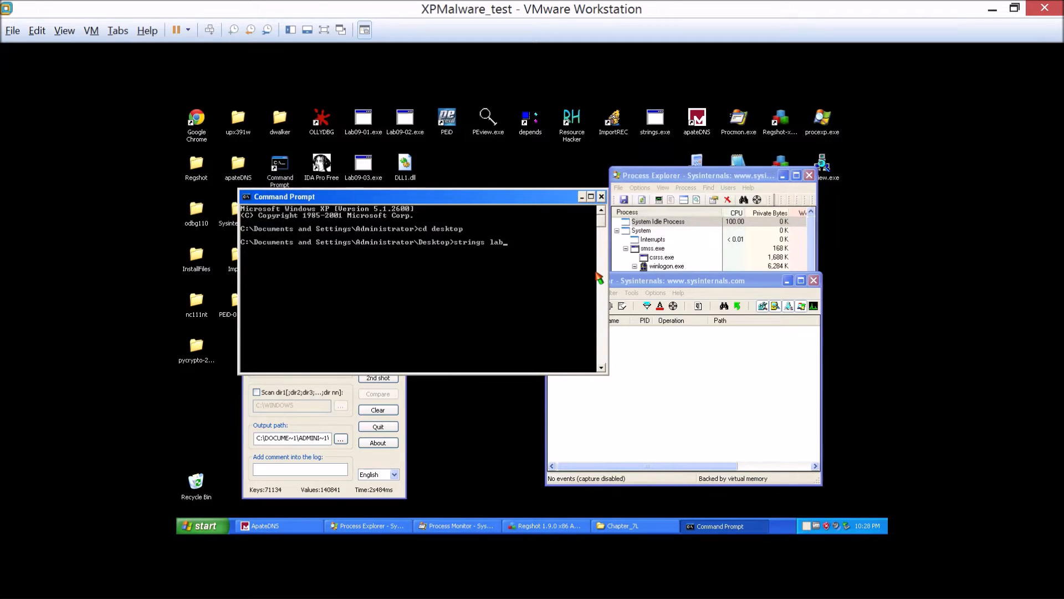
Finish and run the command strings lab11-01.exe from the Desktop folder.
left_click_drag(499, 197, 737, 205)
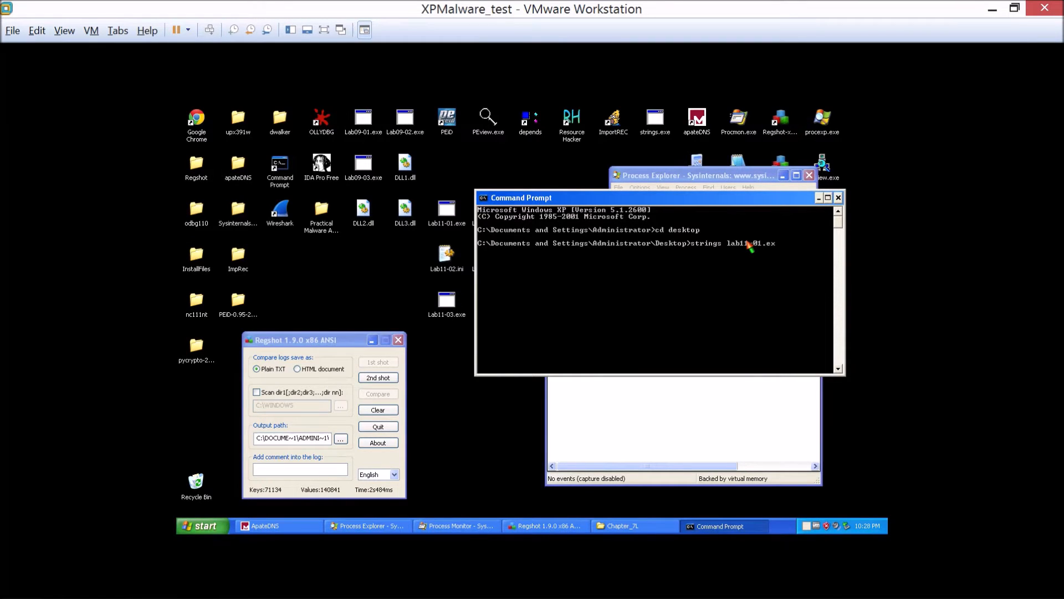
type("xe")
key("Return")
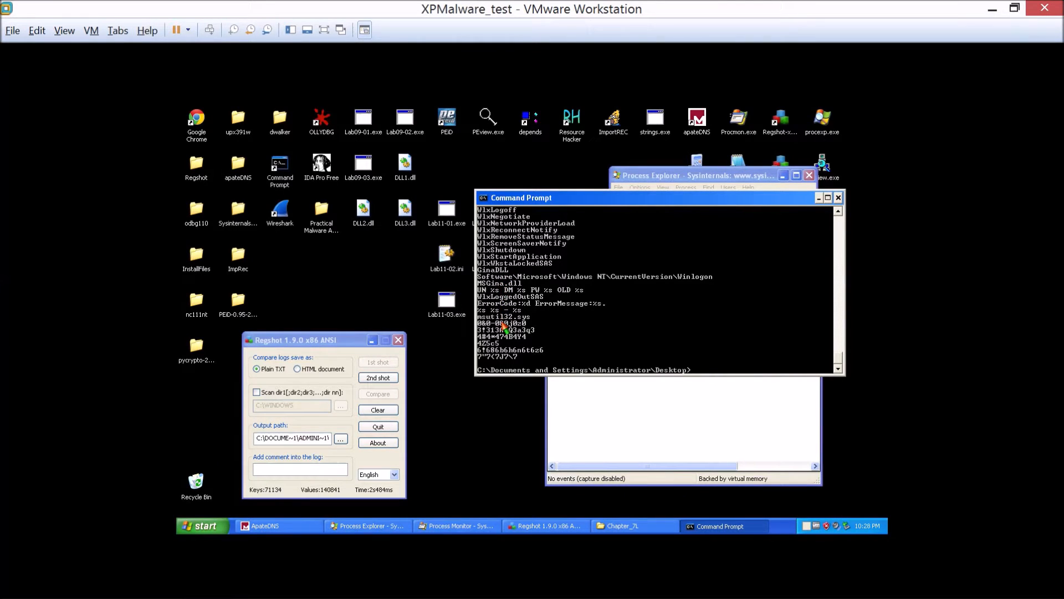
Launch Dependency Walker, then bring the Command Prompt window back to the front.
double_click(532, 121)
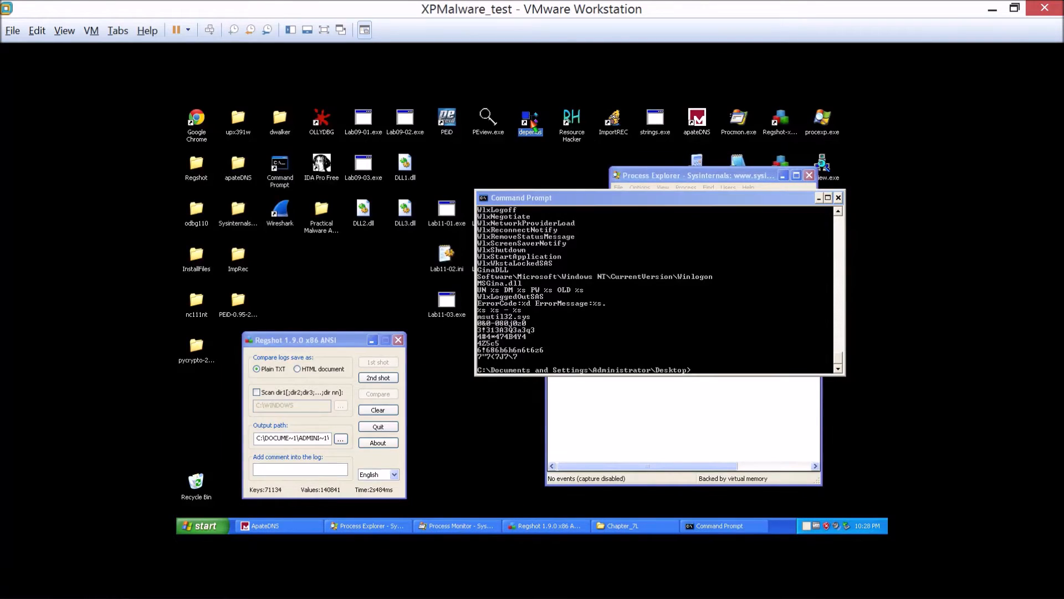
left_click_drag(220, 198, 399, 240)
left_click(622, 200)
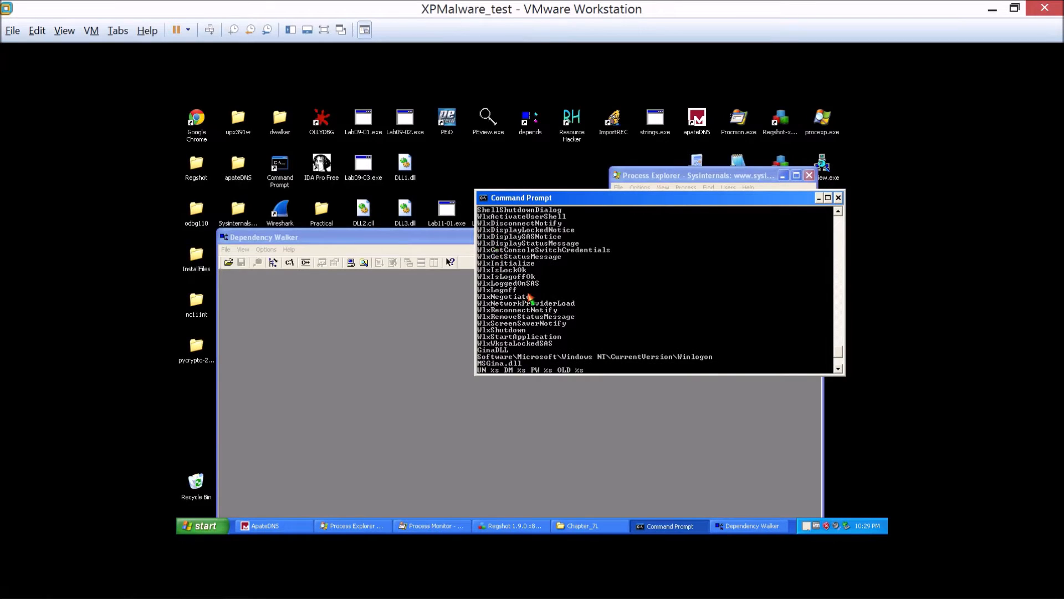
Examine the strings output of lab11-01.exe for imported functions, DLL names, Wlx function names and registry paths.
scroll(532, 299, "up", 1)
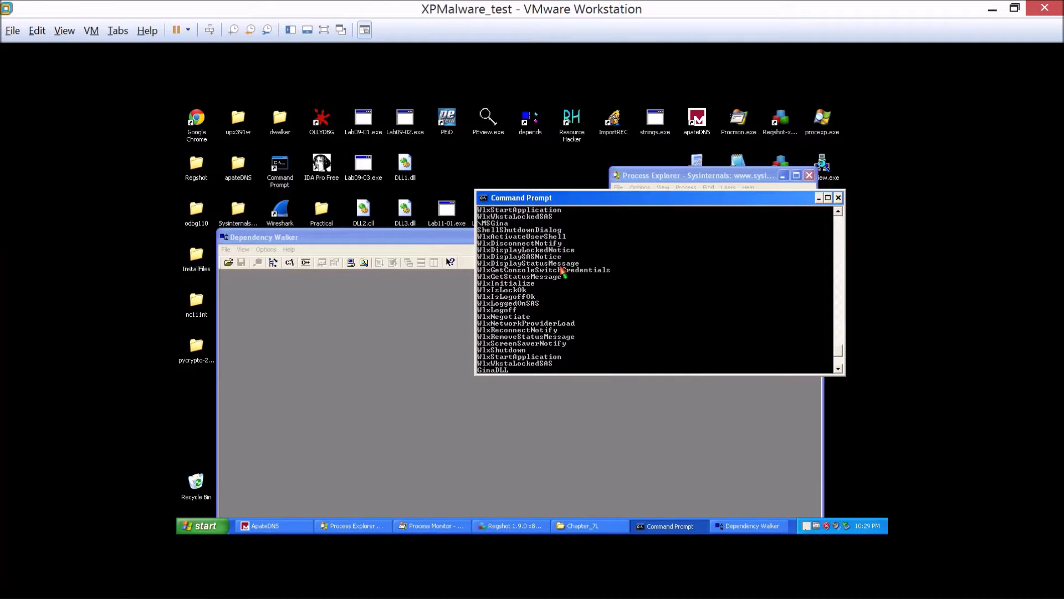
scroll(562, 280, "up", 2)
scroll(520, 265, "up", 3)
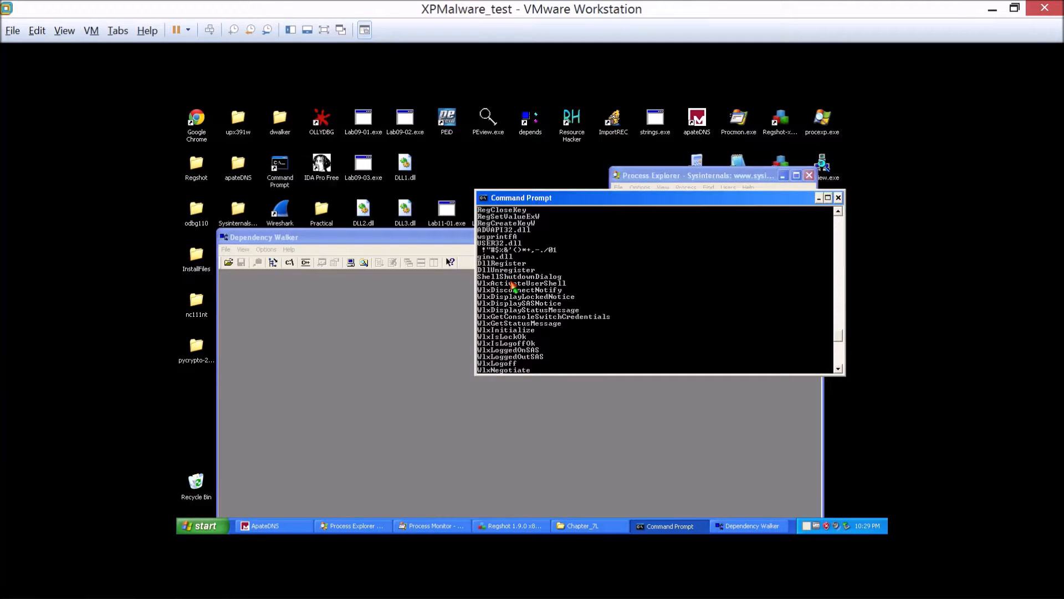
scroll(513, 286, "up", 2)
scroll(513, 285, "up", 3)
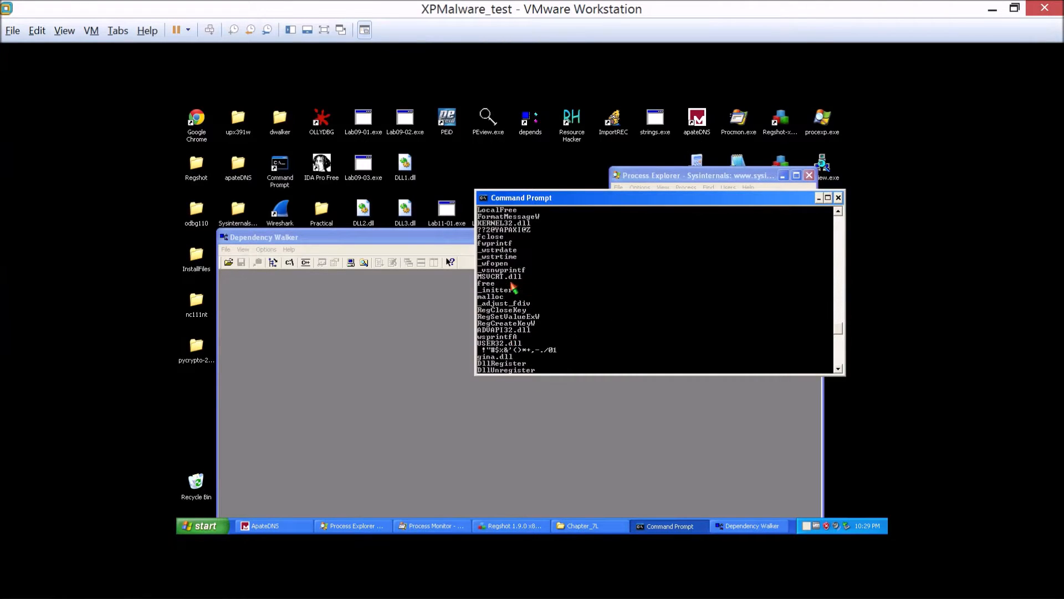
scroll(530, 292, "up", 2)
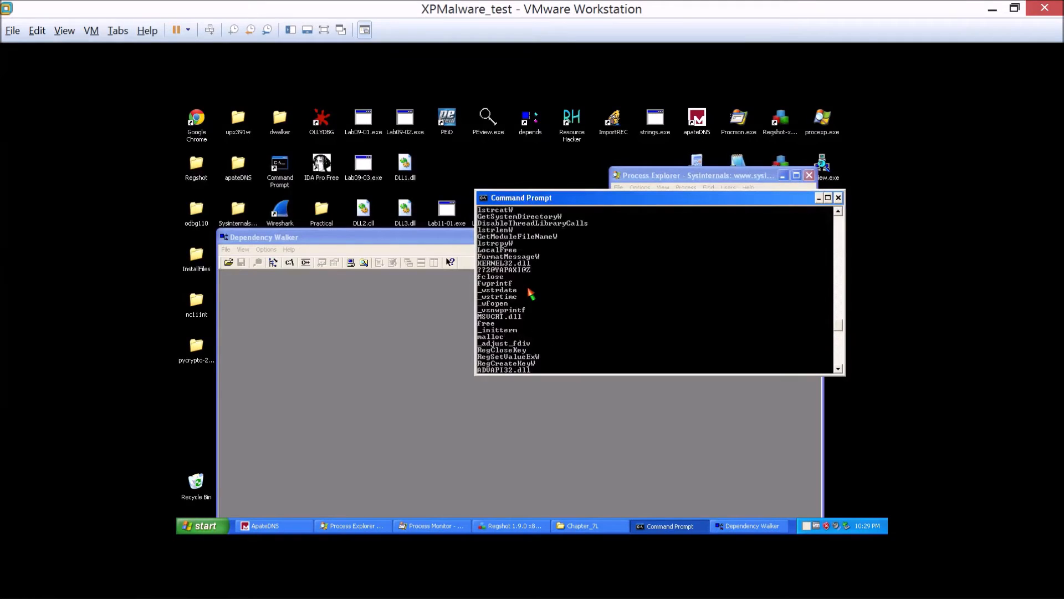
scroll(531, 292, "up", 6)
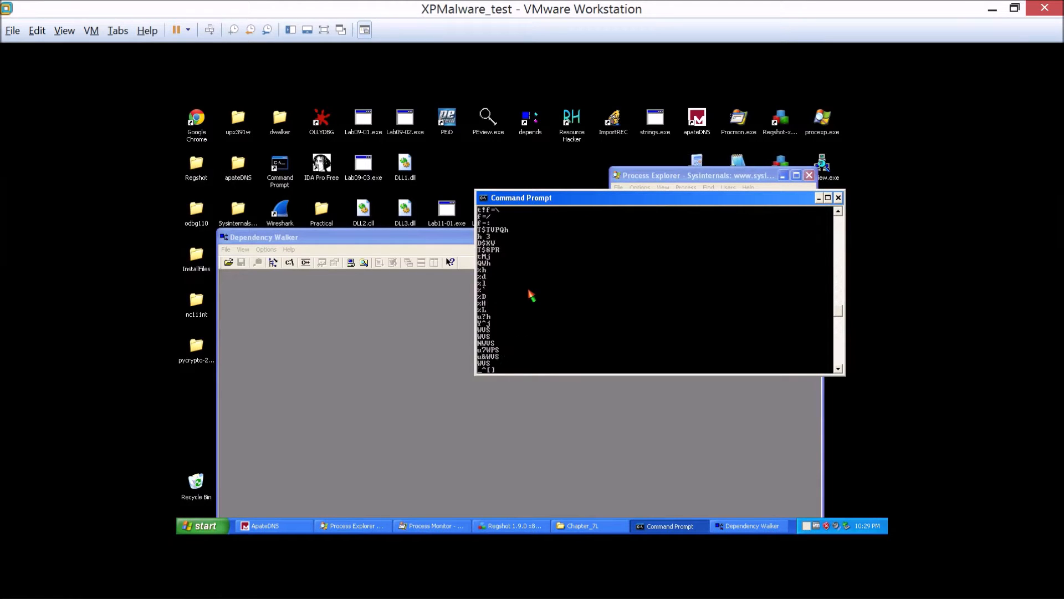
scroll(532, 291, "down", 10)
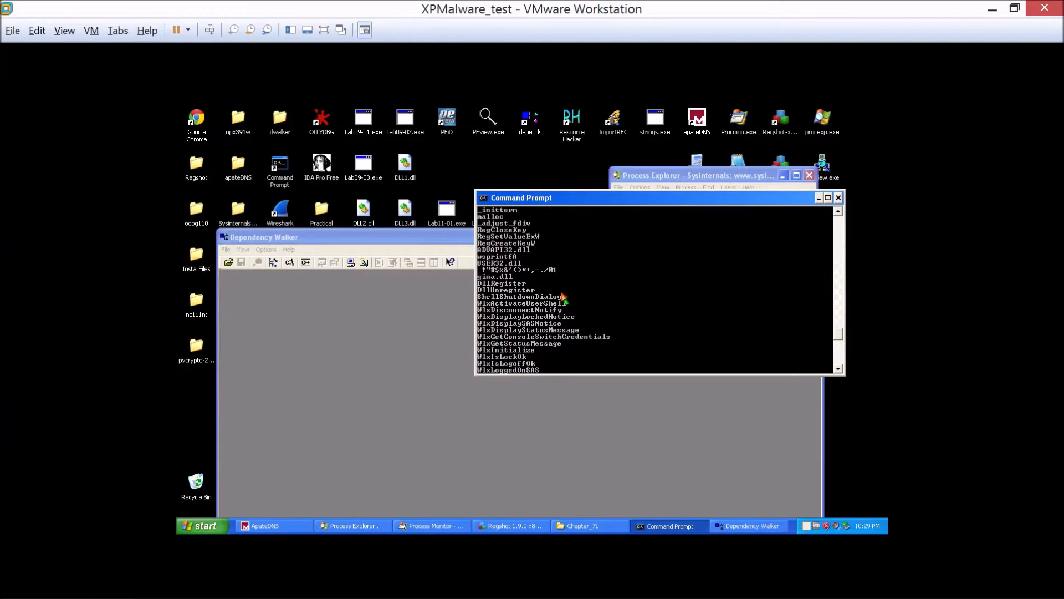
scroll(563, 299, "down", 2)
scroll(564, 299, "down", 8)
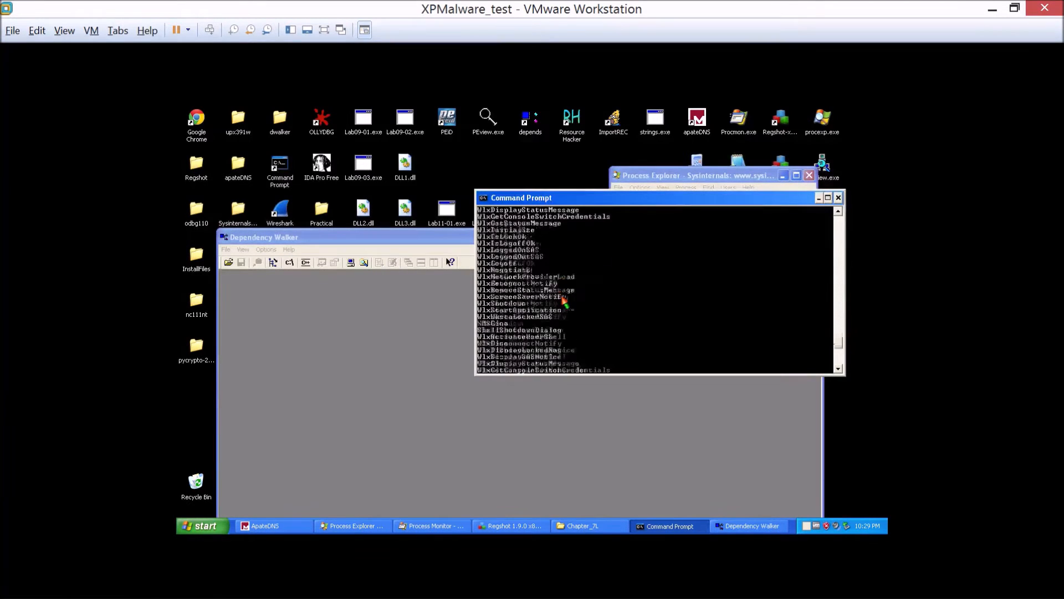
scroll(564, 299, "down", 4)
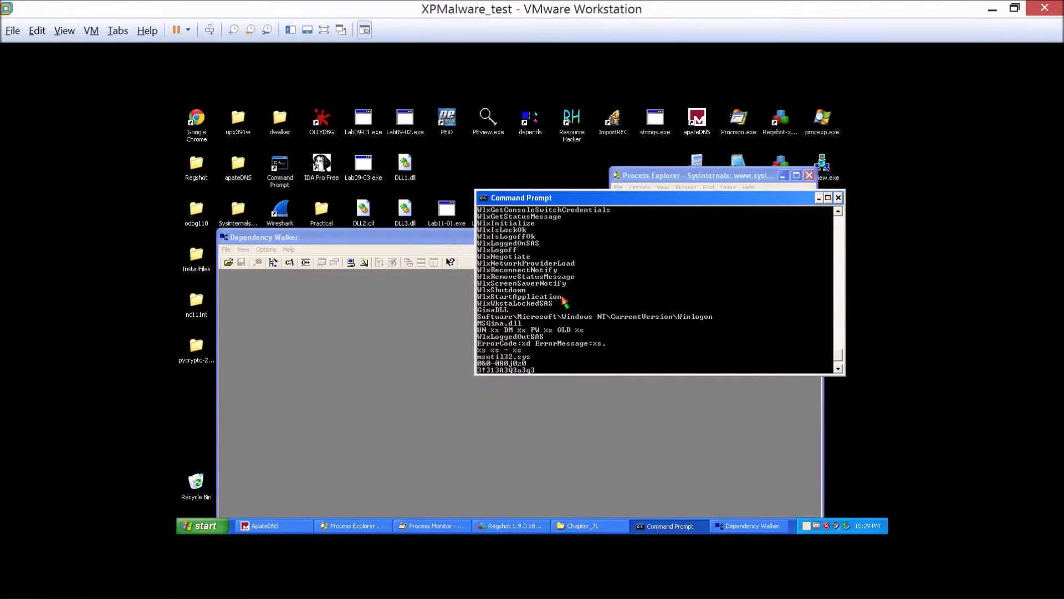
scroll(563, 299, "down", 2)
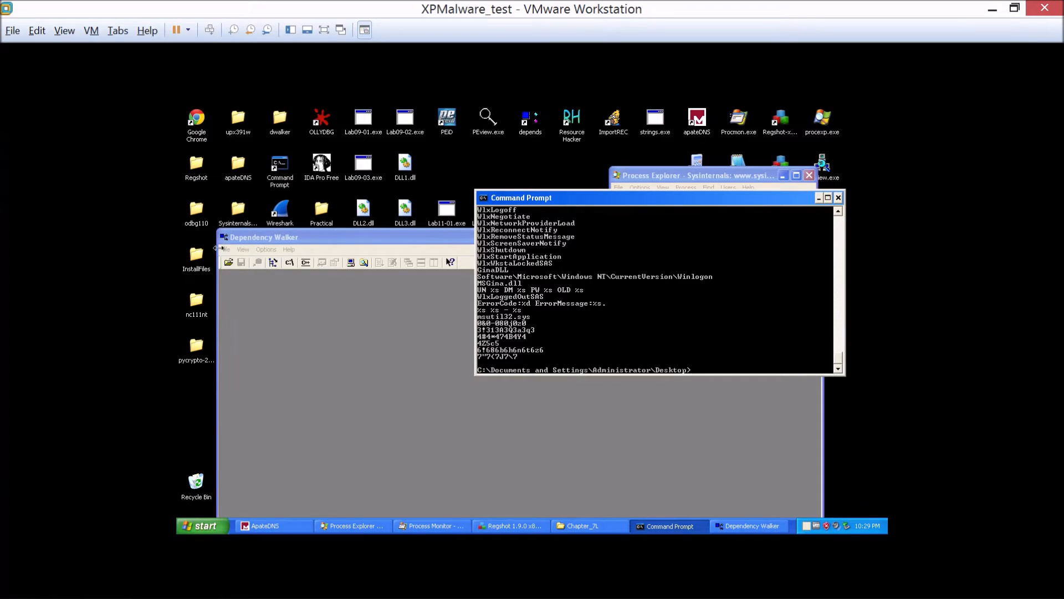
Launch Resource Hacker and open Lab11-01.exe from the Desktop.
double_click(581, 131)
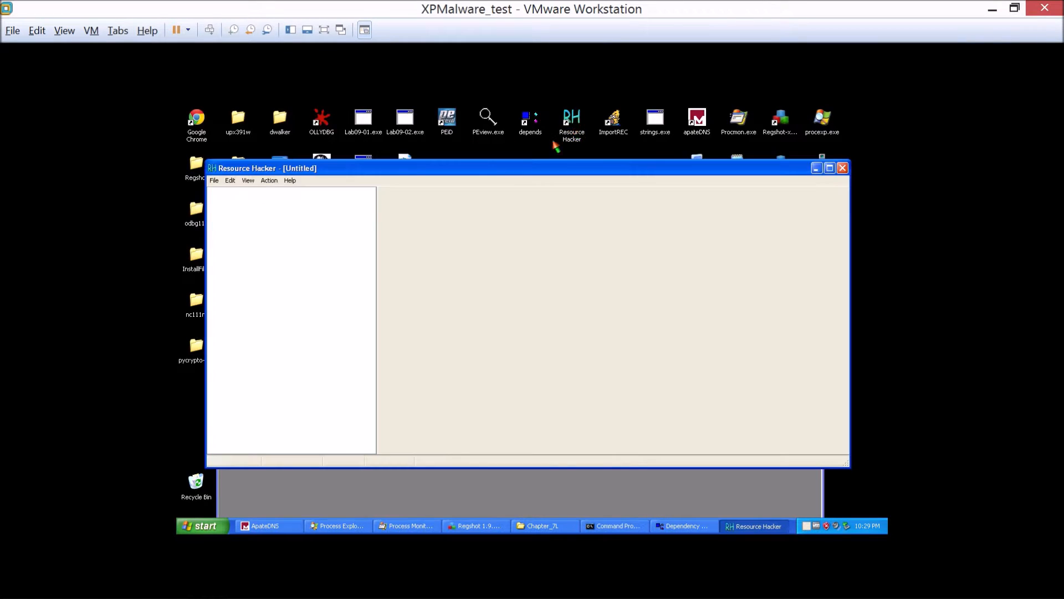
left_click(214, 180)
left_click(221, 202)
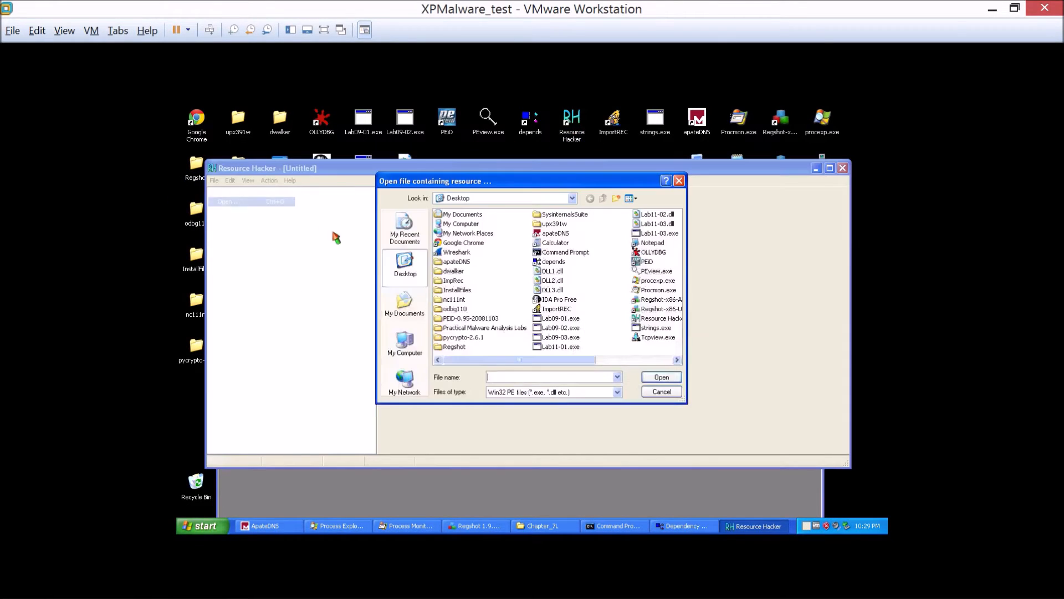
left_click(562, 347)
double_click(565, 348)
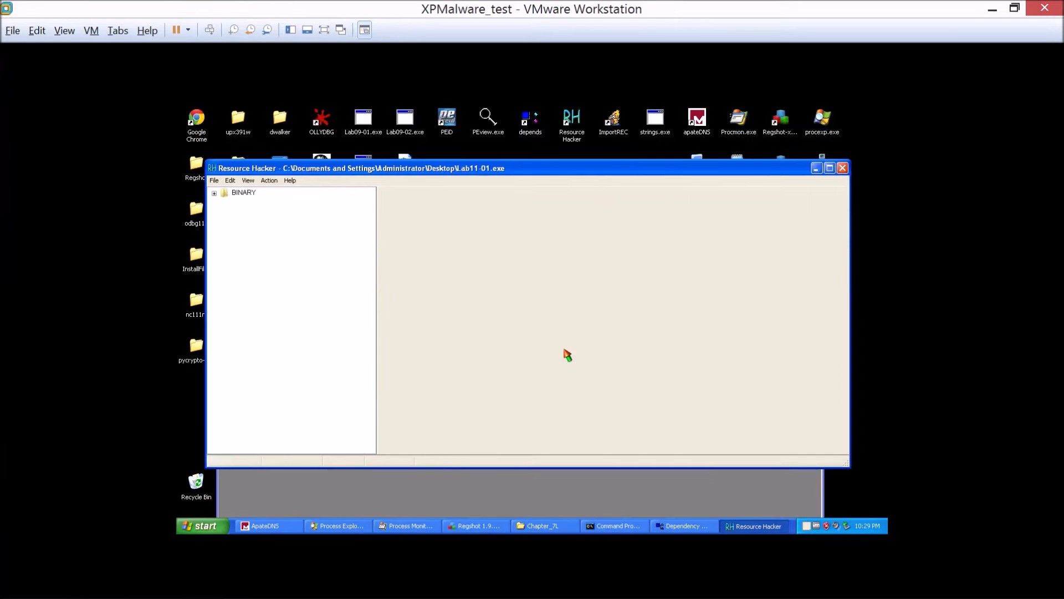
Expand the BINARY resources and display the contents of item 0 under TGAD.
left_click(214, 193)
left_click(225, 204)
left_click(247, 213)
right_click(248, 217)
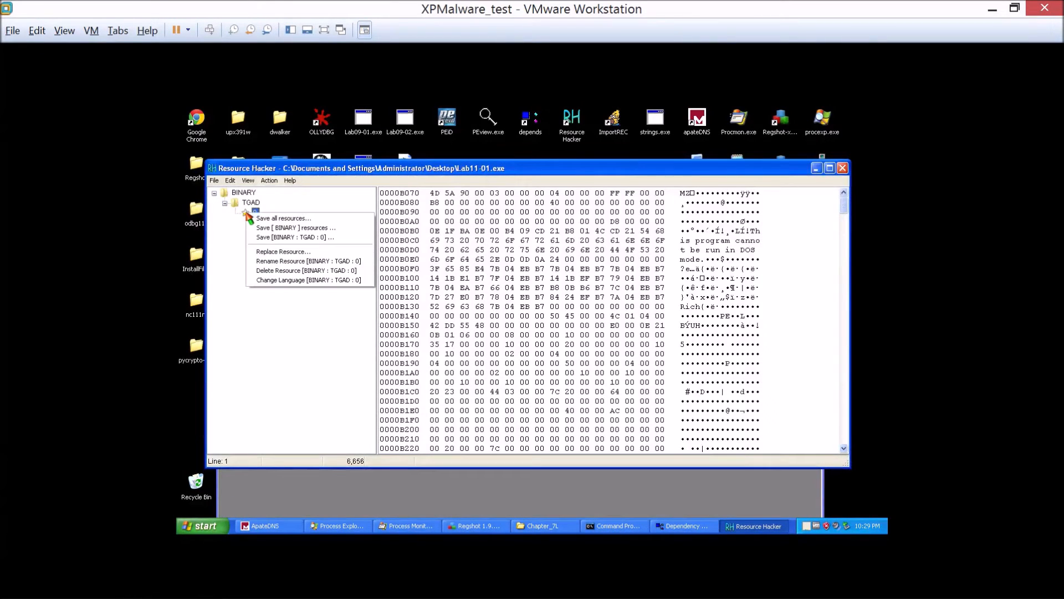
left_click(215, 180)
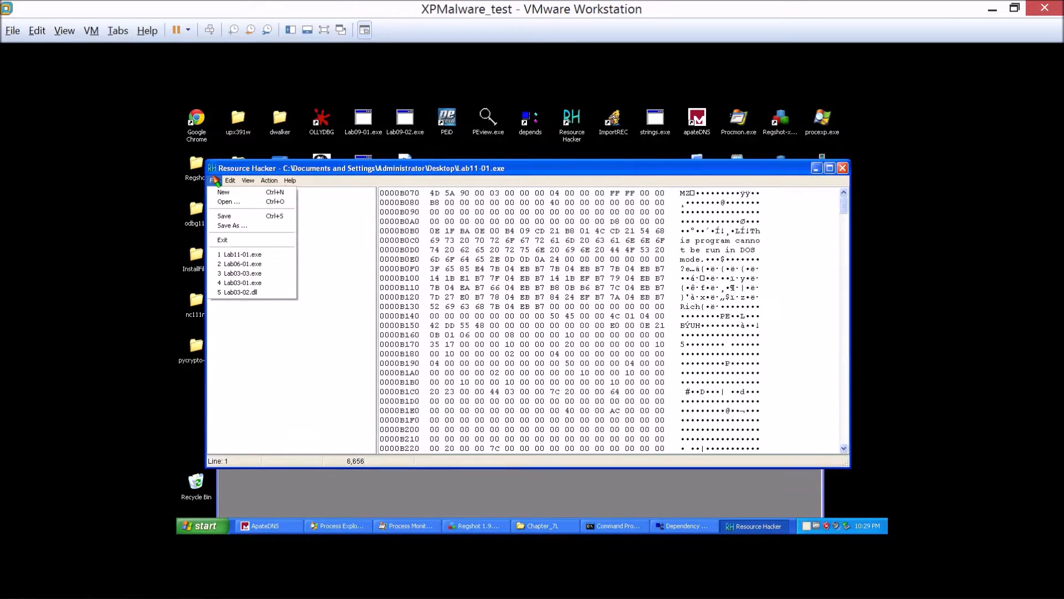
left_click(230, 218)
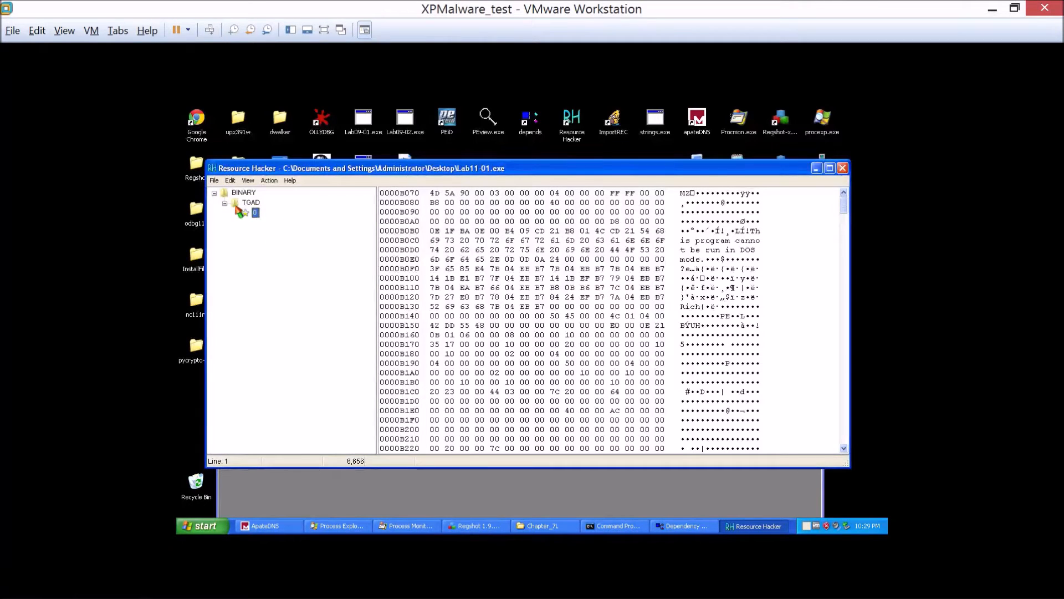
right_click(255, 217)
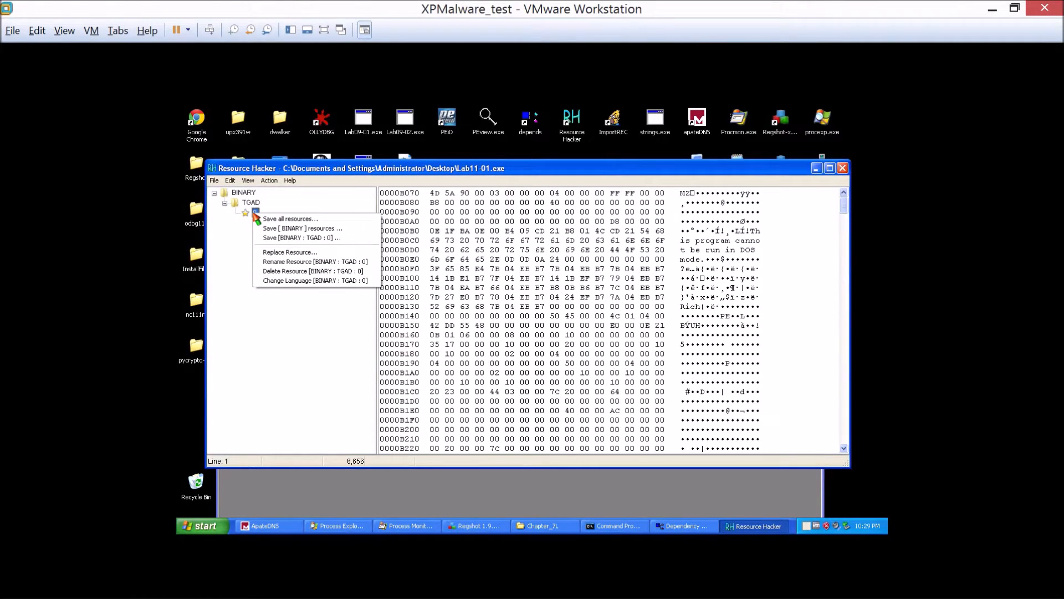
Save the TGAD resource as a binary file named resource.exe on the Desktop and close Resource Hacker.
left_click(248, 180)
mouse_move(270, 183)
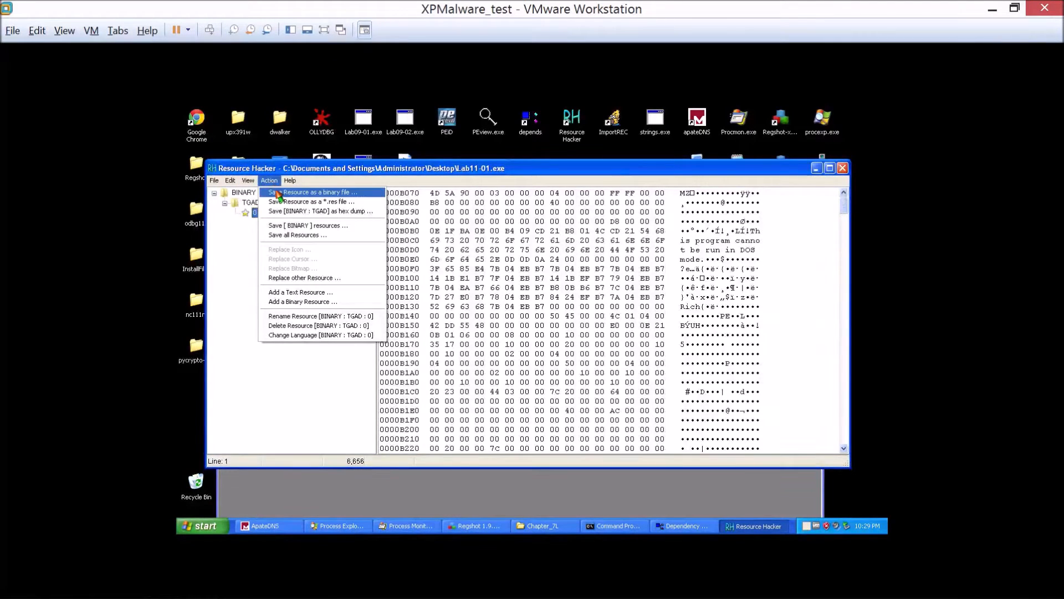
left_click(278, 193)
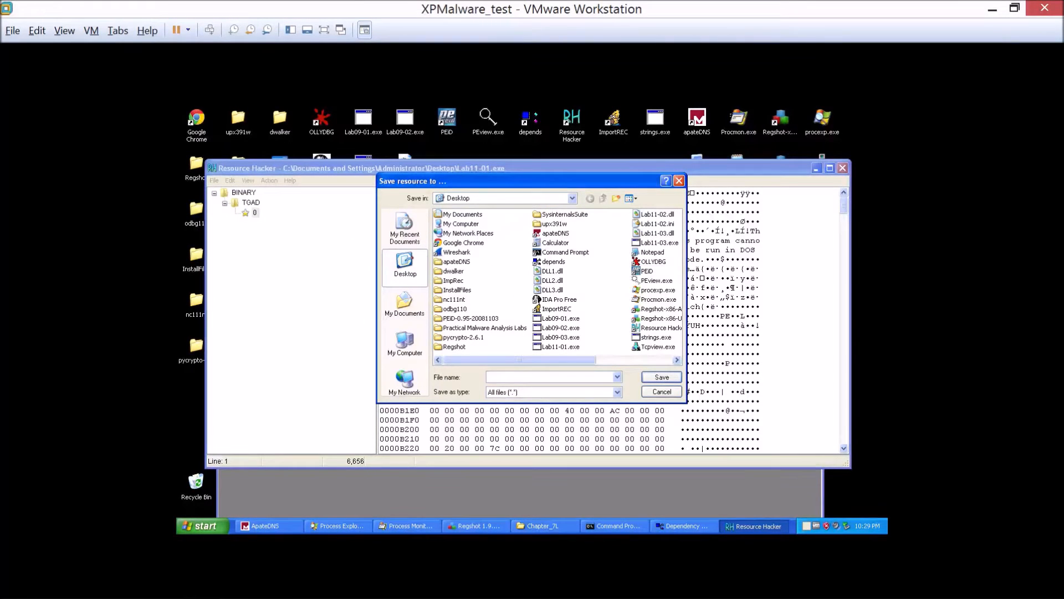
type("resource.exe")
key("Return")
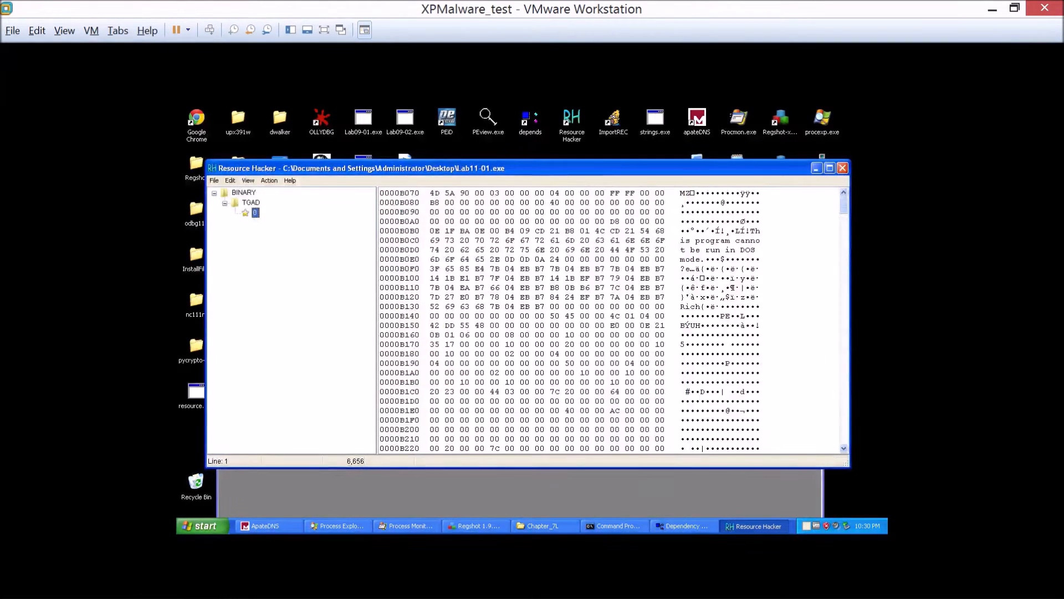
left_click(842, 167)
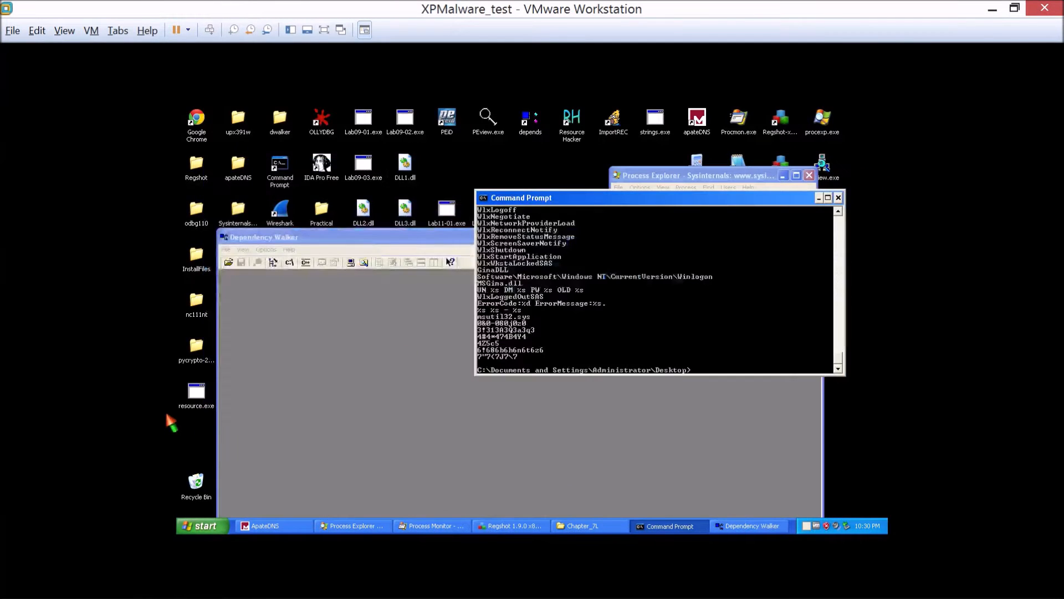
Launch IDA Pro Free and load Lab11-01.exe from the Desktop as a Portable executable with the default options.
left_click_drag(323, 239, 355, 223)
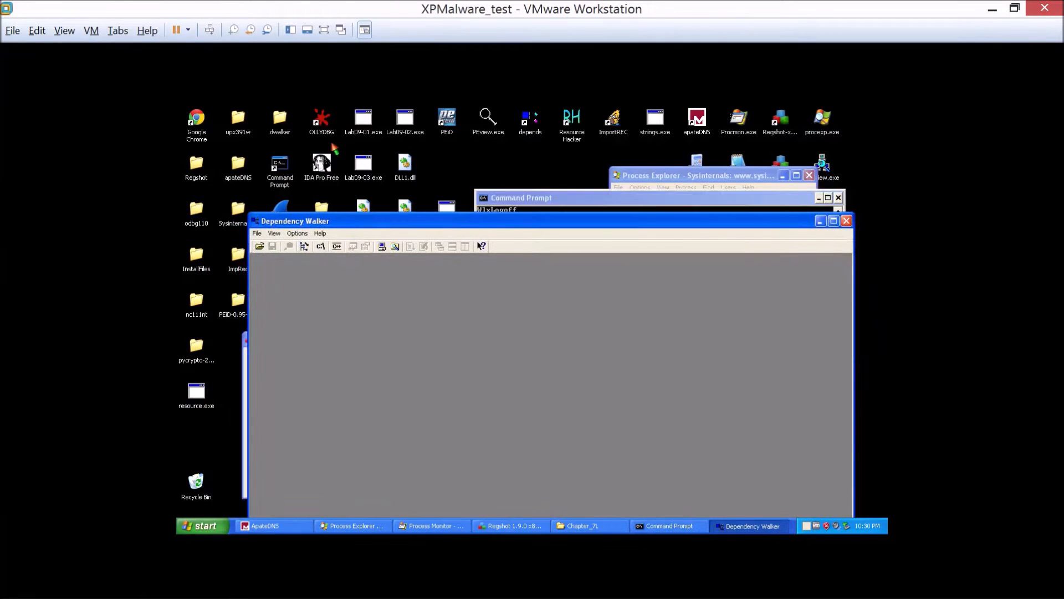
double_click(322, 166)
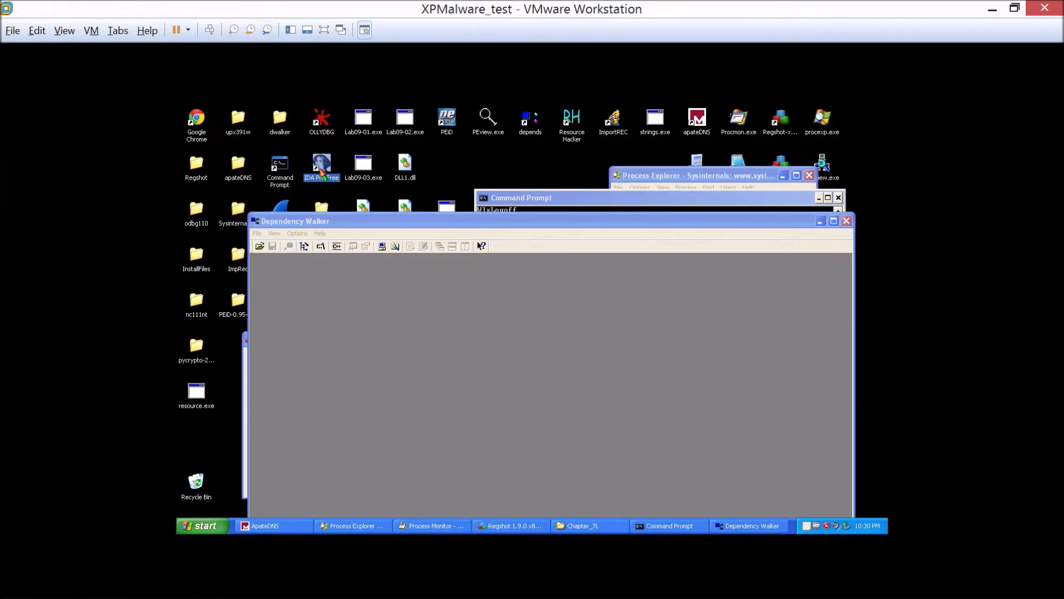
left_click(614, 386)
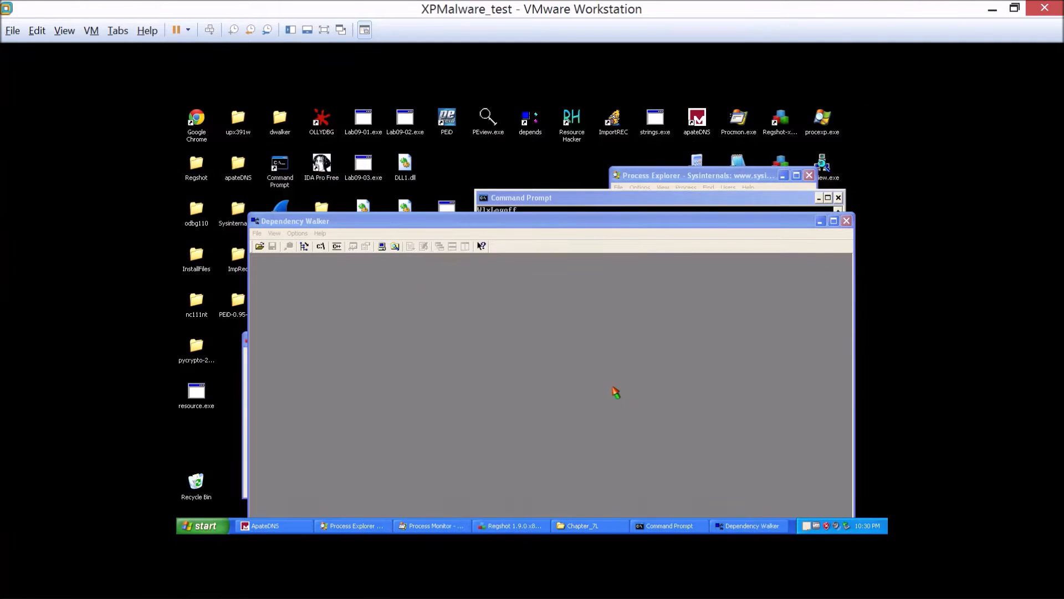
left_click(183, 126)
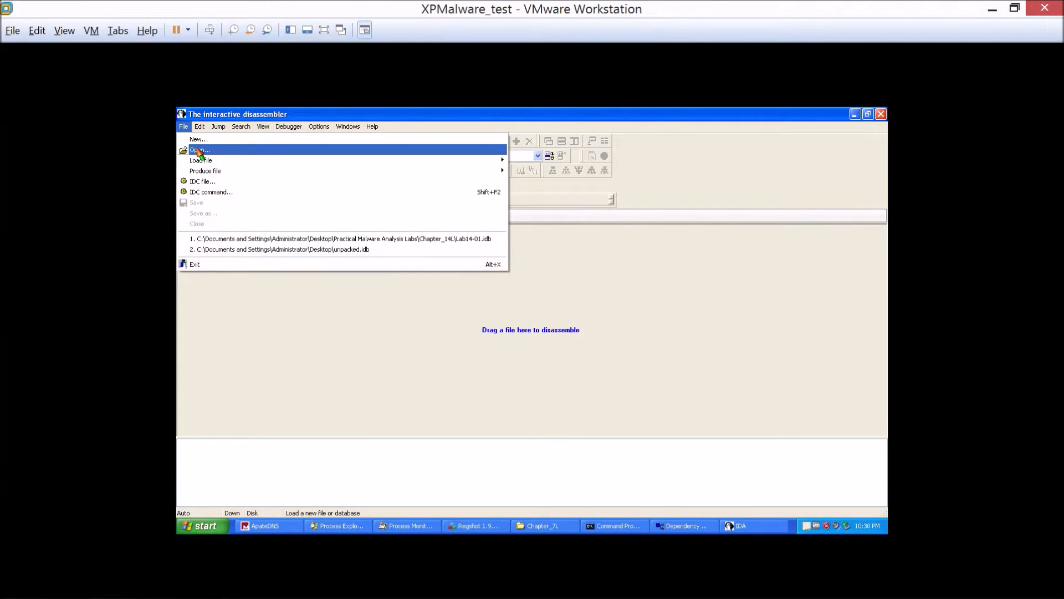
left_click(197, 150)
left_click(404, 303)
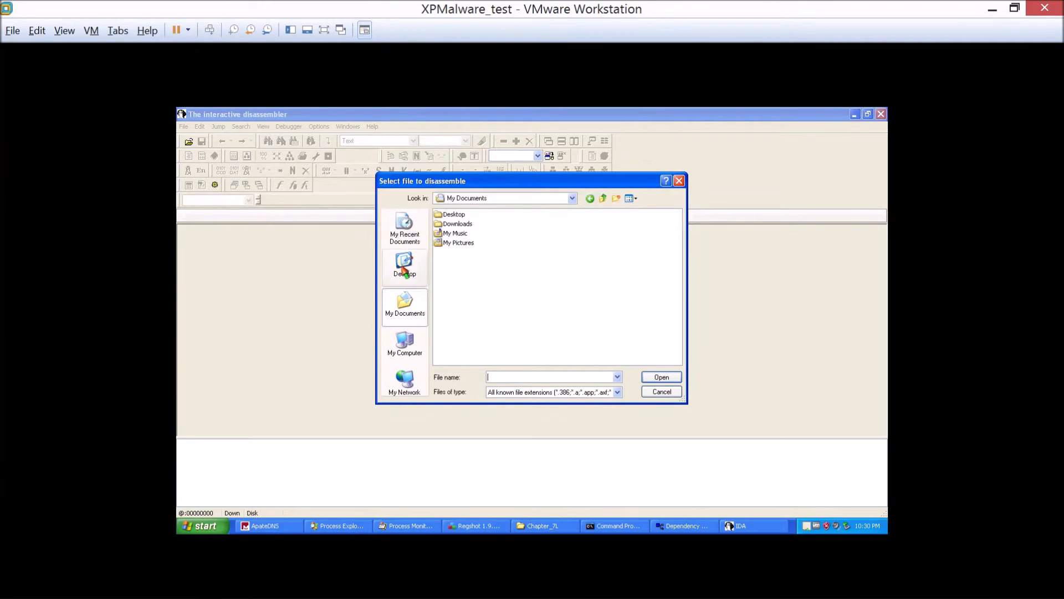
left_click(405, 265)
double_click(552, 348)
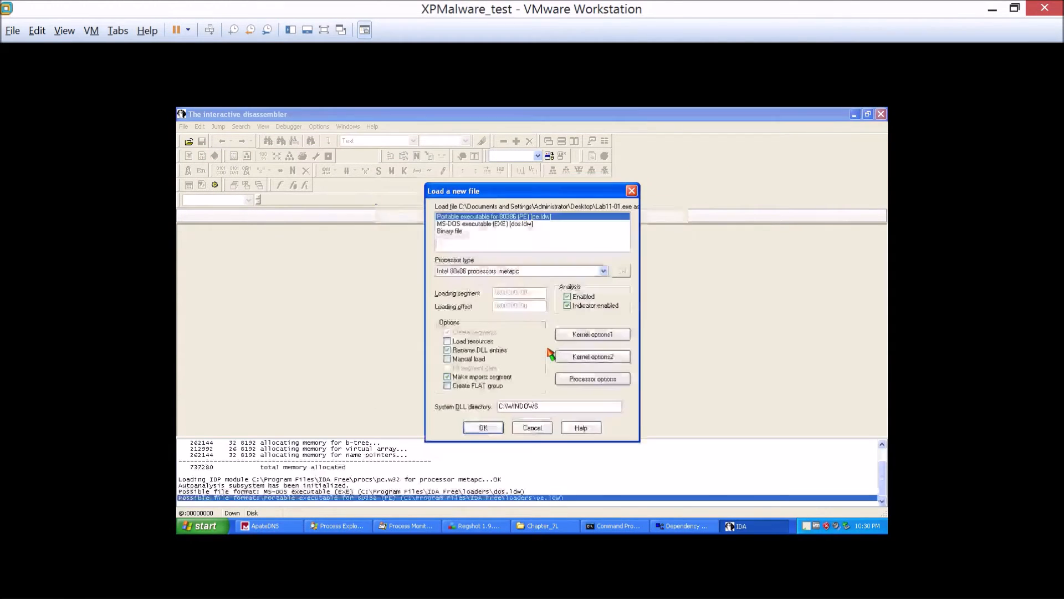
left_click(484, 428)
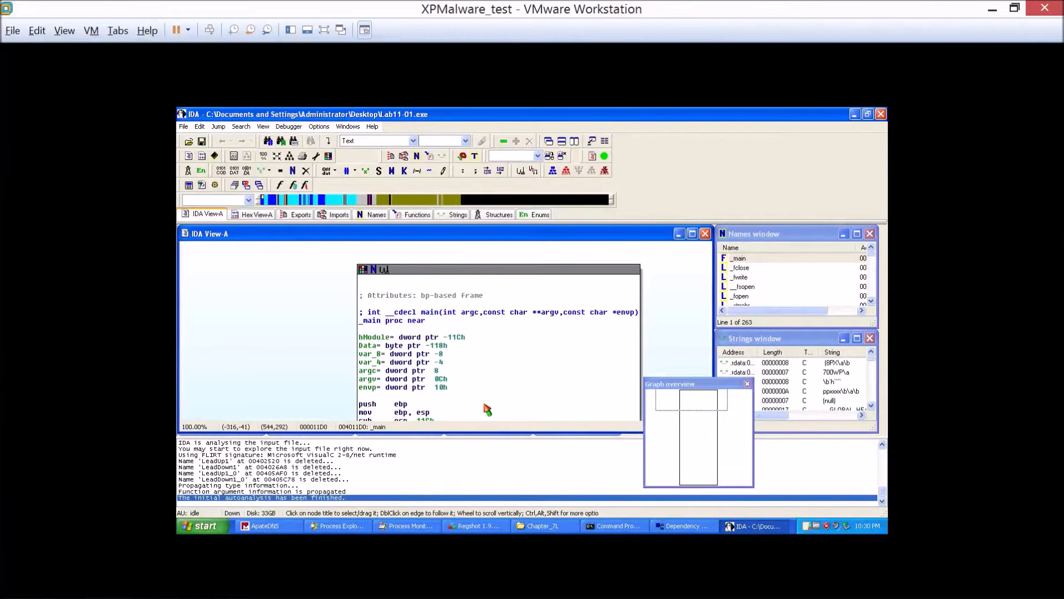
Replace the open database with resource.exe from the Desktop, loading it with the default options to view its DllMain graph.
left_click(184, 126)
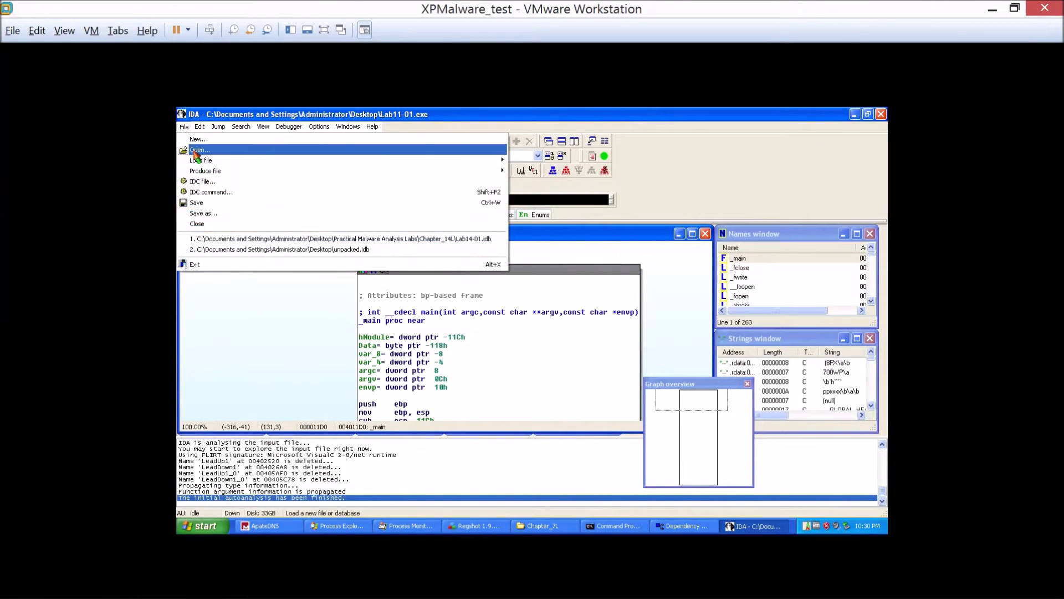
left_click(194, 152)
left_click(476, 377)
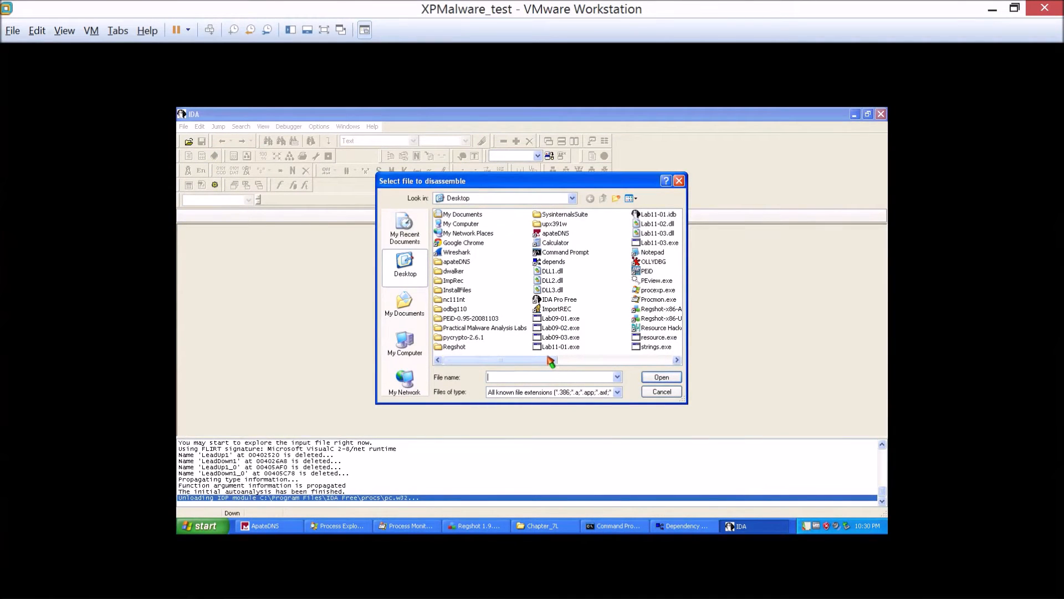
double_click(647, 338)
left_click(486, 430)
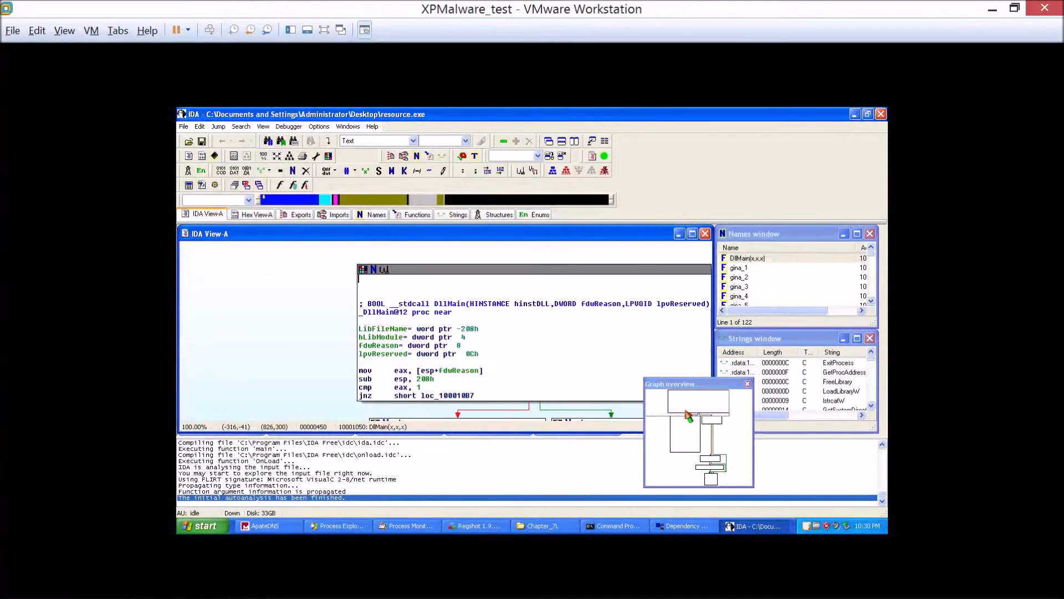
mouse_move(712, 421)
left_mouse_down()
mouse_move(726, 474)
mouse_move(725, 416)
left_mouse_up()
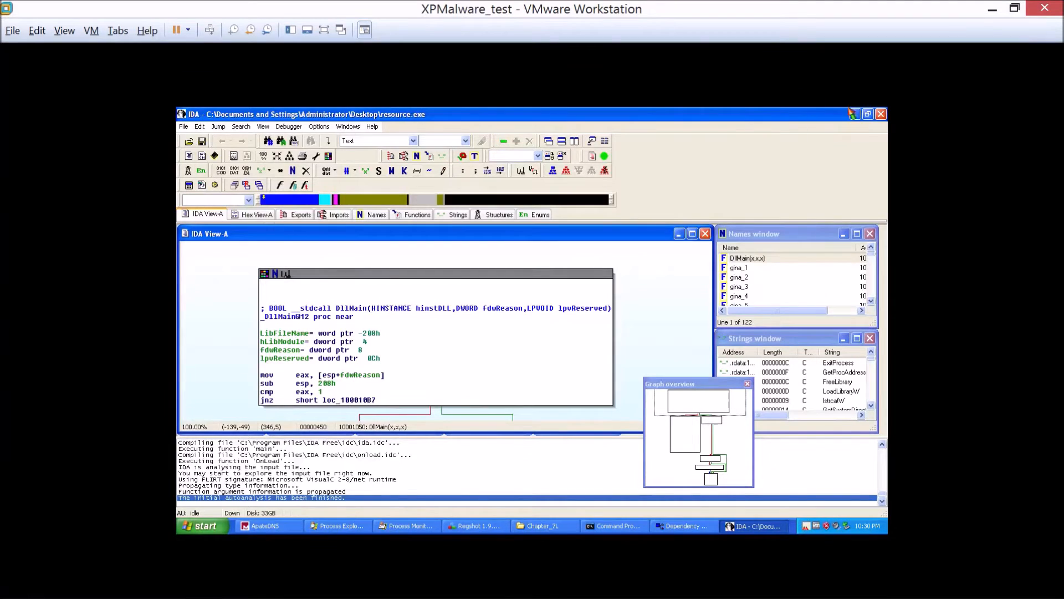
Save the resource.exe database packed (Store) and close IDA together with the Dependency Walker and Regshot windows.
left_click(881, 114)
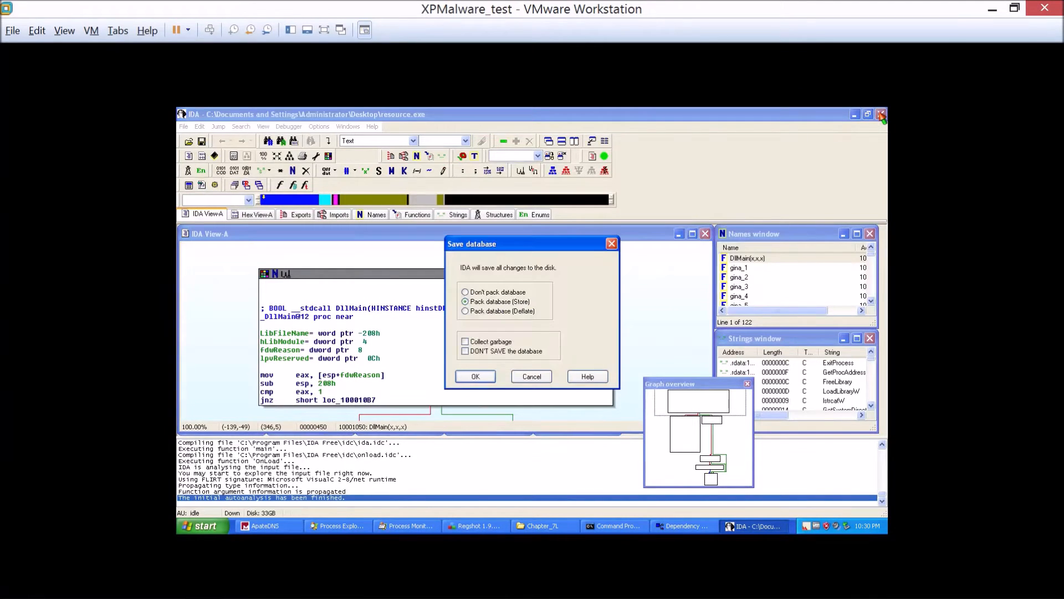
left_click(485, 376)
left_click(846, 222)
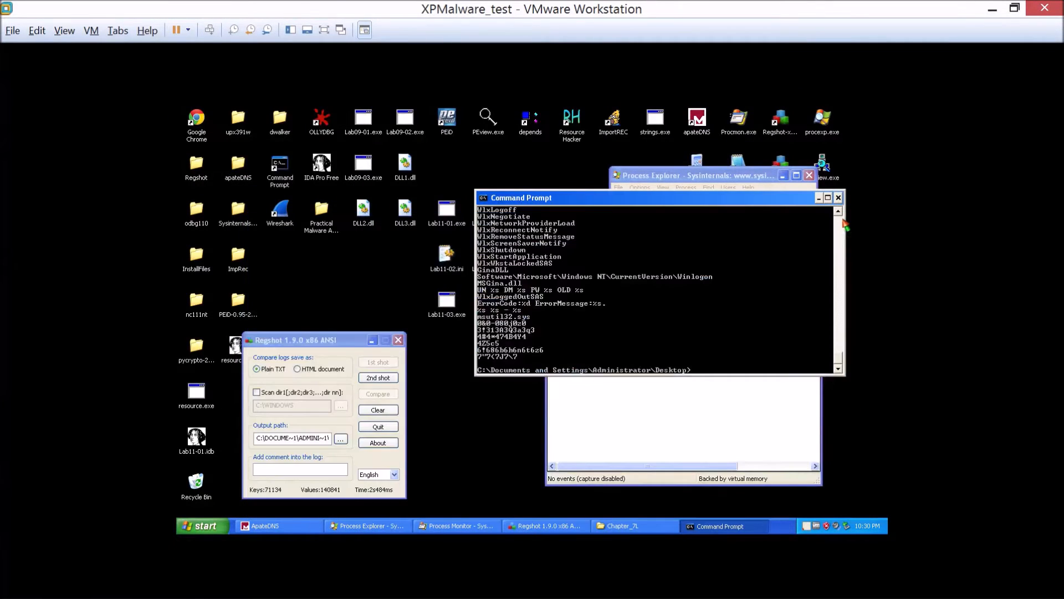
left_click(398, 340)
Move the Command Prompt window clear of the desktop icons, run Lab11-01.exe and select the dropped msgina32.dll.
left_click_drag(637, 198, 590, 258)
left_click(305, 410)
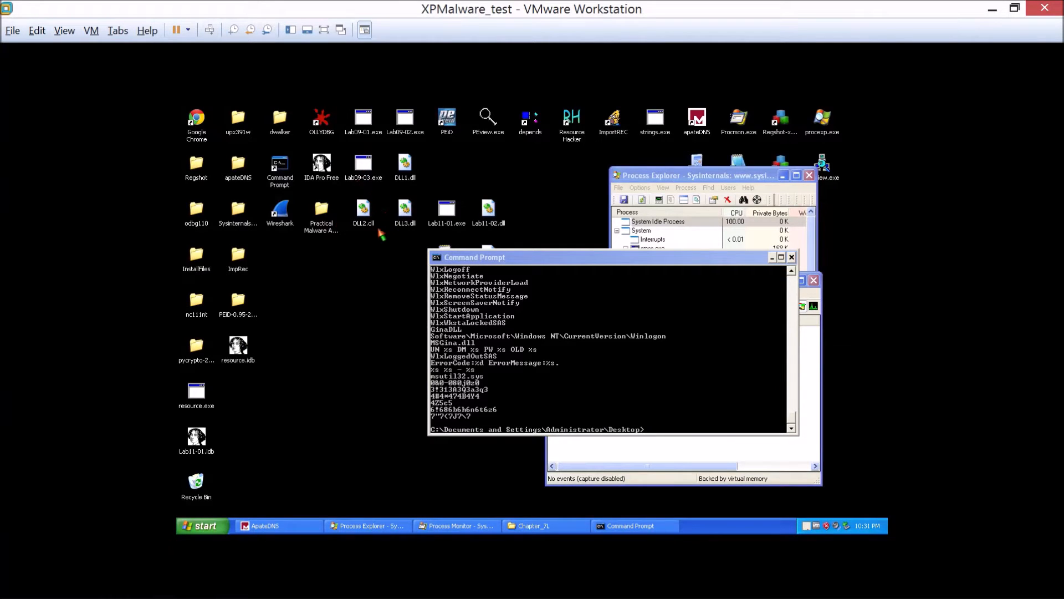
left_click_drag(483, 256, 532, 290)
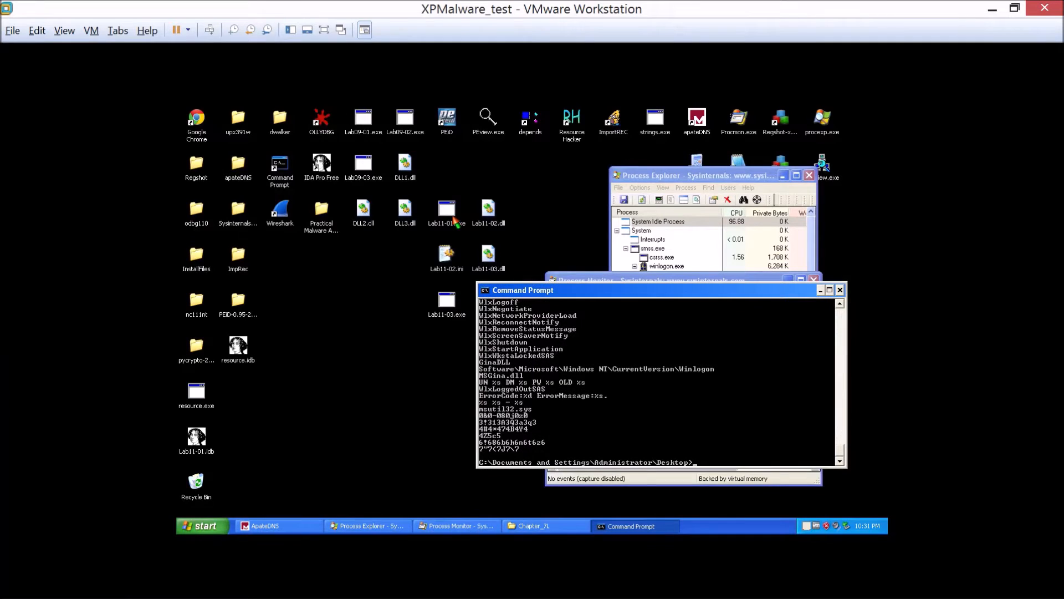
left_click(239, 395)
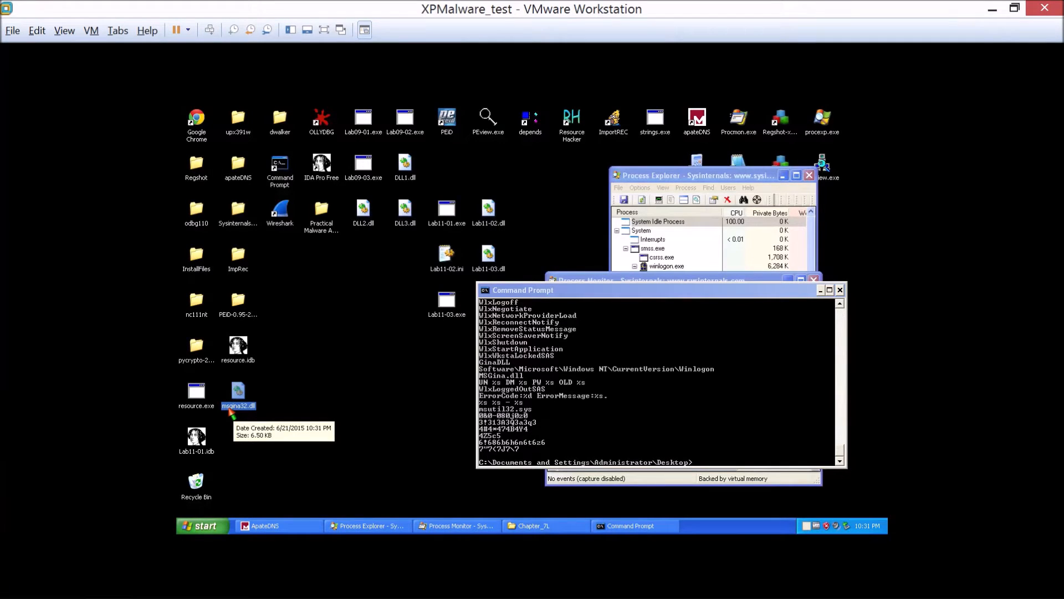
left_click(199, 531)
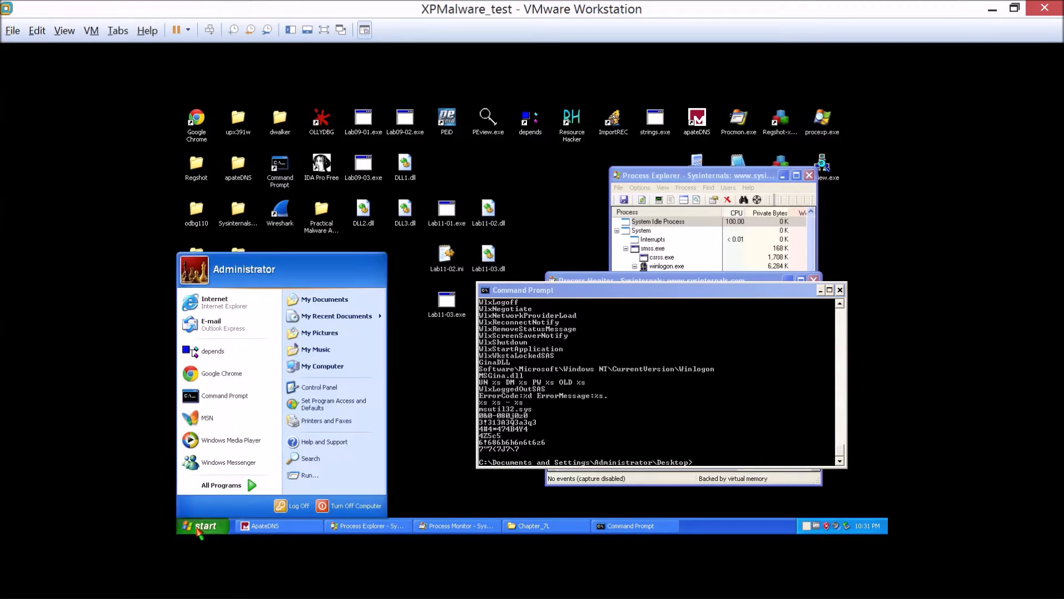
left_click(376, 515)
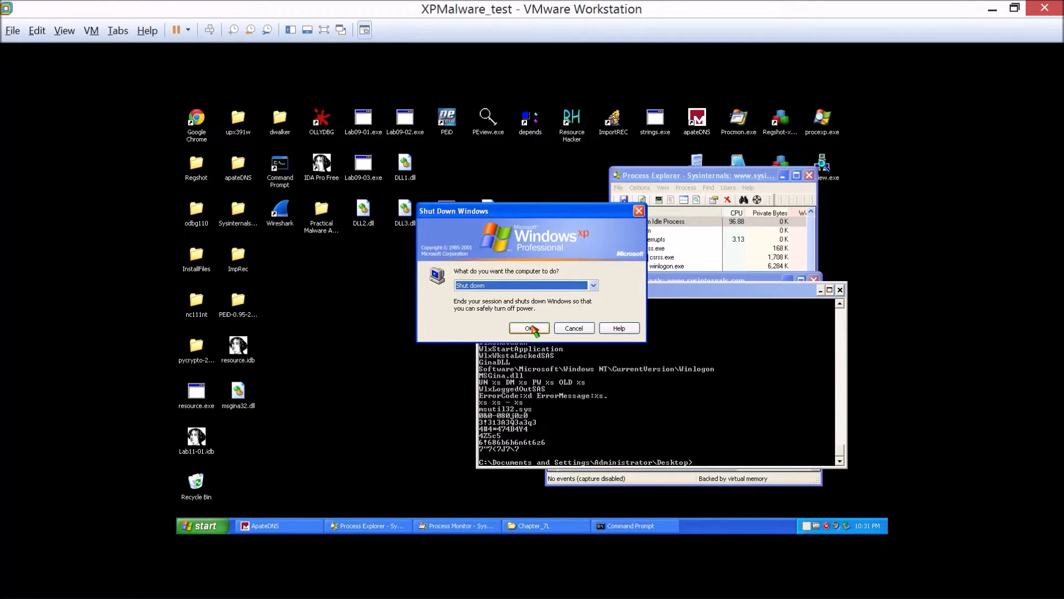
left_click(528, 287)
left_click(529, 287)
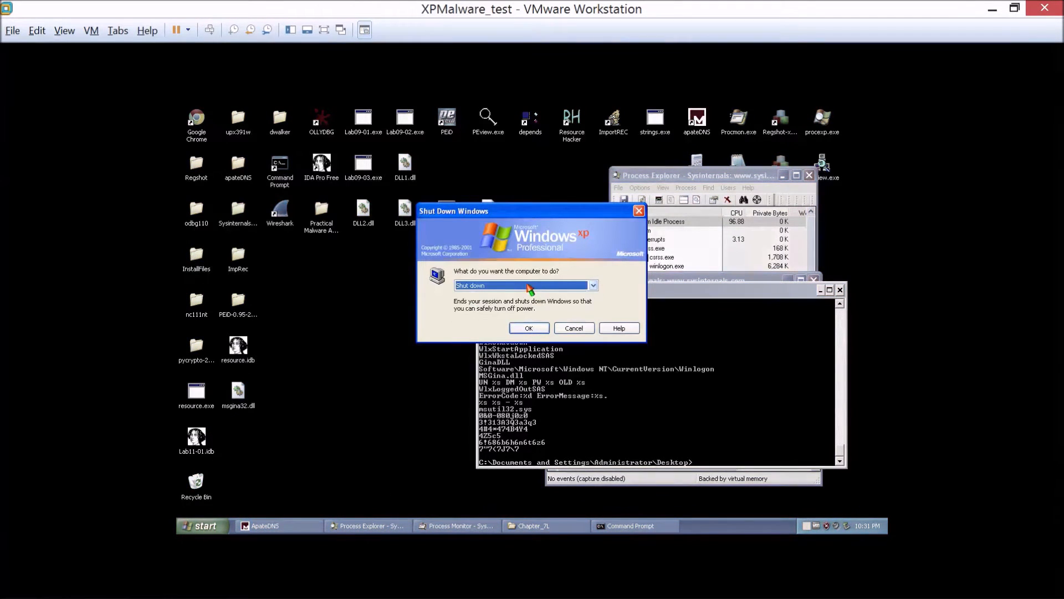
left_click(574, 328)
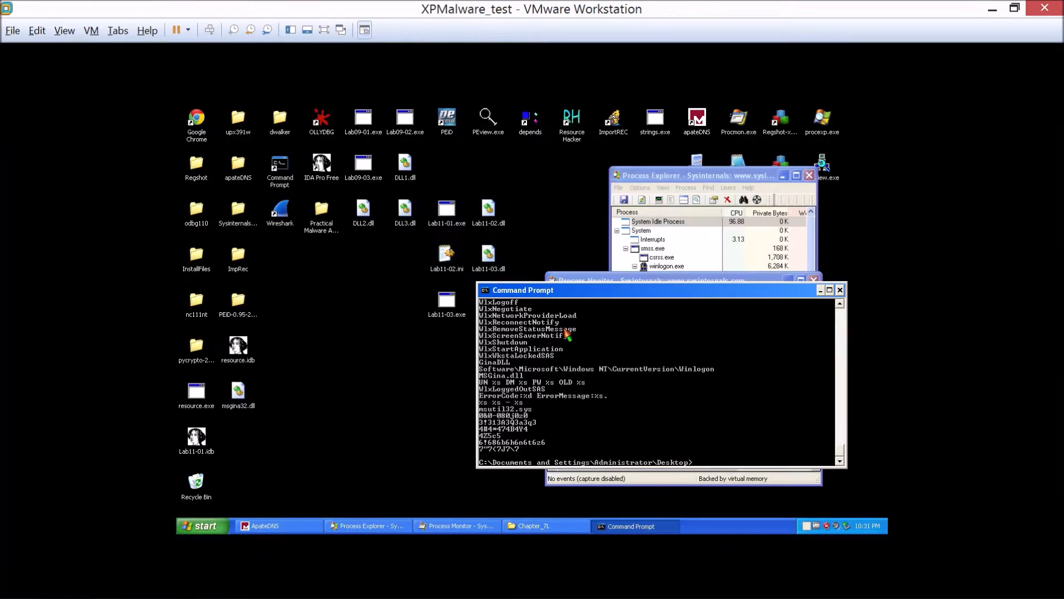
Launch IDA Pro Free, reopen the recent Lab11-01.idb database and show its main function as a text listing.
left_click(236, 392)
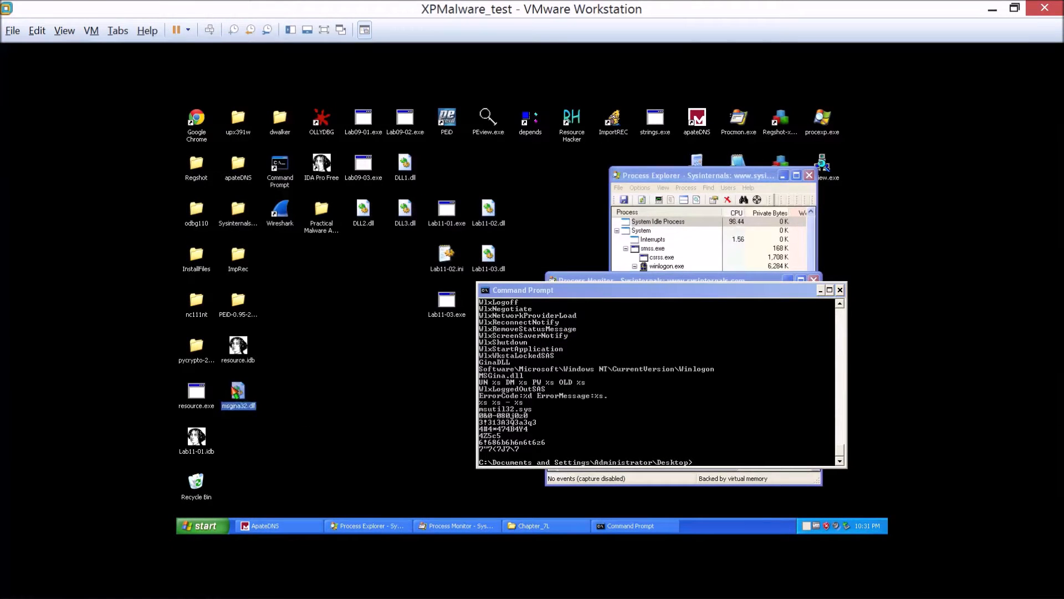
double_click(321, 165)
left_click(609, 384)
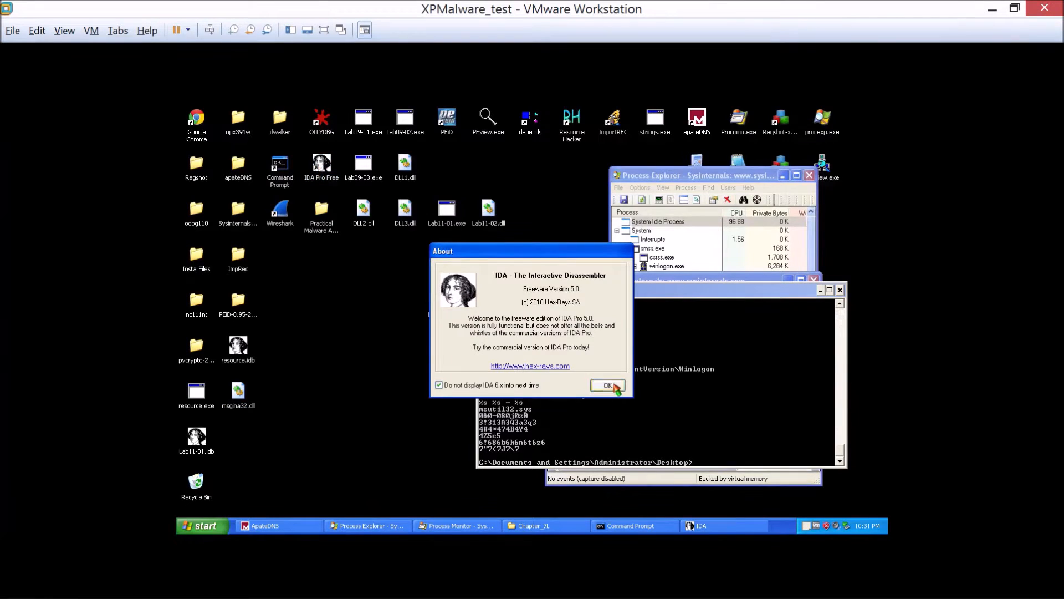
left_click(184, 126)
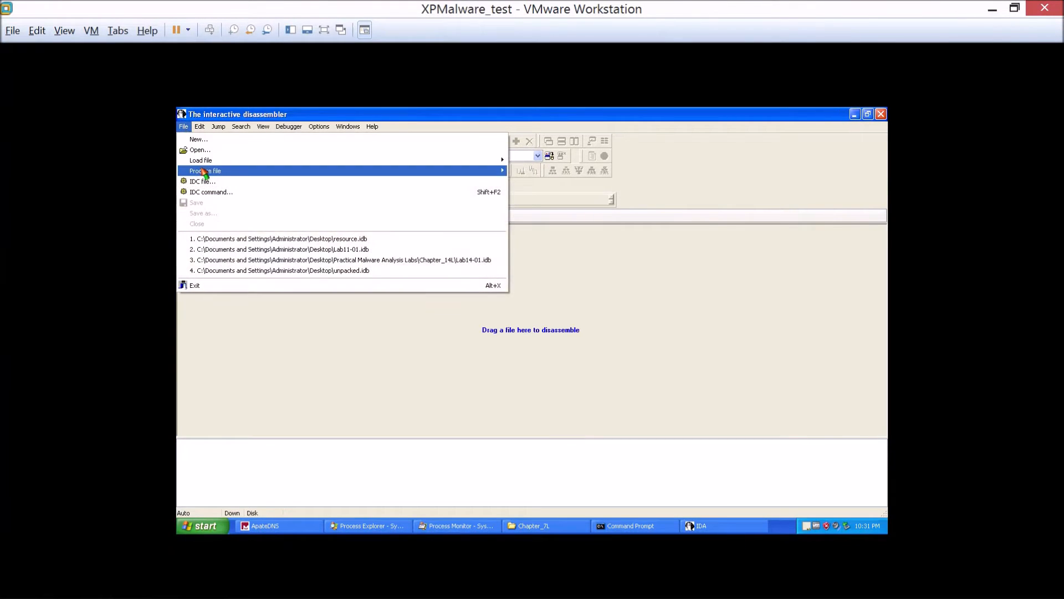
left_click(232, 250)
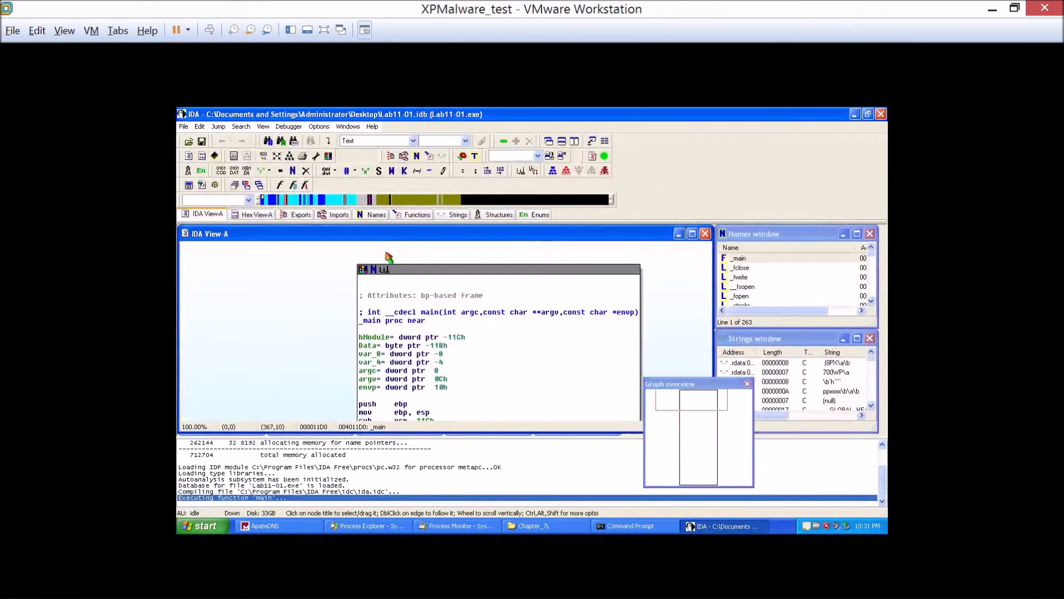
key("space")
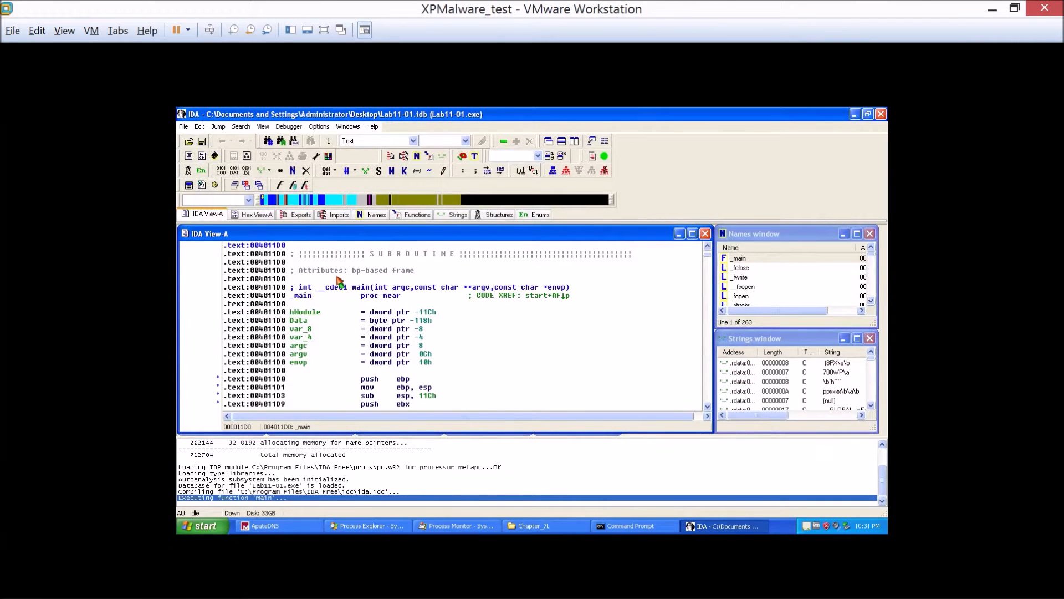
Save the Lab11-01 database packed (Store) and load msgina32.dll from the Desktop with the default options.
left_click(184, 127)
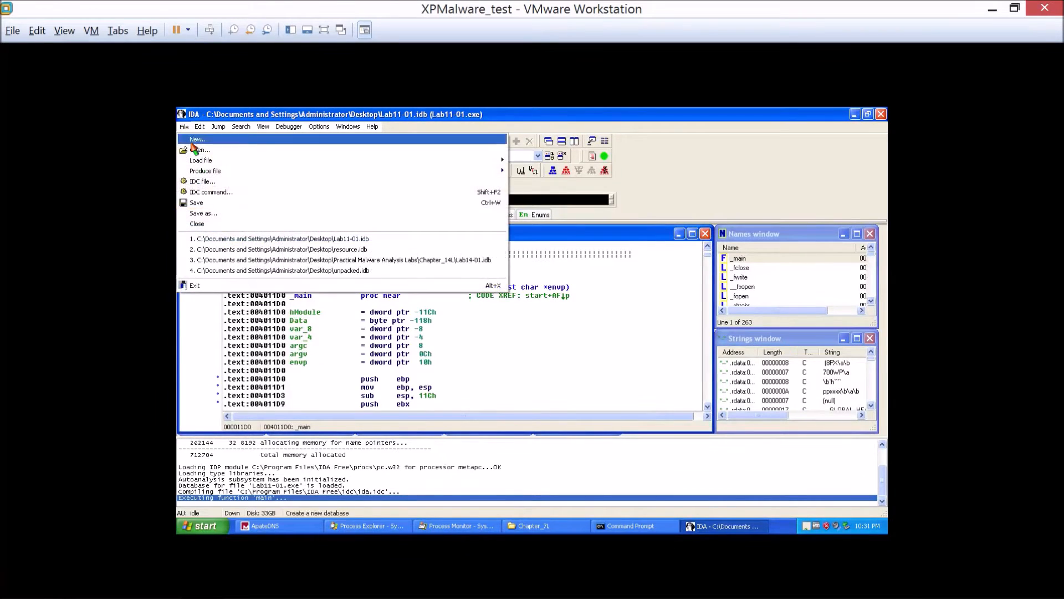
left_click(196, 151)
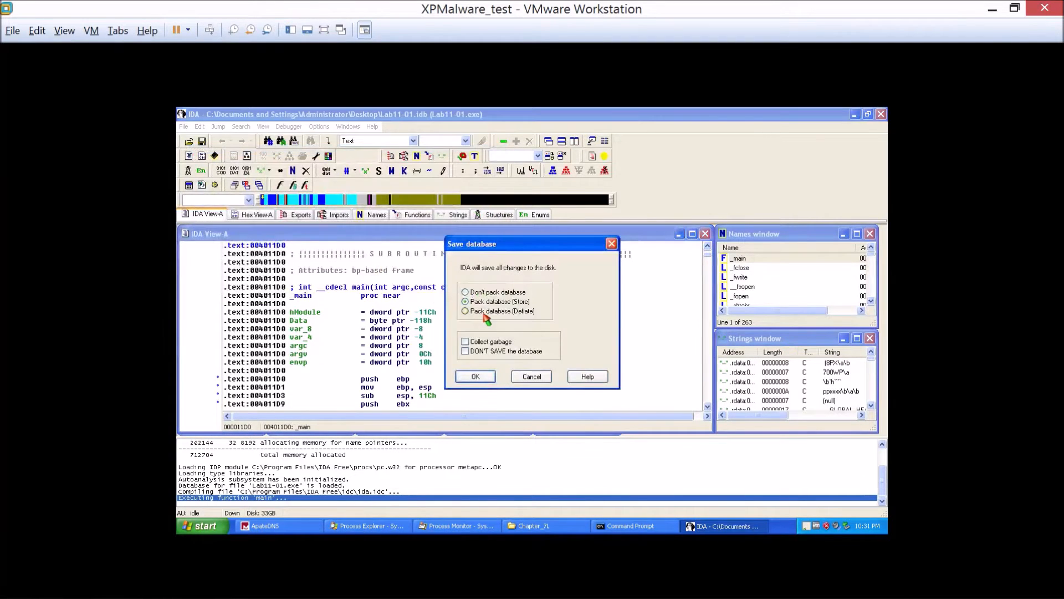
left_click(475, 377)
left_click(559, 290)
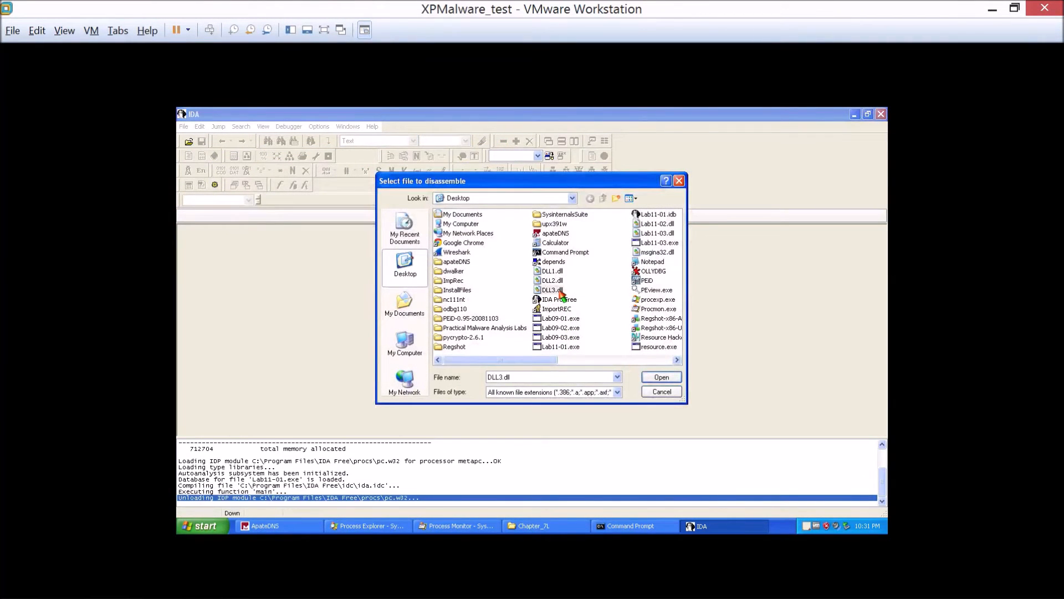
key("g")
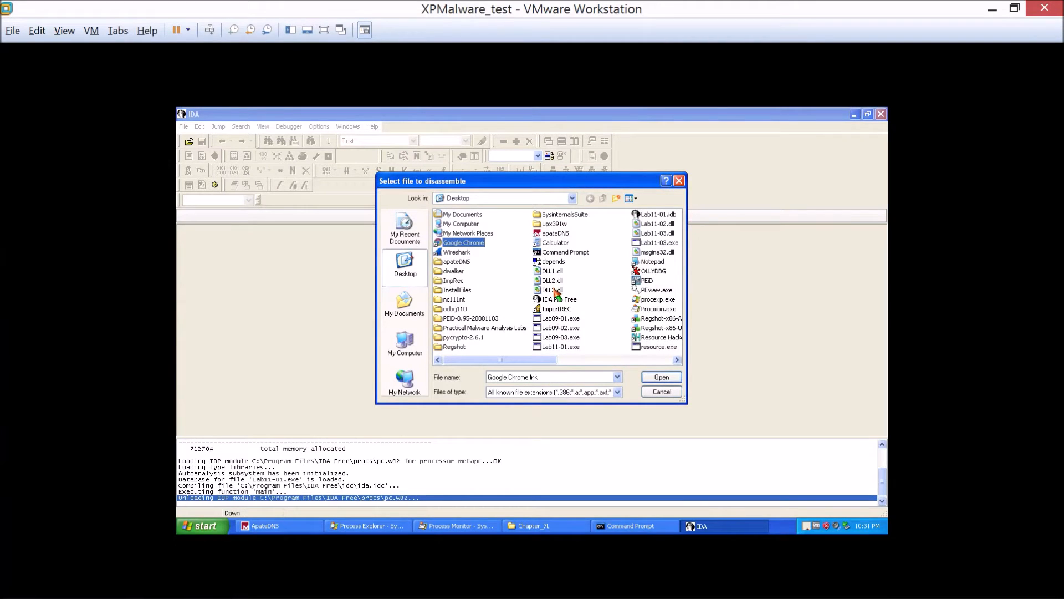
left_click_drag(546, 359, 556, 359)
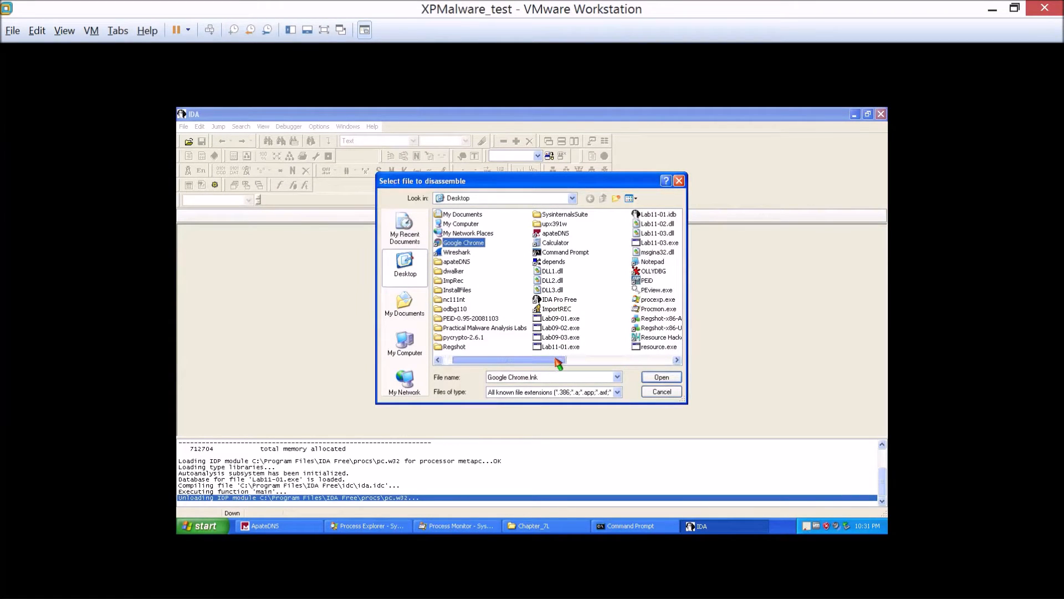
double_click(654, 253)
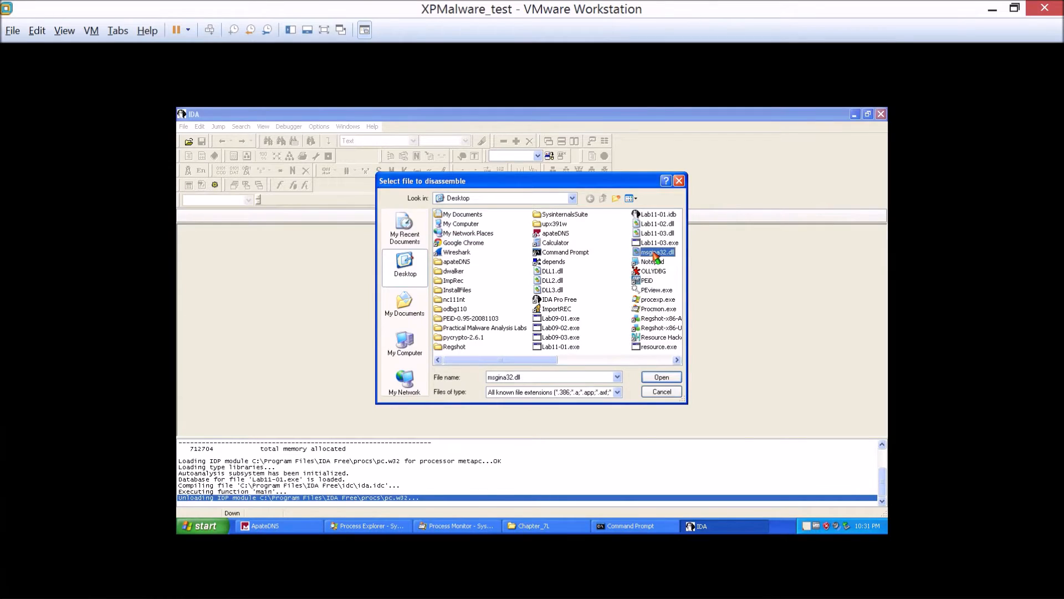
left_click(485, 427)
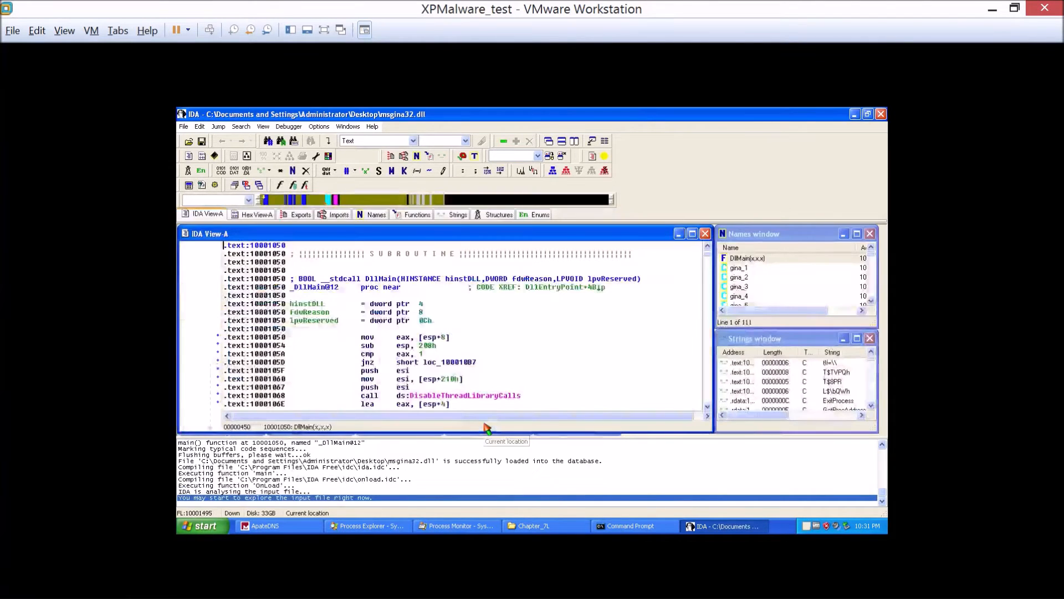
Jump to sub_10001570 in msgina32.dll and examine its msutil32.sys string reference, moving the graph overview out of the way.
left_click(308, 203)
left_click(309, 204)
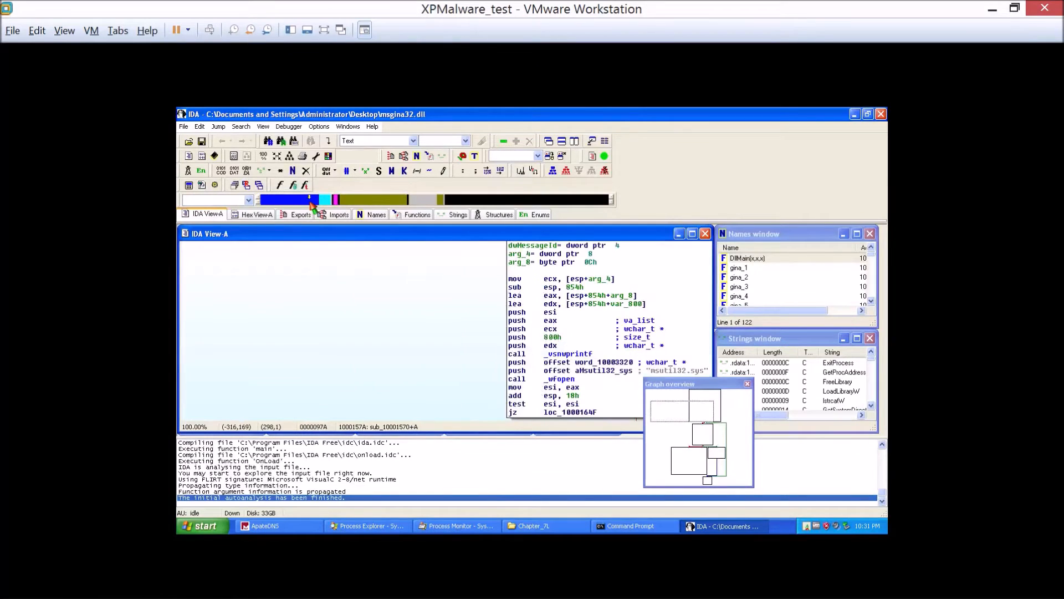
left_click(697, 371)
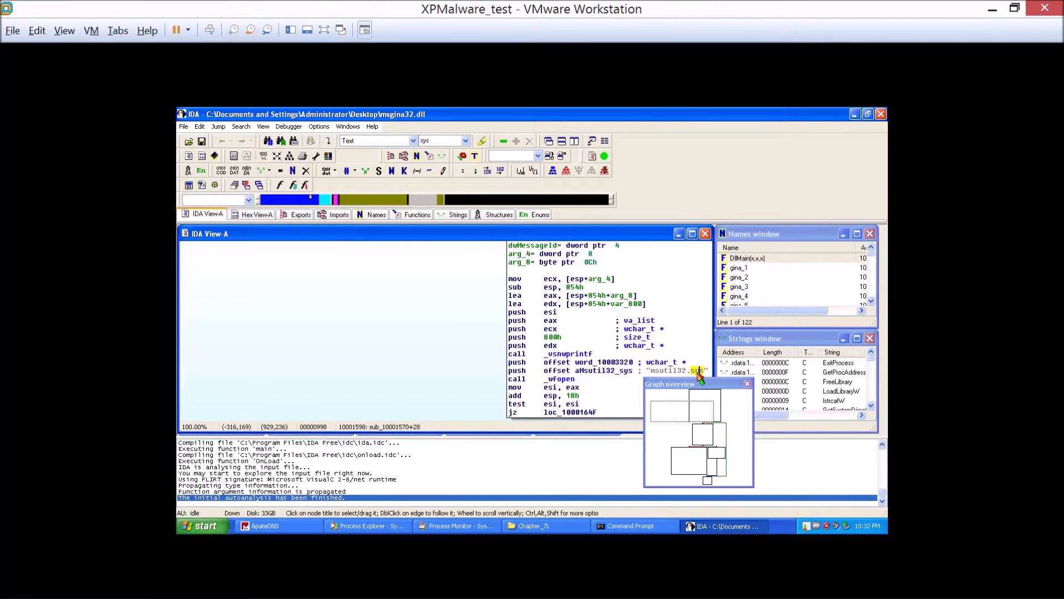
left_click(662, 370)
left_click_drag(704, 384, 785, 292)
left_click(682, 368)
left_click(698, 370)
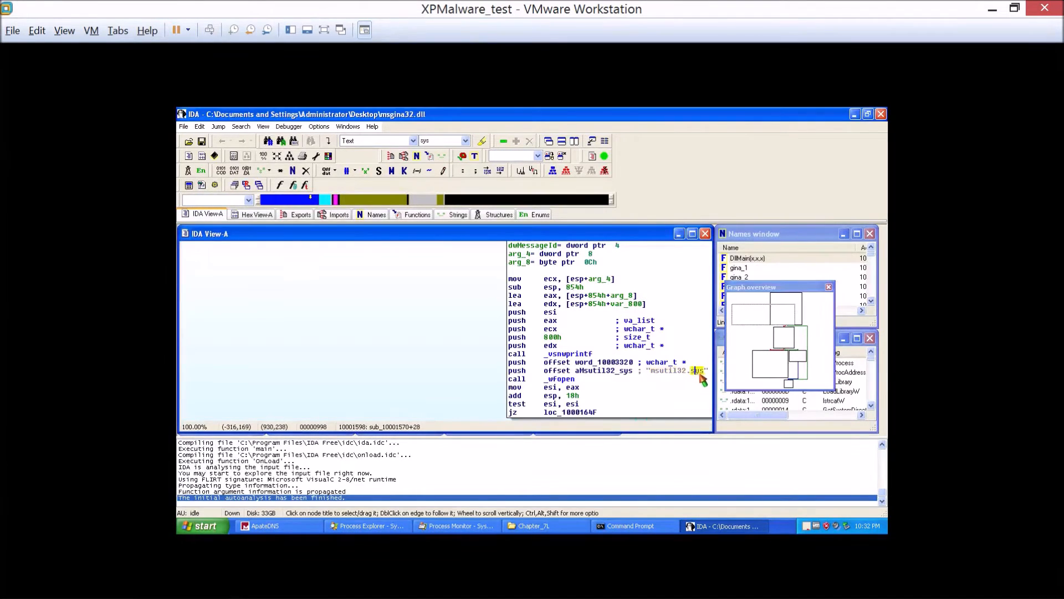
Save the msgina32.dll database and close IDA together with the system32 and Control Panel windows.
left_click(881, 114)
left_click(481, 375)
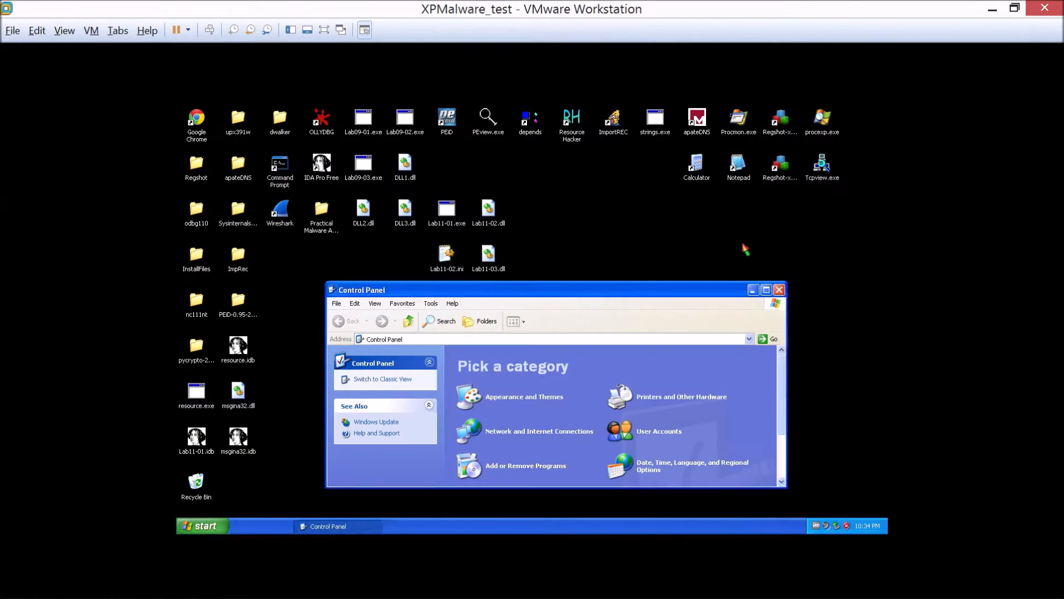
left_click(778, 290)
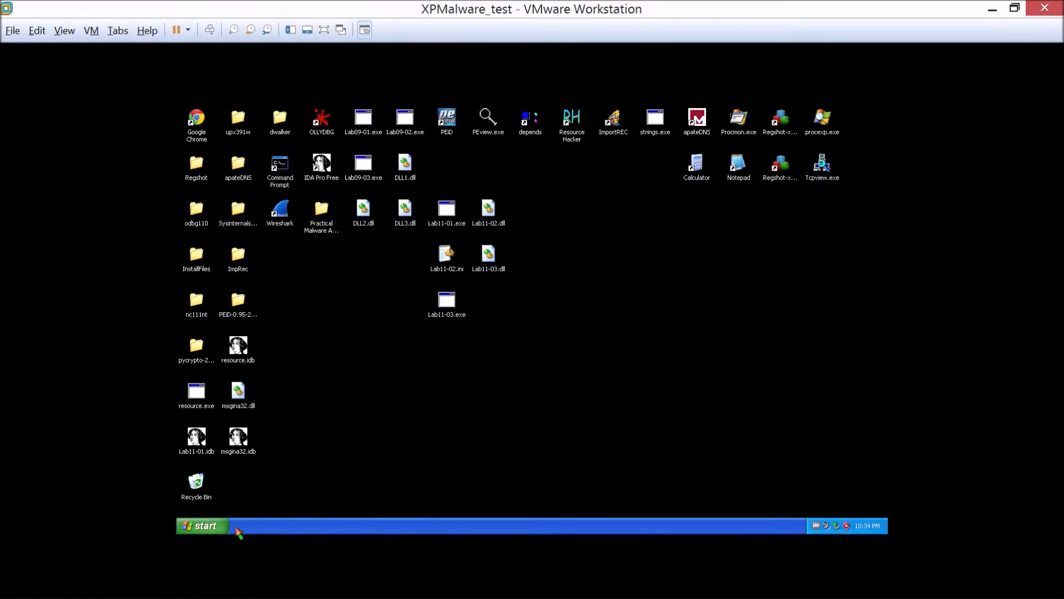
Log off Windows and log back on as Administrator by entering the account password.
left_click(203, 530)
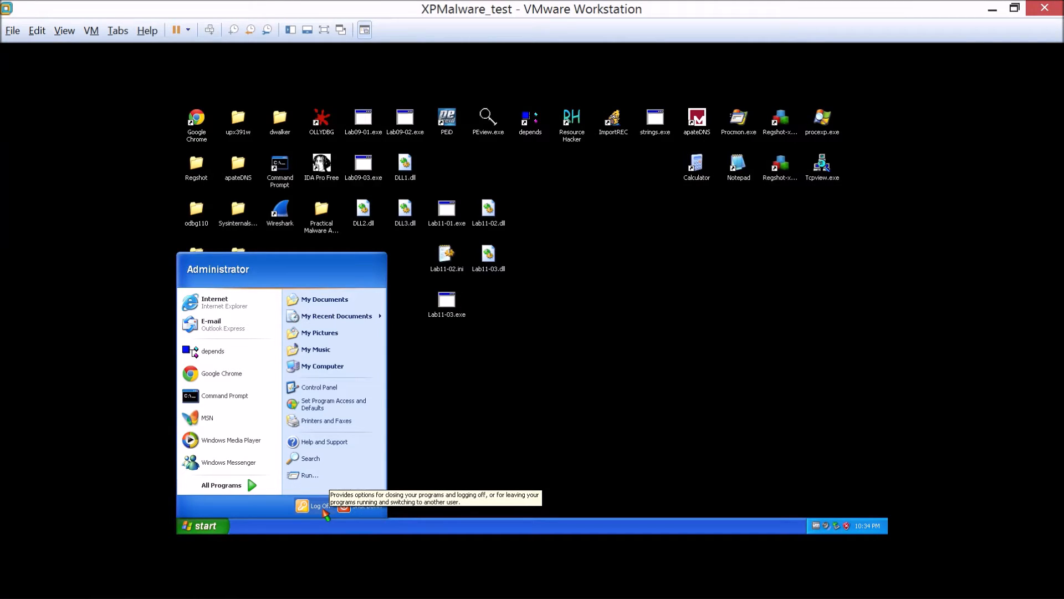
left_click(322, 510)
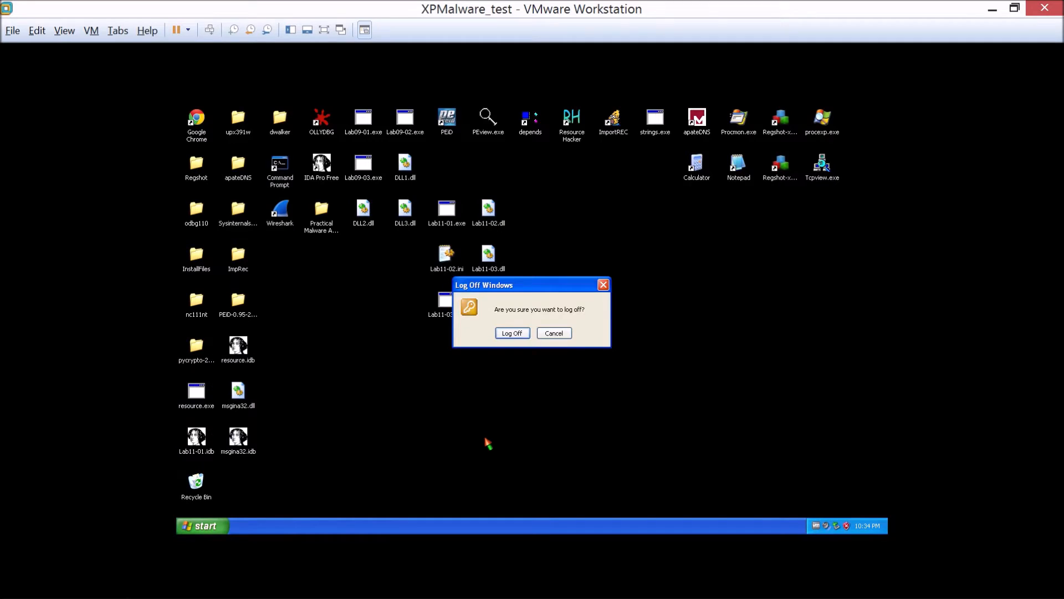
left_click(521, 335)
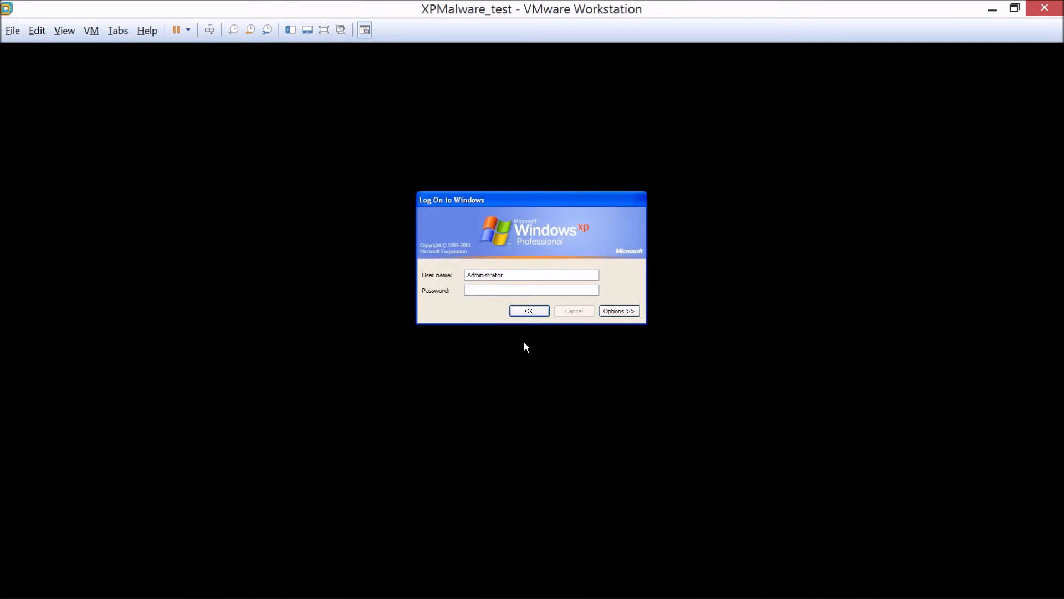
type("password")
key("Return")
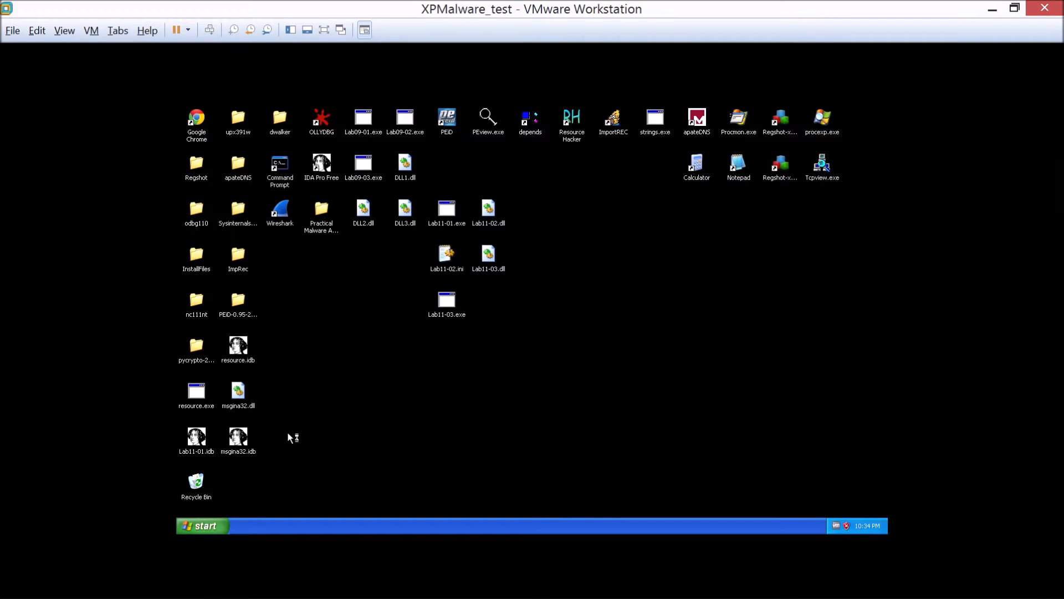
Open a folder window from the desktop, go to C:\WINDOWS\system32 and select the msutil32.sys file.
double_click(196, 346)
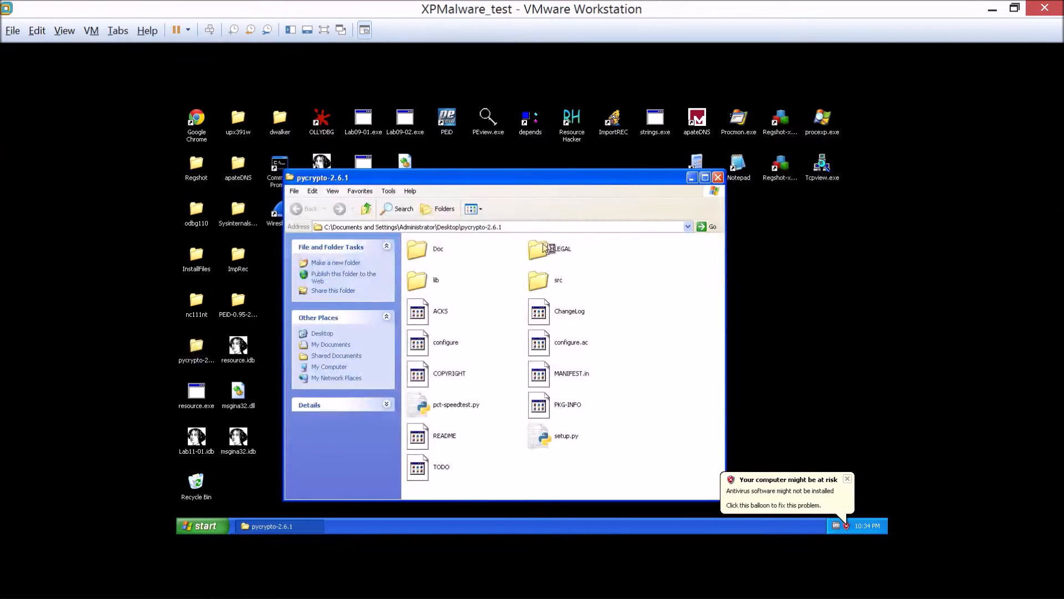
type("c:\\windows\\d")
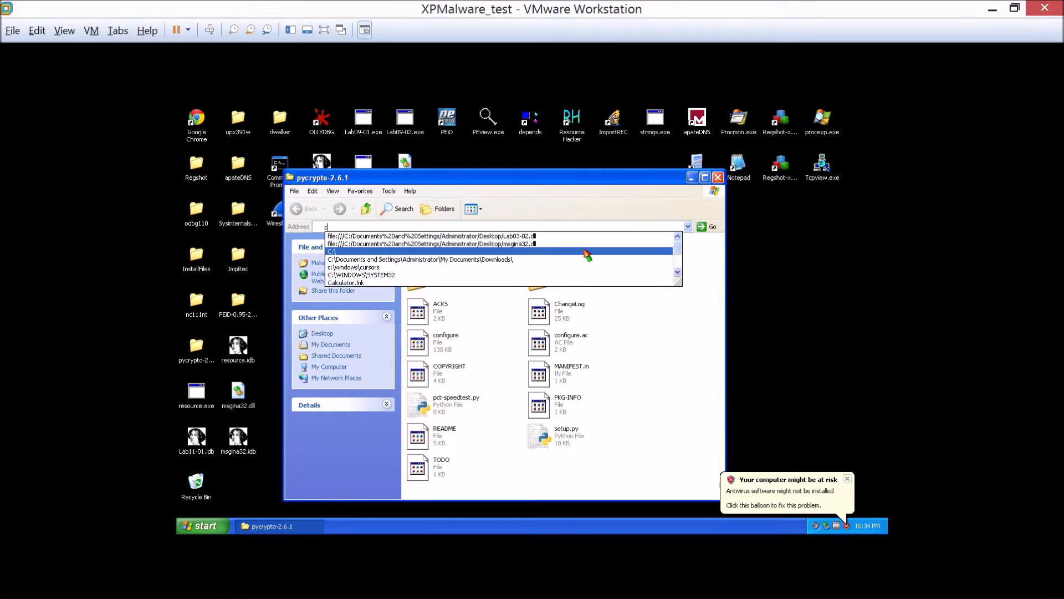
key("BackSpace")
type("system")
left_click(586, 251)
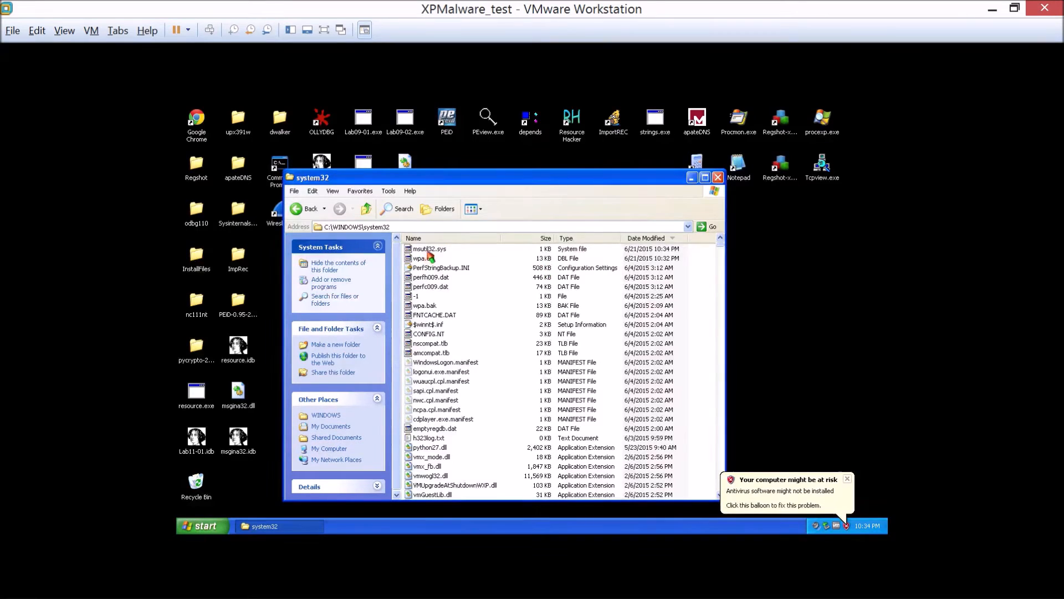
left_click(428, 250)
right_click(430, 254)
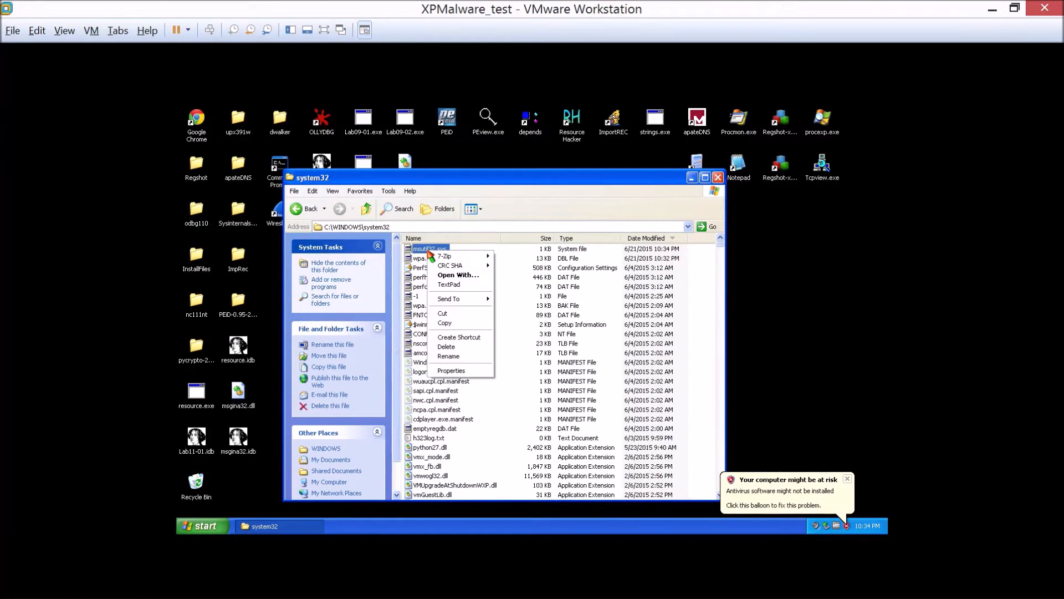
Move the system32 window aside and start IDA Pro Free from the desktop, dismissing its About notice.
left_click(487, 183)
left_click_drag(488, 183, 597, 172)
double_click(316, 177)
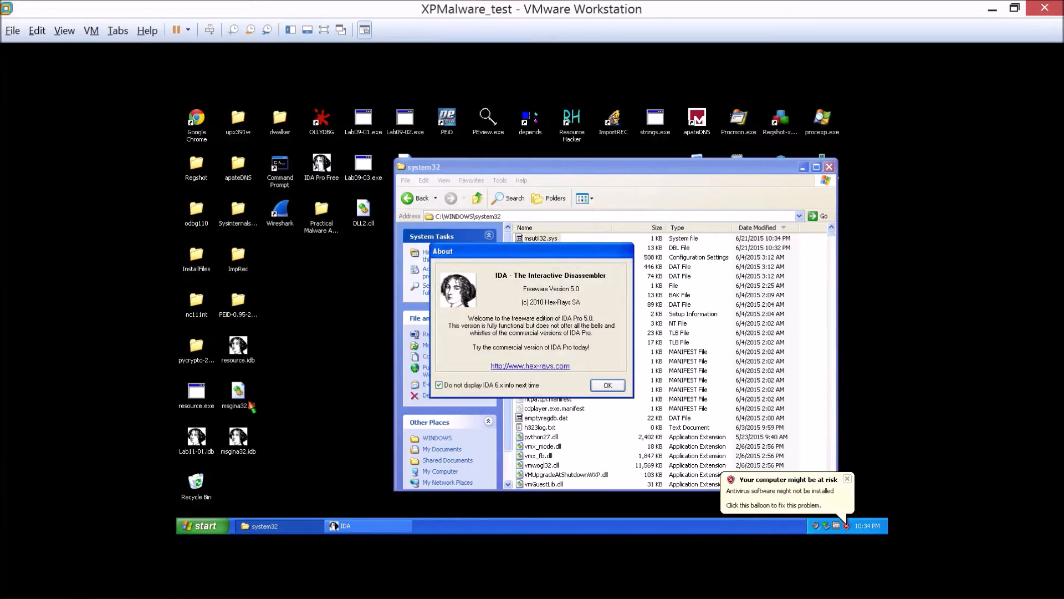
left_click(603, 385)
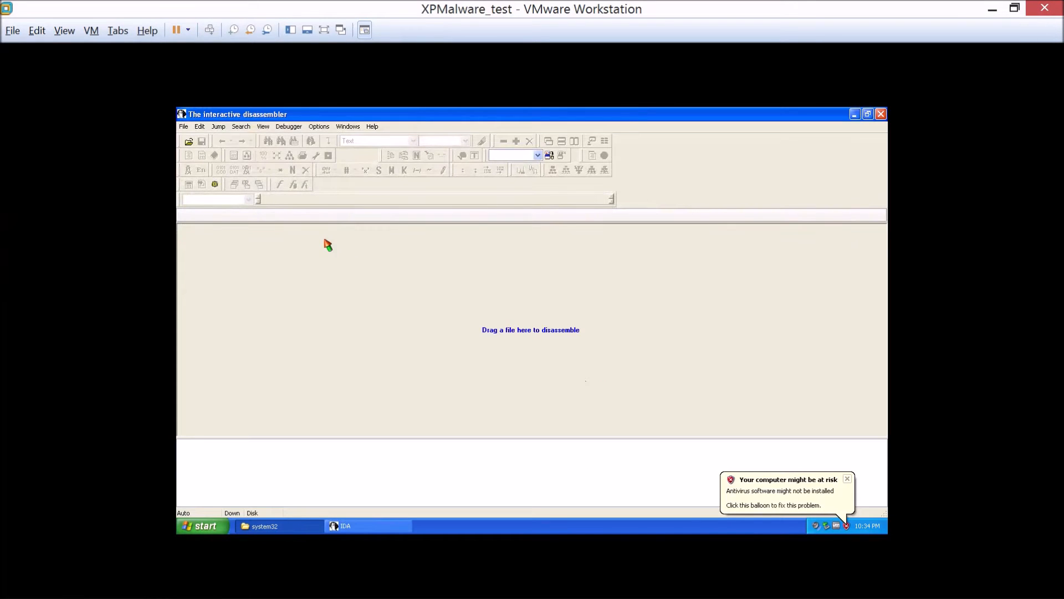
Open the recent Lab11-01.idb database and replace it with the recent msgina32.idb database.
left_click(183, 127)
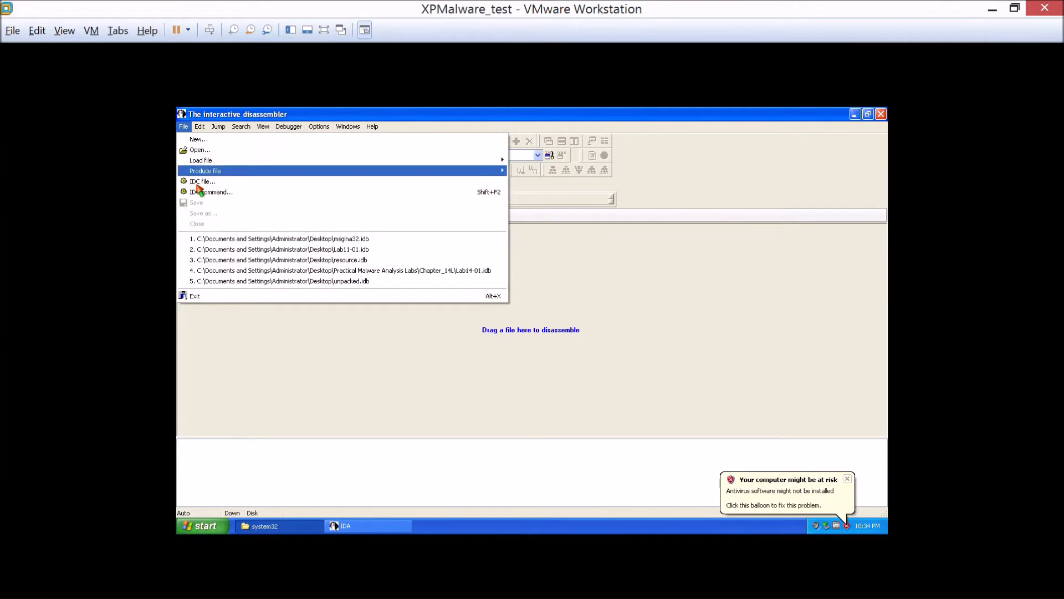
left_click(231, 249)
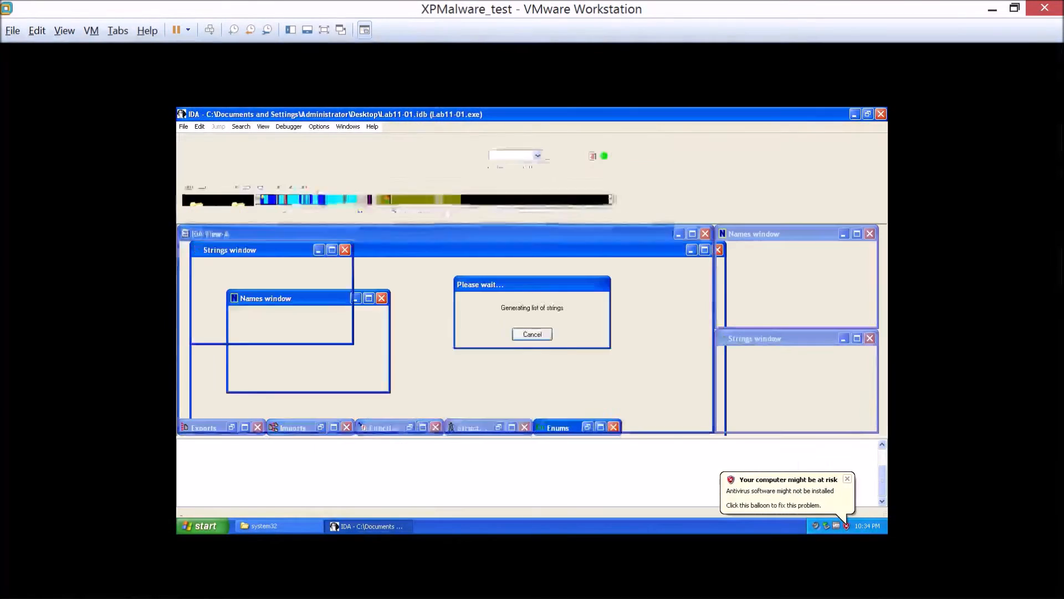
left_click(183, 127)
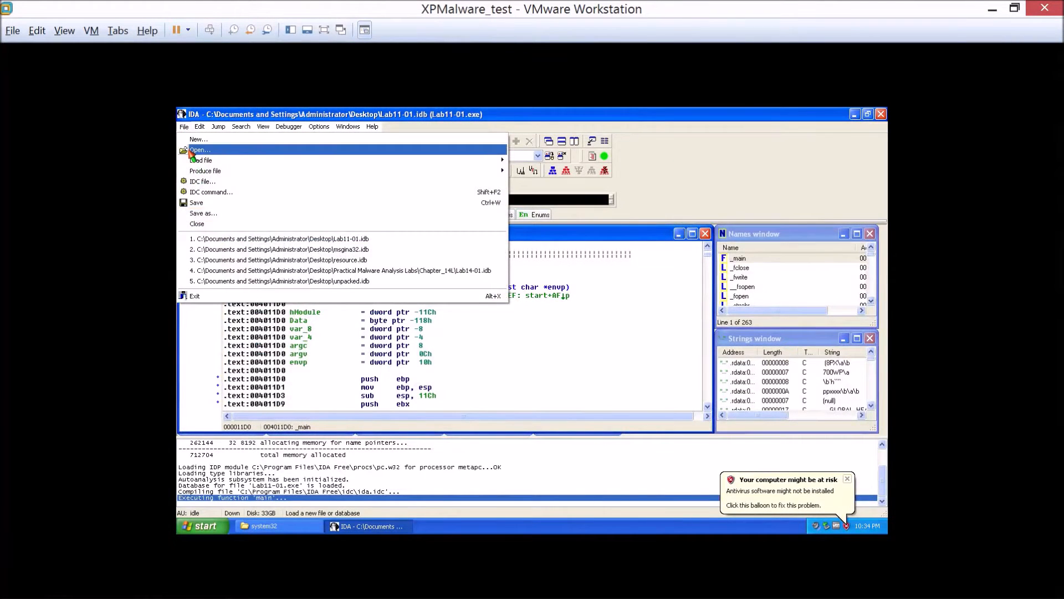
left_click(253, 250)
left_click(475, 378)
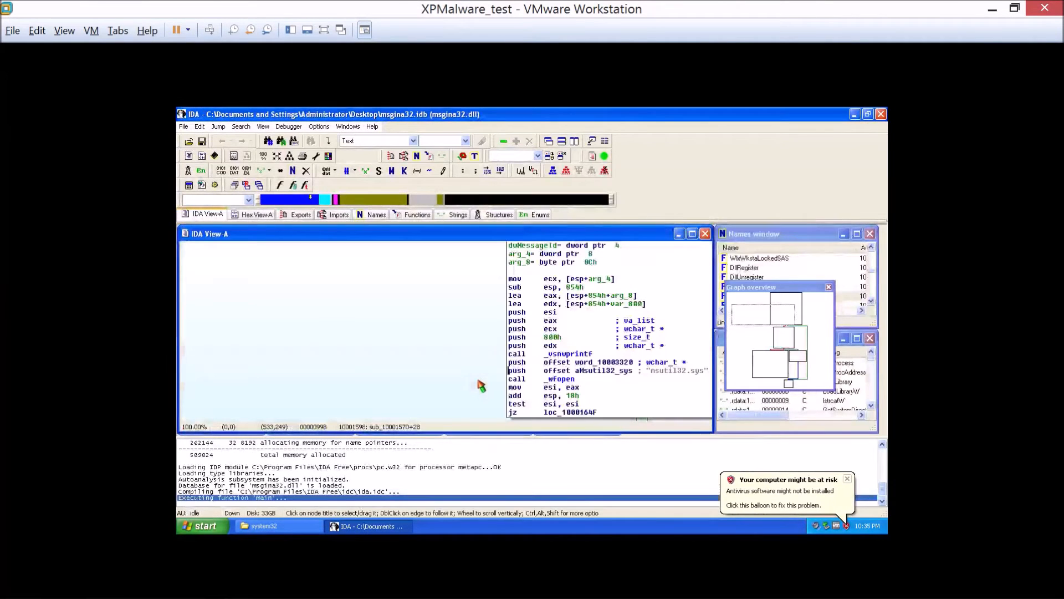
Browse the msgina32.dll disassembly from sub_10001570 back to DllMain and on to the gina_16 export.
left_click_drag(468, 339, 341, 338)
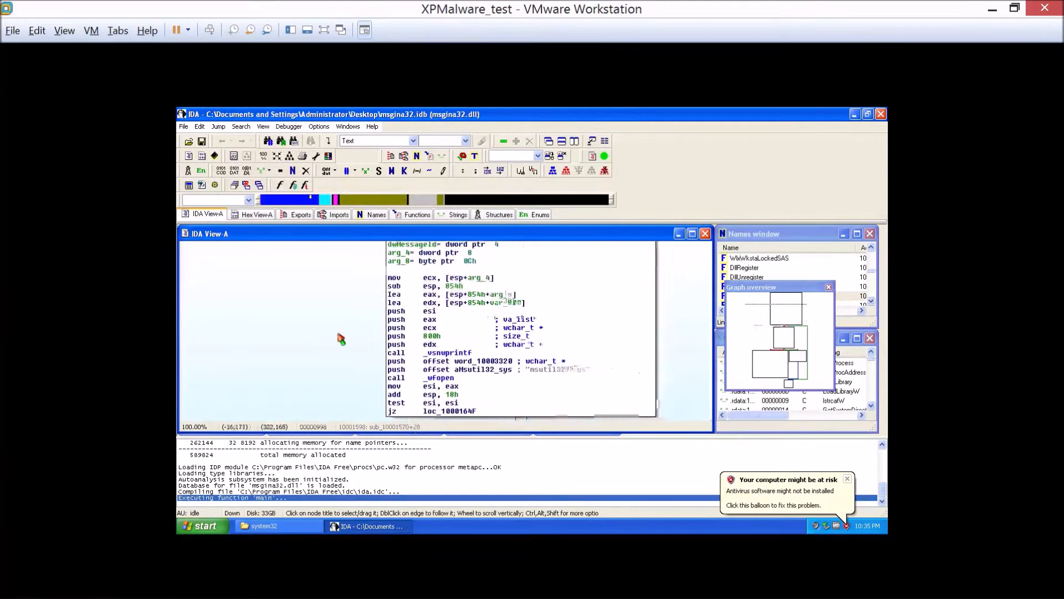
left_click(365, 339)
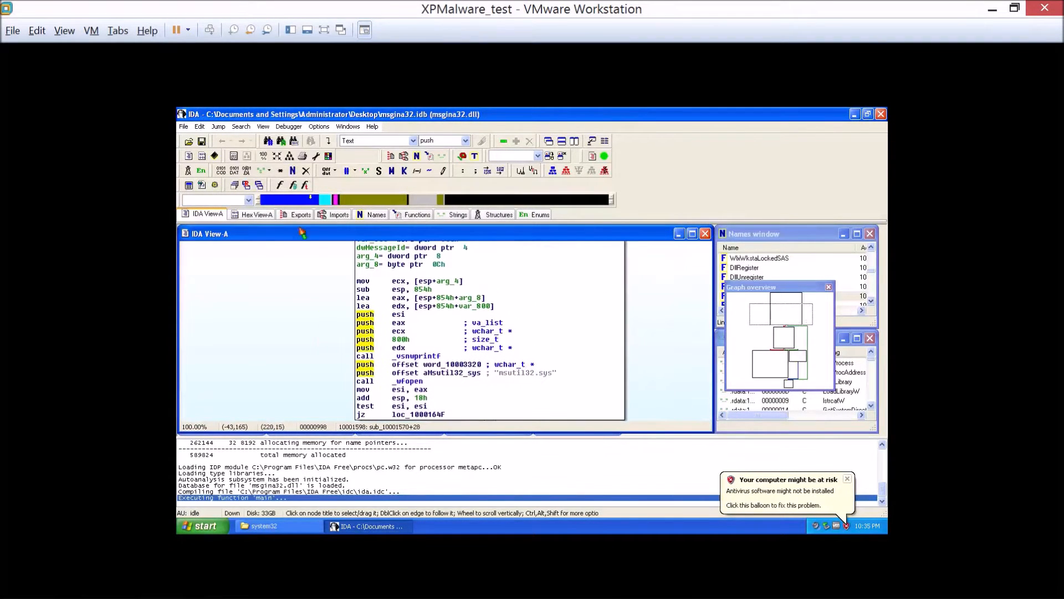
left_click(267, 197)
left_click(265, 199)
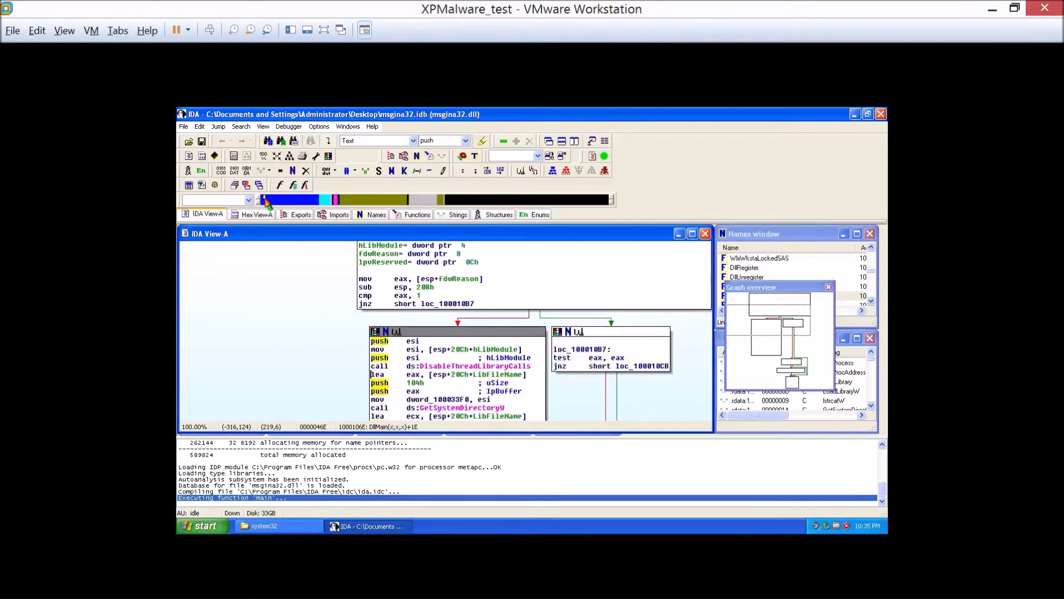
left_click(266, 200)
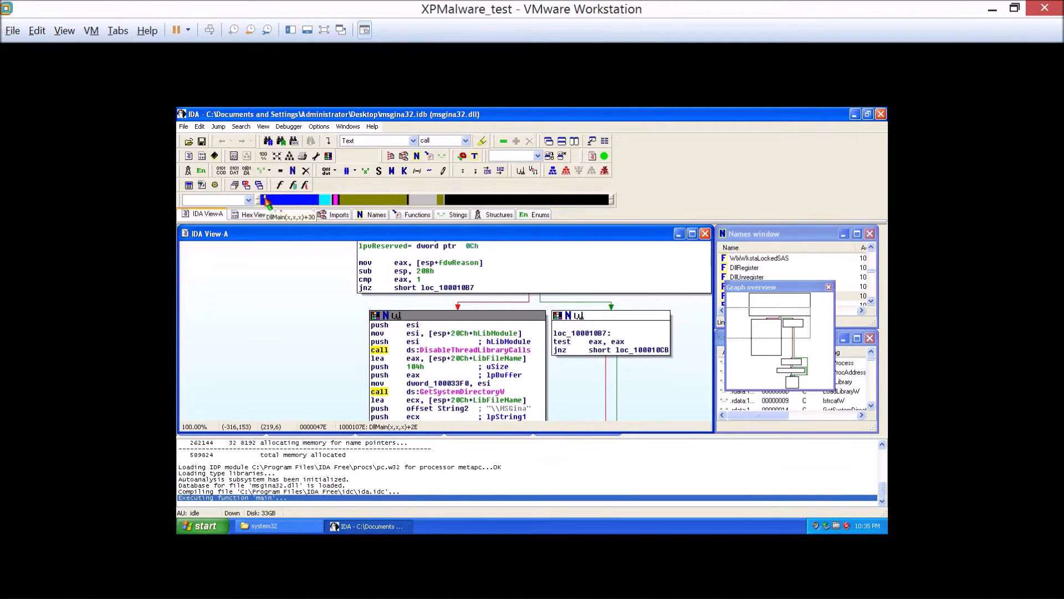
left_click(266, 200)
left_click(268, 201)
left_click_drag(266, 198, 277, 199)
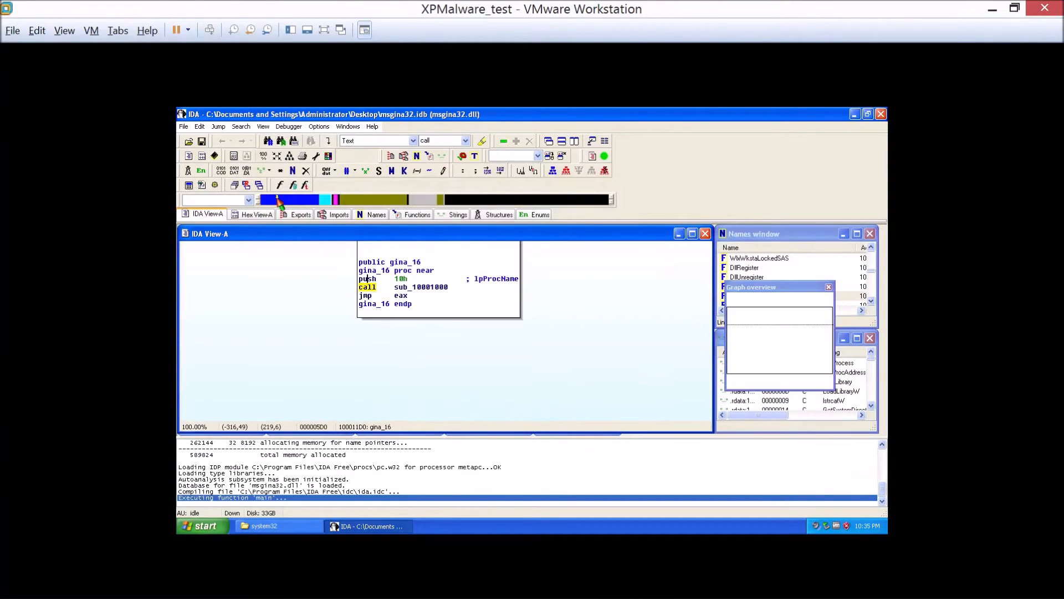
left_click(368, 286)
key("Right")
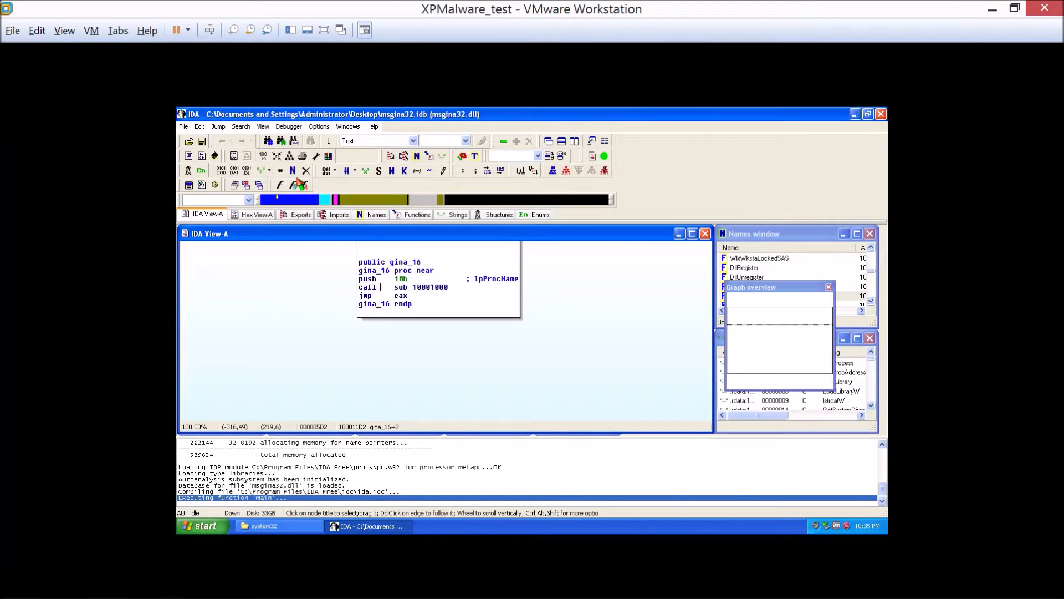
left_click_drag(581, 310, 583, 308)
scroll(584, 313, "right", 2)
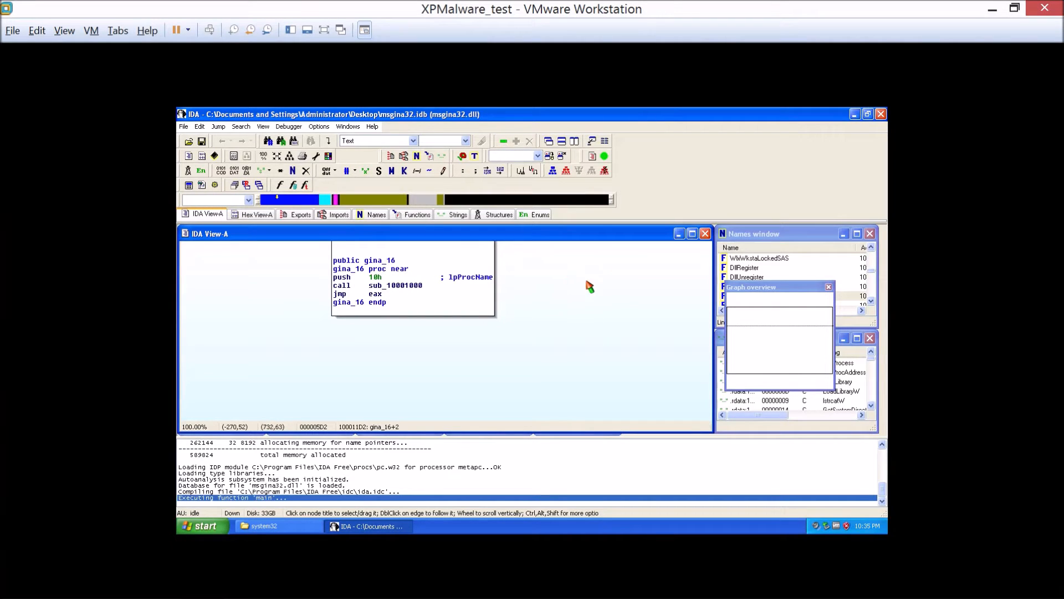
scroll(607, 306, "left", 1)
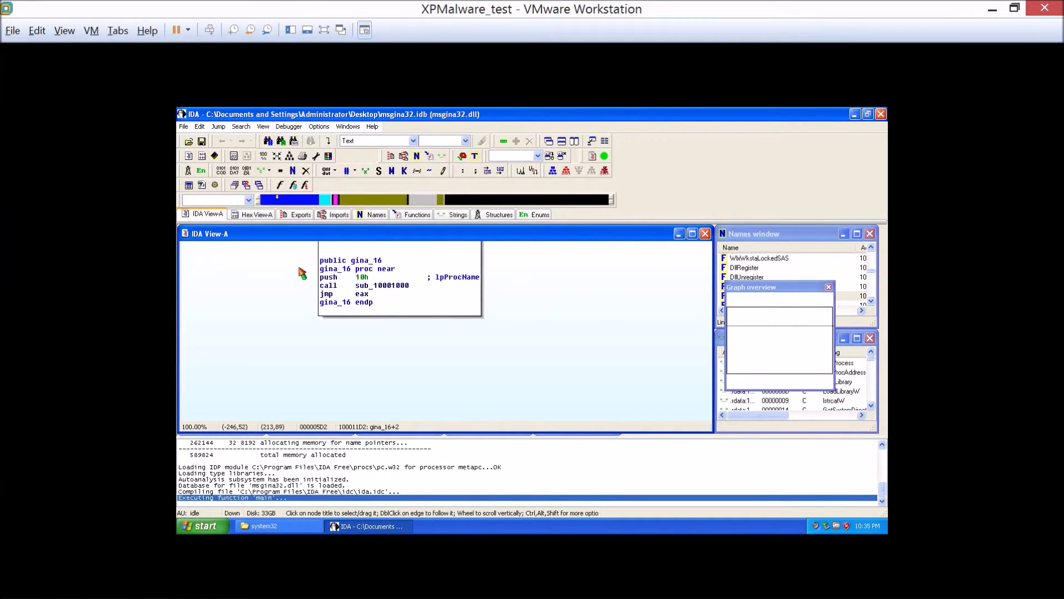
Return to sub_10001570, highlight msutil32 in its file name reference before the _wfopen call, and minimize IDA.
left_click(303, 201)
left_click_drag(303, 201, 308, 201)
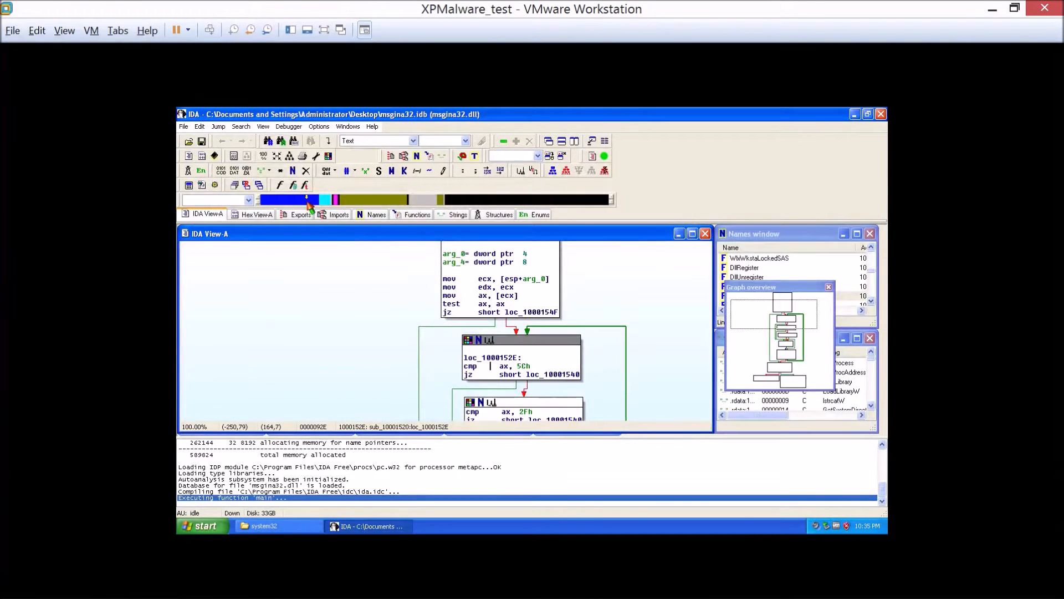
left_click_drag(307, 201, 312, 200)
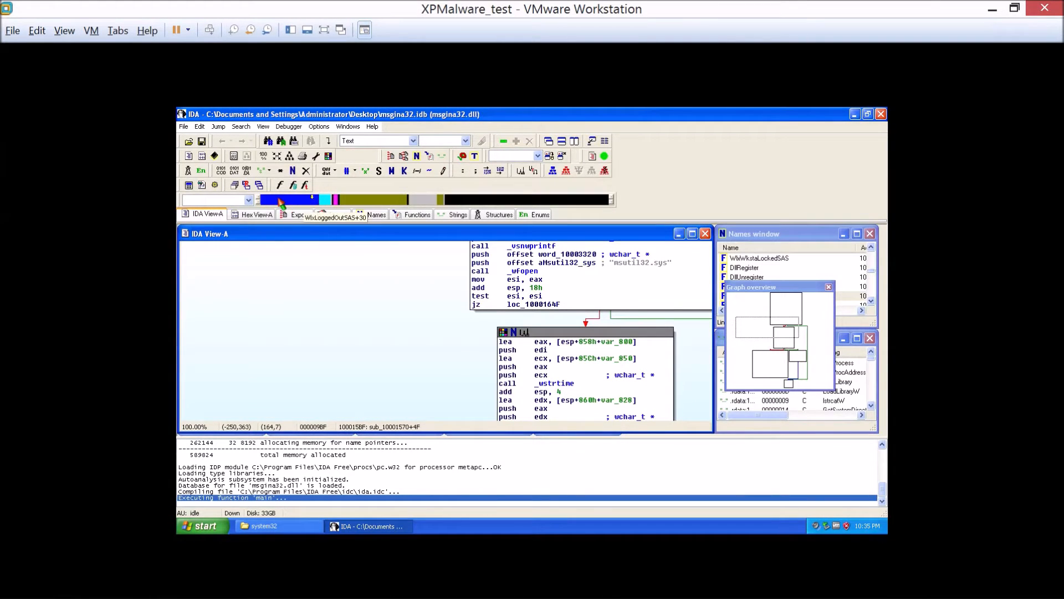
left_click(646, 262)
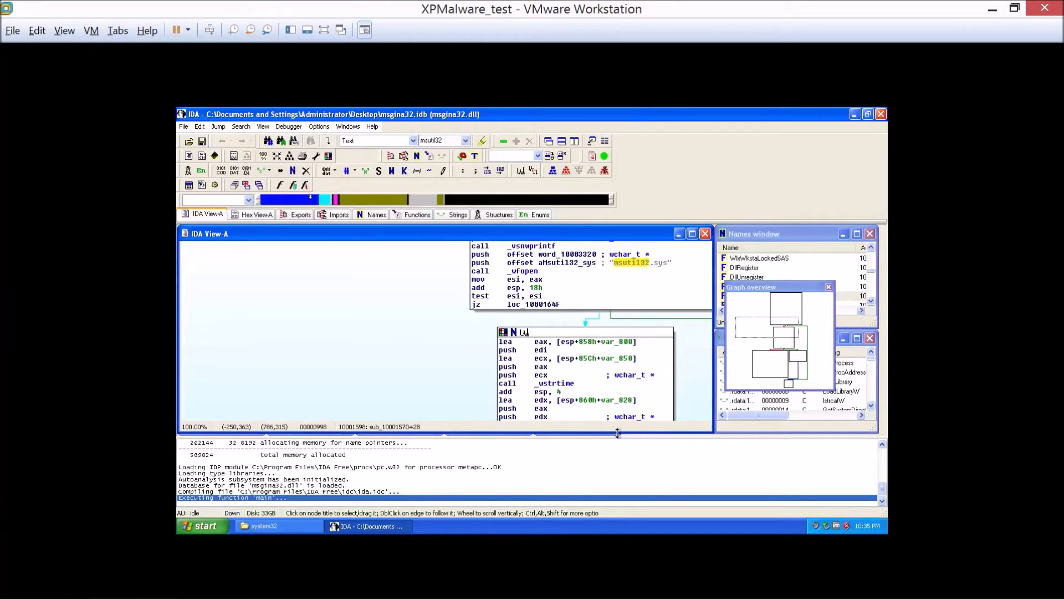
left_click_drag(435, 346, 304, 322)
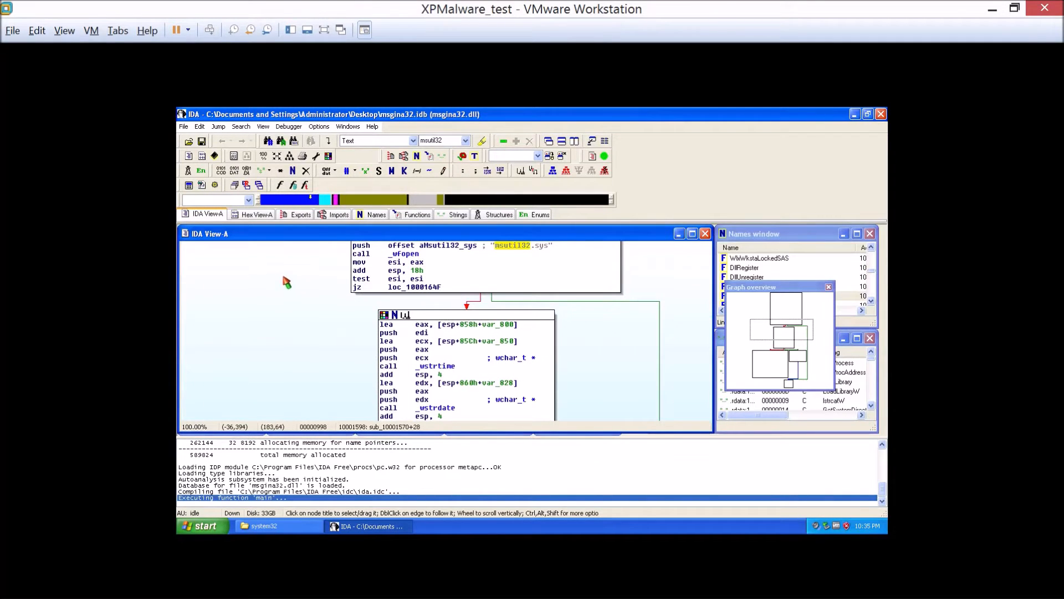
scroll(302, 284, "up", 4)
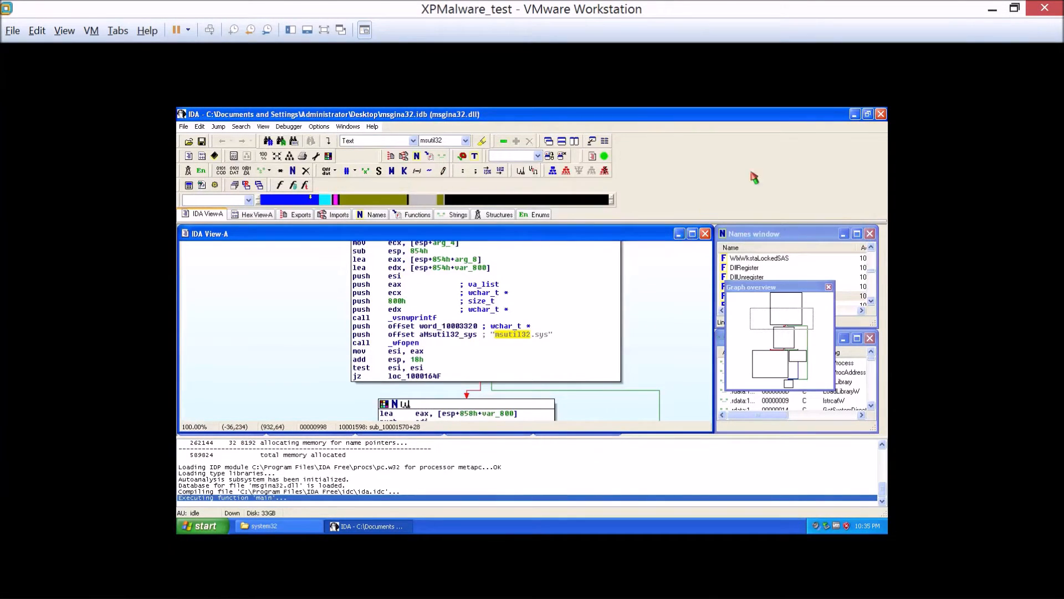
left_click(854, 114)
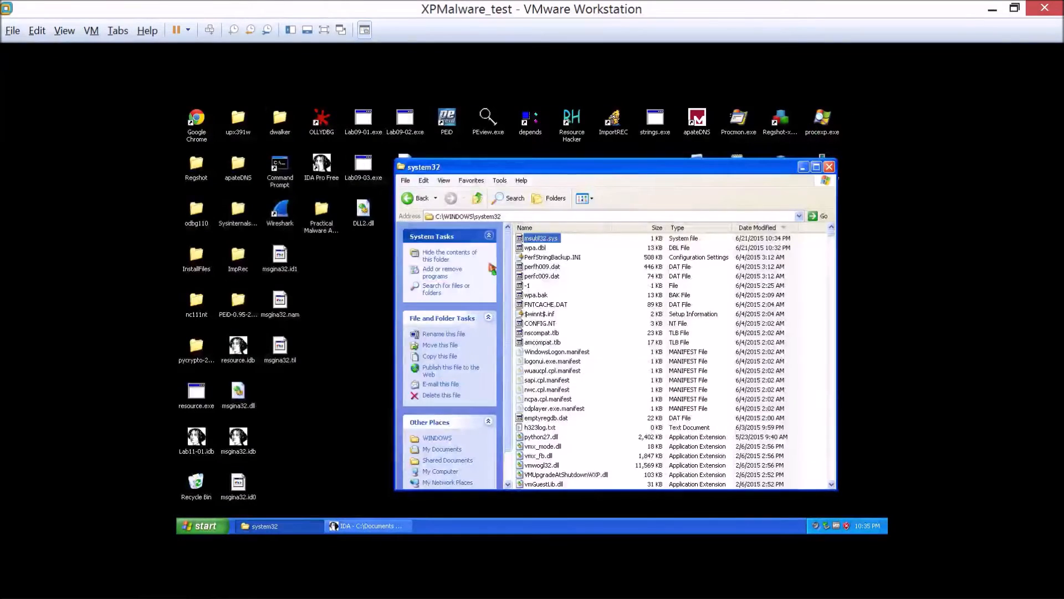
double_click(546, 239)
left_click(569, 351)
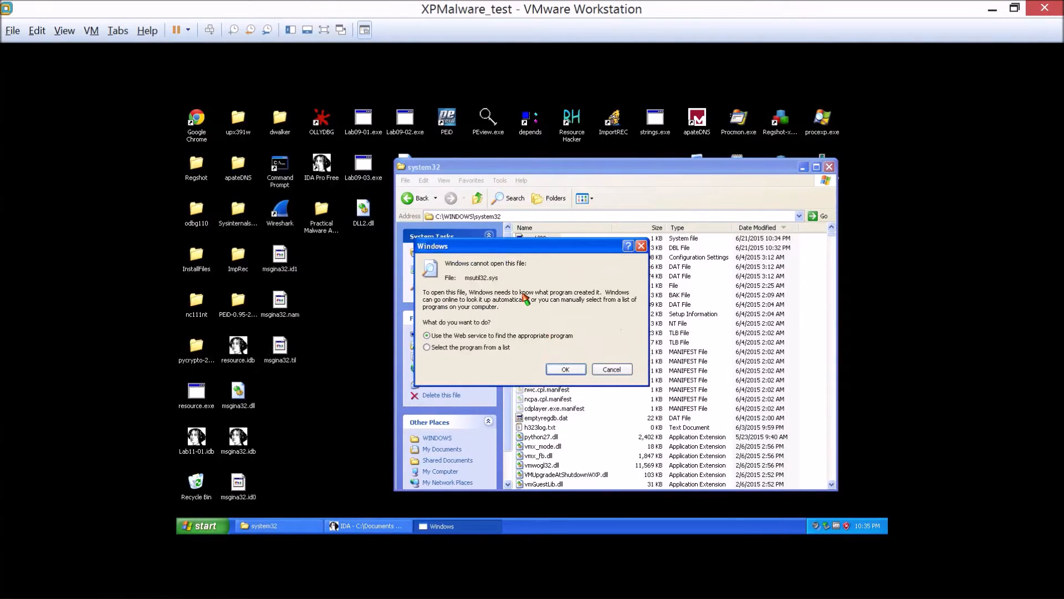
left_click(566, 372)
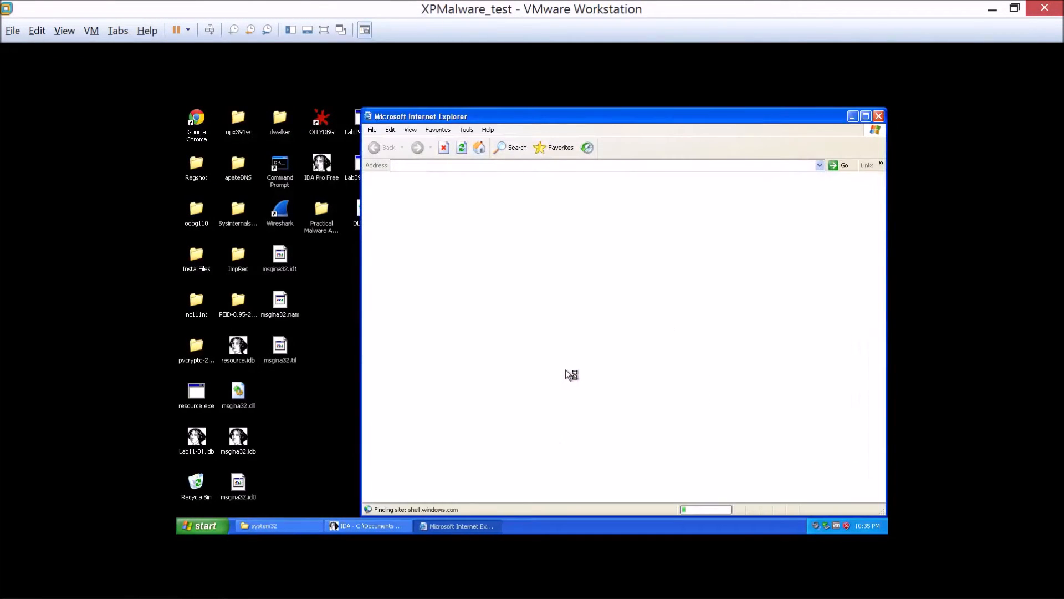
left_click(878, 116)
Open msutil32.sys in Notepad by choosing the program from a list, and highlight the logged password.
double_click(538, 242)
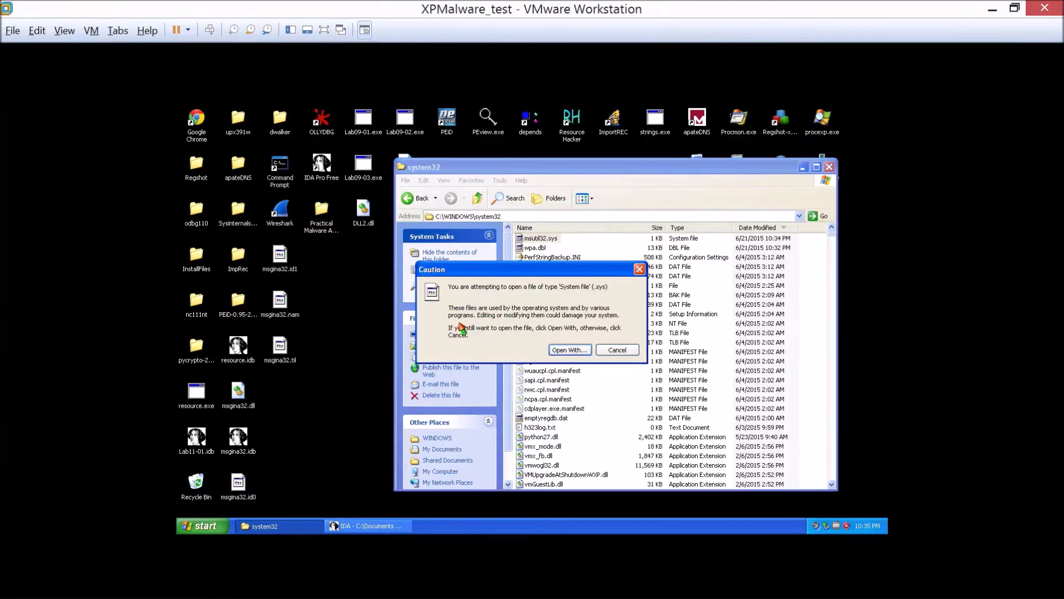
left_click(569, 350)
left_click(426, 347)
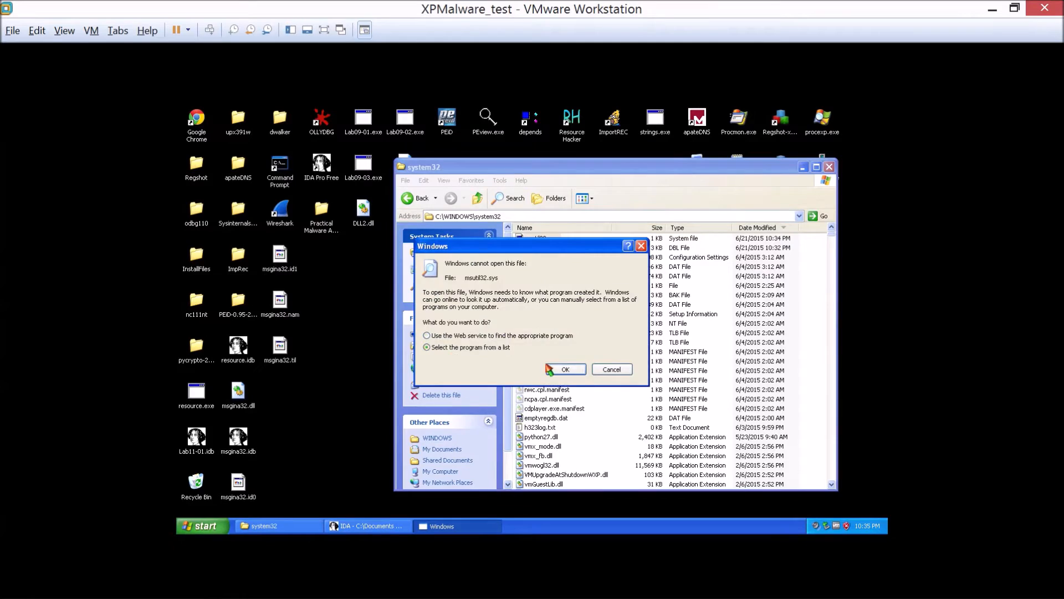
left_click(565, 369)
left_click(463, 268)
double_click(463, 268)
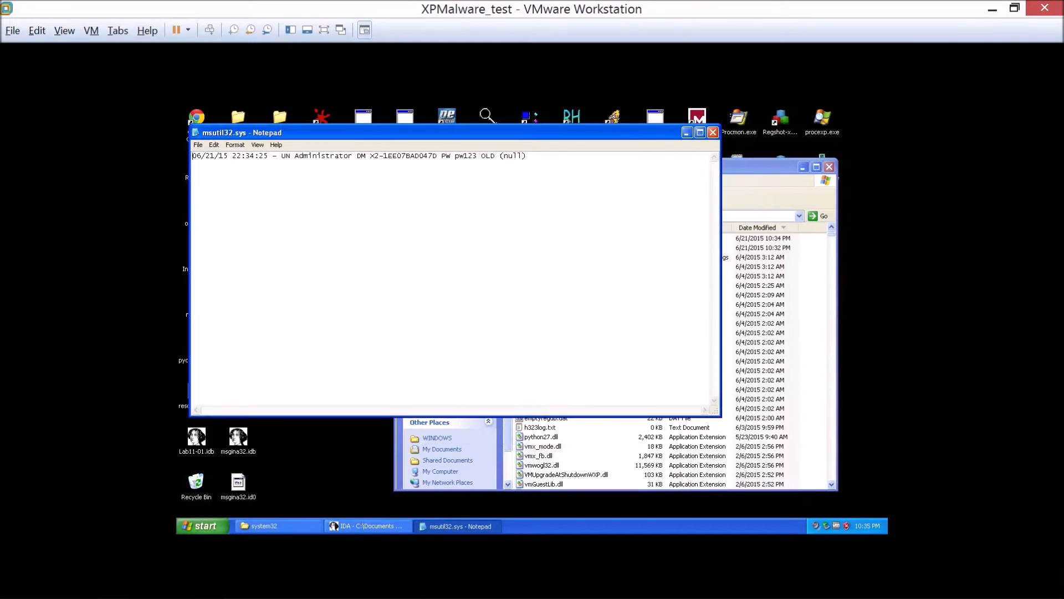
double_click(466, 157)
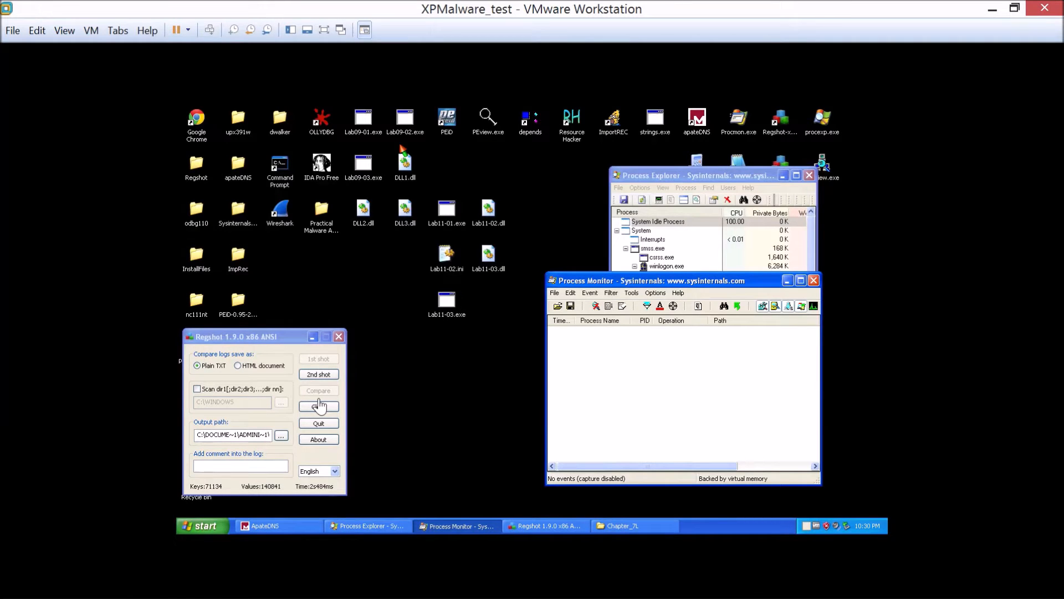
Open a Command Prompt from the desktop and place its window over Process Monitor.
left_click(282, 185)
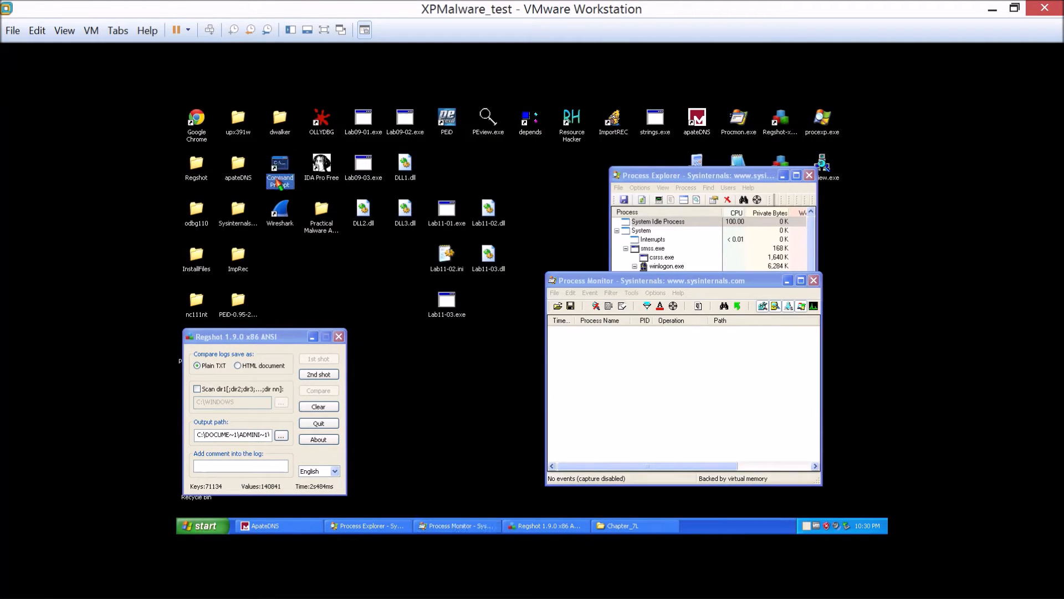
double_click(277, 171)
left_click_drag(367, 195, 639, 315)
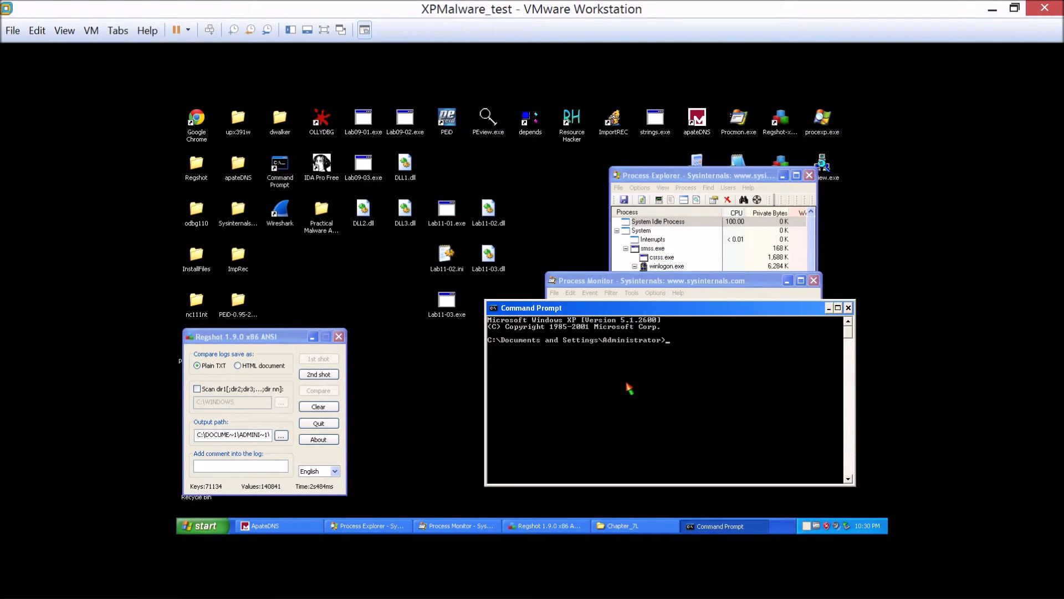
Try to run strings on lab11-02.dll from the Administrator folder.
type("strings lab11-02.dll")
key("Return")
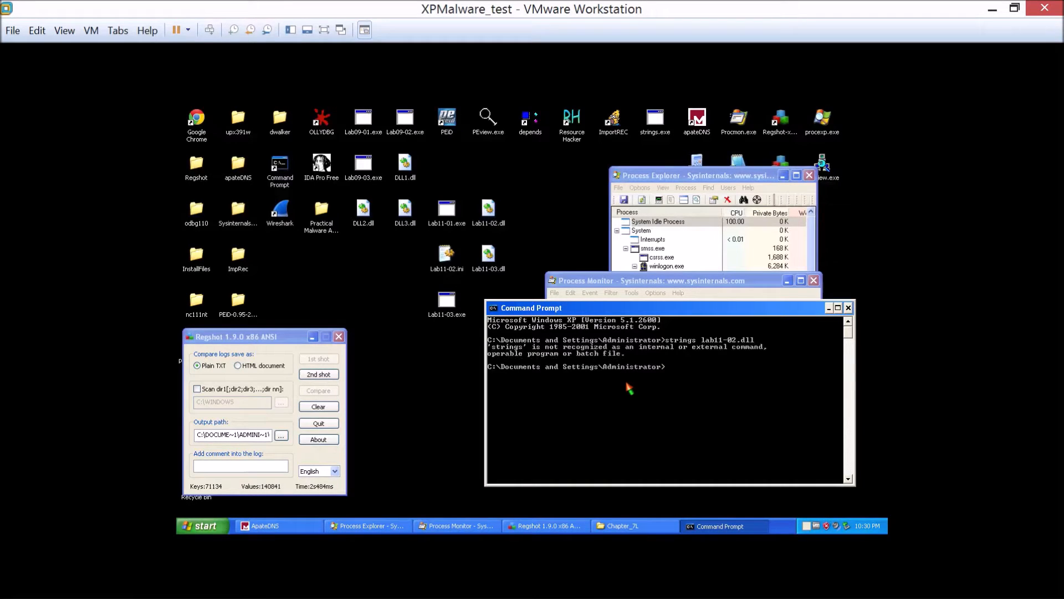
key("Up")
key("ctrl+c")
Change to the desktop folder, run strings lab11-02.dll and review the strings it contains.
type("cd desktop")
key("Return")
type("strings lab11-02.dll")
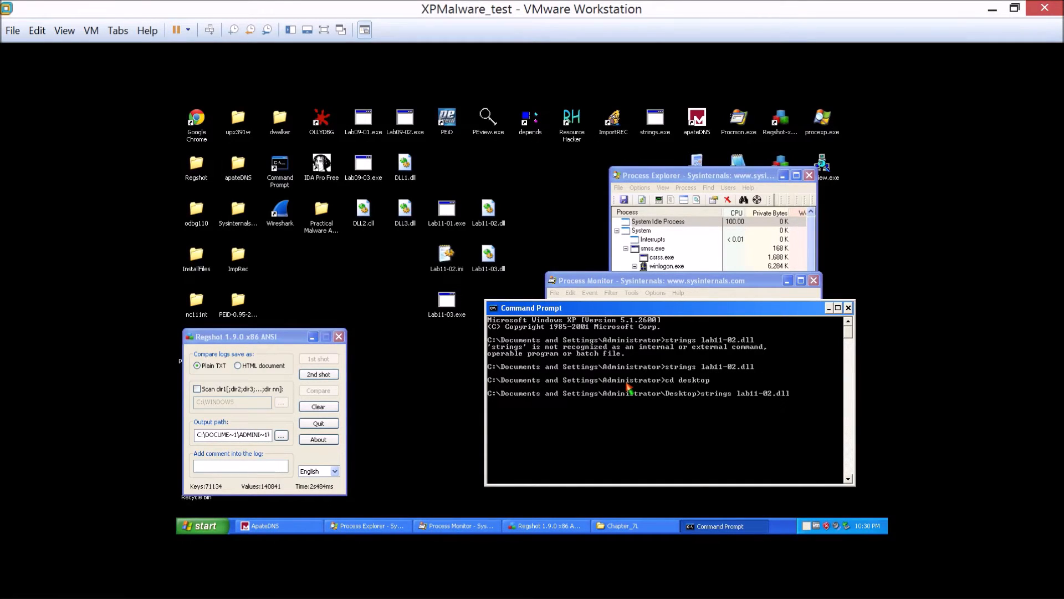
key("Return")
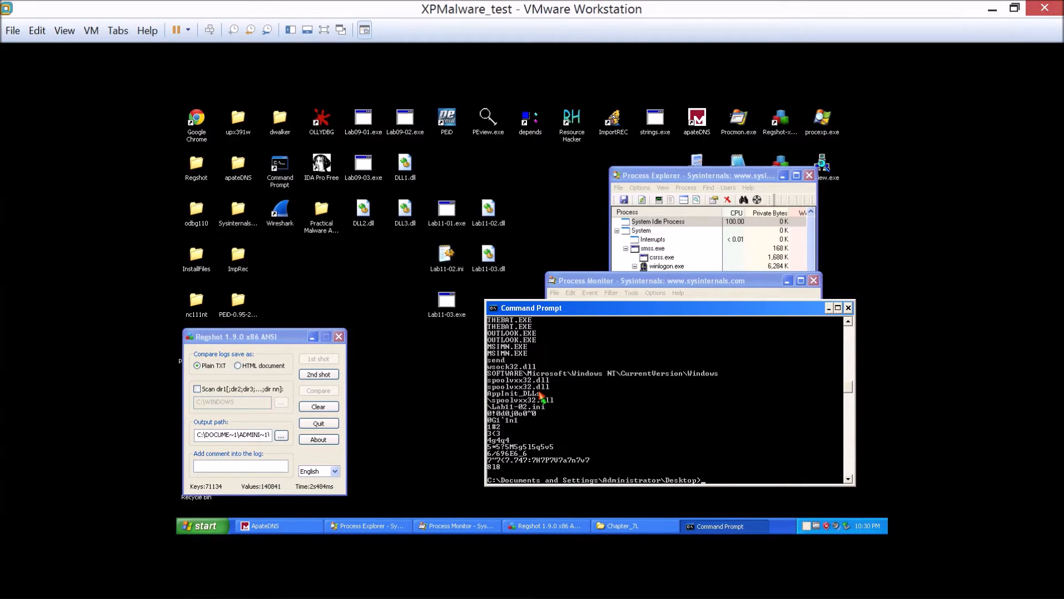
scroll(536, 398, "up", 3)
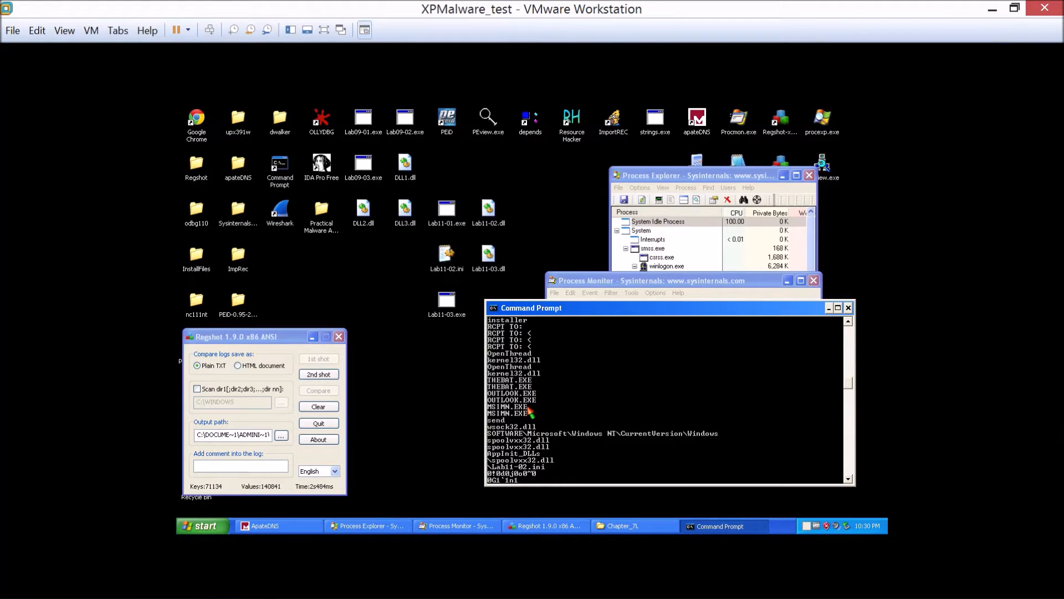
scroll(529, 411, "up", 1)
scroll(529, 413, "up", 3)
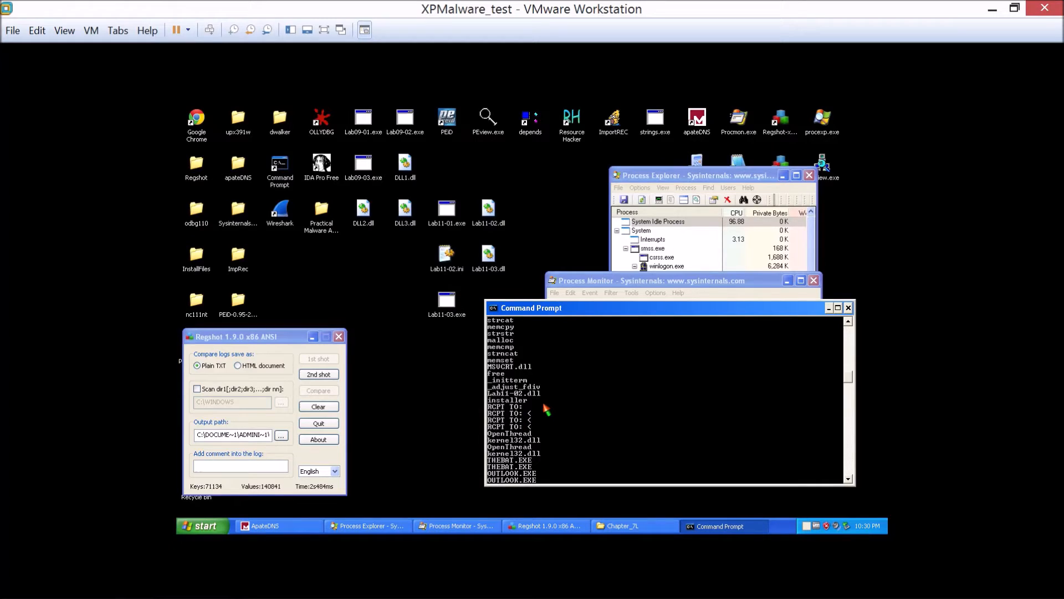
scroll(545, 410, "down", 1)
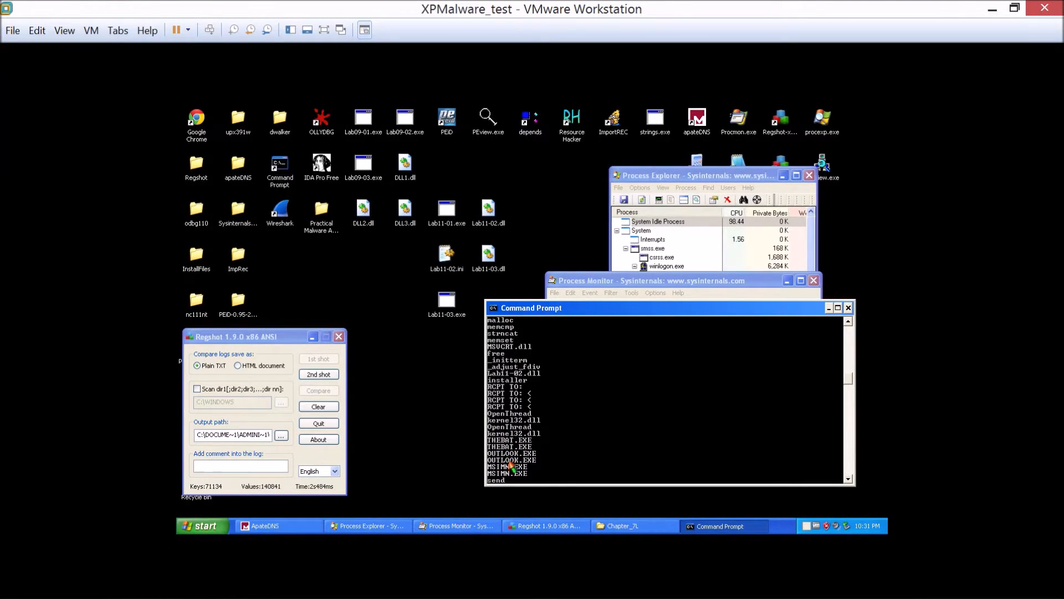
scroll(502, 430, "down", 1)
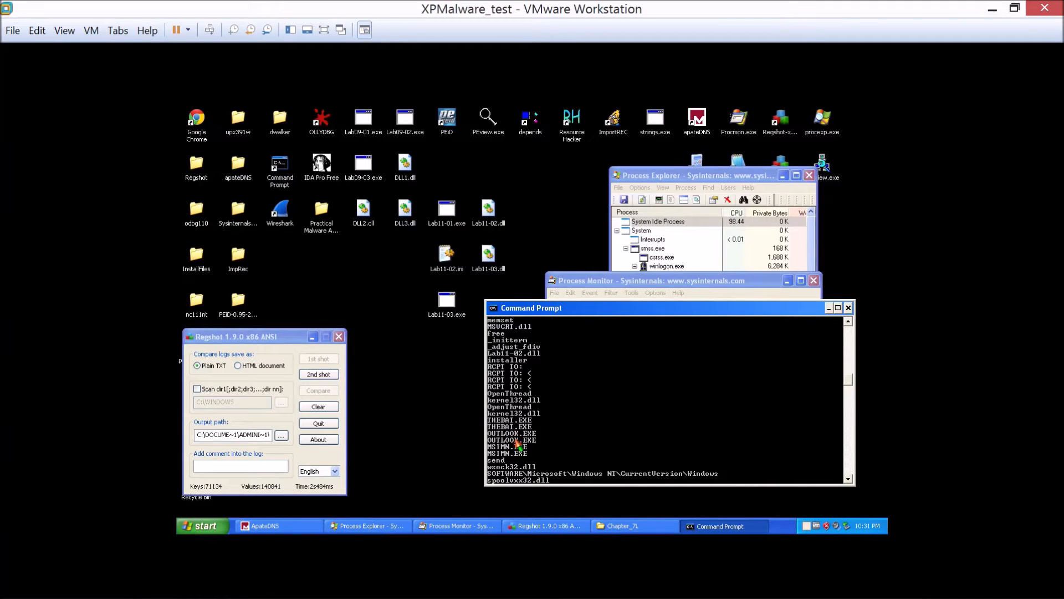
Examine the remaining Lab11-02.dll strings output through to its end, including the email program names, registry path and DLL references.
scroll(521, 431, "down", 1)
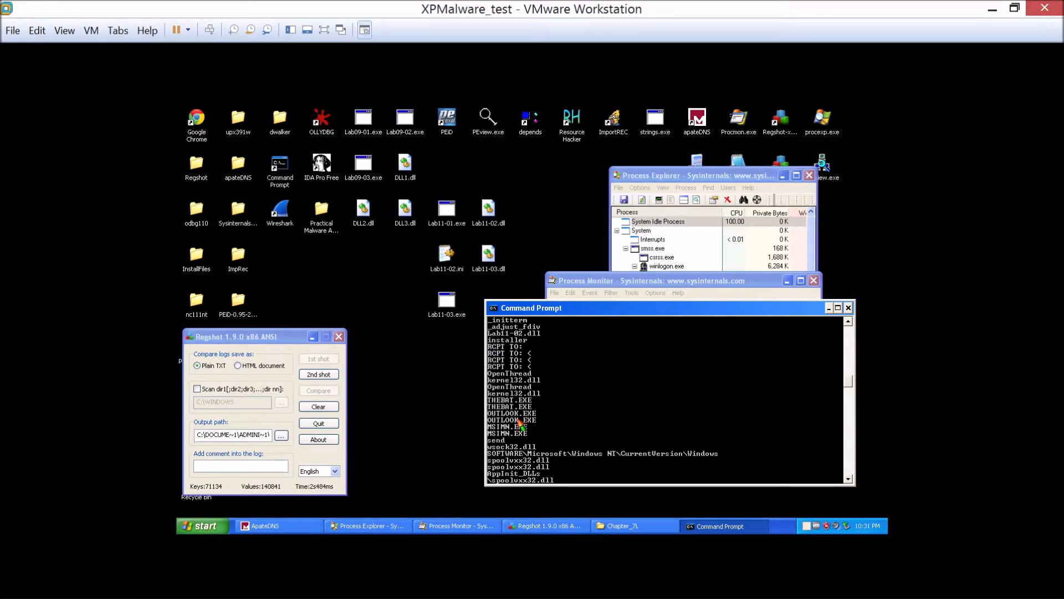
scroll(520, 454, "down", 1)
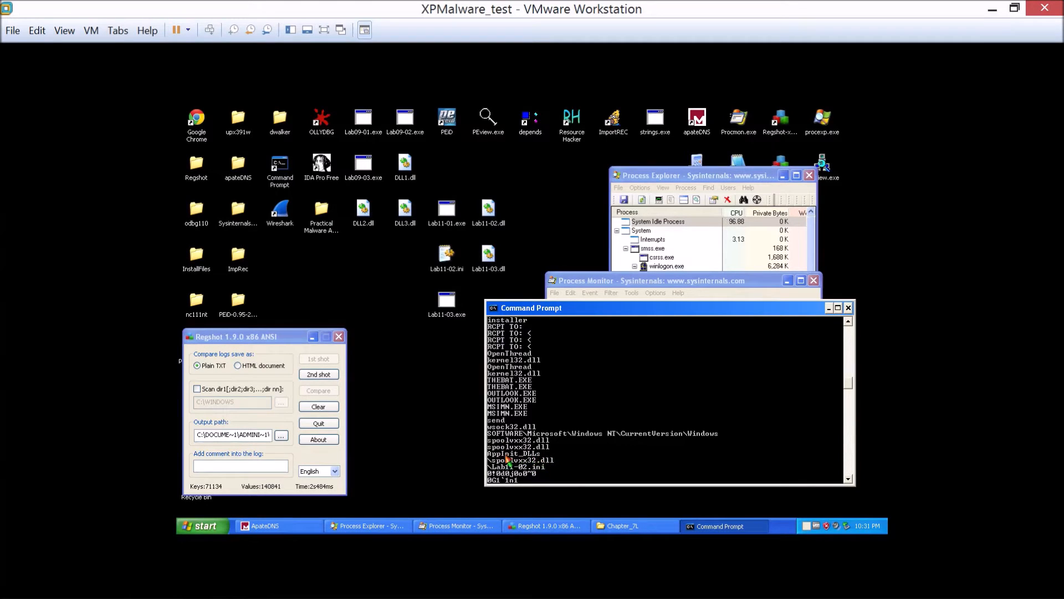
scroll(489, 461, "down", 1)
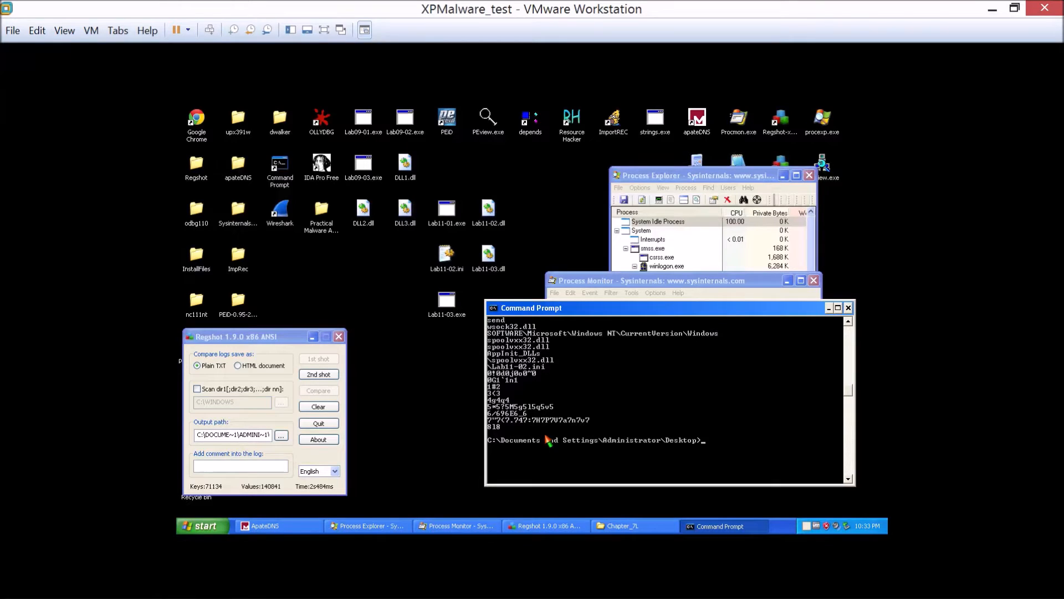
scroll(548, 439, "up", 1)
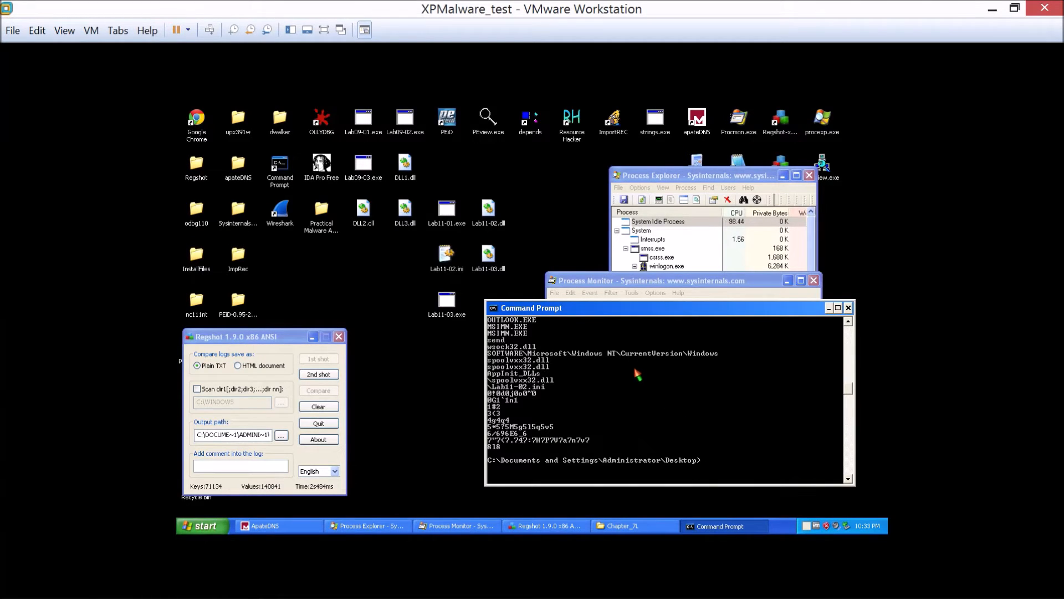
Switch to Resource Hacker, load Lab11-02.dll from the desktop to check it for resources, and close the program.
double_click(568, 128)
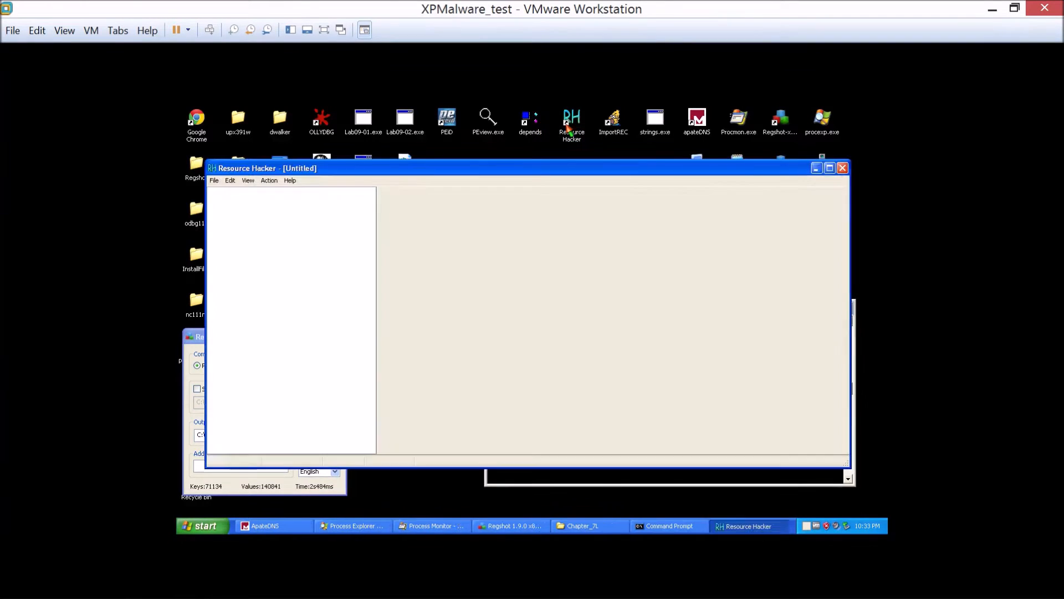
left_click(215, 181)
left_click(227, 202)
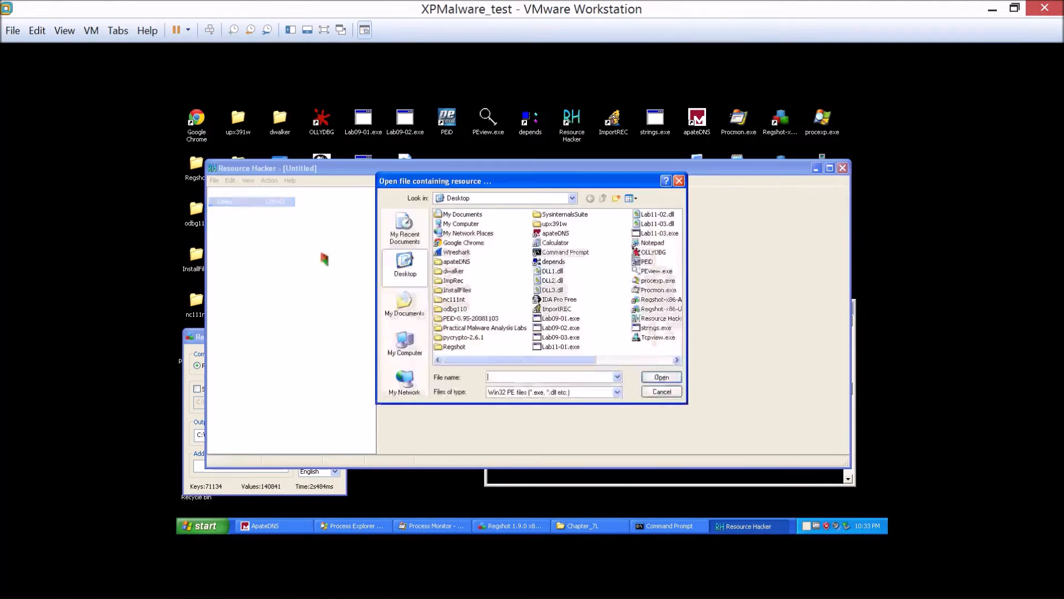
double_click(662, 216)
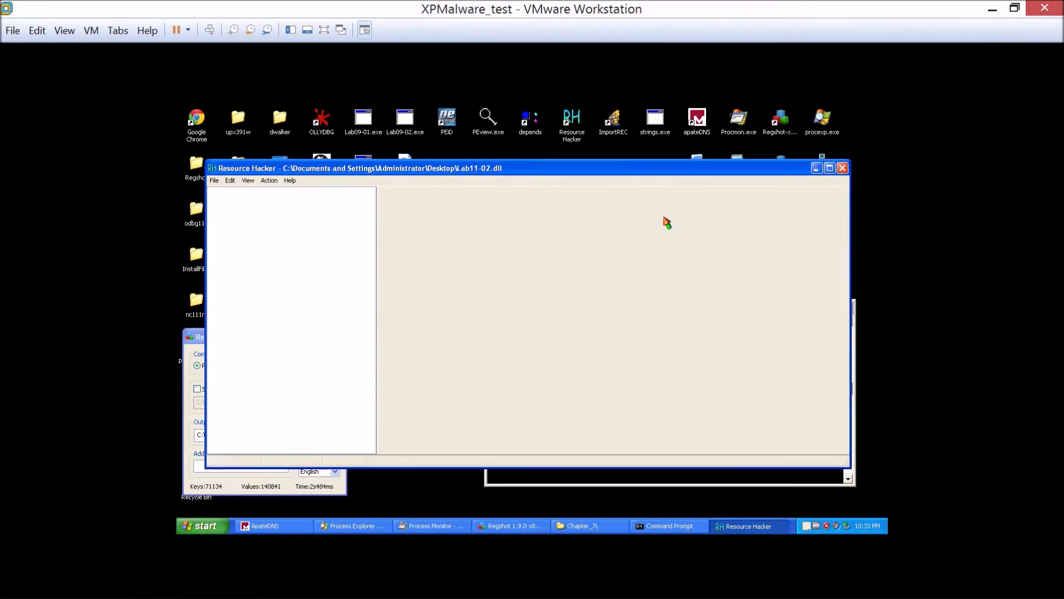
left_click(842, 168)
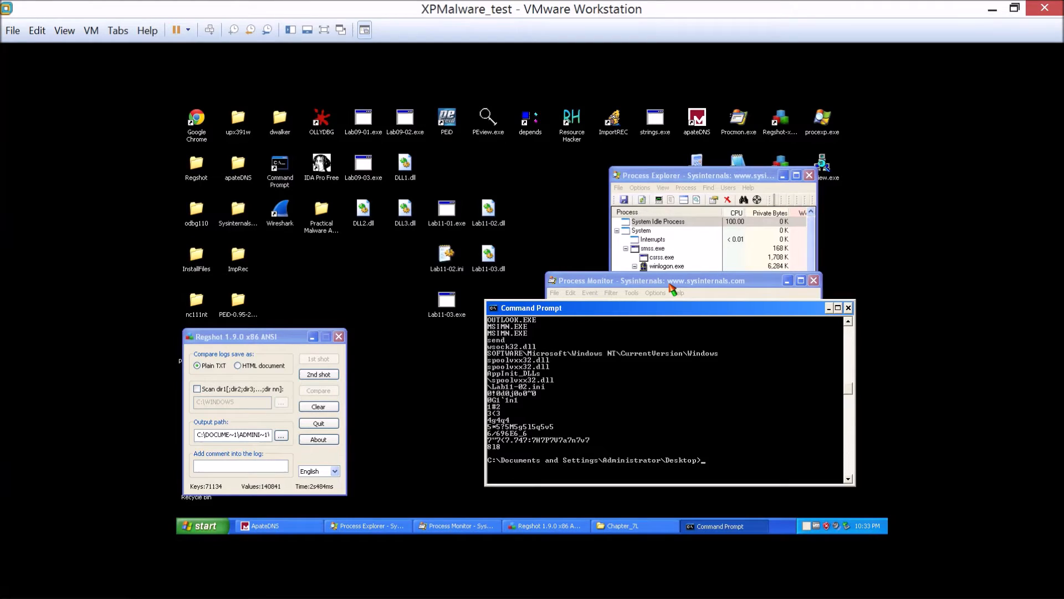
Switch to Dependency Walker, open Lab11-02.dll, collapse the ADVAPI32.DLL branch to check the direct dependencies, and close the program.
left_click(473, 158)
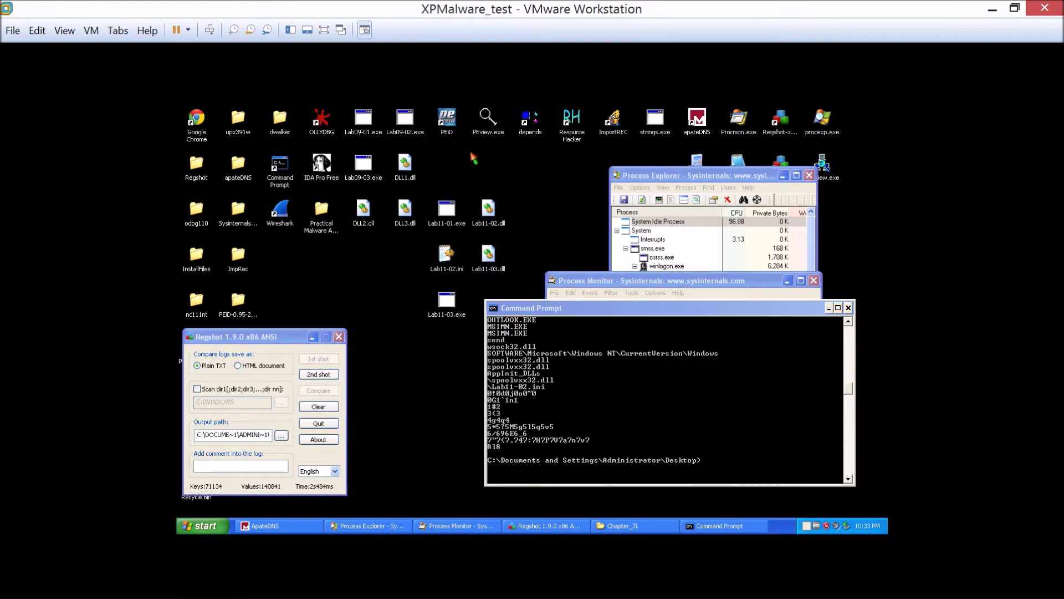
left_click(521, 129)
double_click(521, 130)
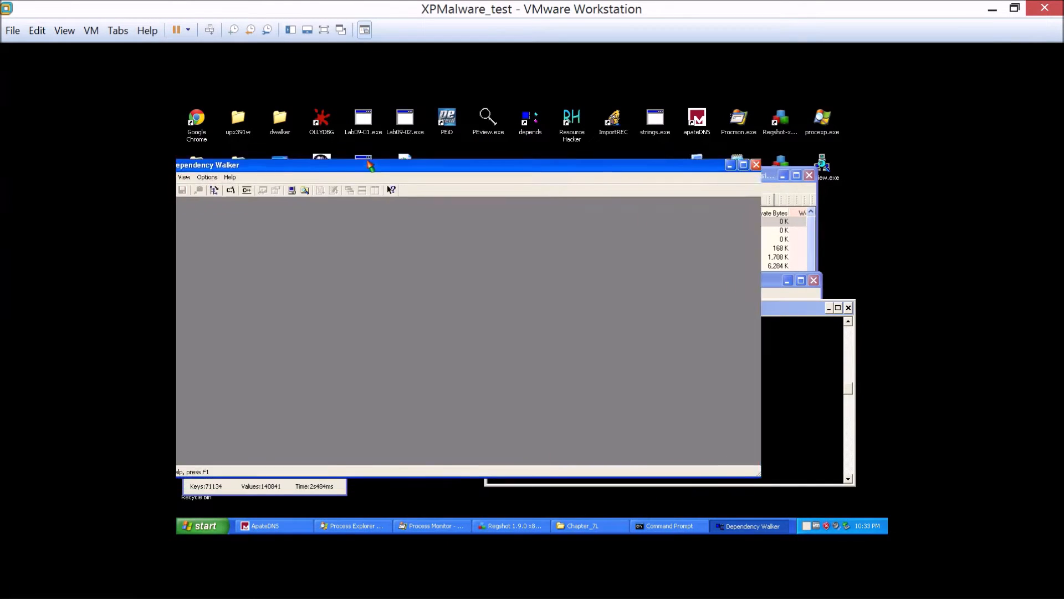
left_click(230, 171)
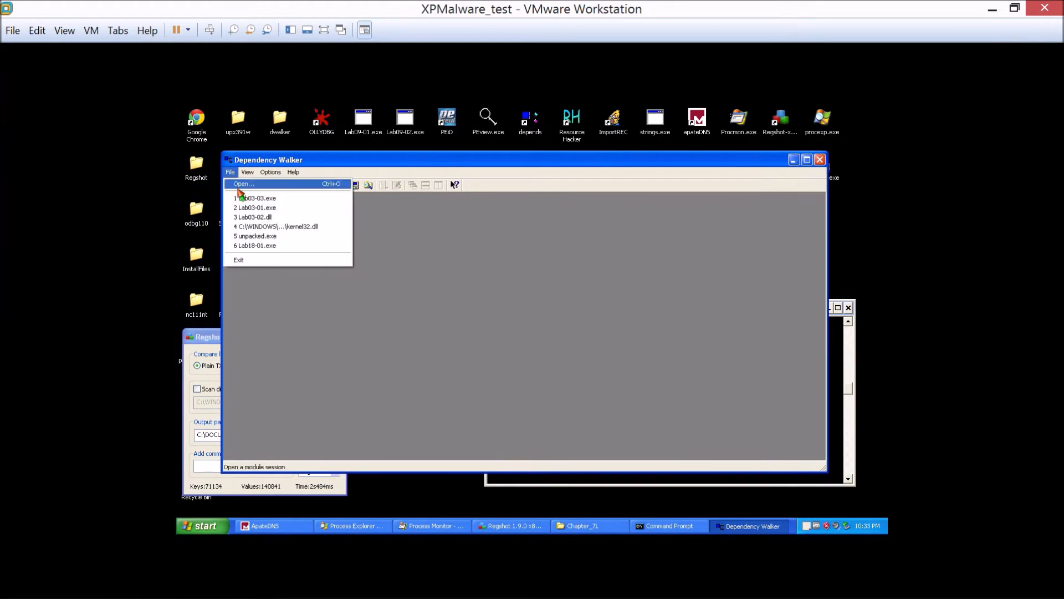
left_click(244, 183)
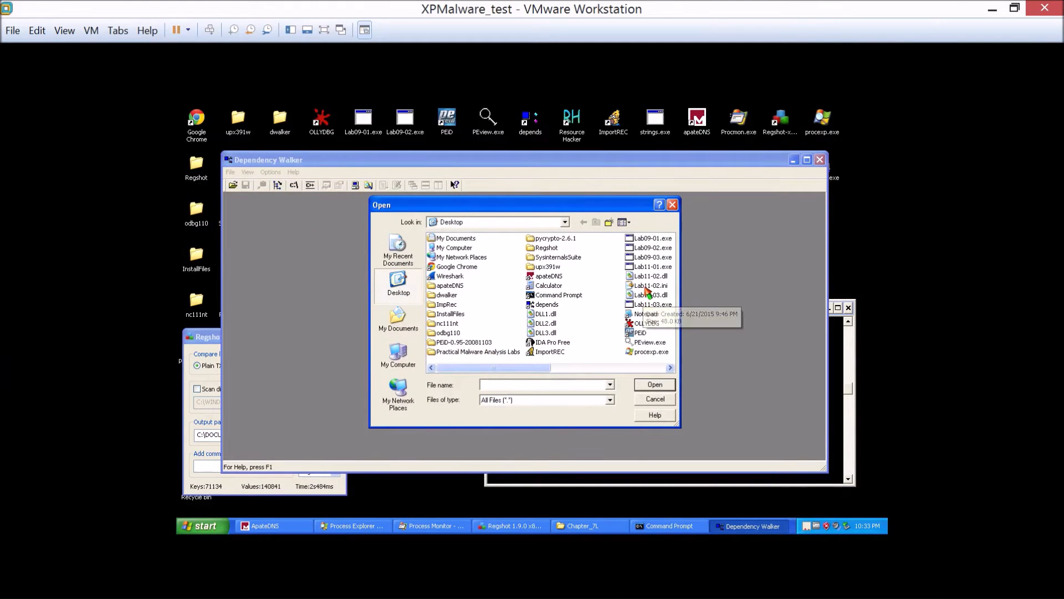
double_click(646, 275)
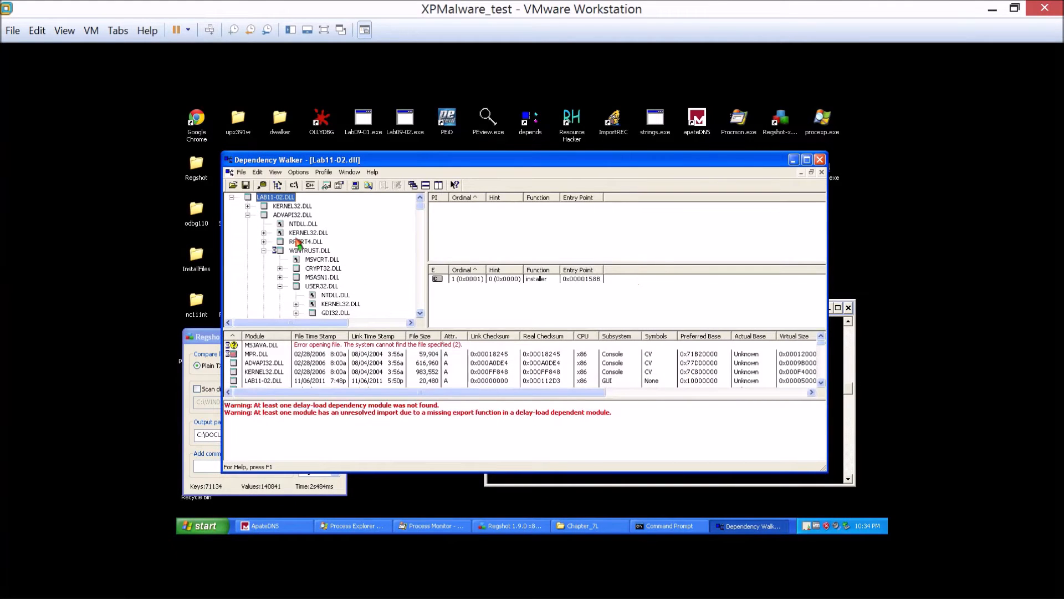
left_click(248, 215)
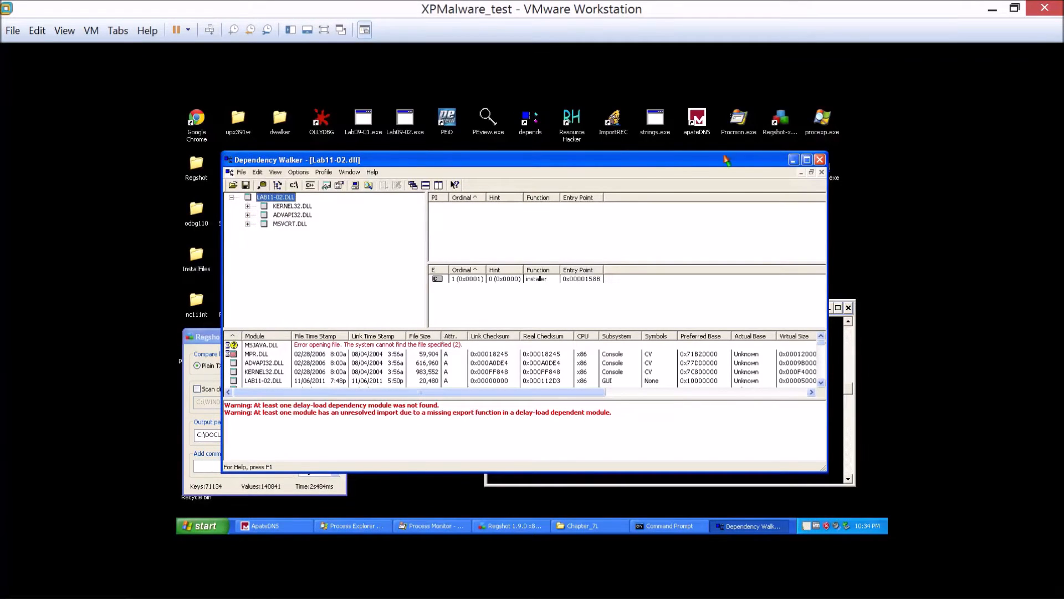
left_click(820, 161)
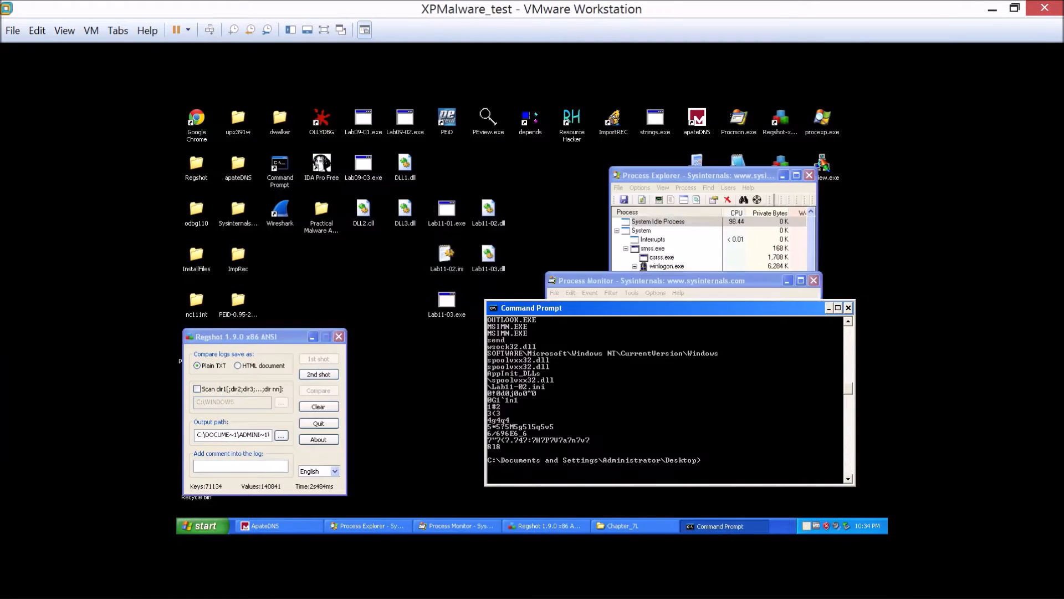
Switch to PEview and open Lab11-02.dll from the desktop, filtering the files by Dynamic Link Library (*.dll).
double_click(489, 133)
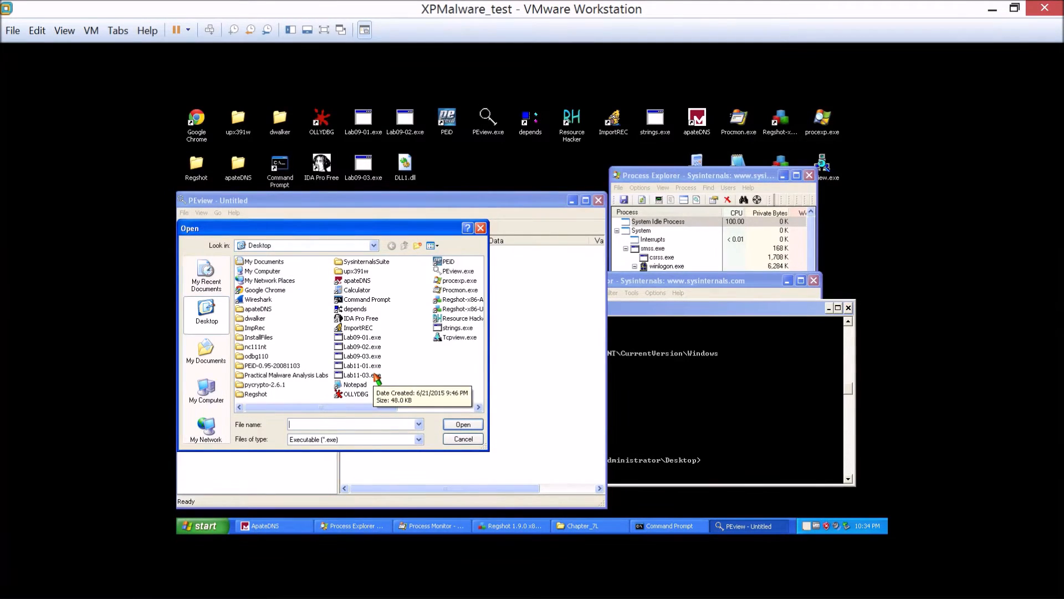
left_click(419, 439)
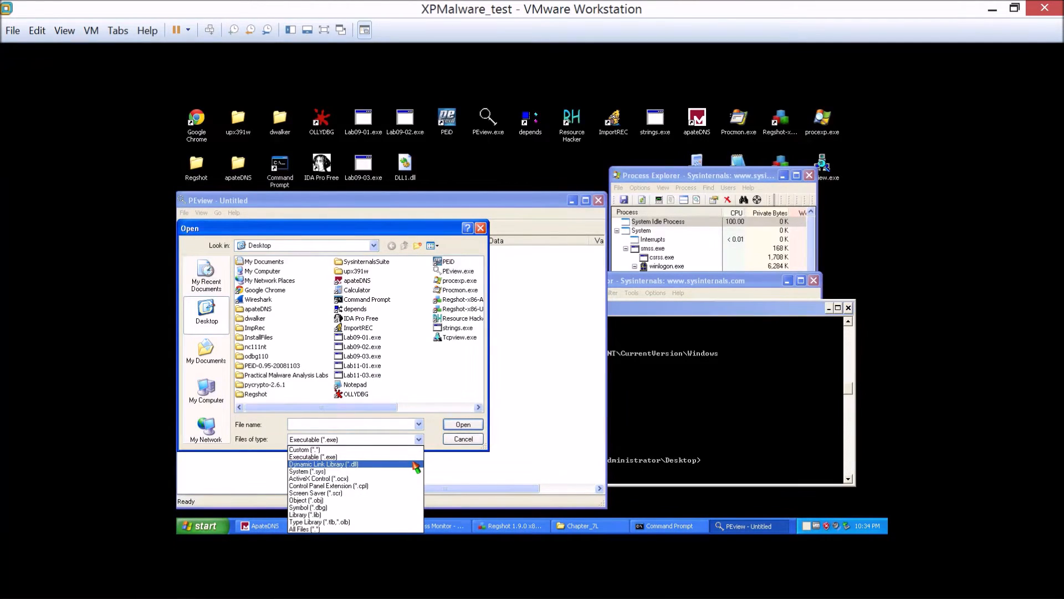
left_click(416, 465)
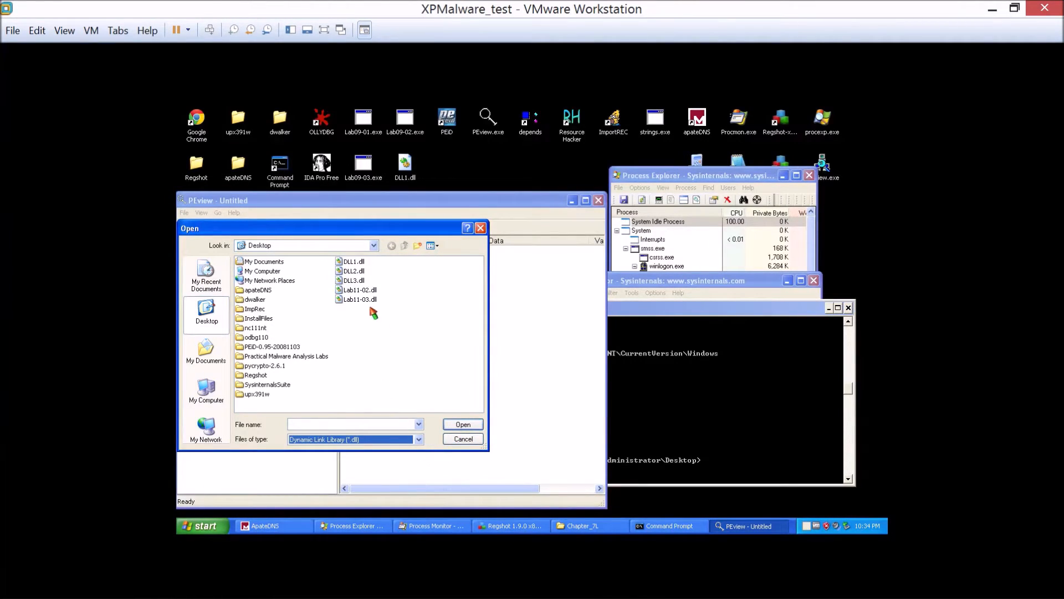
double_click(363, 290)
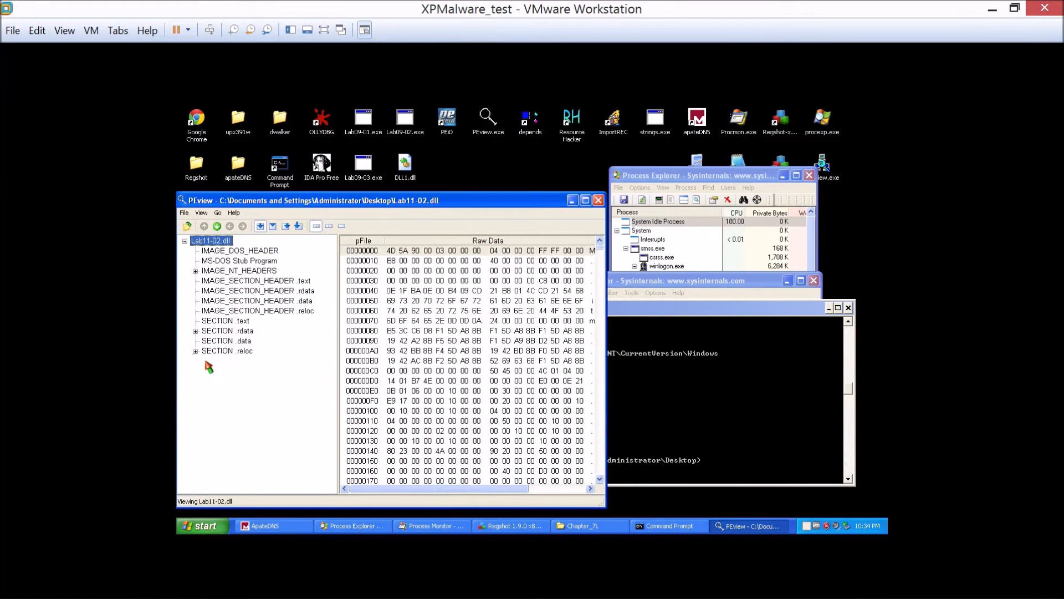
Inspect the .data section, expand .rdata and .reloc, and examine the export directory, address, name pointer and ordinal tables.
left_click(222, 331)
left_click(223, 341)
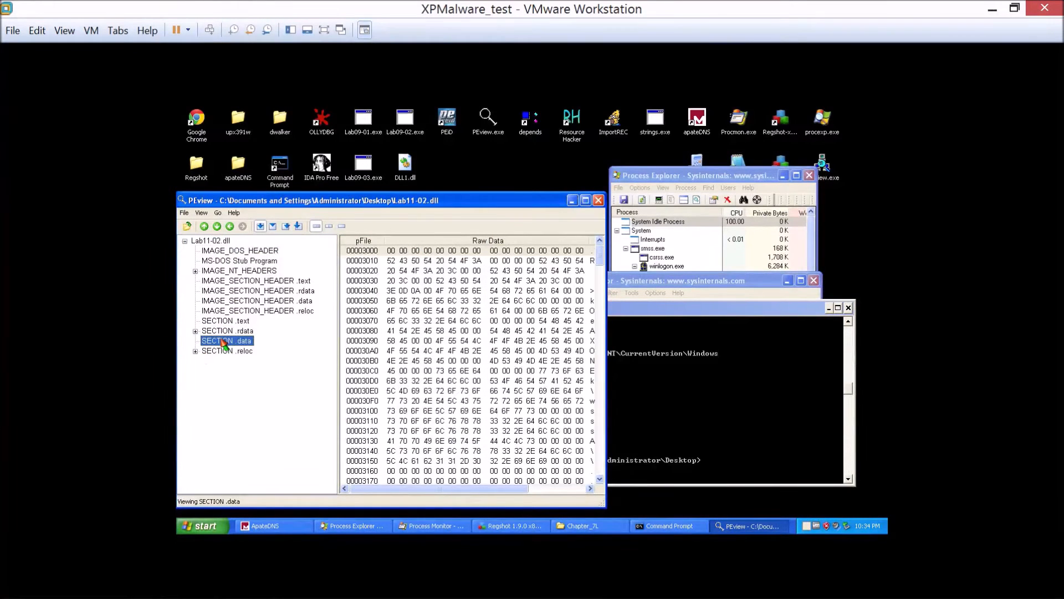
left_click(196, 350)
left_click(195, 330)
left_click(242, 381)
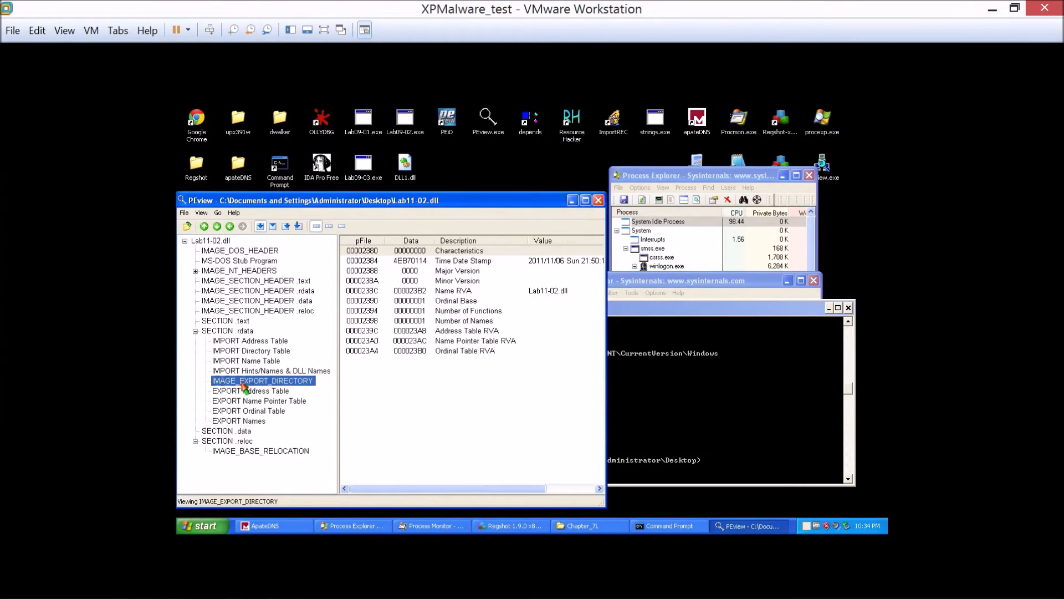
left_click(244, 392)
left_click(245, 401)
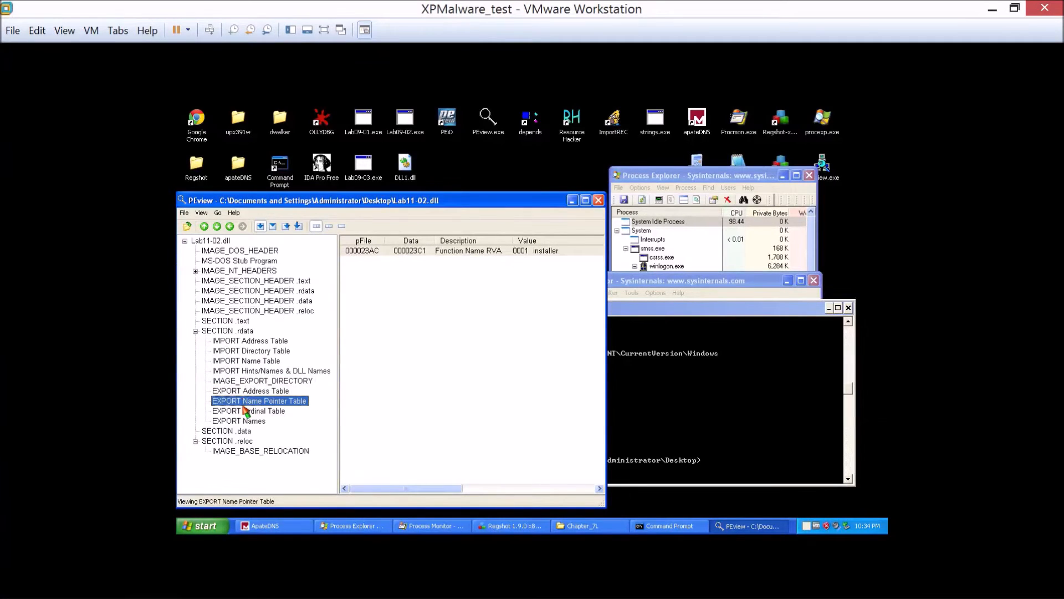
left_click(247, 411)
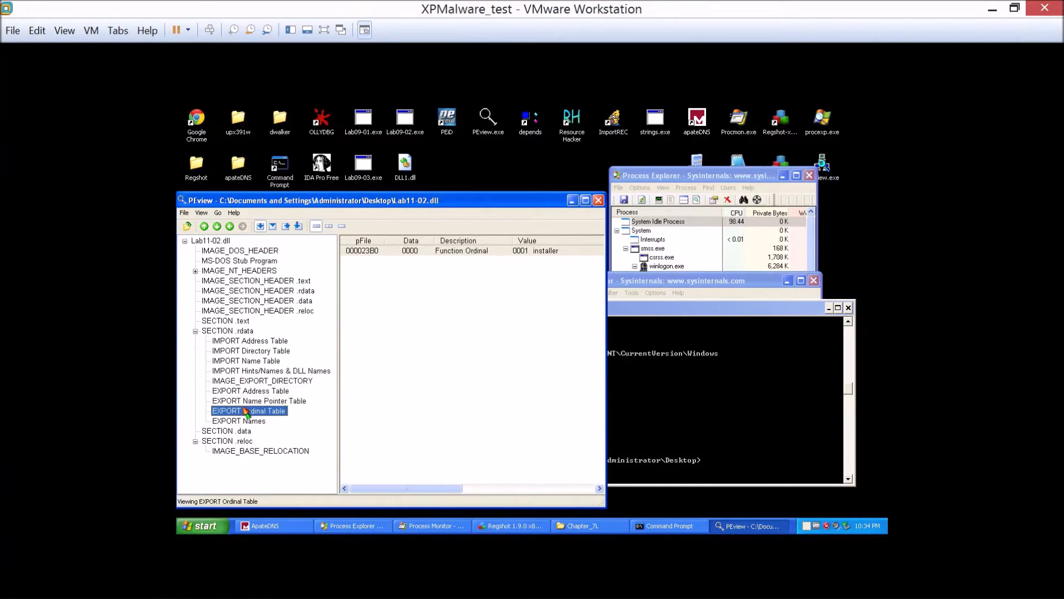
left_click(559, 251)
left_click(266, 401)
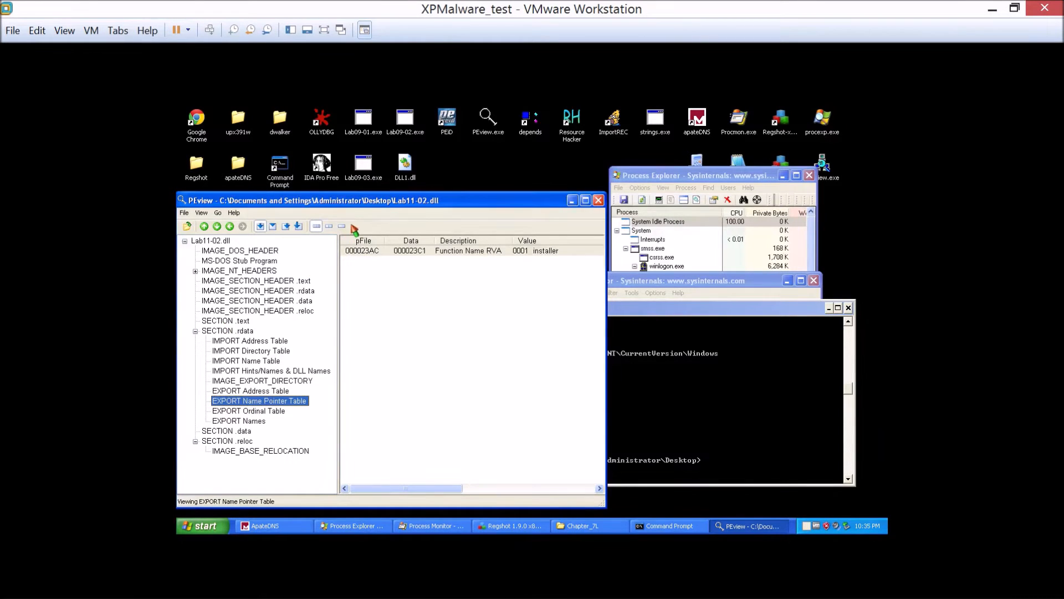
Reposition the PEview and Process Monitor windows, and start capturing events in Process Monitor.
mouse_move(225, 206)
left_mouse_down()
mouse_move(505, 189)
mouse_move(240, 196)
left_mouse_up()
left_click_drag(697, 288, 552, 294)
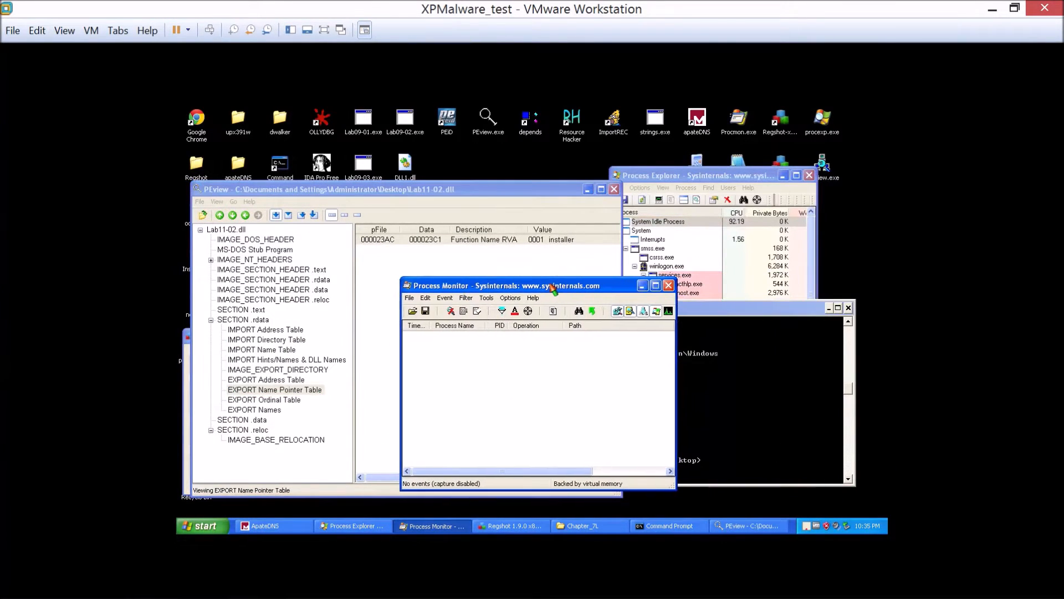
left_click(451, 311)
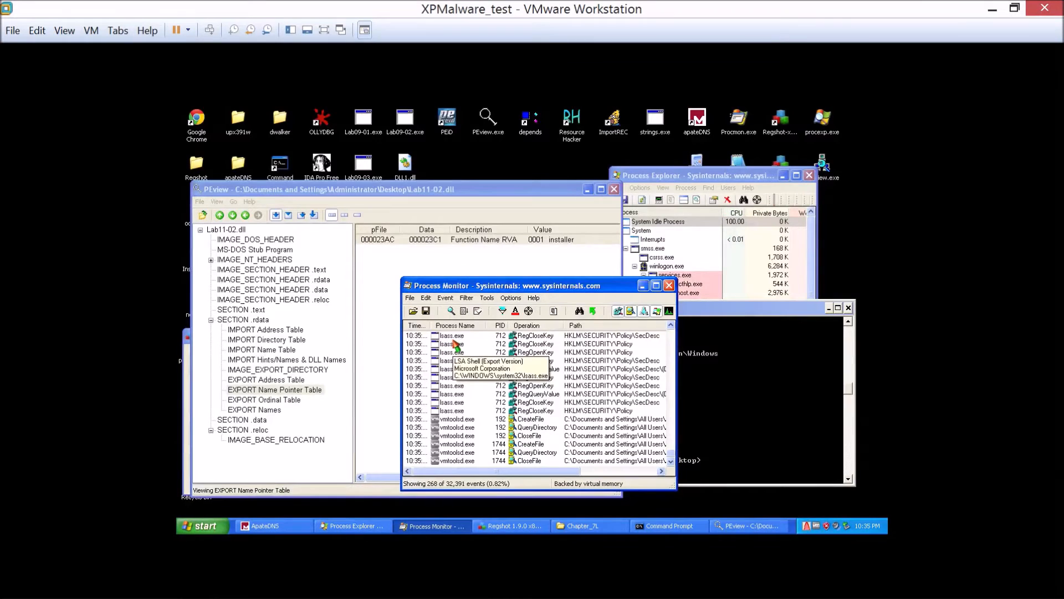
Open a second Command Prompt, place its window over PEview, and change to the desktop folder.
left_click(763, 382)
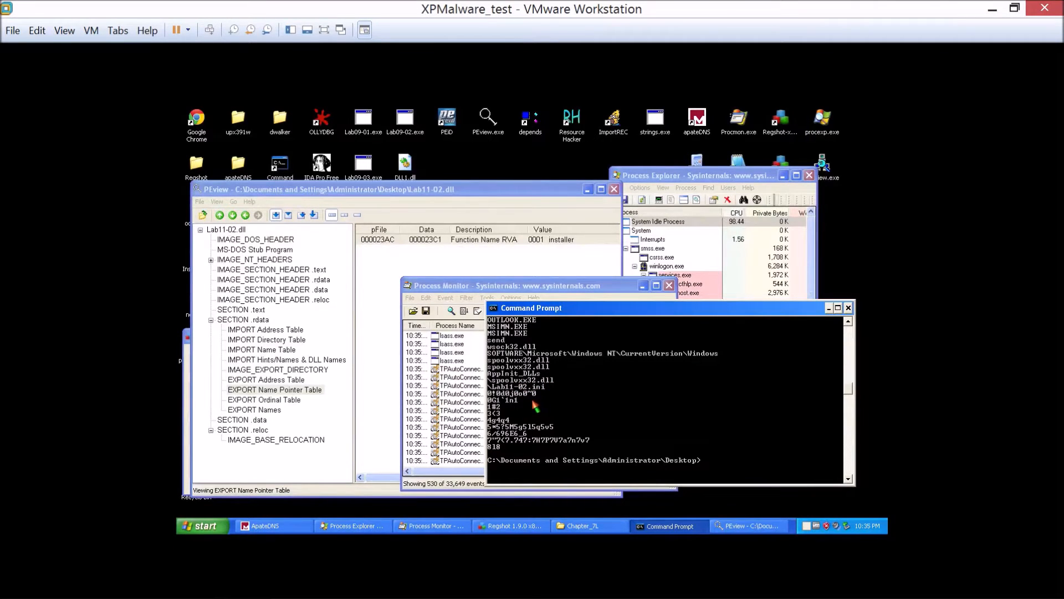
double_click(279, 164)
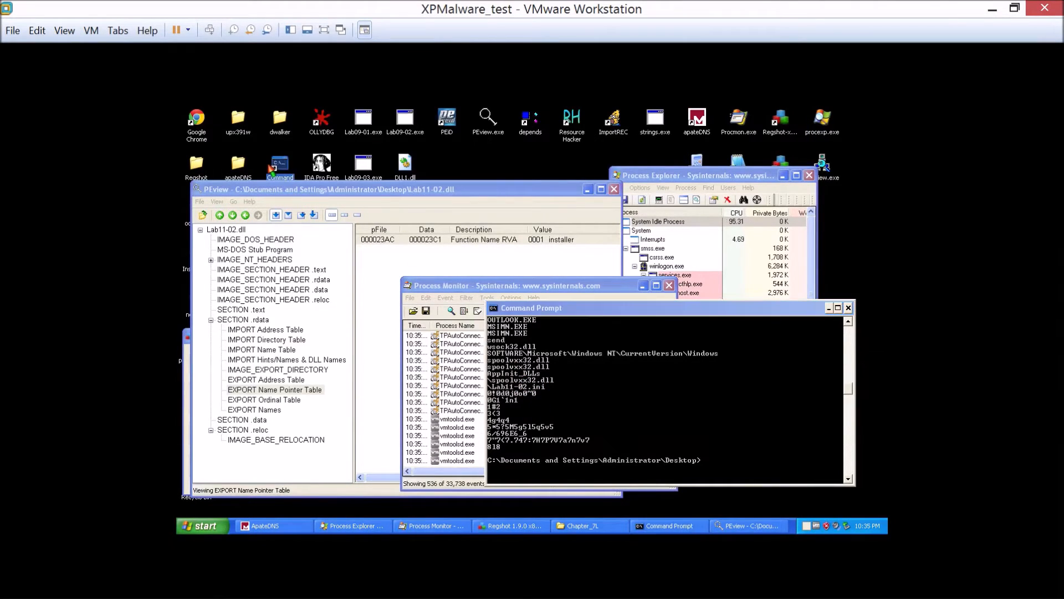
left_click_drag(318, 165, 404, 236)
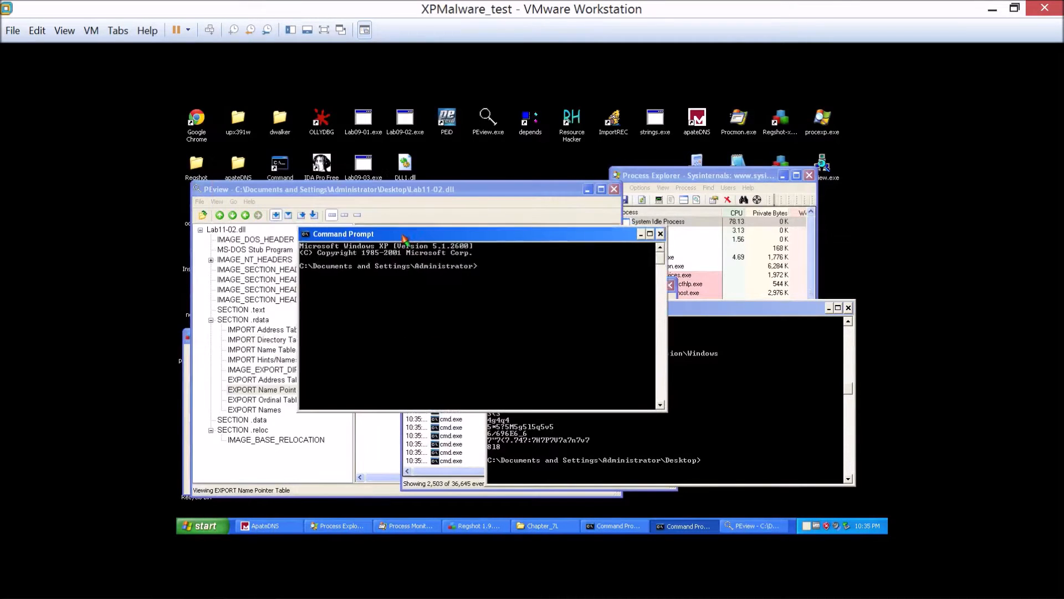
type("cd desktop")
key("Return")
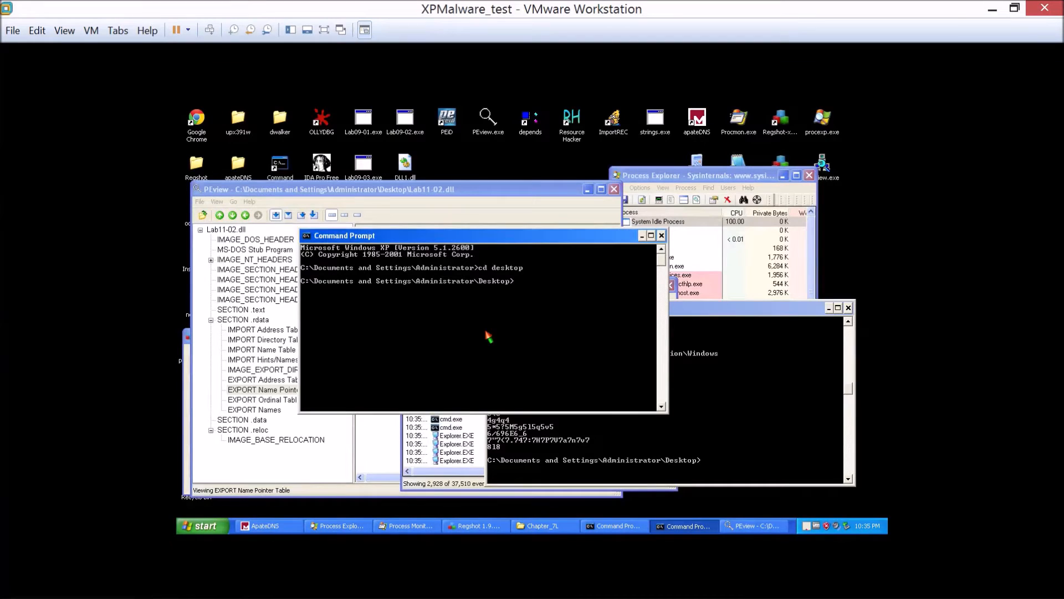
Try to run rundll32 lab11-02.exe installer, and dismiss the resulting dialog.
type("rundll32")
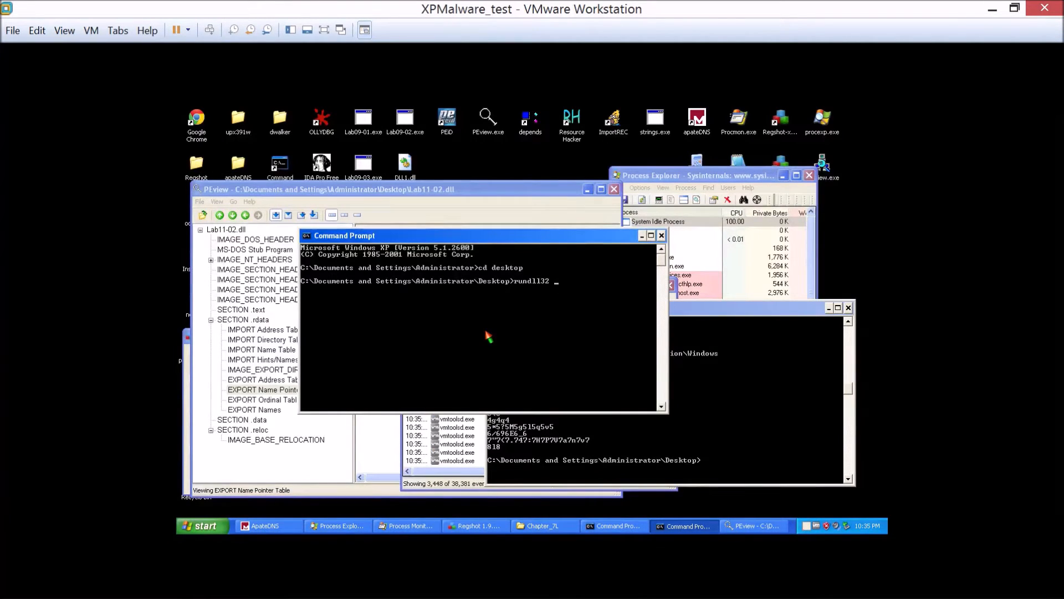
type(" lab11-02.exe installer")
key("Return")
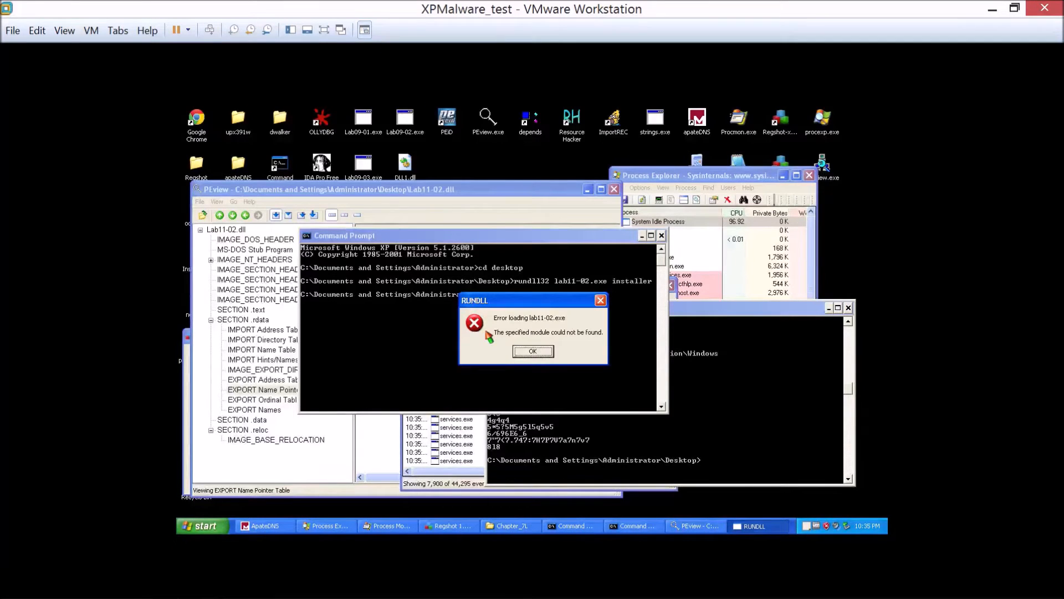
key("Return")
Correct the previous command's file extension to dll and run rundll32 lab11-02.dll installer.
key("Up")
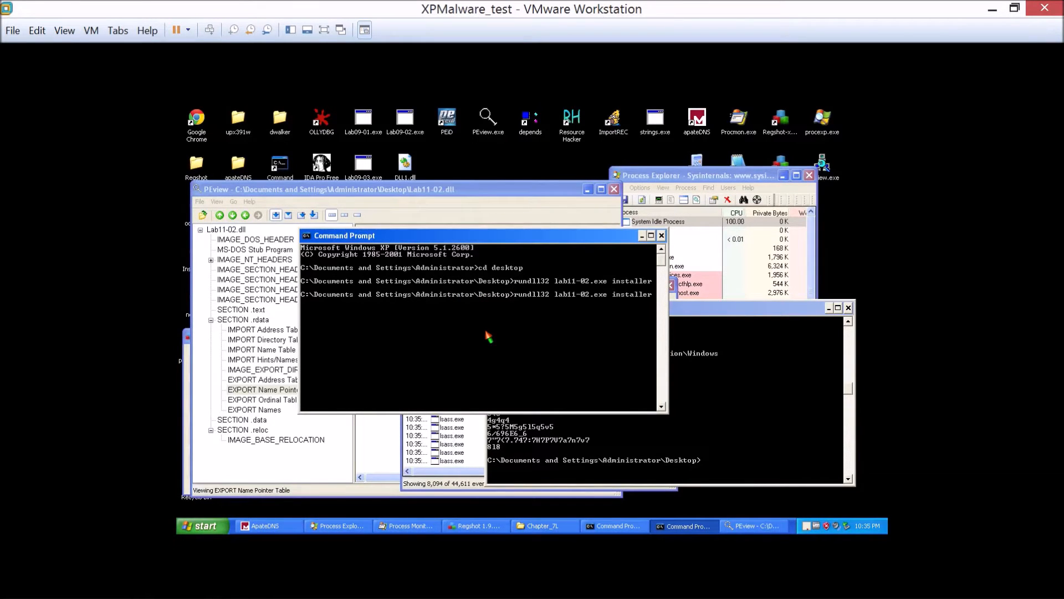
key("BackSpace")
key("BackSpace")
key("BackSpace")
type("dll")
key("Return")
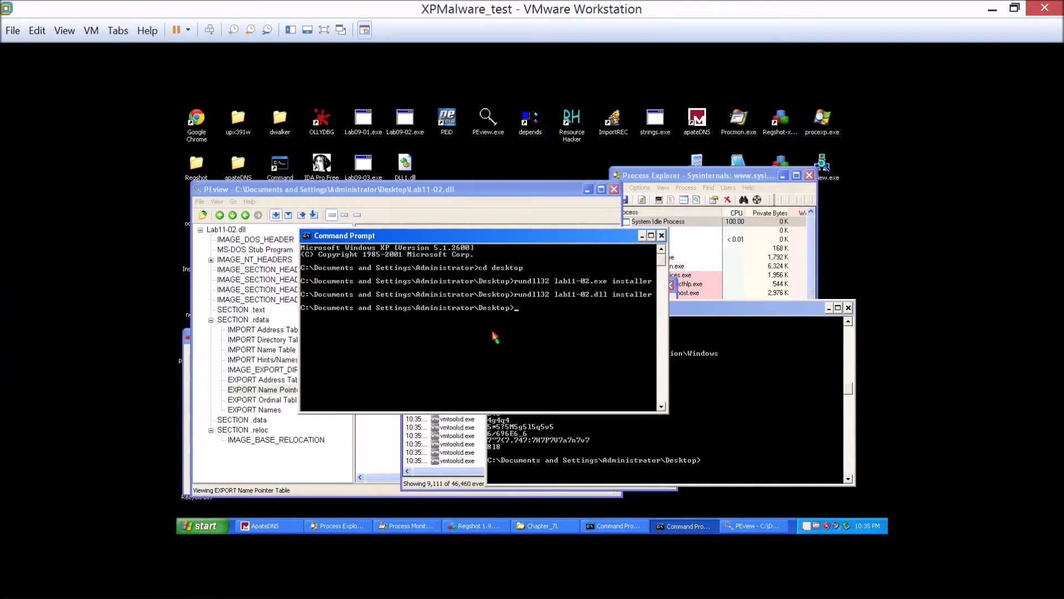
Open the dwalker folder from the desktop, go to c:\windows\system32, and sort the files by date modified.
left_click(281, 121)
double_click(281, 120)
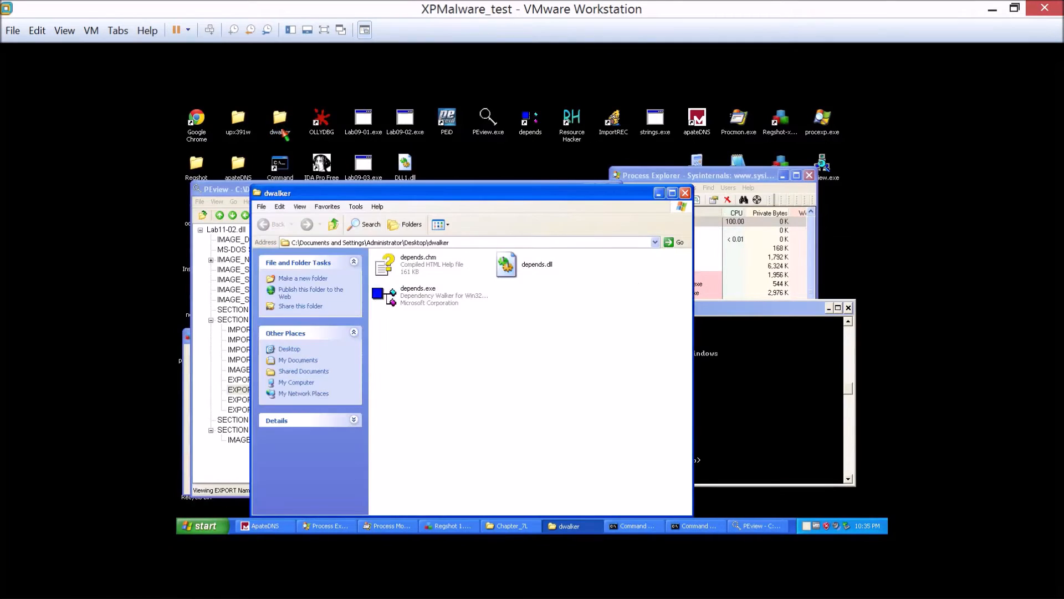
left_click(338, 242)
type("c:\\wi")
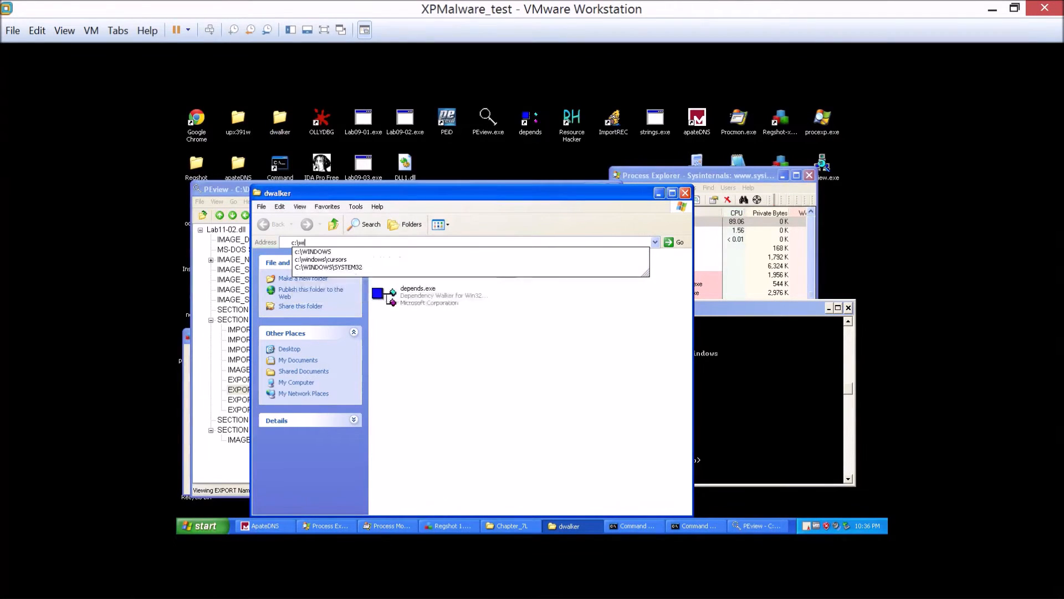
type("ndows\\system32")
key("Return")
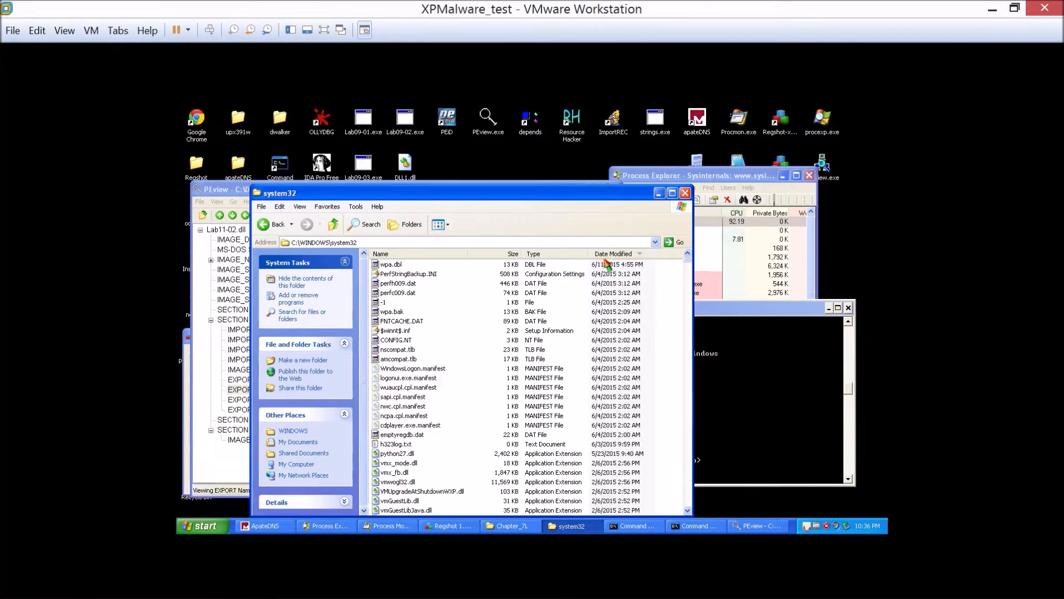
left_click(606, 255)
left_click(606, 255)
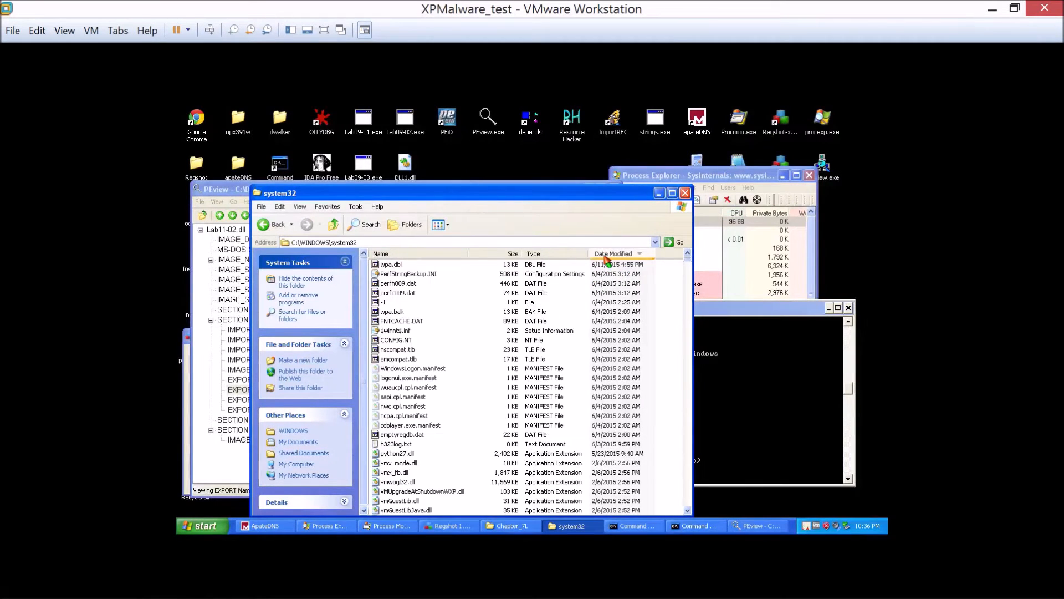
Review the strings output in the first Command Prompt, and look through the date-sorted system32 files for the dropped DLL.
left_click(733, 314)
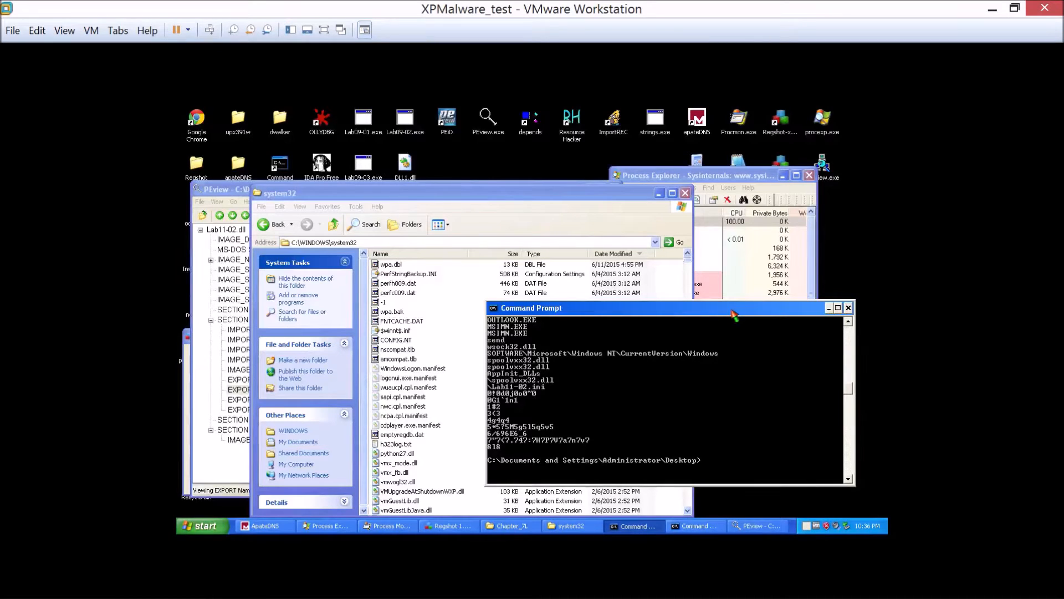
left_click_drag(734, 314, 701, 308)
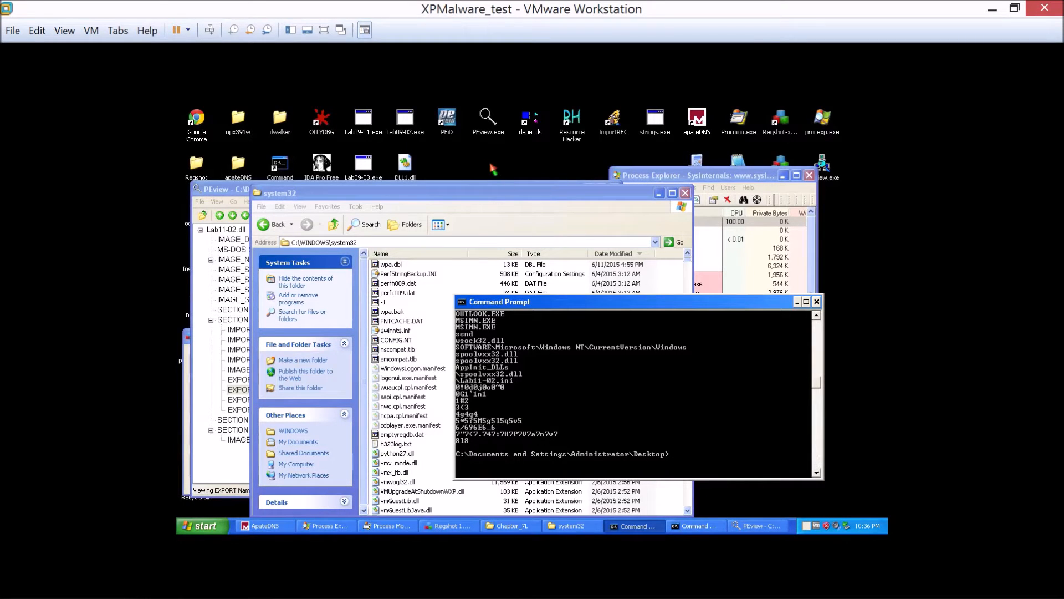
left_click(562, 214)
left_click(602, 253)
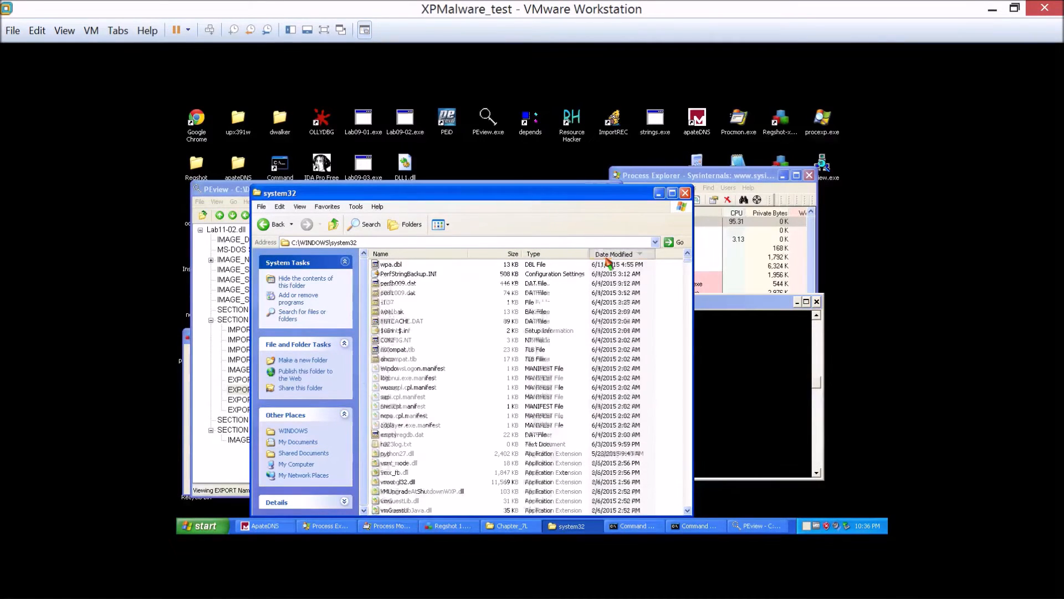
left_click(612, 253)
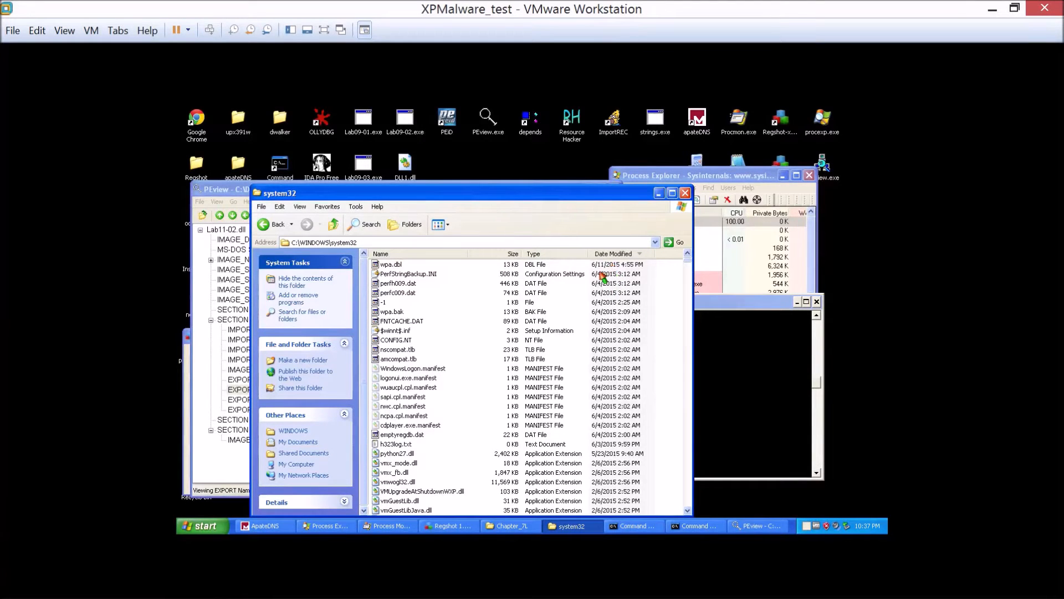
scroll(598, 286, "down", 10)
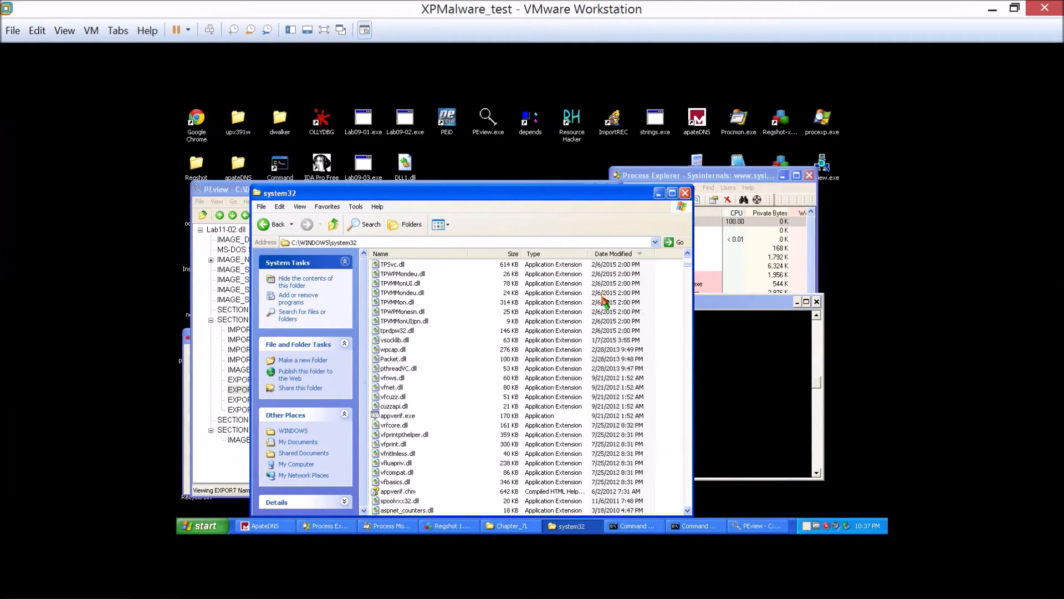
scroll(554, 283, "up", 5)
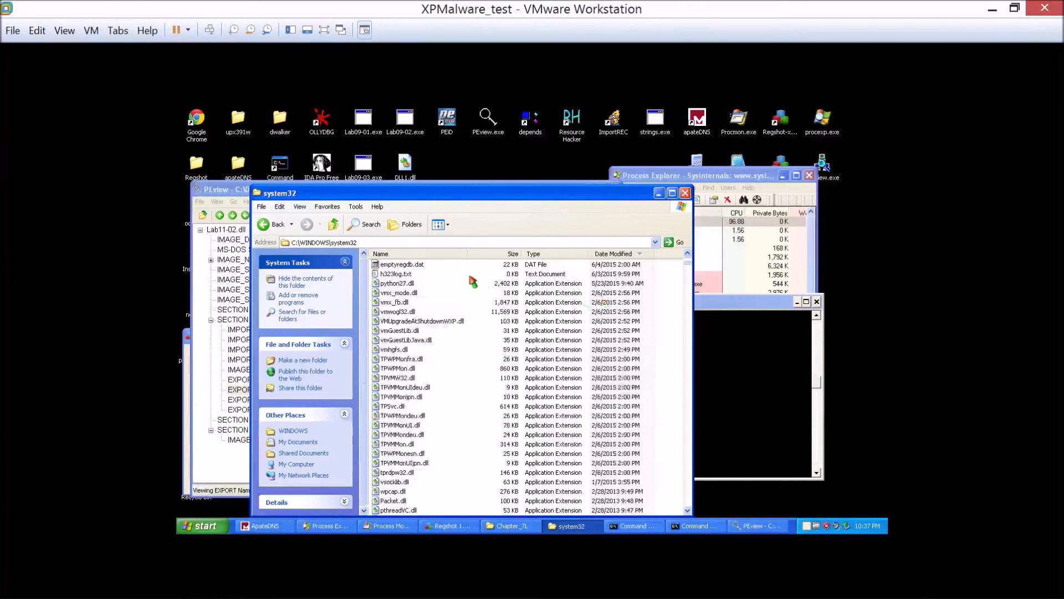
Sort the system32 folder by name and recheck the DLL name in the strings output.
left_click(437, 255)
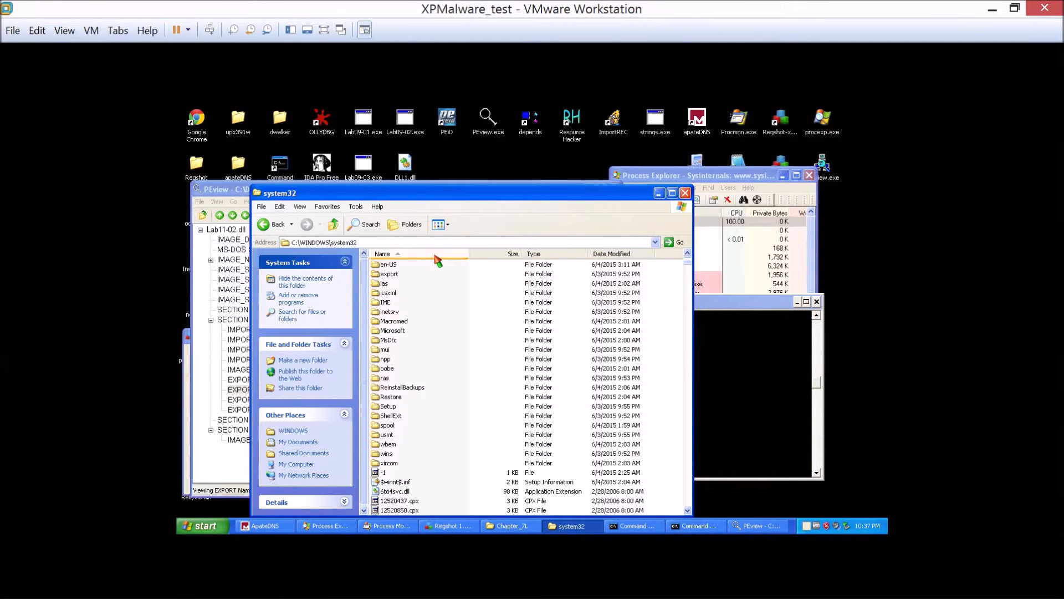
left_click(818, 432)
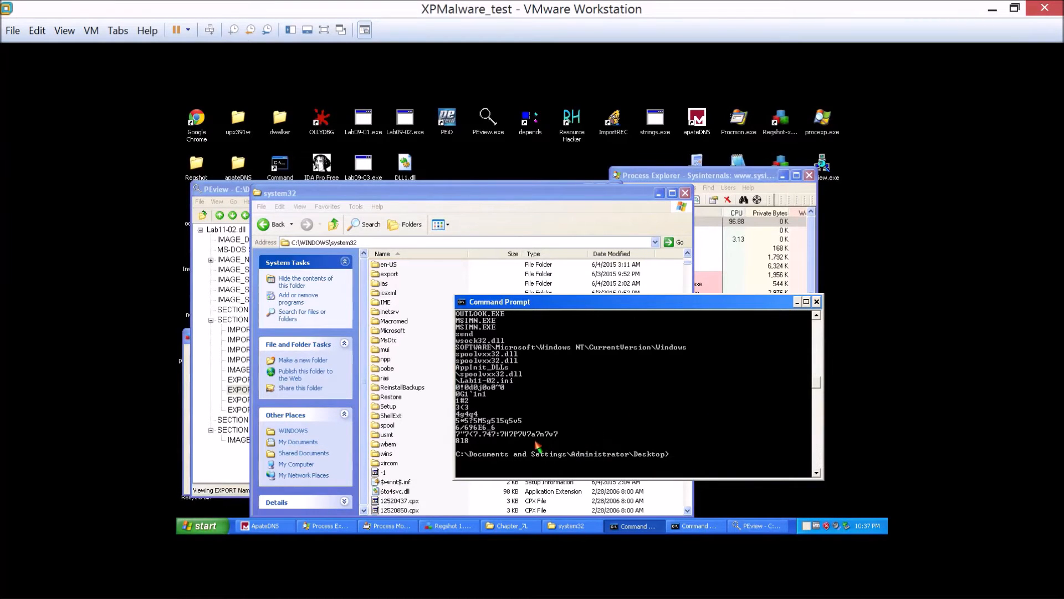
left_click_drag(500, 195, 500, 202)
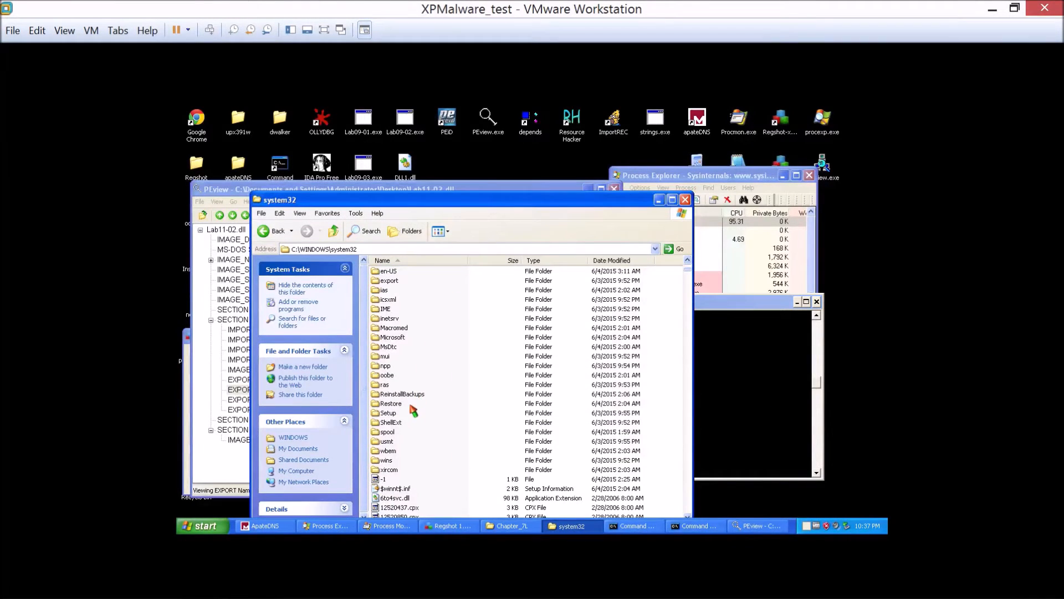
Locate spoolvxx32.dll in the system32 folder and select it.
left_click(389, 412)
scroll(413, 460, "down", 4)
scroll(423, 446, "down", 2)
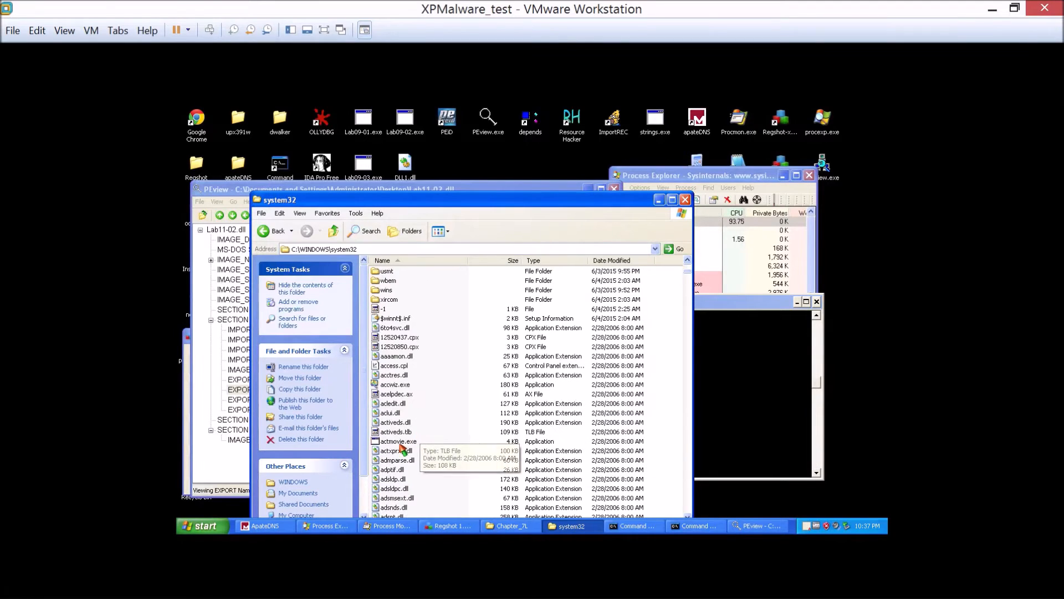
left_click(475, 472)
key("s")
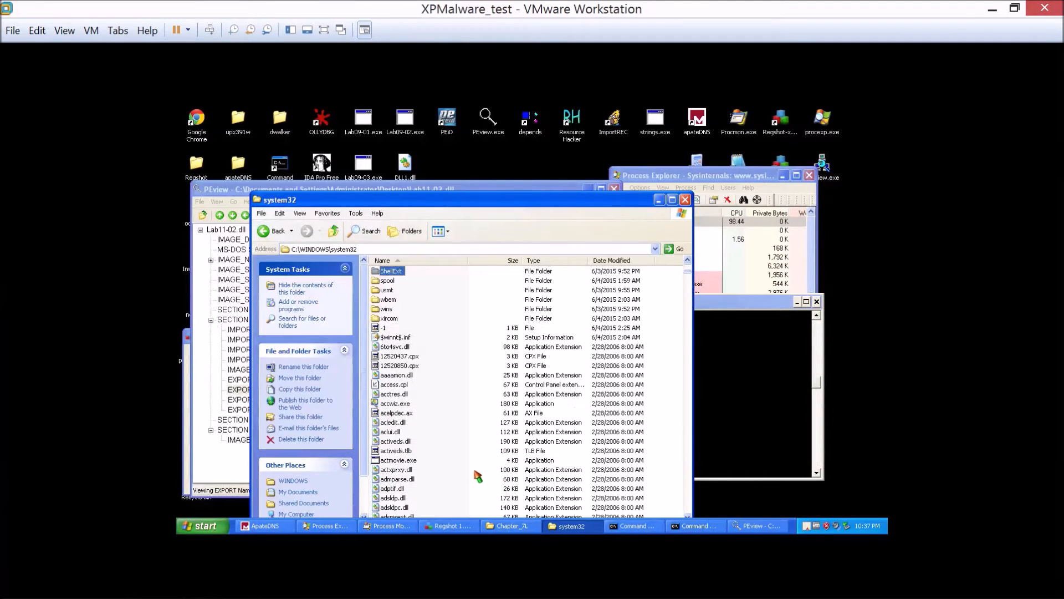
left_click(436, 441)
key("s")
key("s")
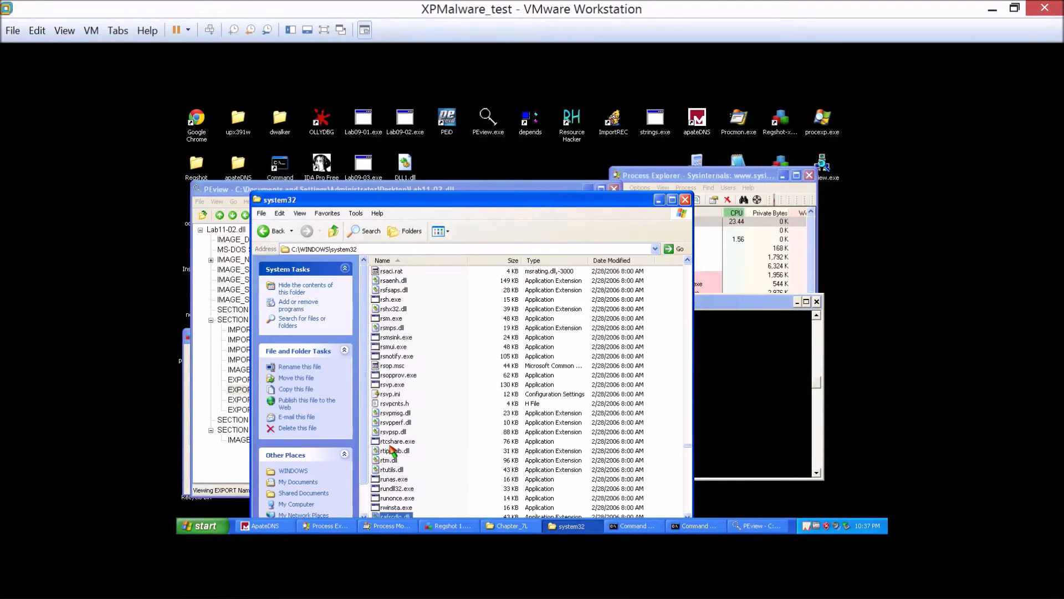
scroll(408, 442, "down", 17)
scroll(444, 416, "down", 20)
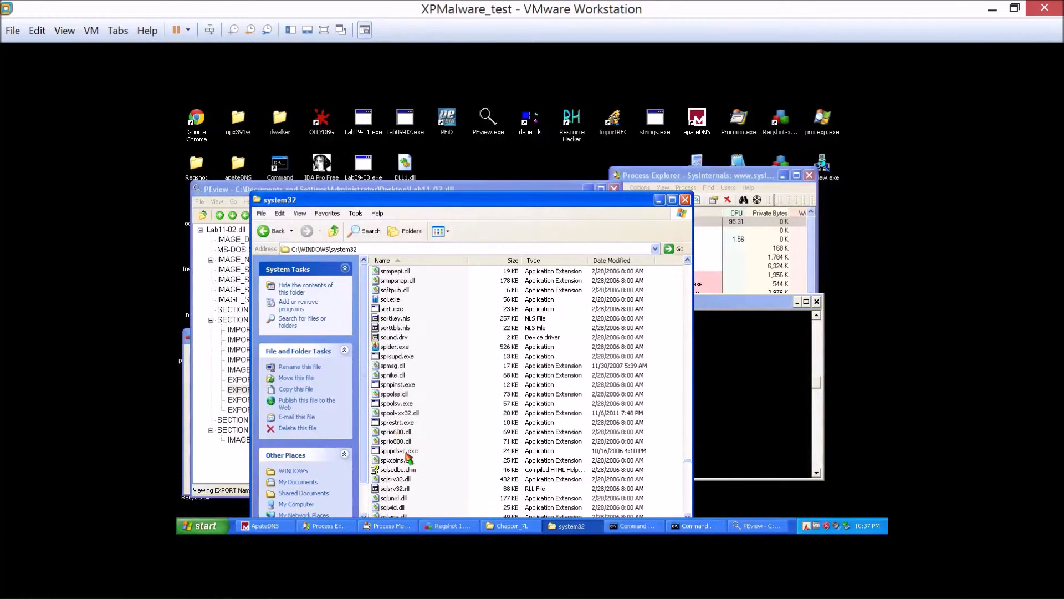
scroll(409, 472, "down", 2)
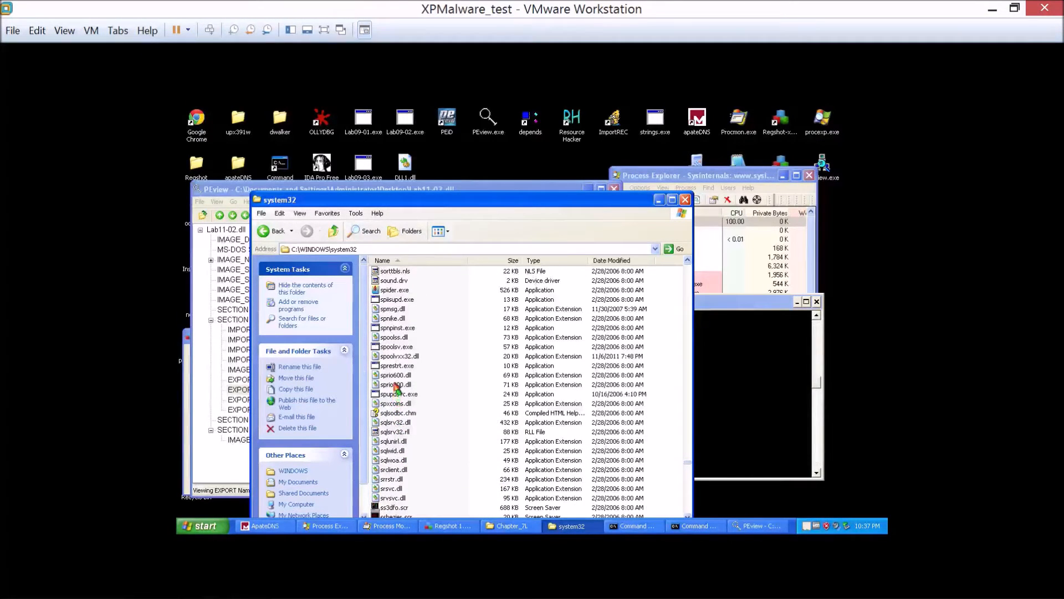
left_click(395, 357)
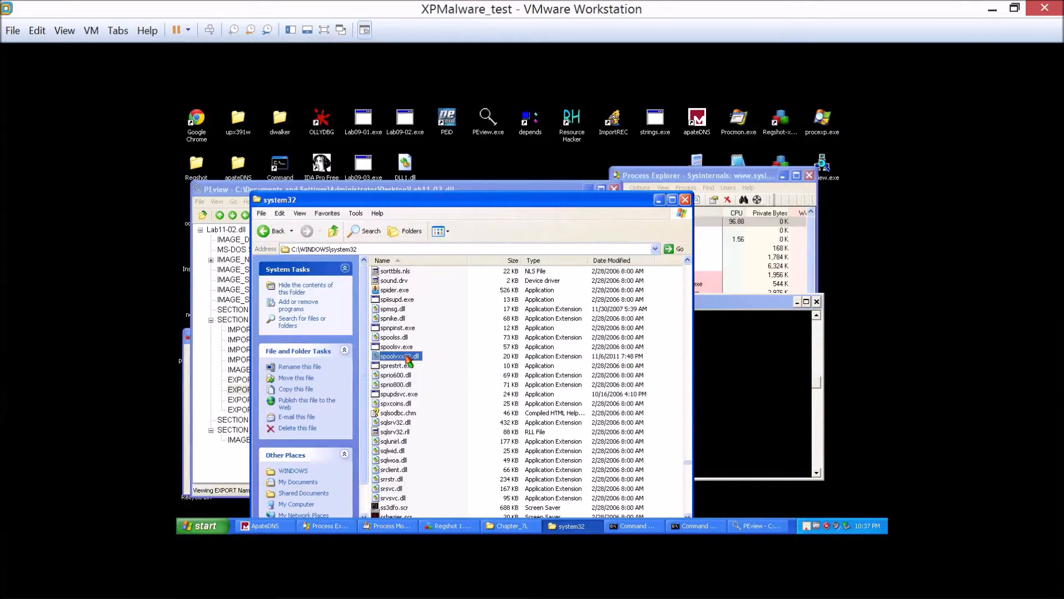
Switch to Process Monitor, stop capturing events, and widen its window to show the Result and Detail columns.
left_click(514, 189)
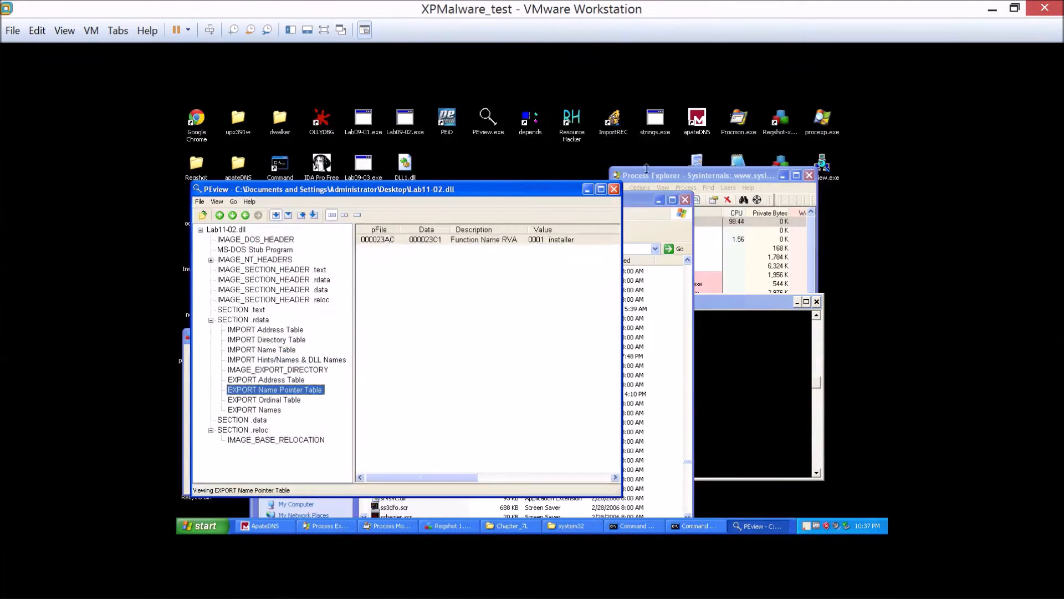
left_click(665, 176)
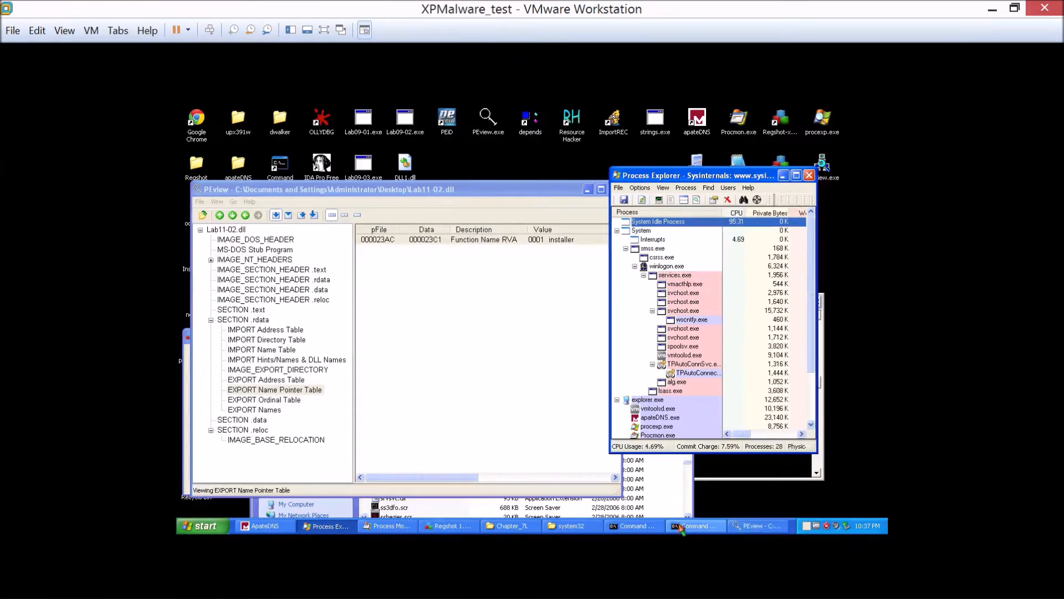
left_click(393, 527)
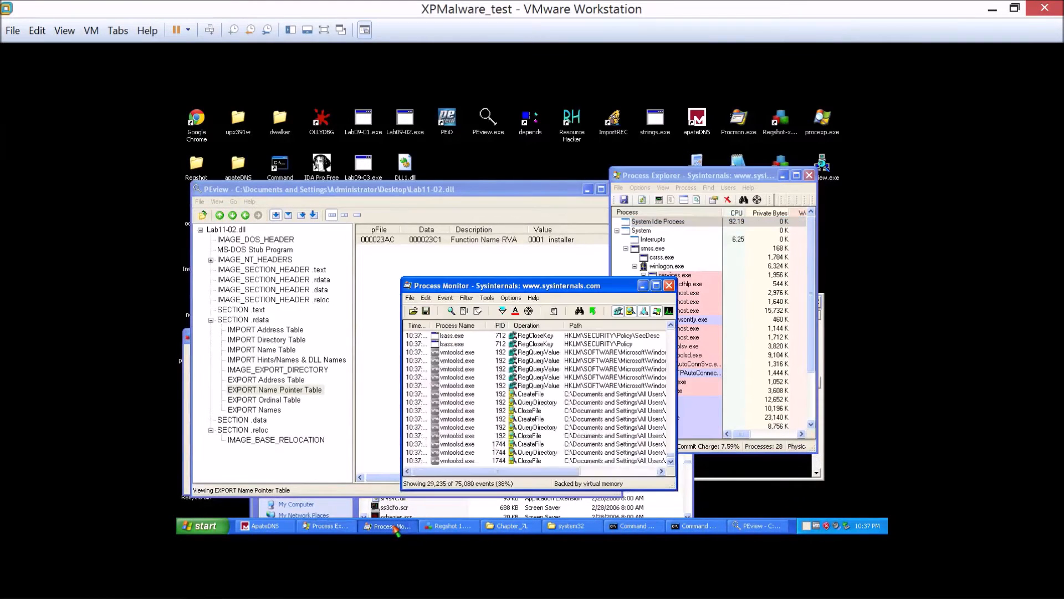
left_click(451, 311)
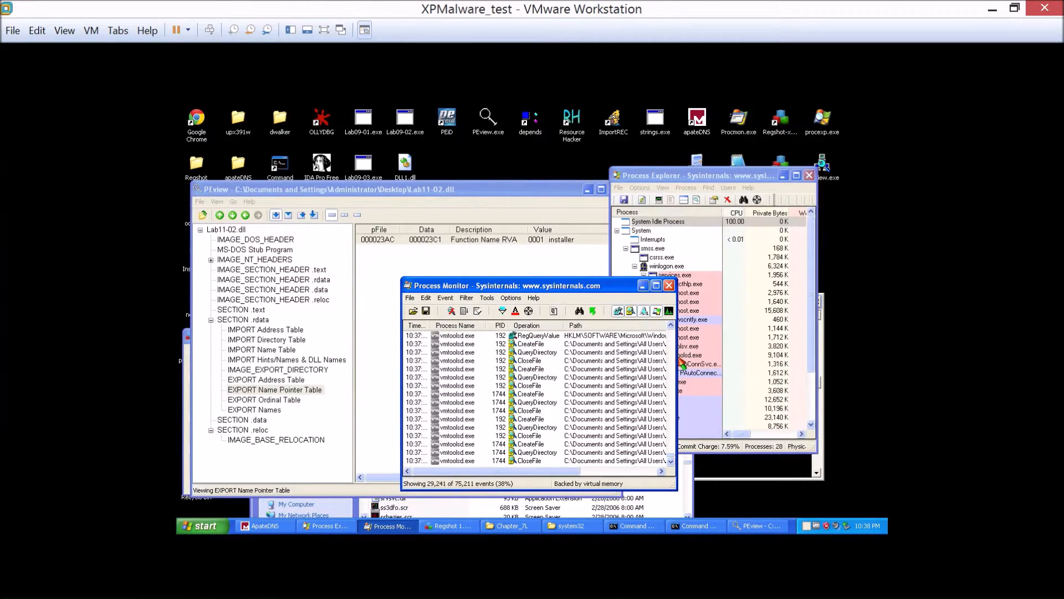
left_click_drag(675, 357, 781, 357)
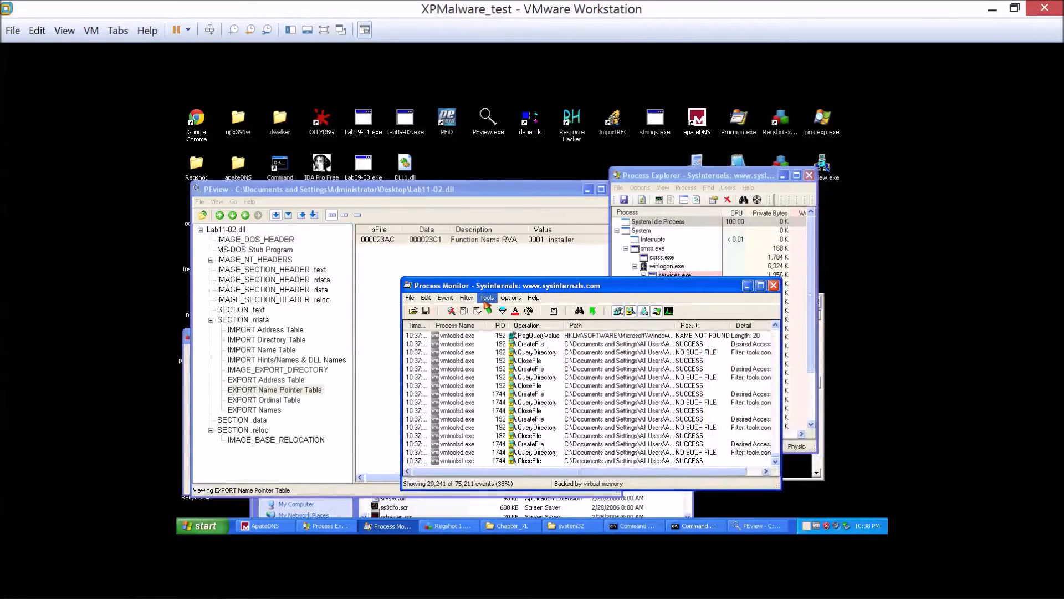
Add and apply a Process Monitor filter that includes events whose Process Name is lab11-02.dll.
left_click(466, 298)
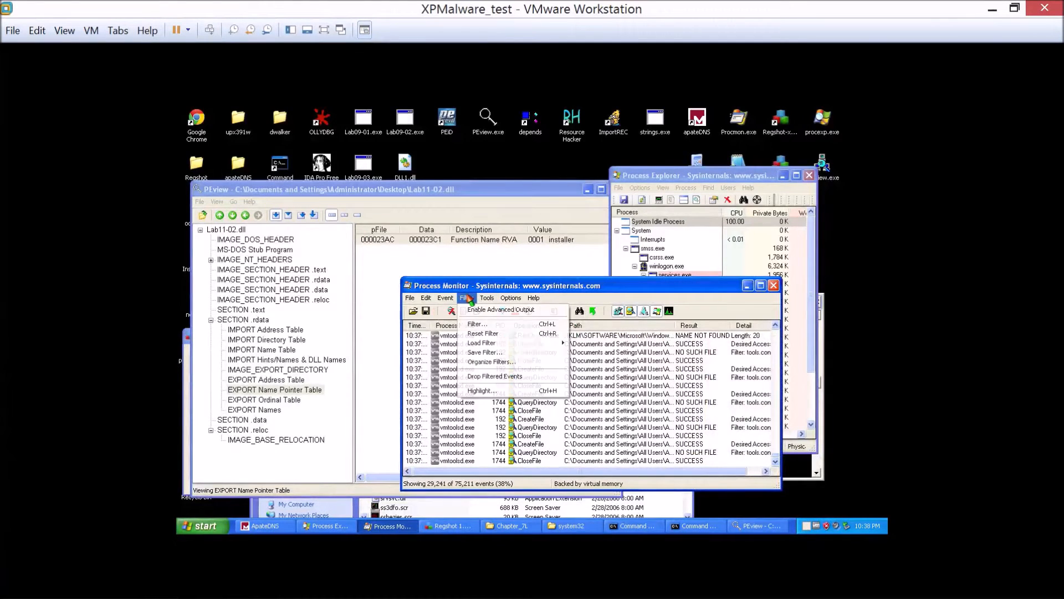
left_click(480, 323)
left_click(511, 385)
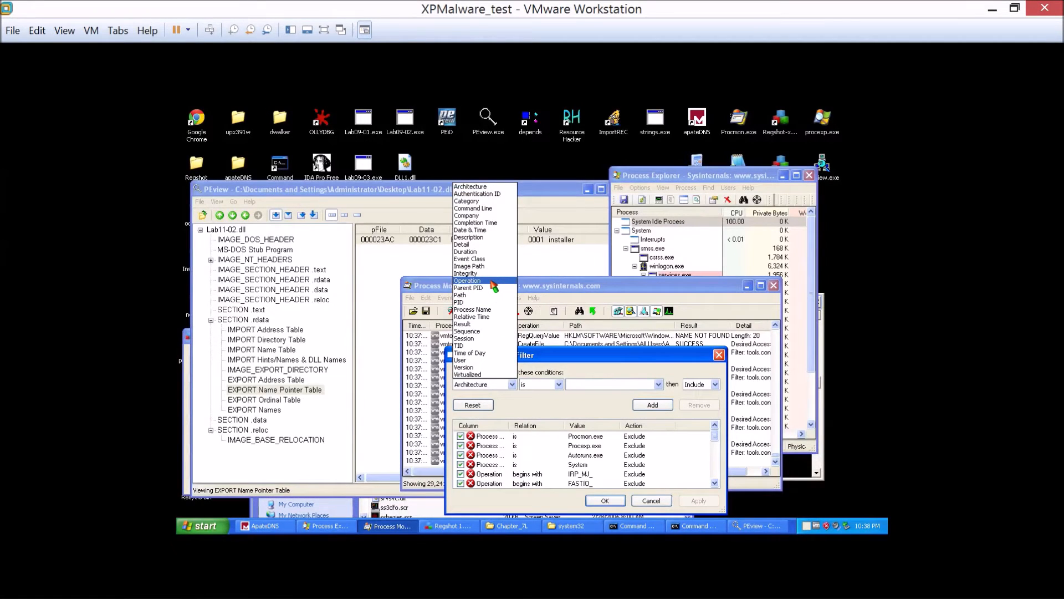
left_click(491, 310)
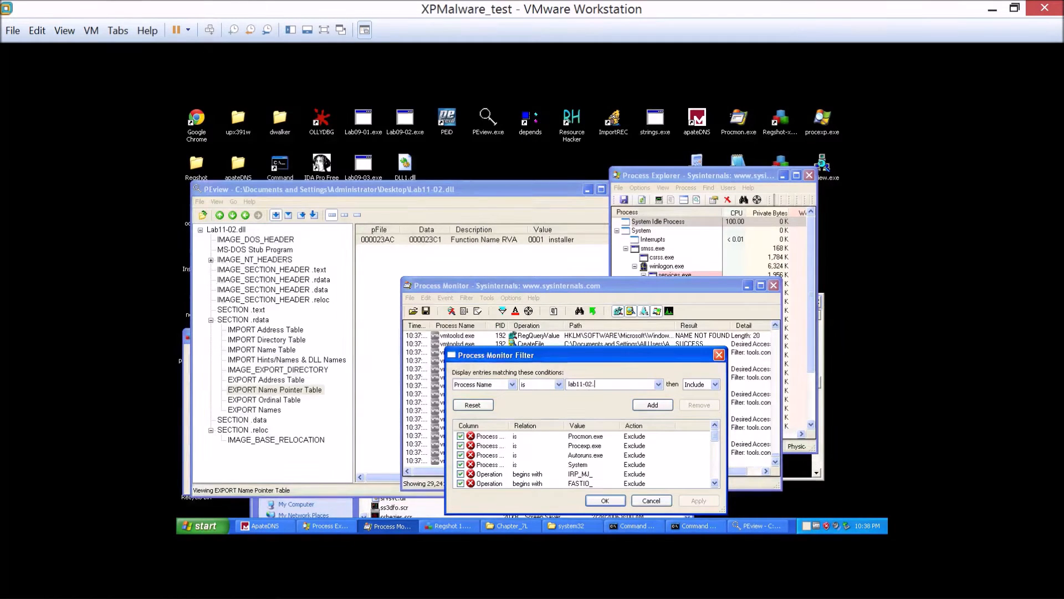
key("Return")
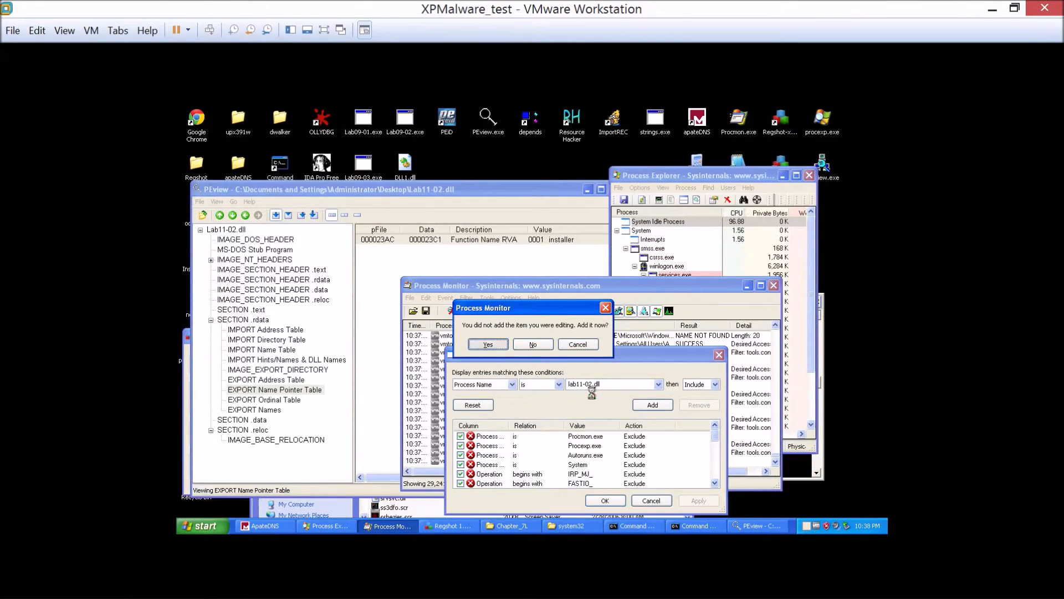
key("Return")
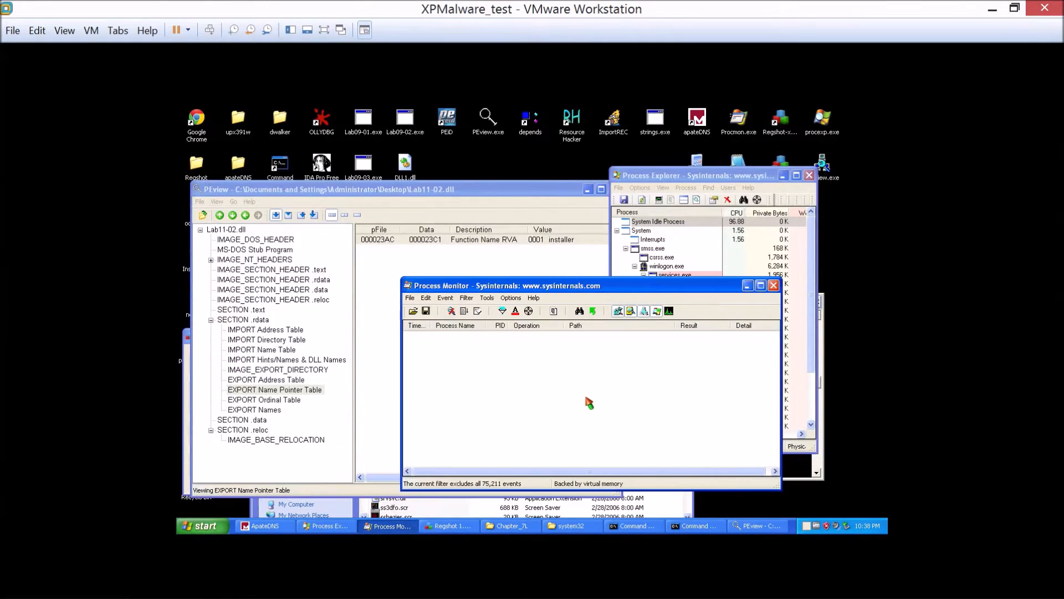
Add and apply a second Process Monitor filter that includes events whose Process Name is rundll32.exe.
left_click(445, 298)
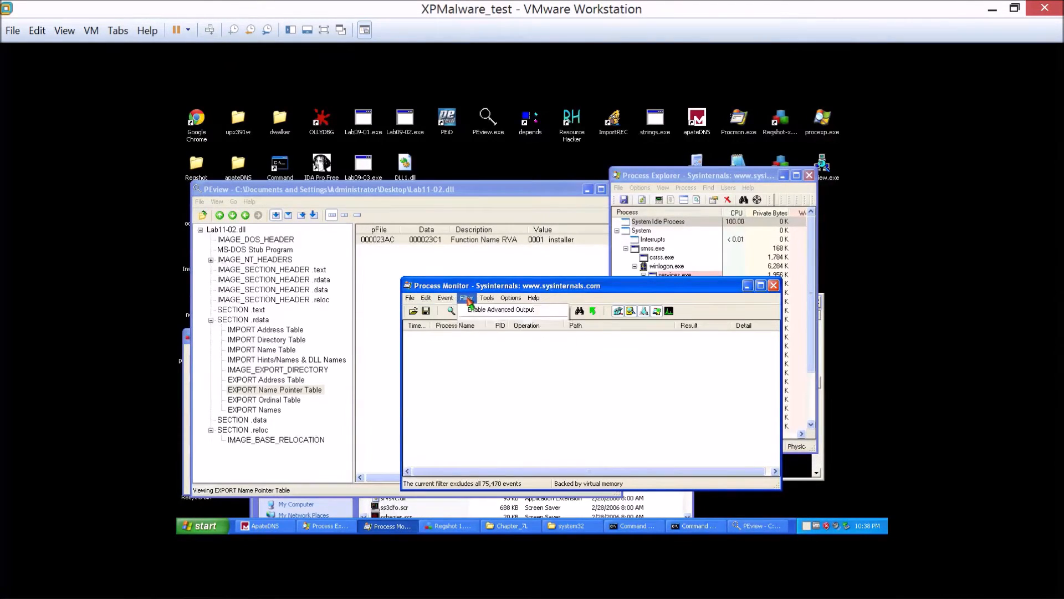
left_click(476, 327)
left_click(512, 384)
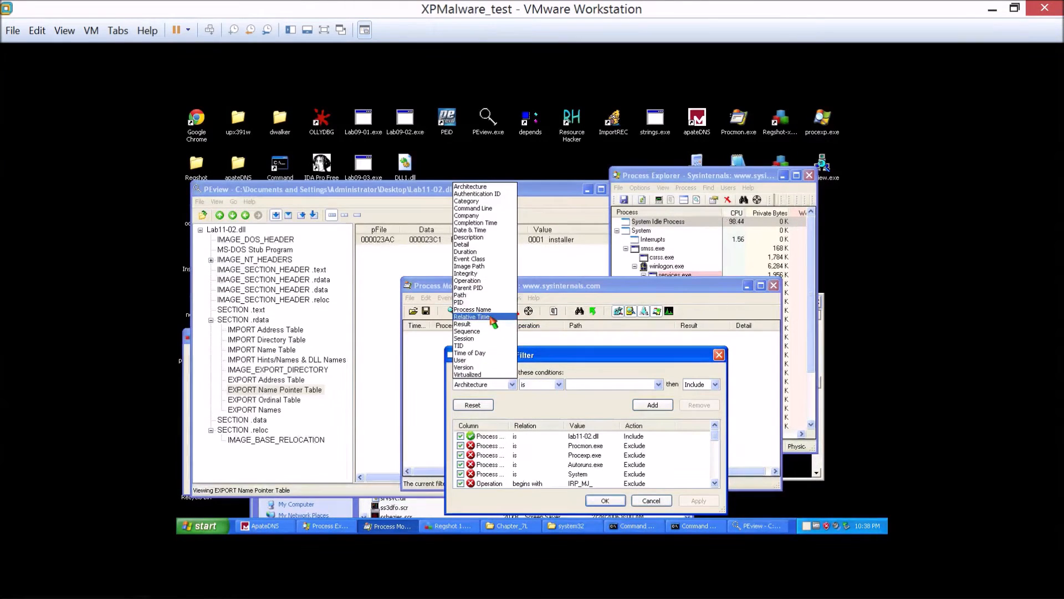
left_click(472, 309)
left_click(586, 382)
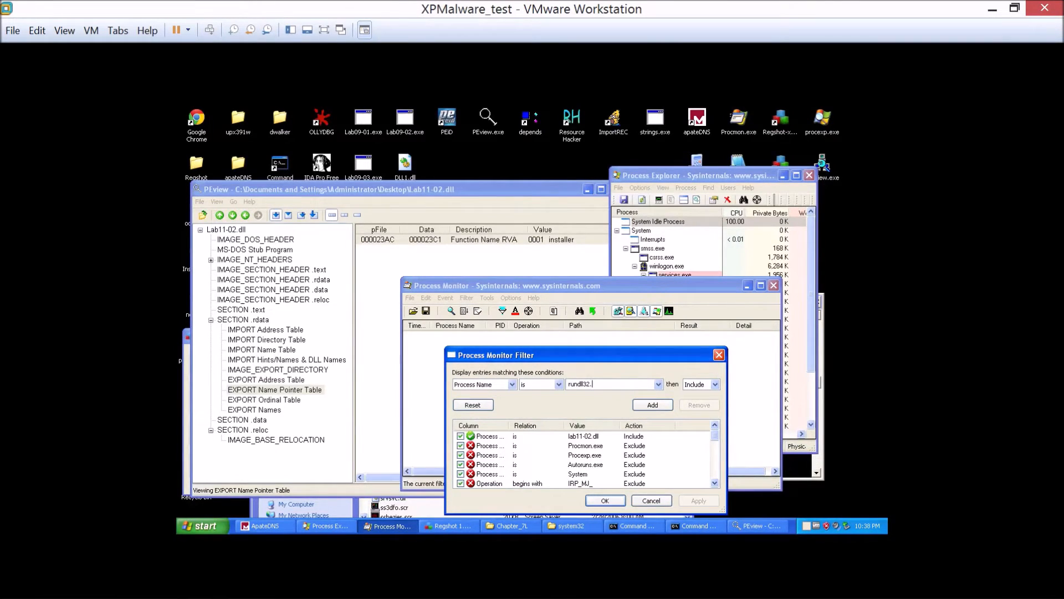
left_click(652, 405)
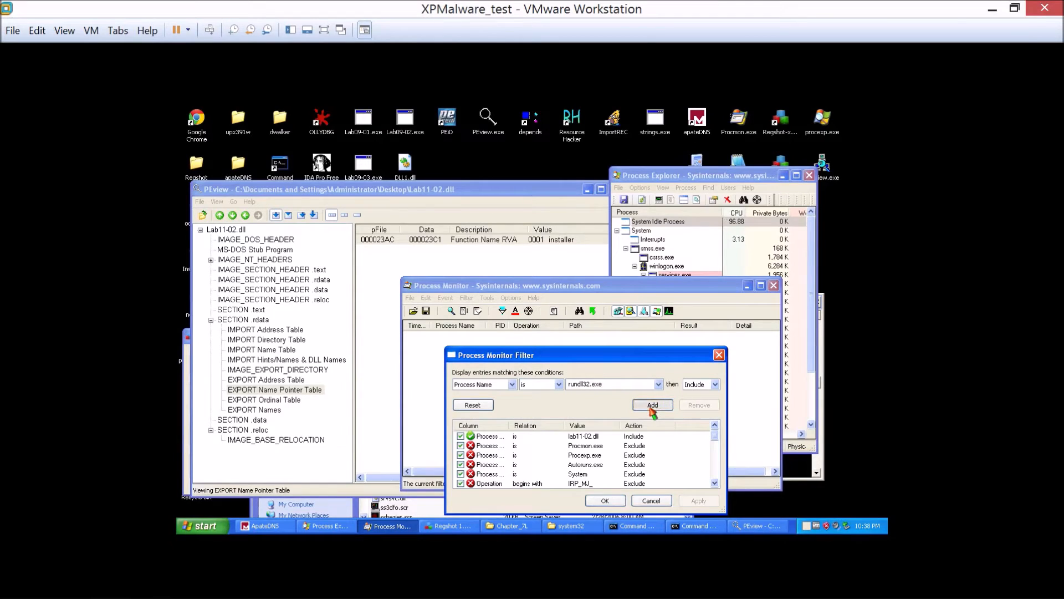
left_click(608, 501)
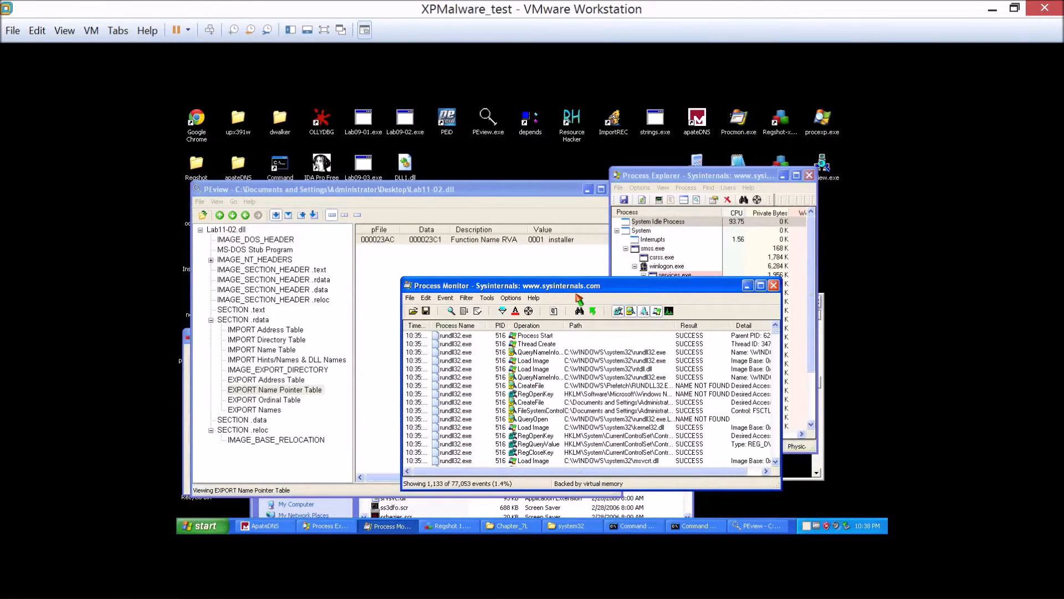
Maximize the Process Monitor window and select the rundll32.exe Load Image event for msvcrt.dll.
double_click(574, 288)
right_click(572, 286)
left_click(414, 290)
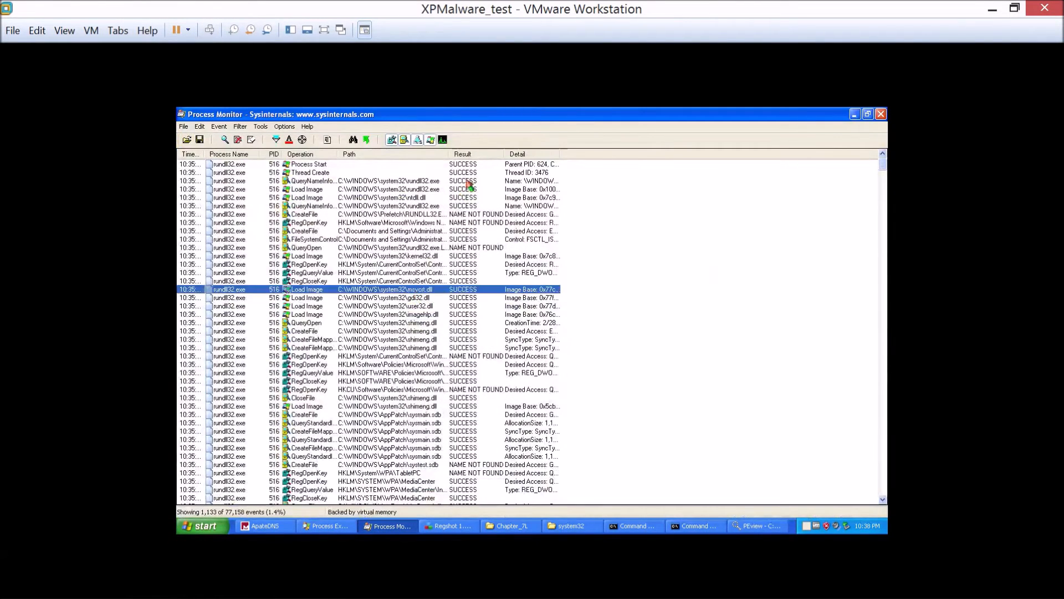
Widen the Path column, open the Process Monitor filter settings and choose Detail as the column for a new condition.
left_click_drag(451, 154, 470, 154)
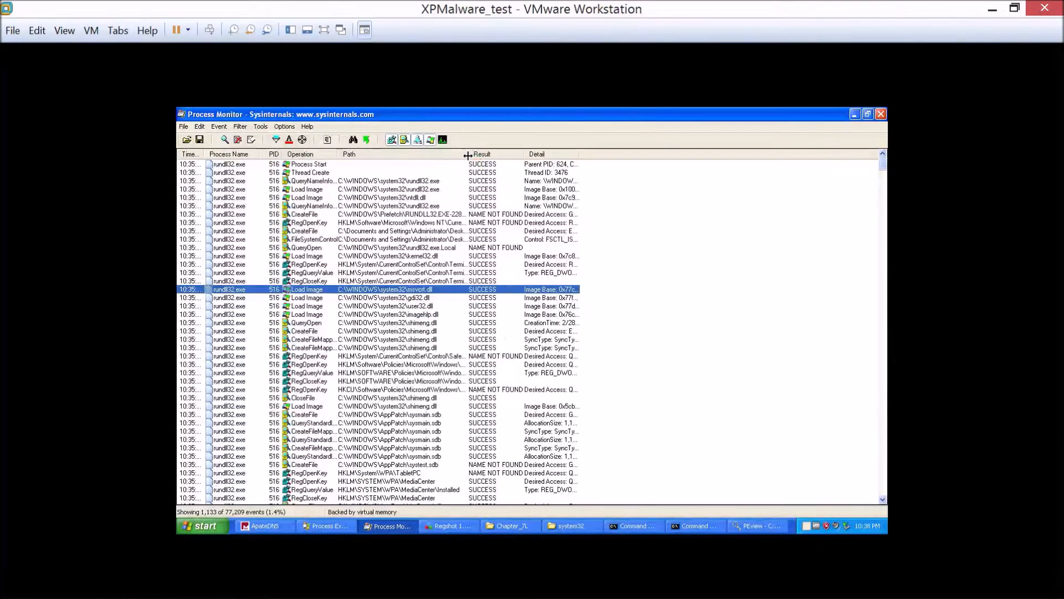
left_click(260, 126)
mouse_move(240, 126)
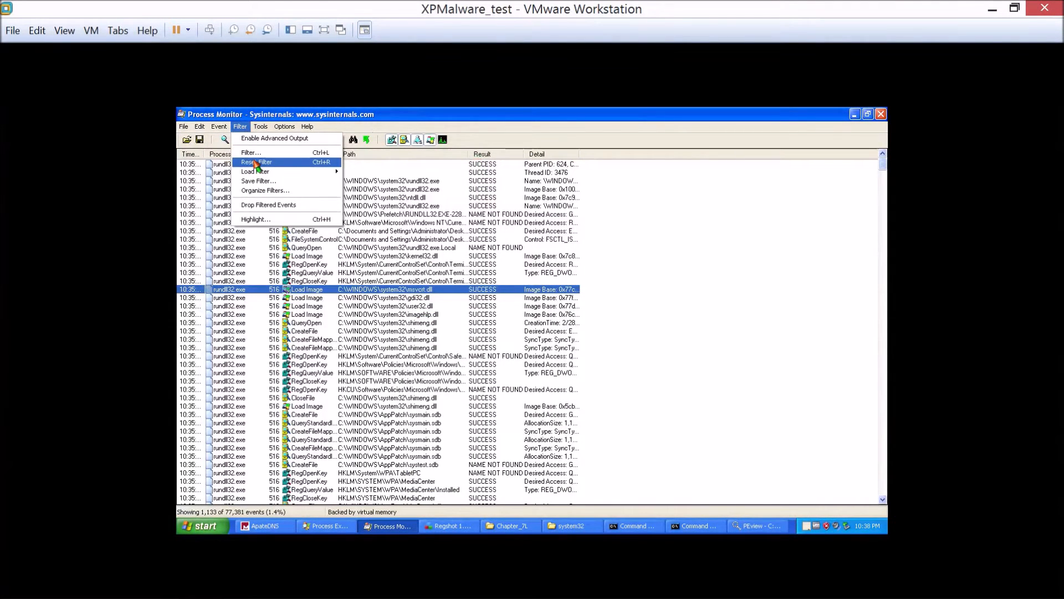
left_click(252, 152)
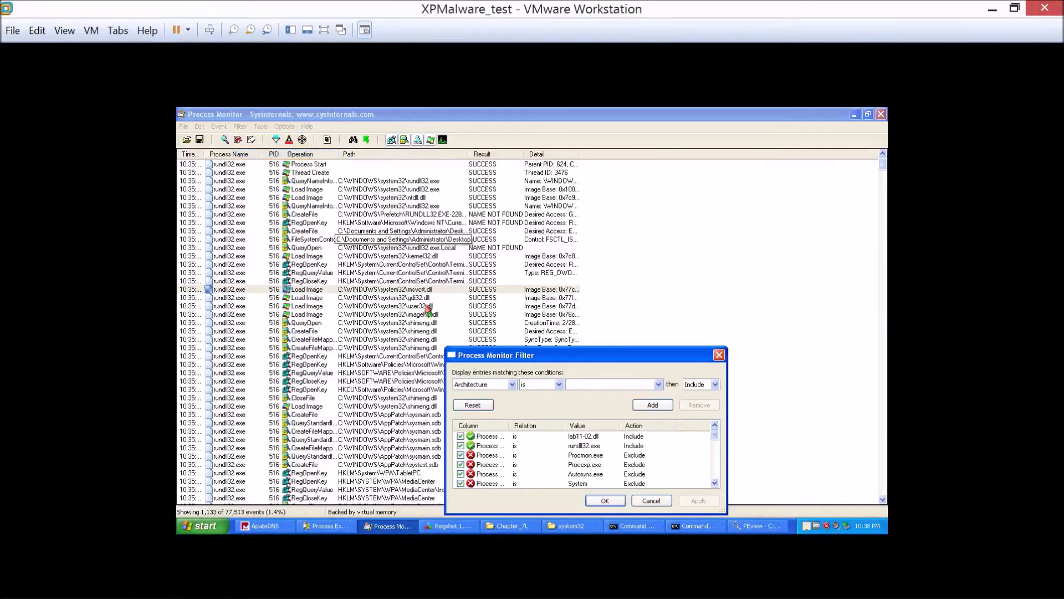
left_click(469, 385)
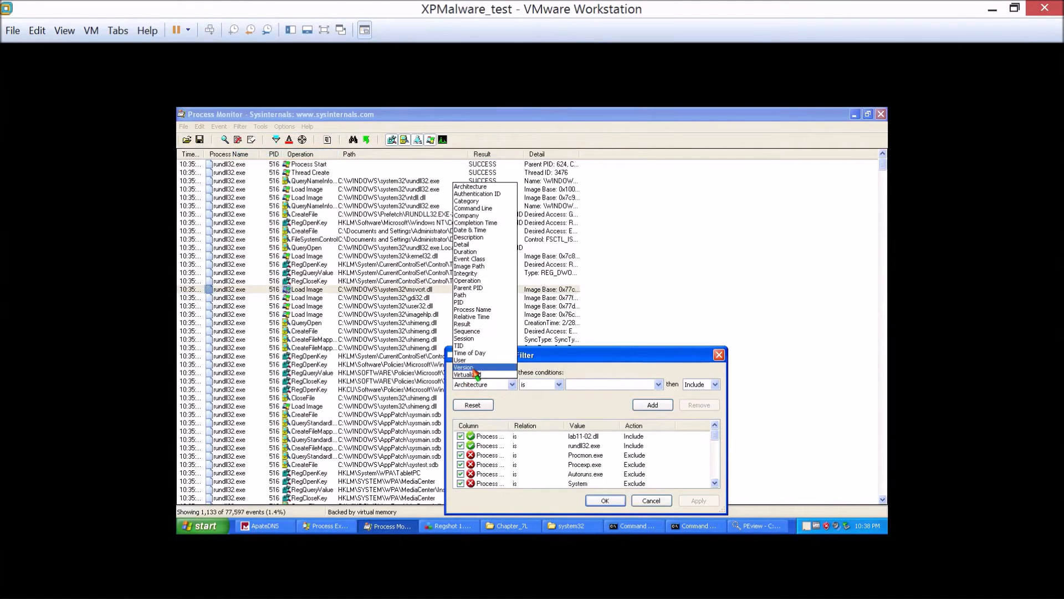
left_click(482, 244)
left_click(613, 384)
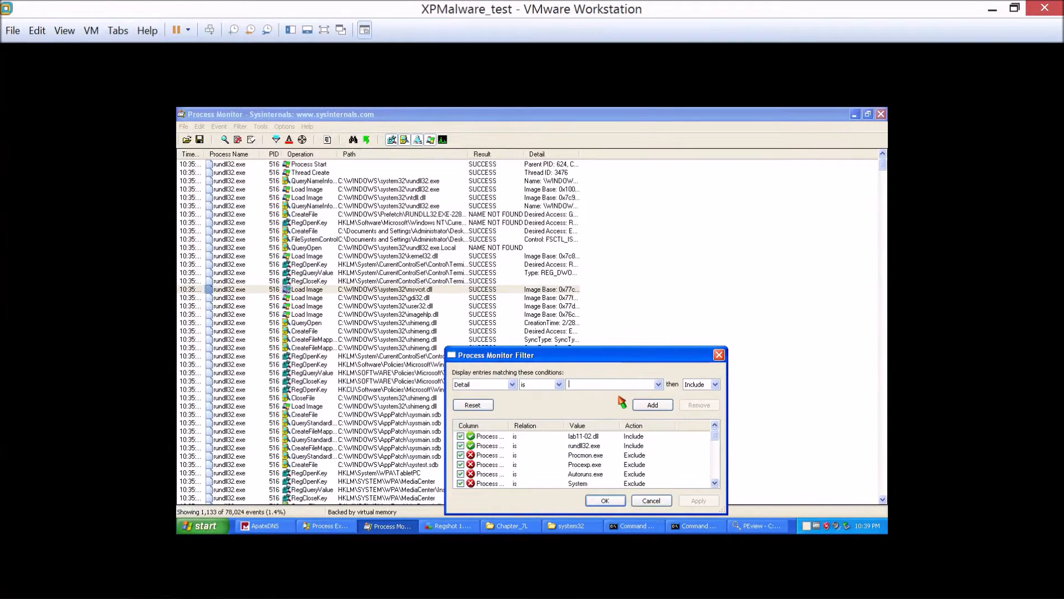
Check the dropped DLL's name in the Command Prompt strings output, and return to the Process Monitor filter settings.
left_click(708, 527)
left_click(637, 525)
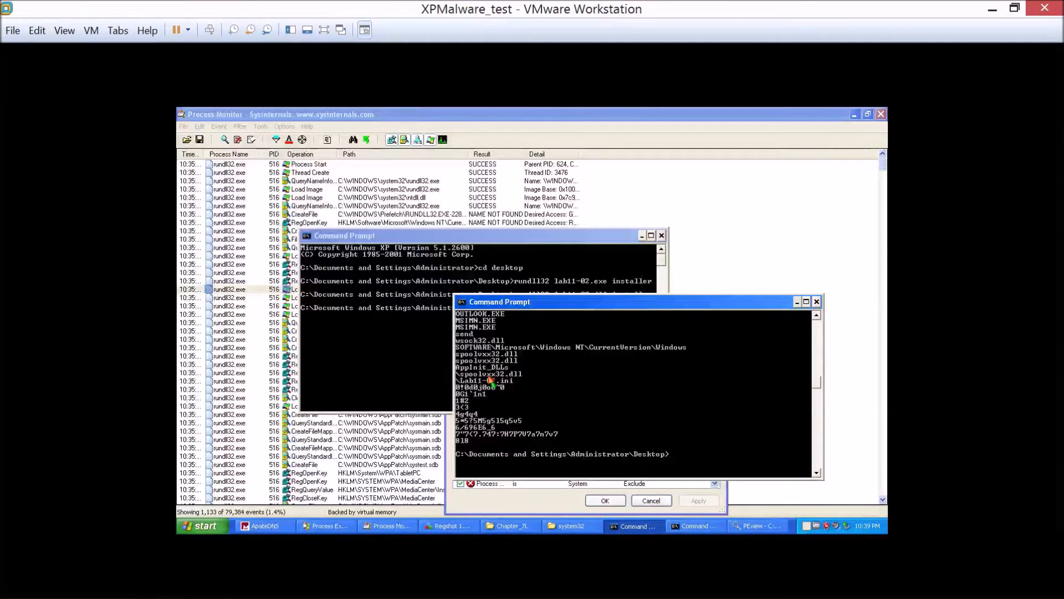
left_click(579, 214)
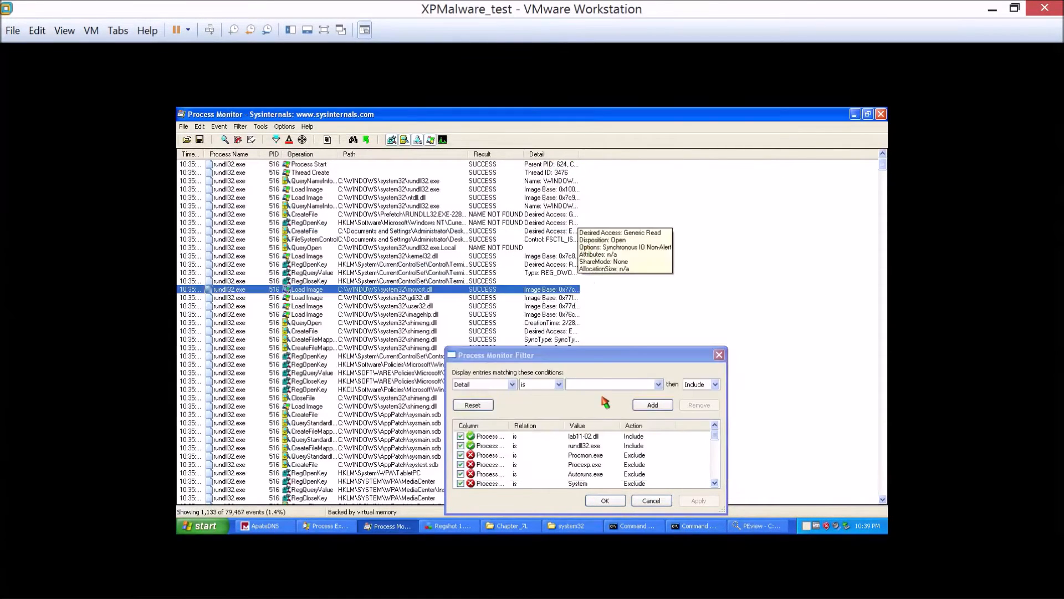
Add and apply a filter condition that includes events whose Detail contains spoolvxx32.dll.
left_click(558, 384)
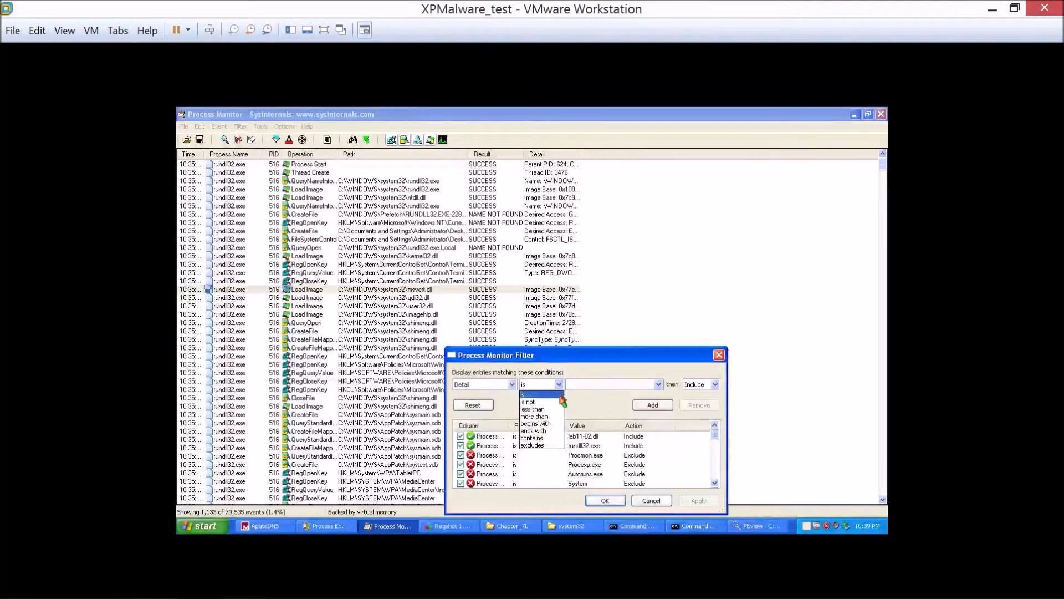
left_click(532, 438)
left_click(583, 384)
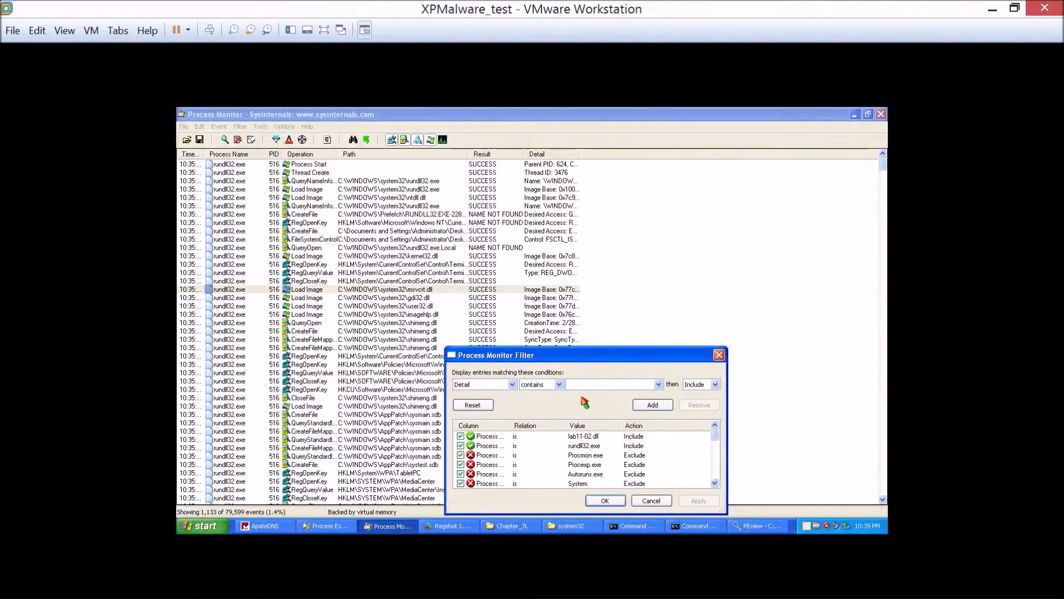
type("spoolvxx32.dll")
key("Return")
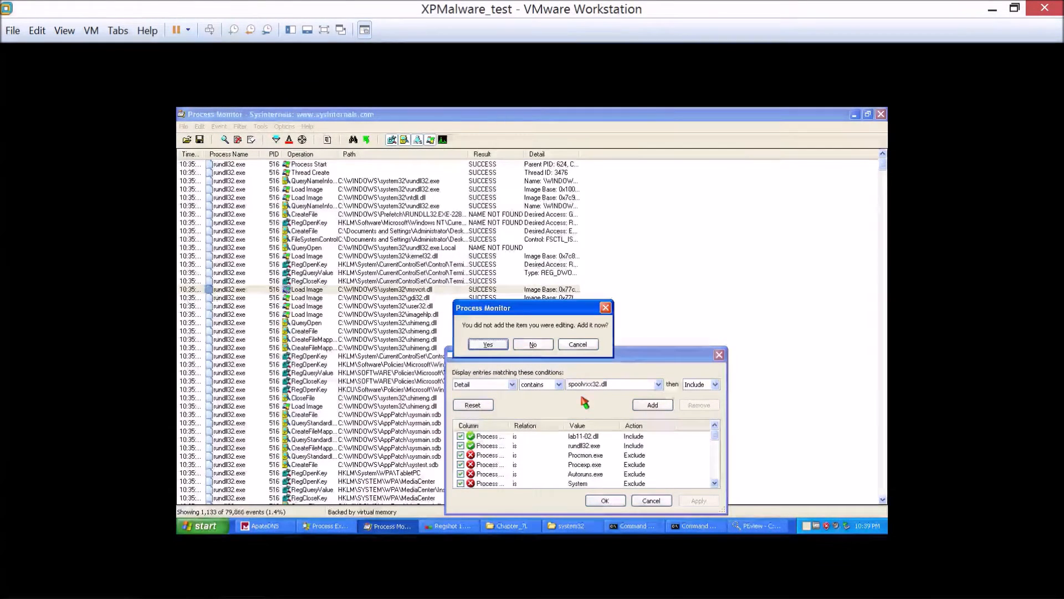
key("Return")
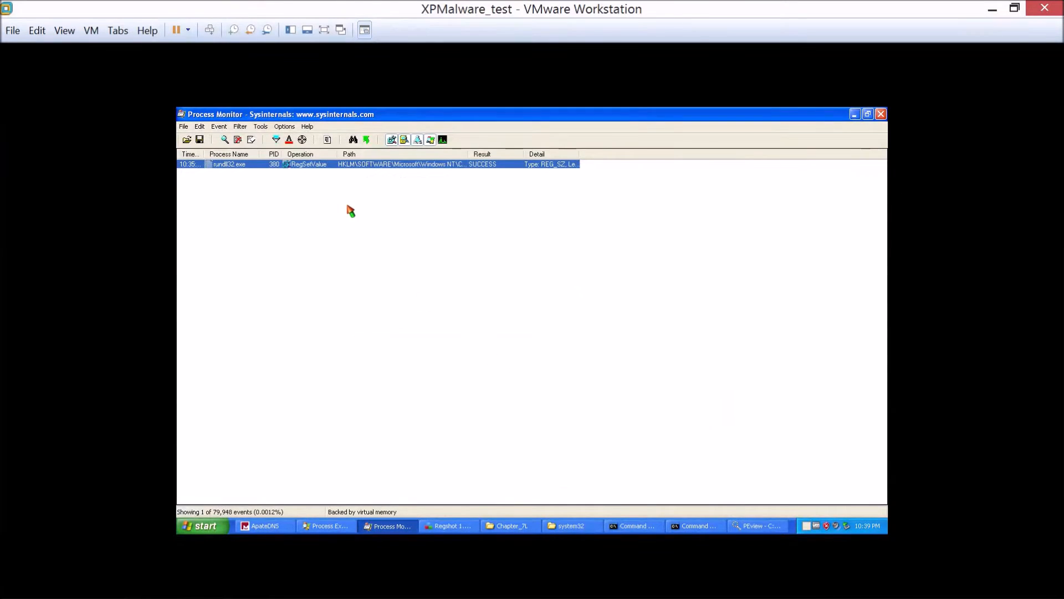
Widen the event columns and review the properties of the rundll32.exe RegSetValue event on AppInit_DLLs, closing them when done.
left_click_drag(579, 156, 633, 157)
left_click_drag(470, 155, 586, 161)
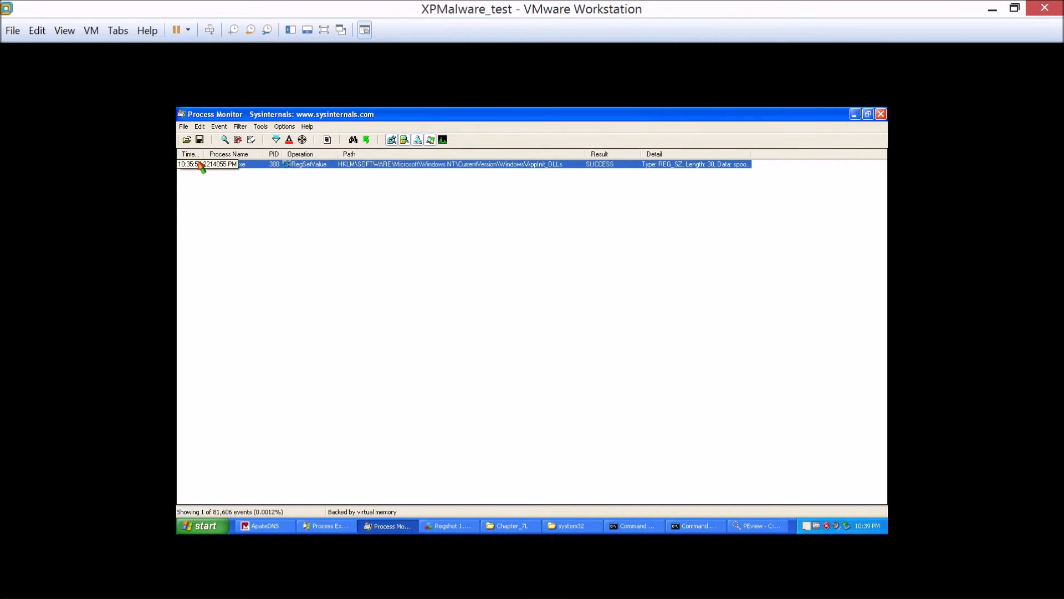
mouse_move(230, 174)
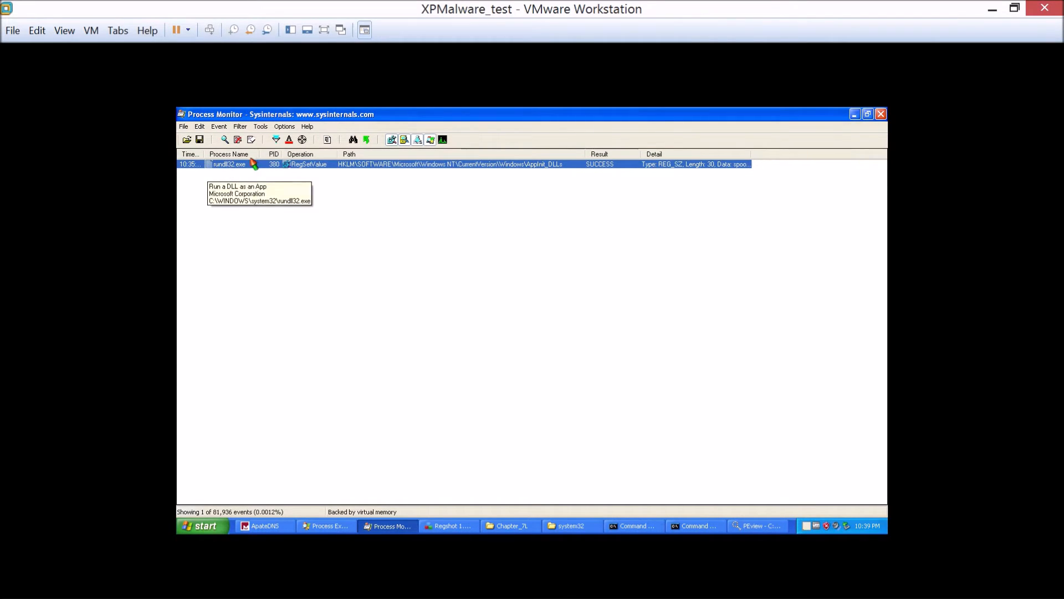
left_click_drag(282, 154, 327, 153)
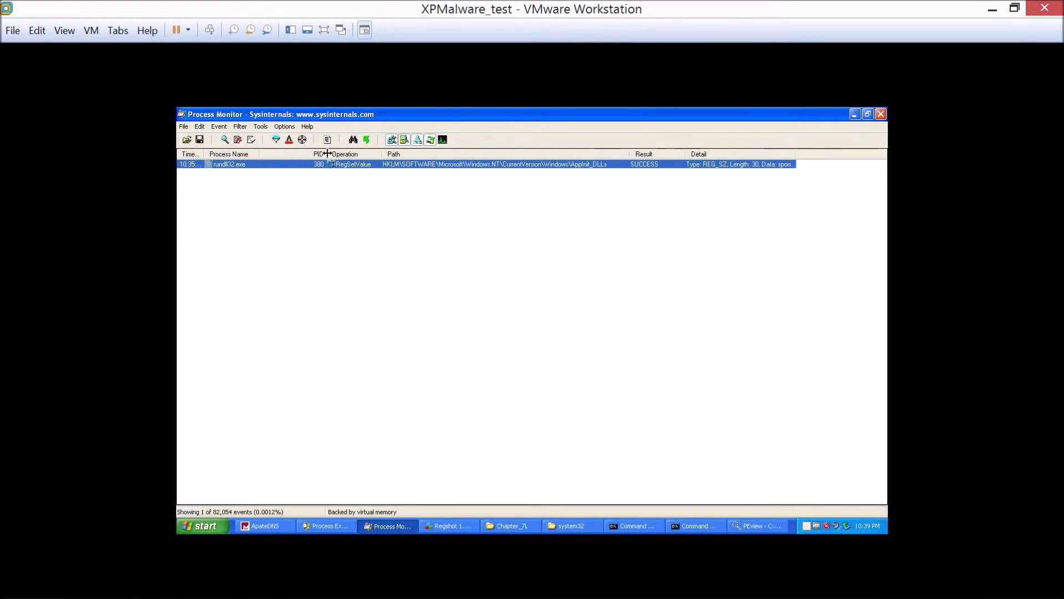
double_click(480, 165)
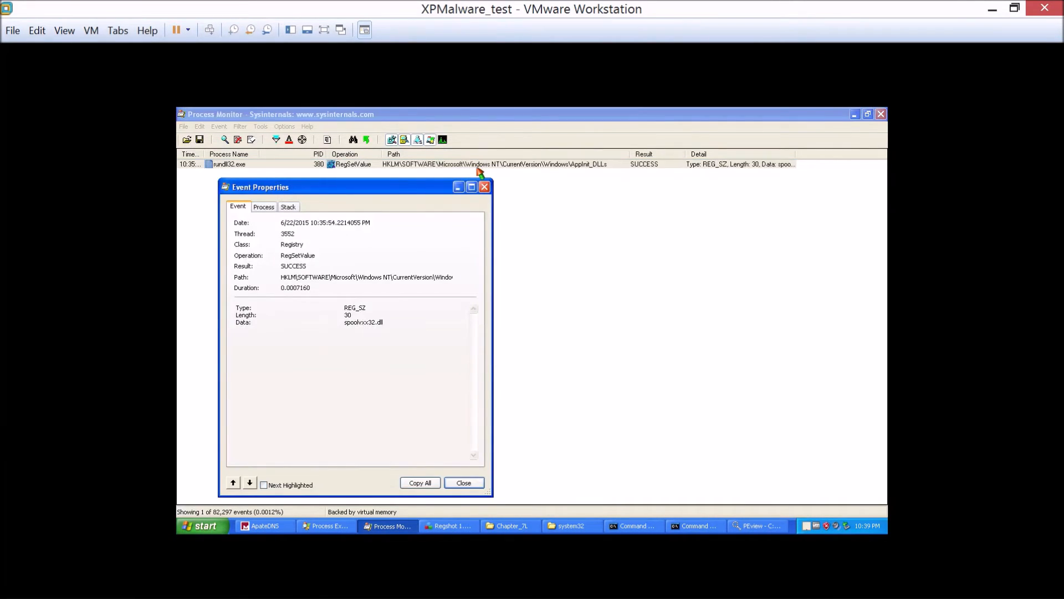
left_click(484, 186)
Replace the Detail filter condition with a "Path contains" include condition that has an empty value, and apply it.
left_click(248, 127)
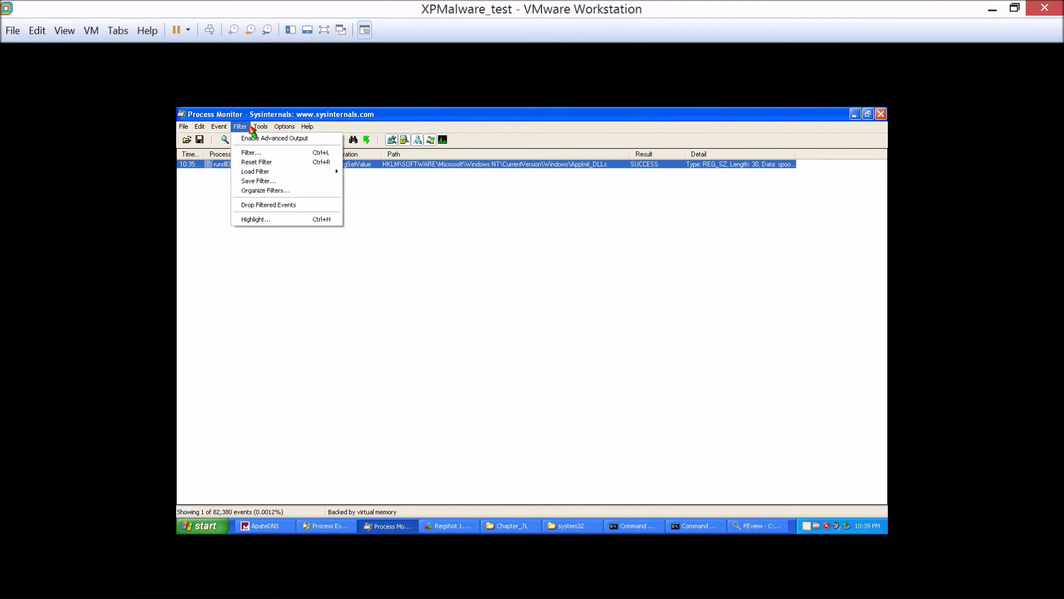
left_click(255, 153)
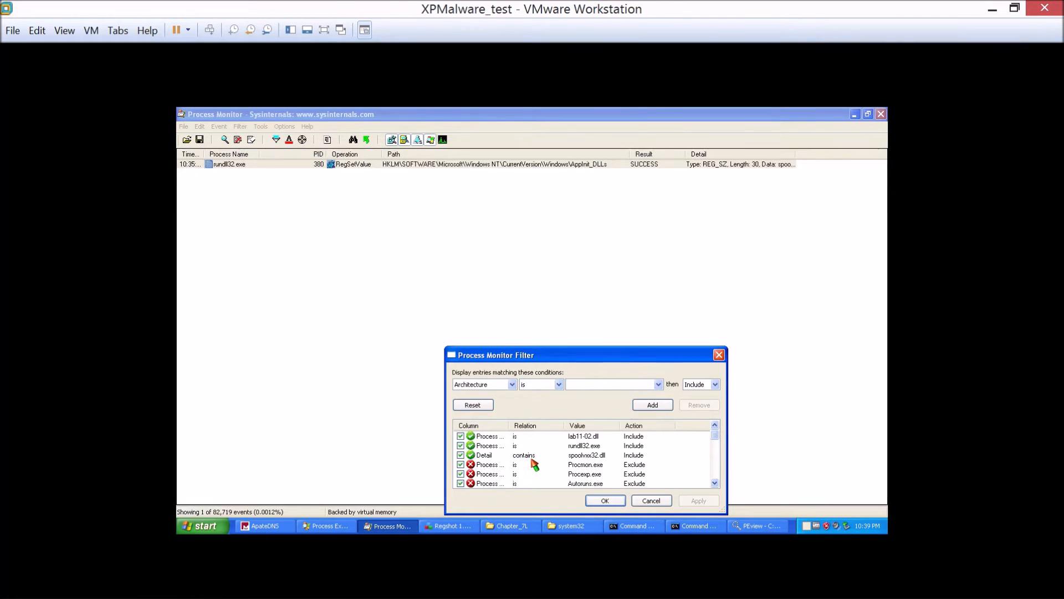
double_click(497, 455)
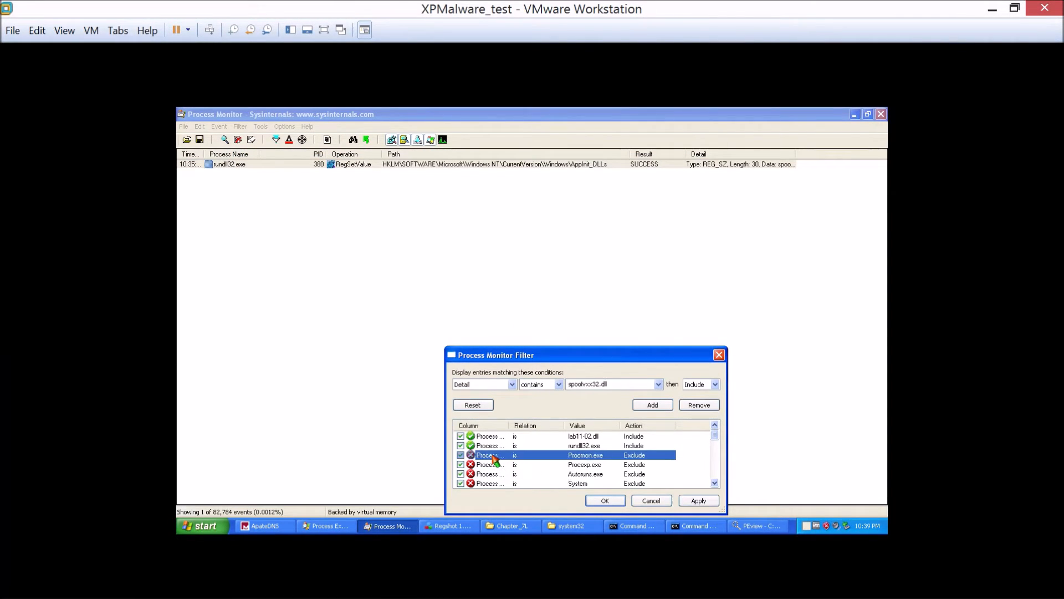
left_click(512, 385)
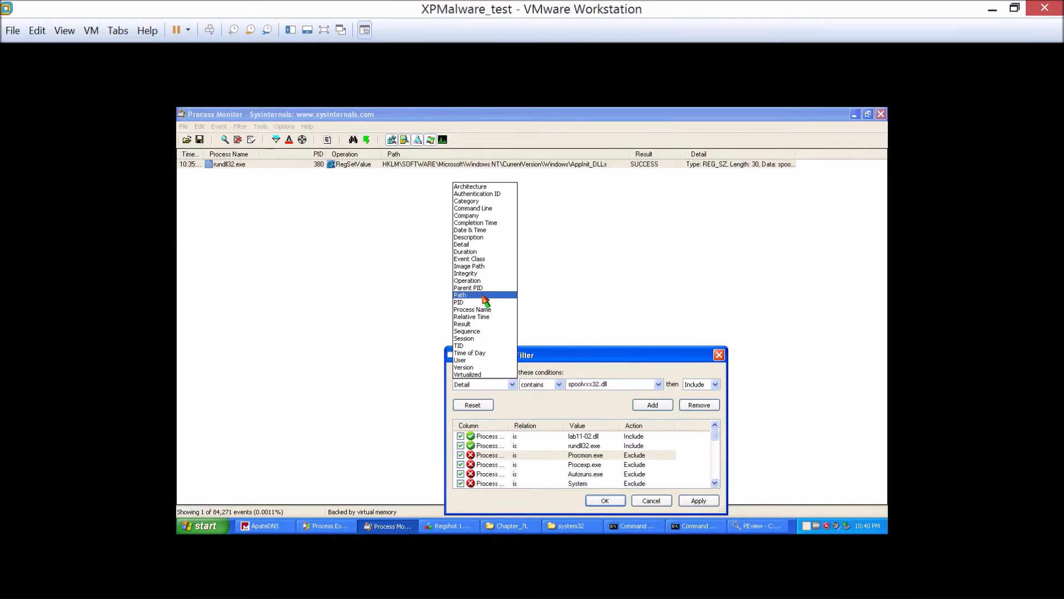
left_click(487, 295)
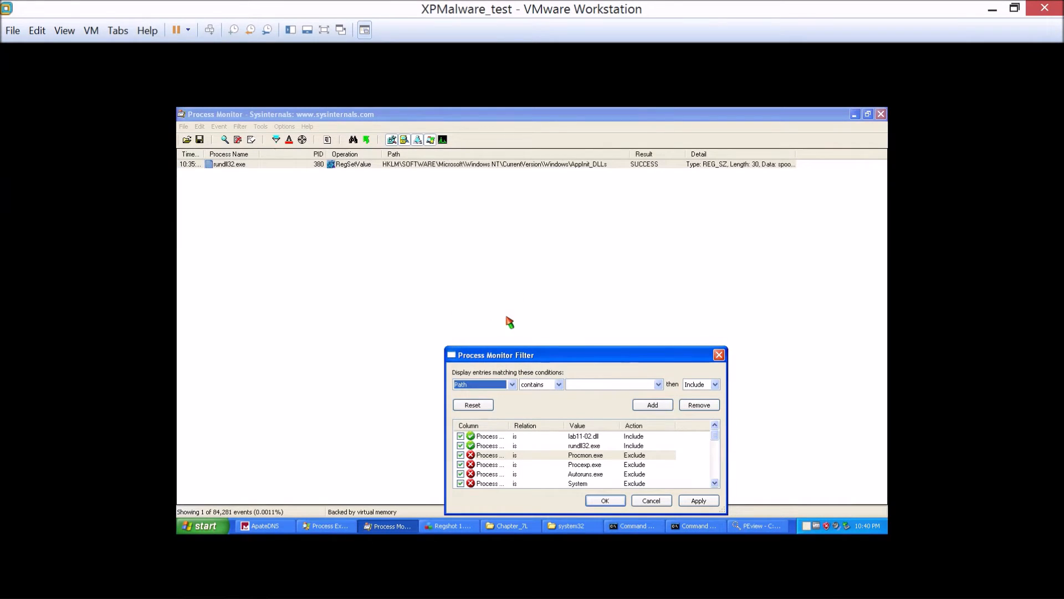
left_click(654, 406)
left_click(697, 499)
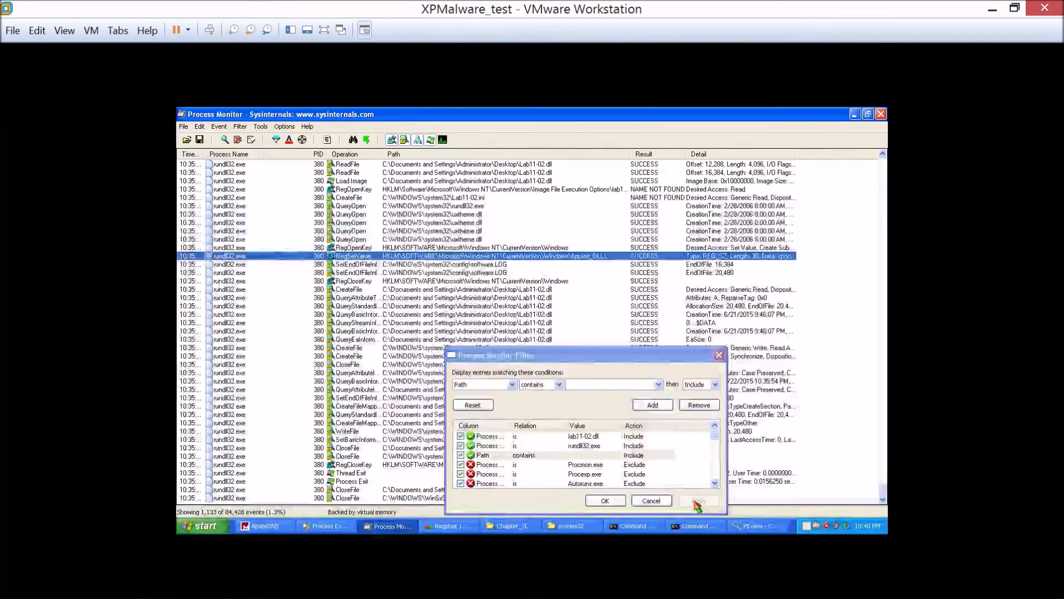
left_click(602, 504)
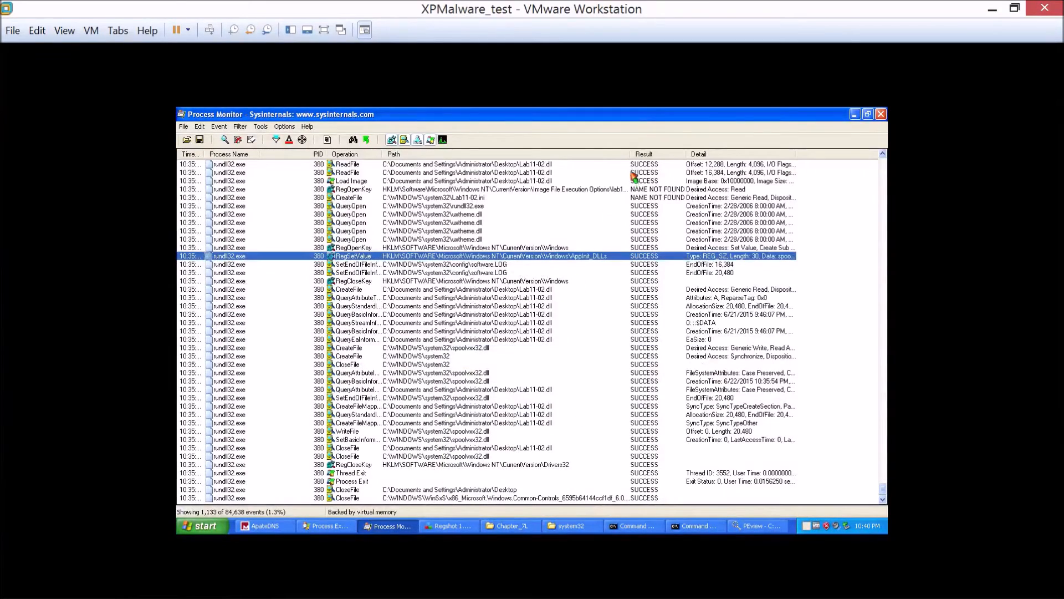
Widen the Path column and examine the rundll32.exe file and registry events around the AppInit_DLLs change.
left_click_drag(629, 154, 692, 158)
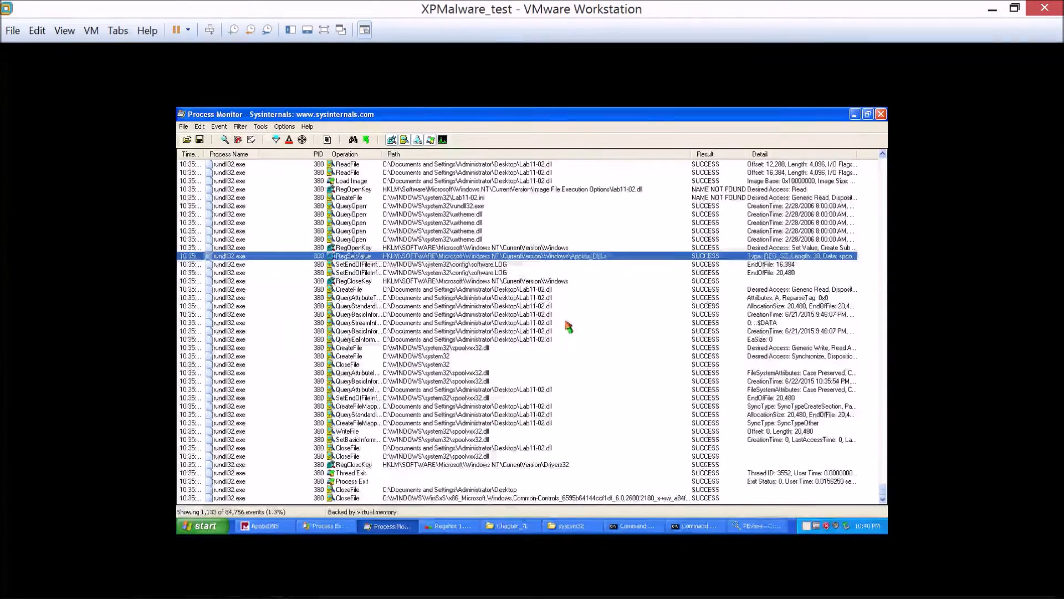
left_click(612, 306)
scroll(608, 311, "up", 8)
scroll(610, 306, "down", 5)
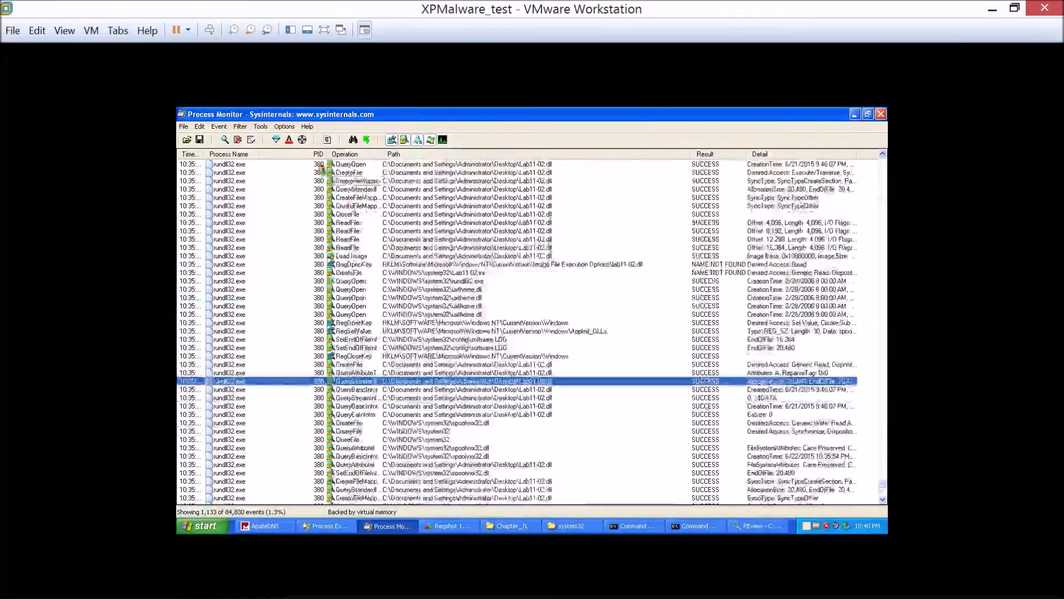
Change the empty Path filter condition to include events whose Path contains spoolvxx32.dll, checking the name in Command Prompt, and apply it.
left_click(240, 127)
left_click(251, 153)
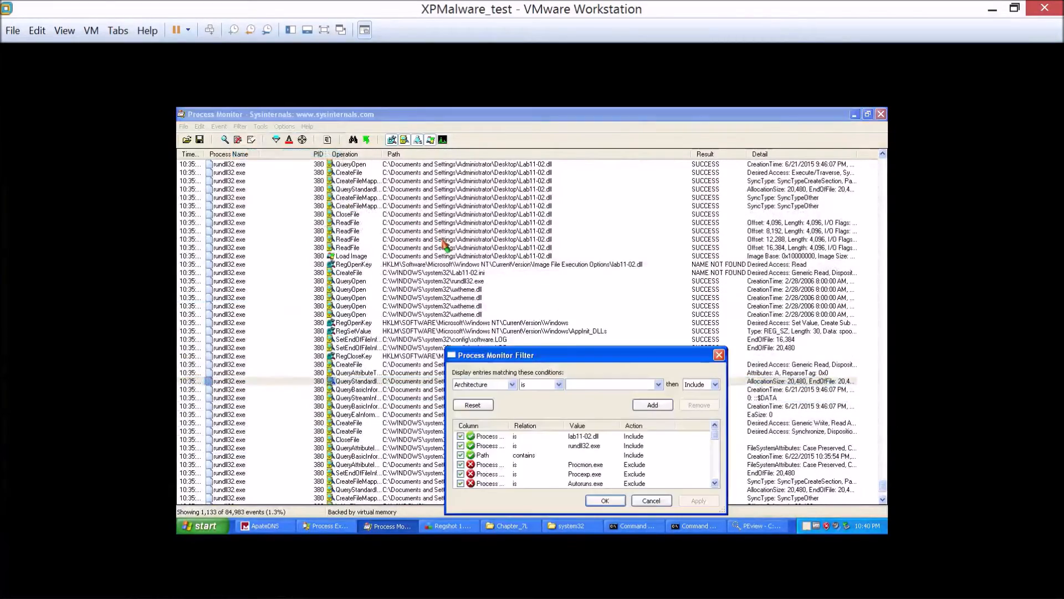
double_click(534, 457)
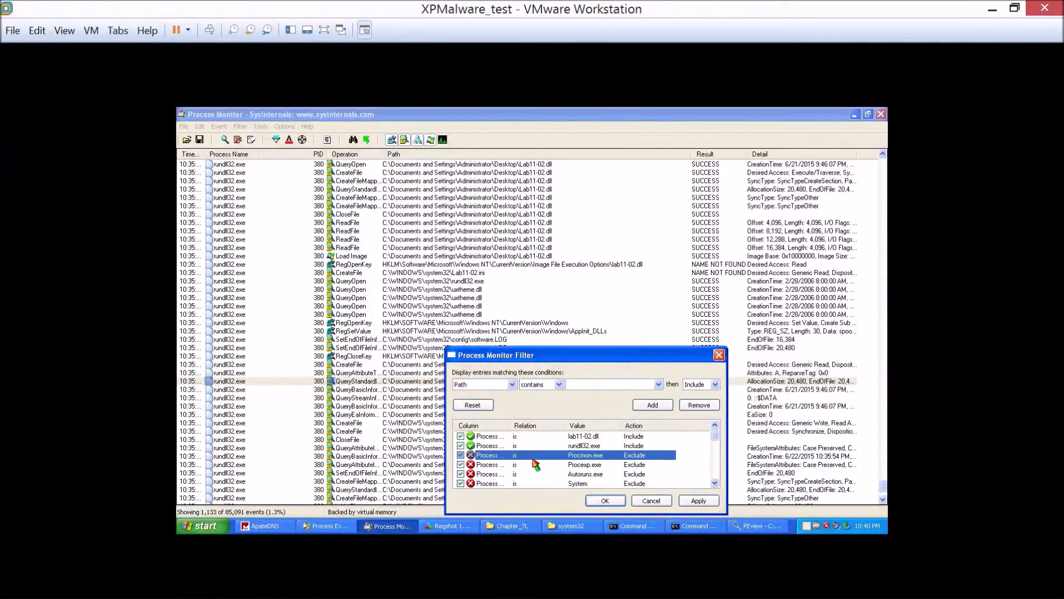
left_click(562, 385)
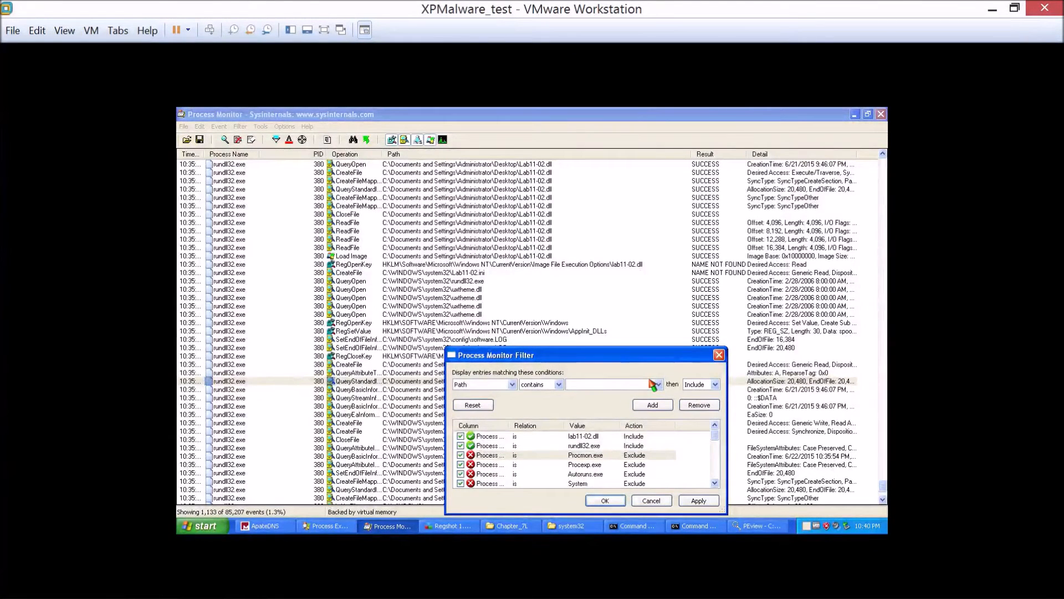
type("spoolvxx32.dll")
left_click(633, 525)
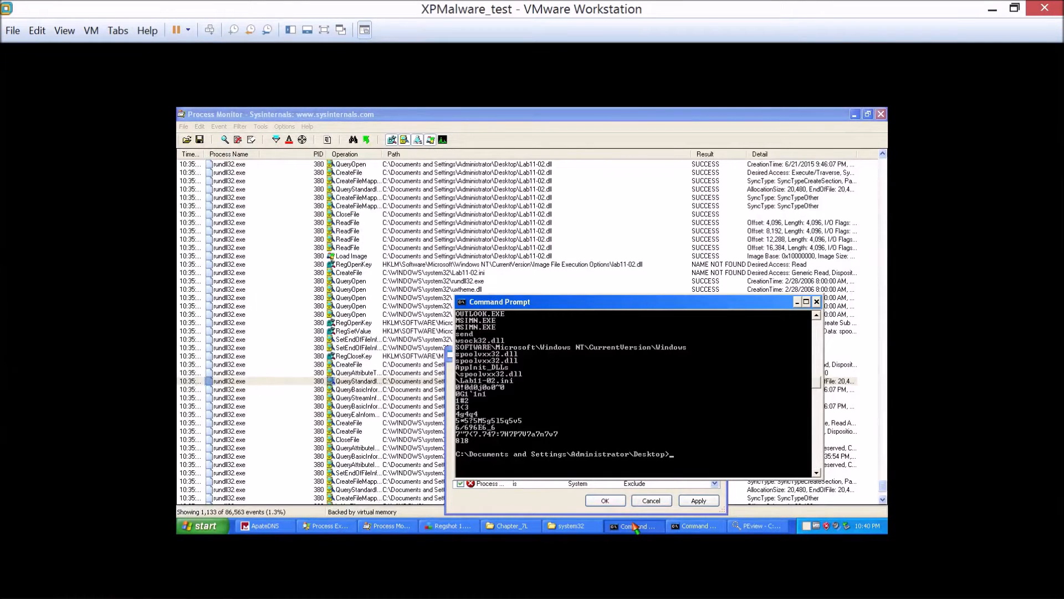
left_click(386, 526)
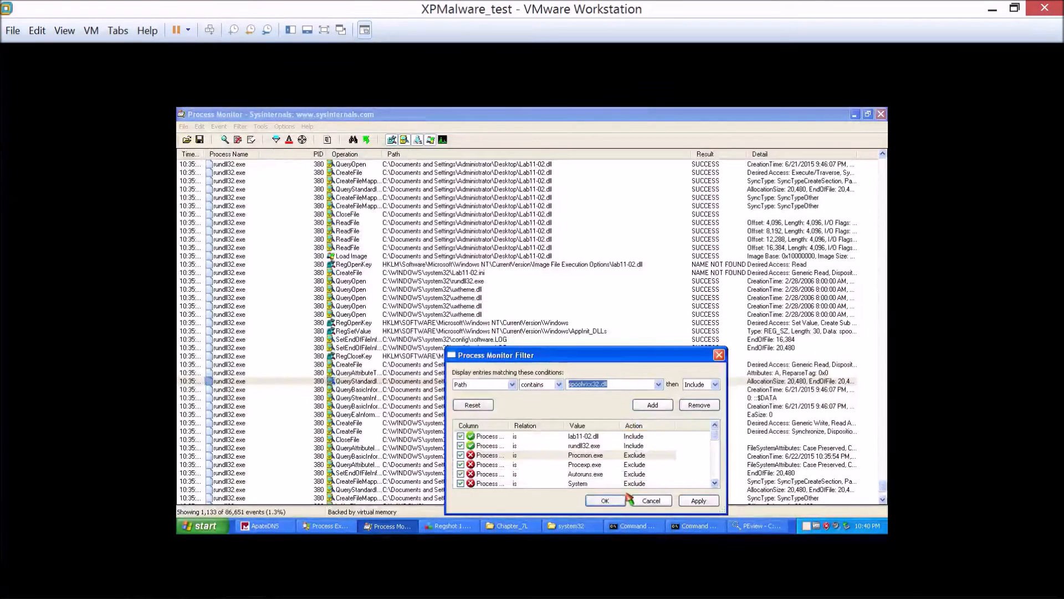
left_click(652, 405)
left_click(613, 501)
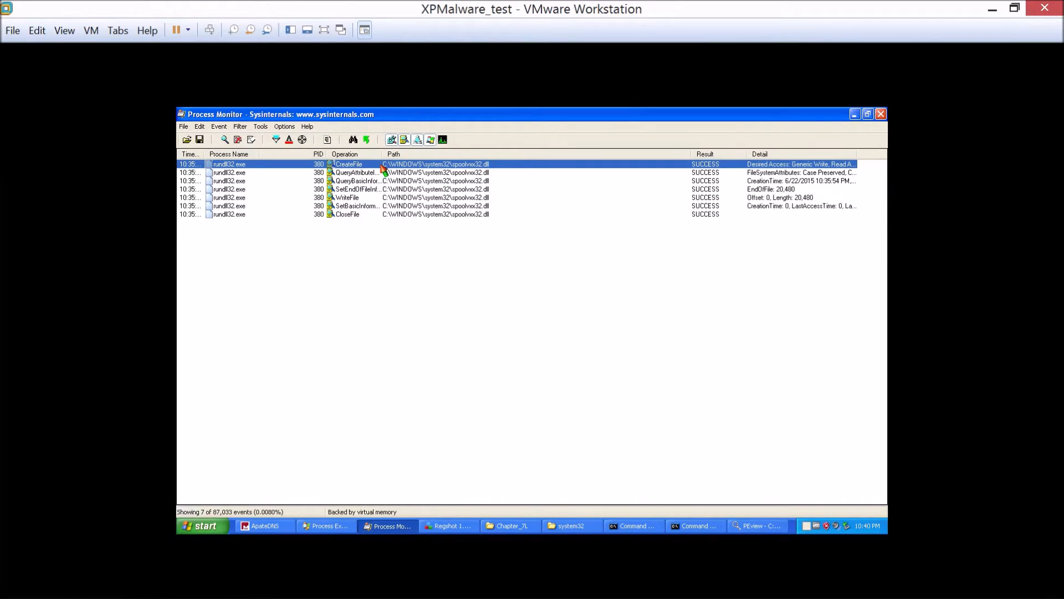
Narrow the Path column, widen Operation and Detail, and review the properties of the CreateFile event for spoolvxx32.dll.
left_click_drag(687, 156, 513, 157)
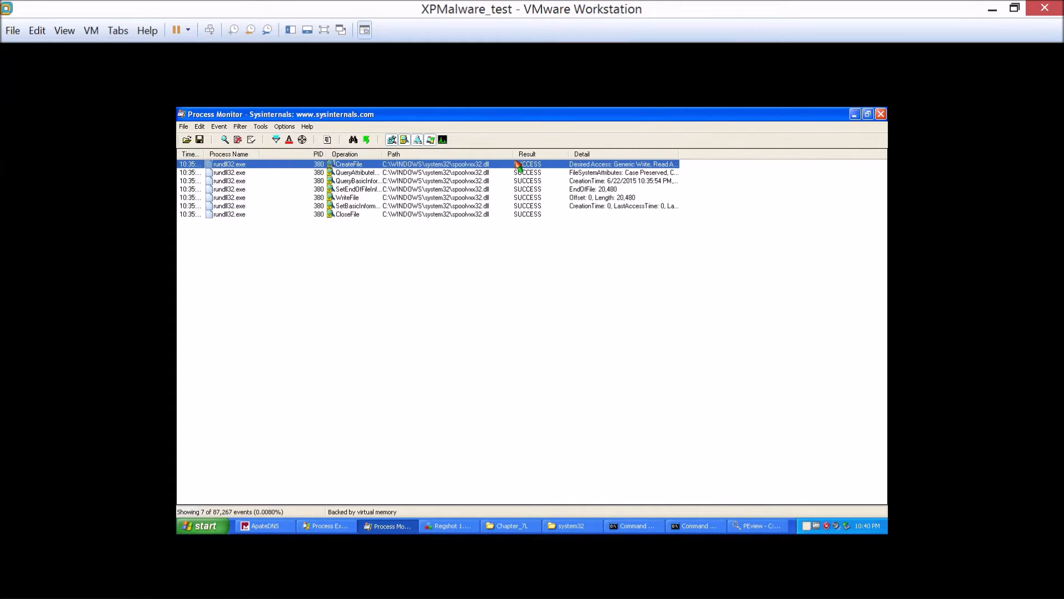
left_click_drag(378, 154, 453, 154)
double_click(399, 165)
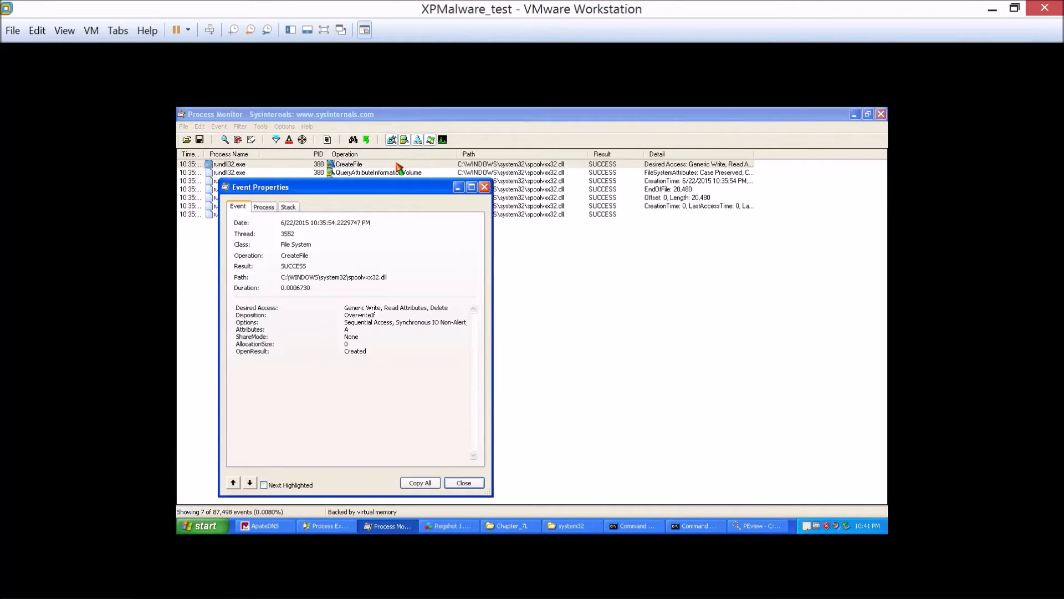
left_click_drag(753, 155, 866, 156)
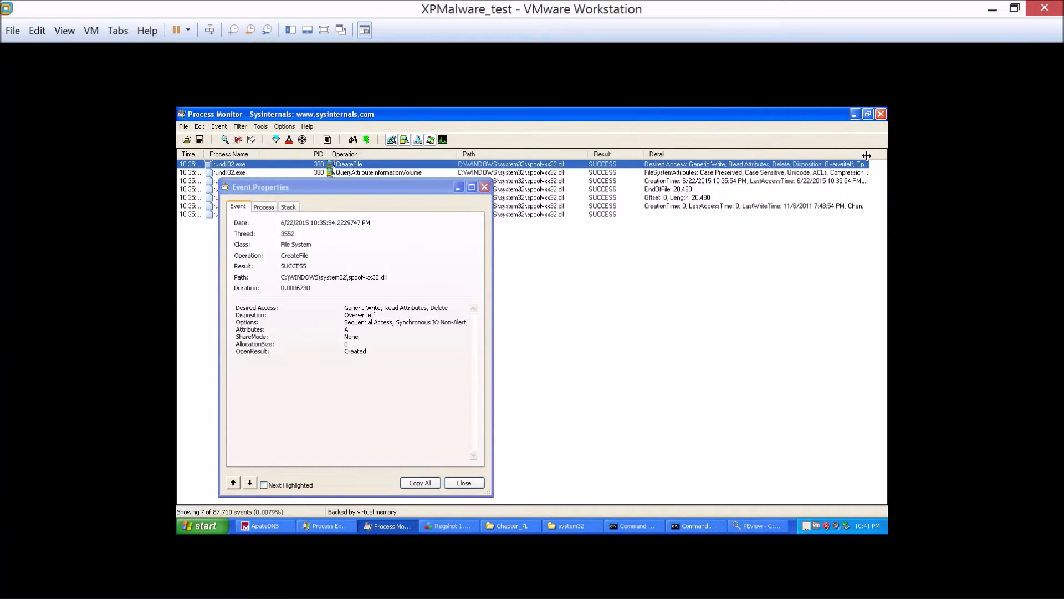
left_click(485, 187)
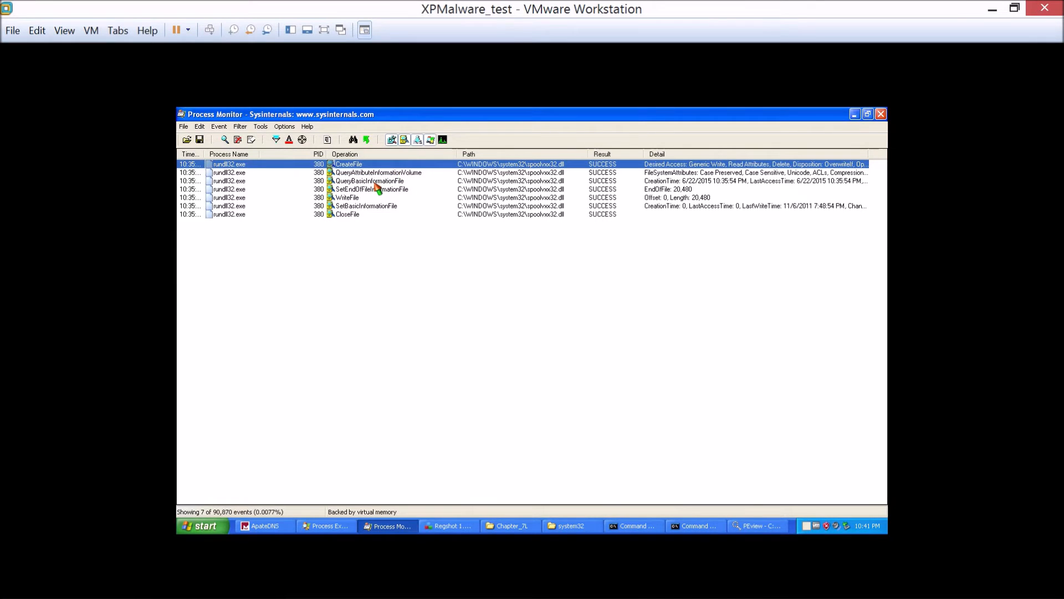
Minimise the Process Monitor and PEview windows, launch IDA Pro Free to an empty workspace, and restore its window to a smaller size.
left_click(854, 114)
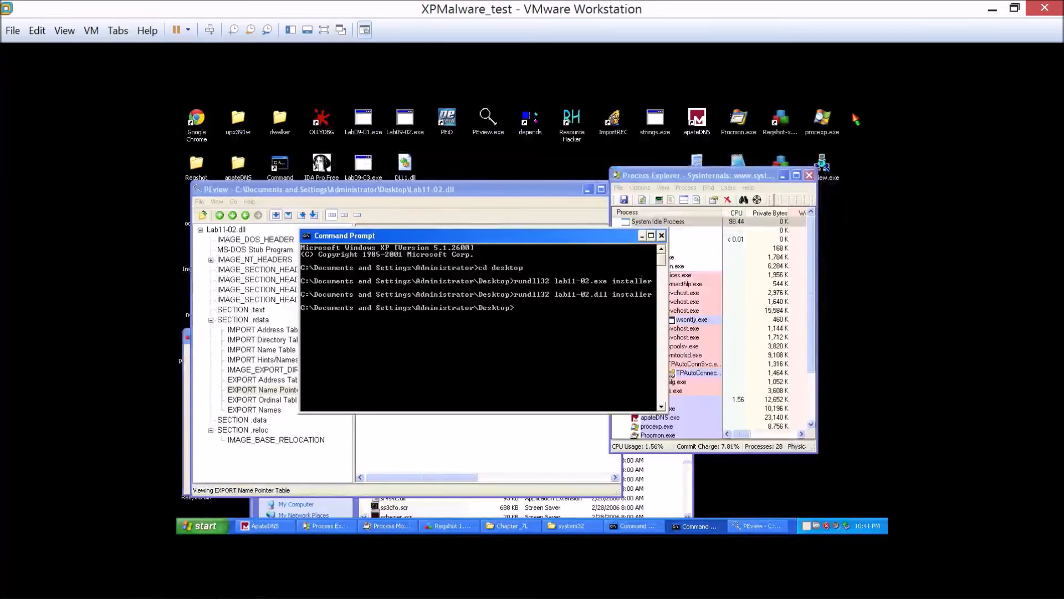
left_click(555, 201)
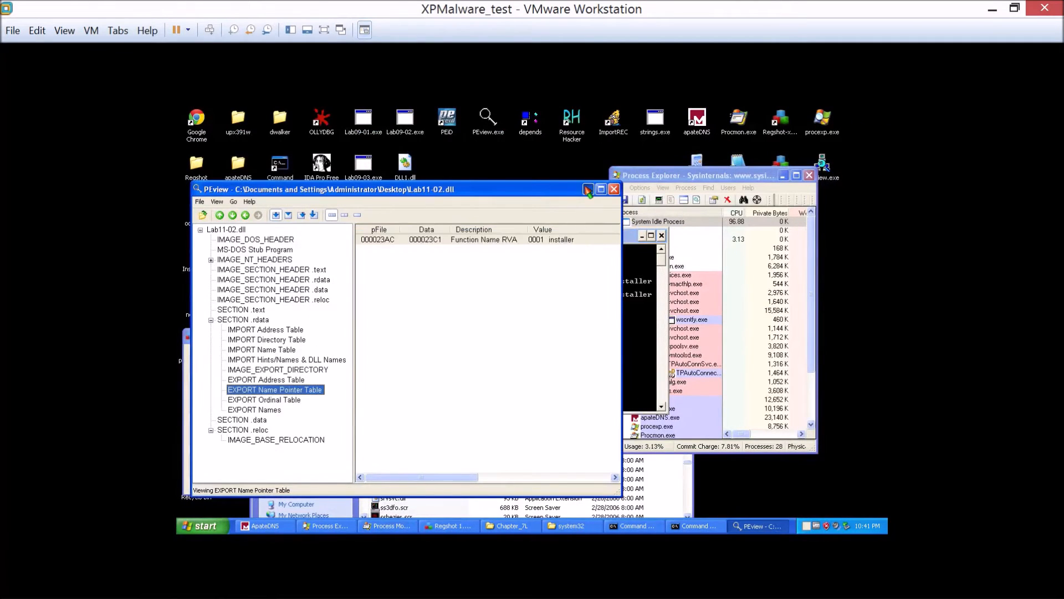
left_click(587, 189)
left_click(326, 181)
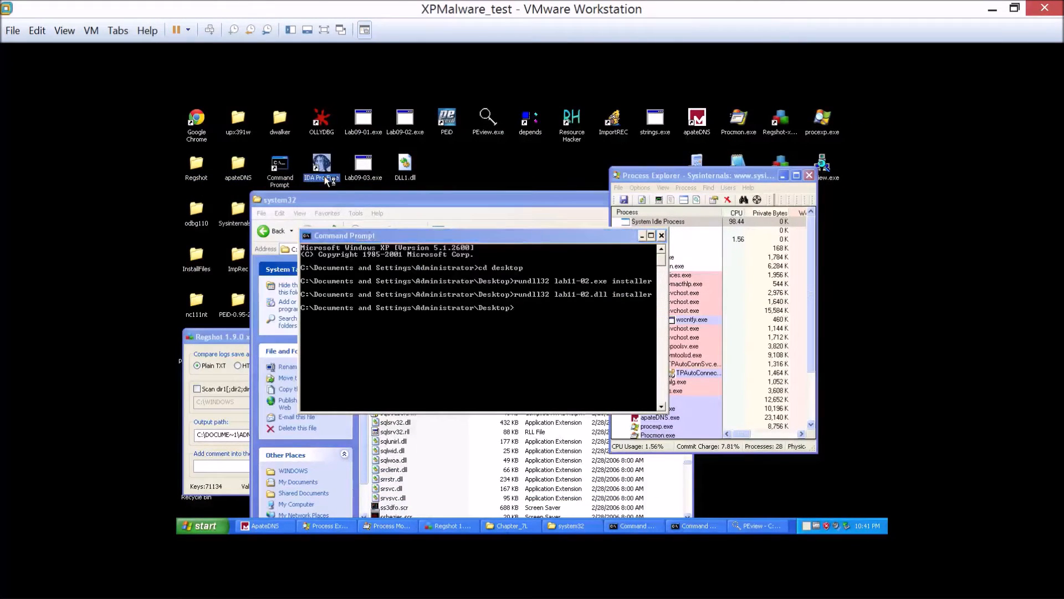
double_click(326, 180)
left_click(591, 387)
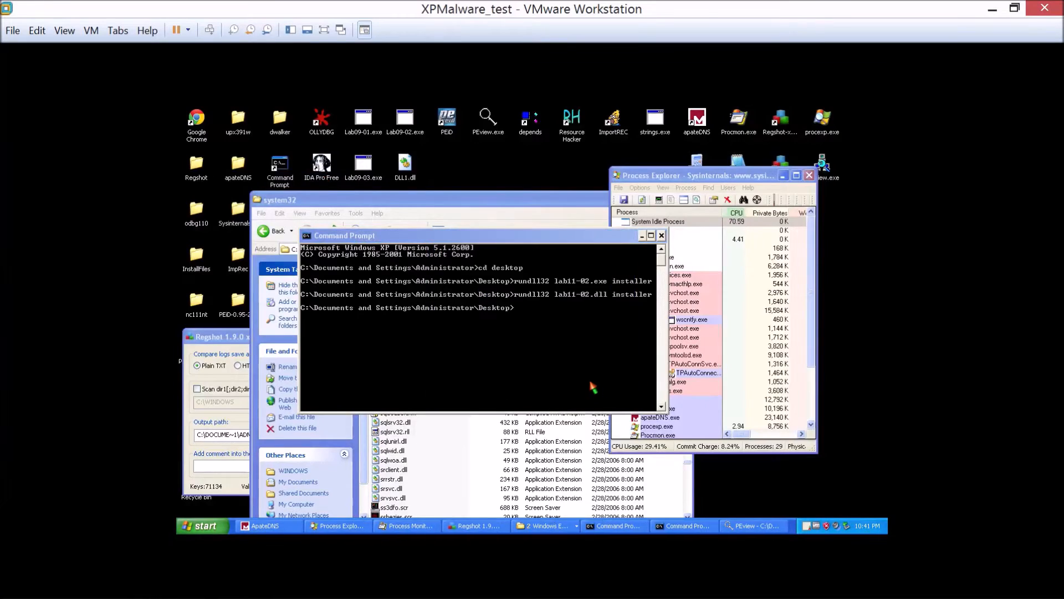
double_click(537, 113)
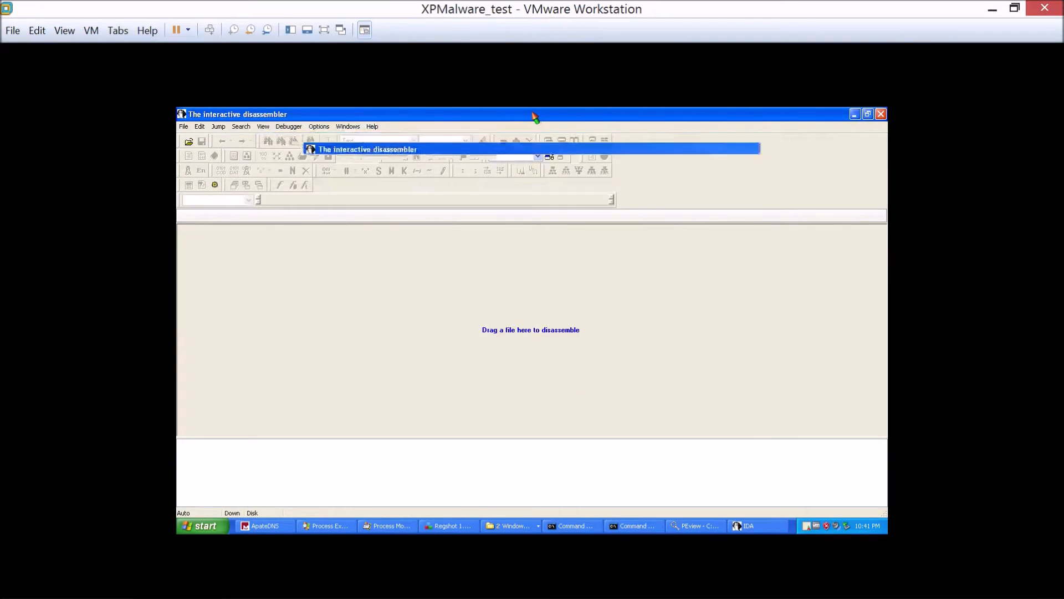
Revert the XPMalware_test virtual machine to Snapshot 4 and confirm the restore.
left_click(65, 30)
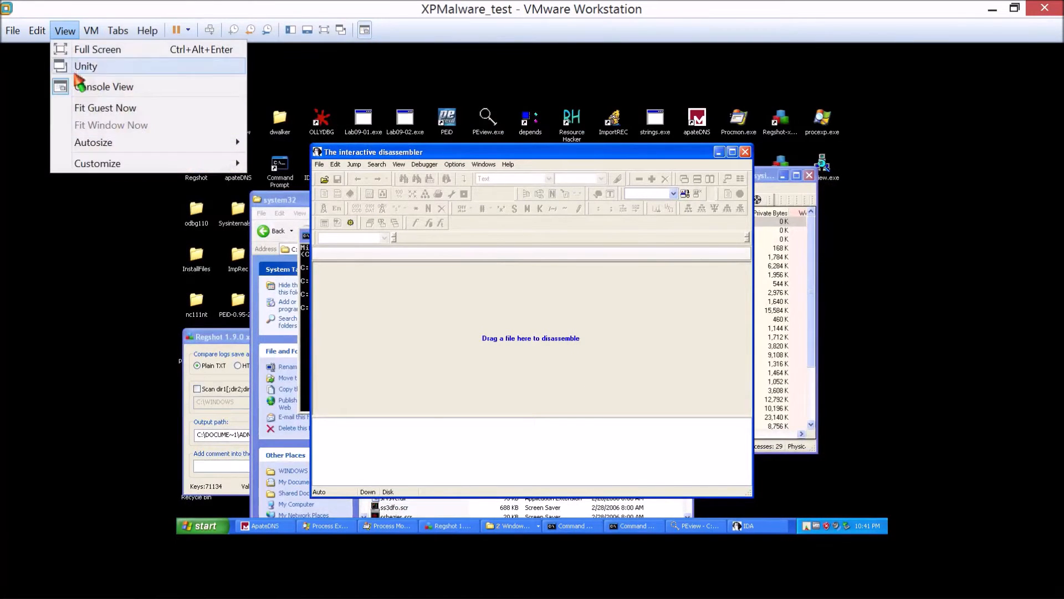
left_click(91, 30)
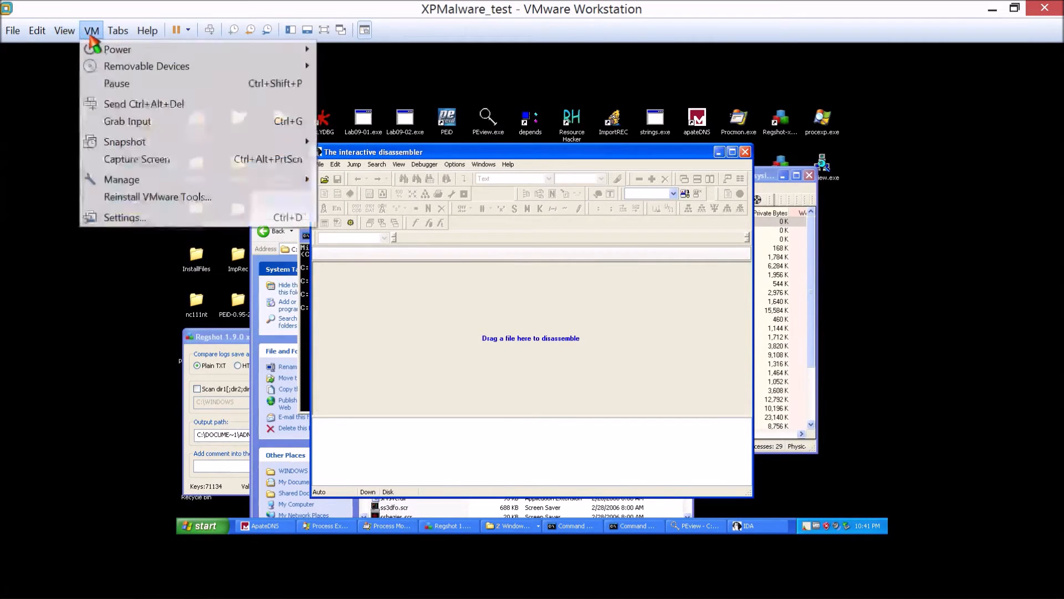
mouse_move(138, 142)
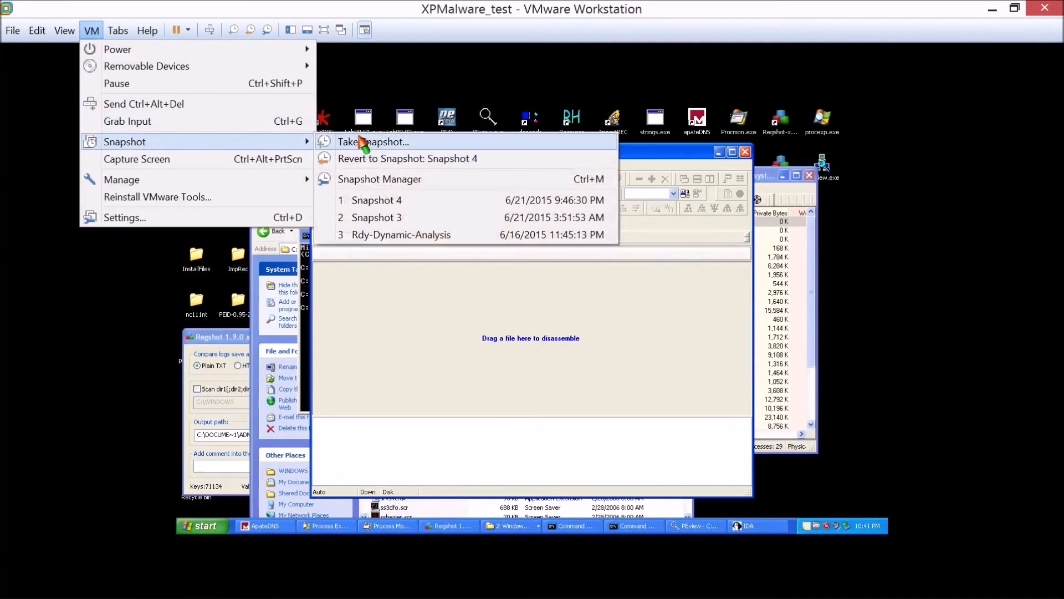
left_click(388, 200)
left_click(571, 328)
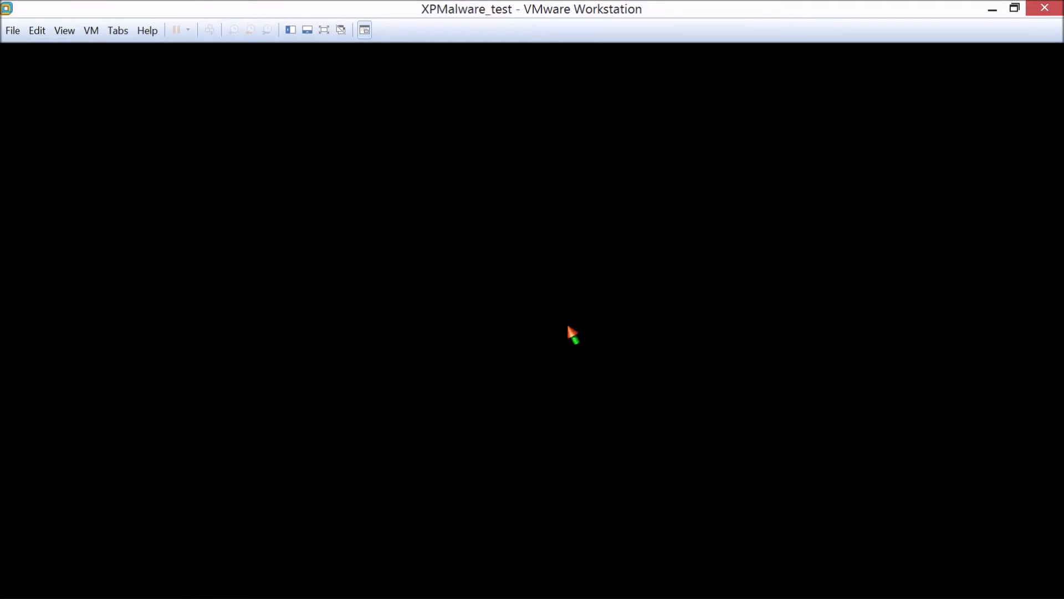
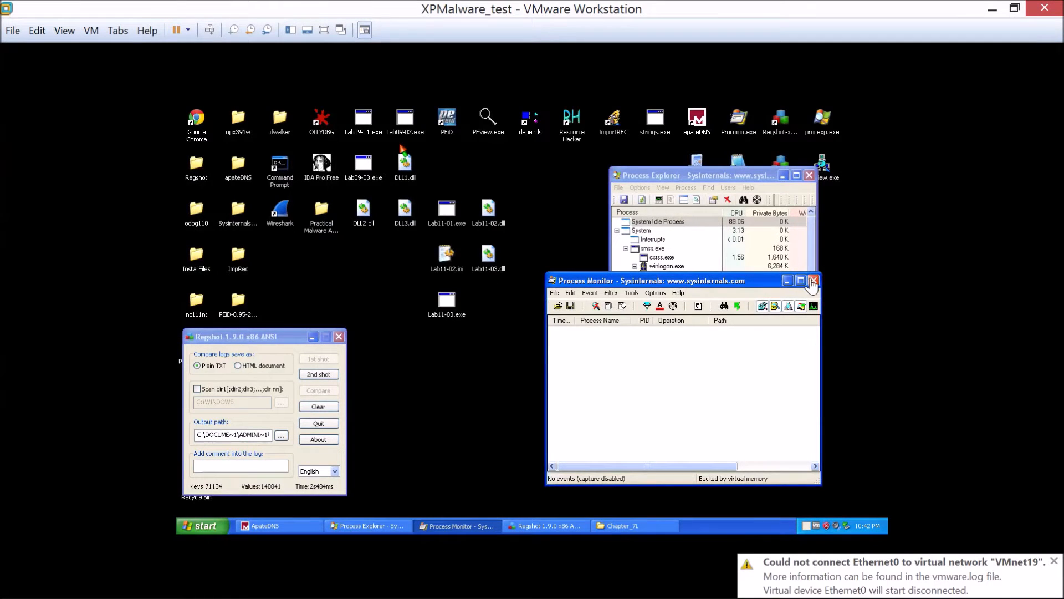
Close the Process Monitor window on the restored virtual machine.
left_click(813, 281)
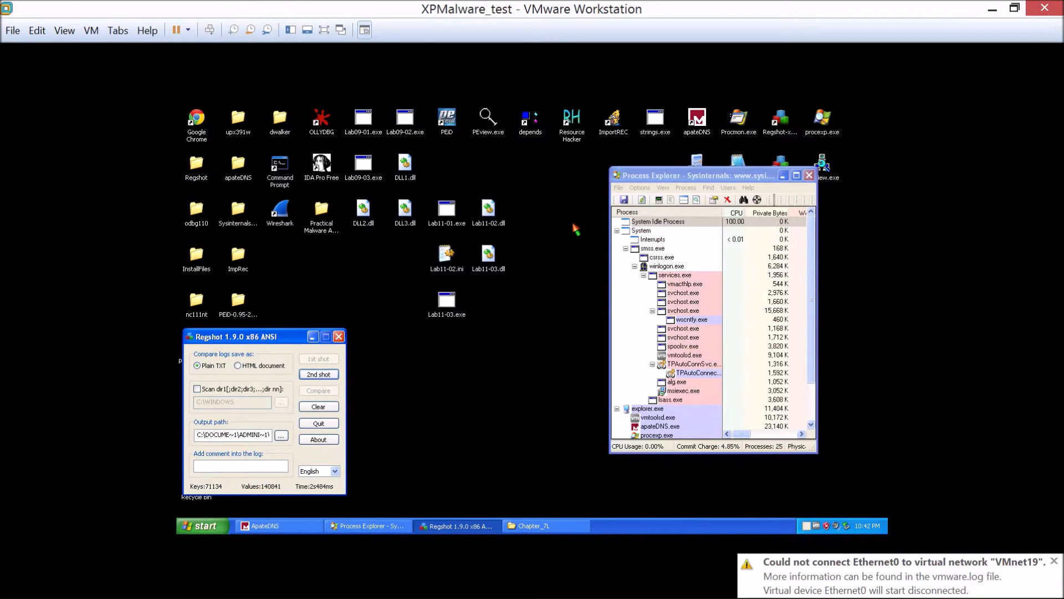
double_click(318, 121)
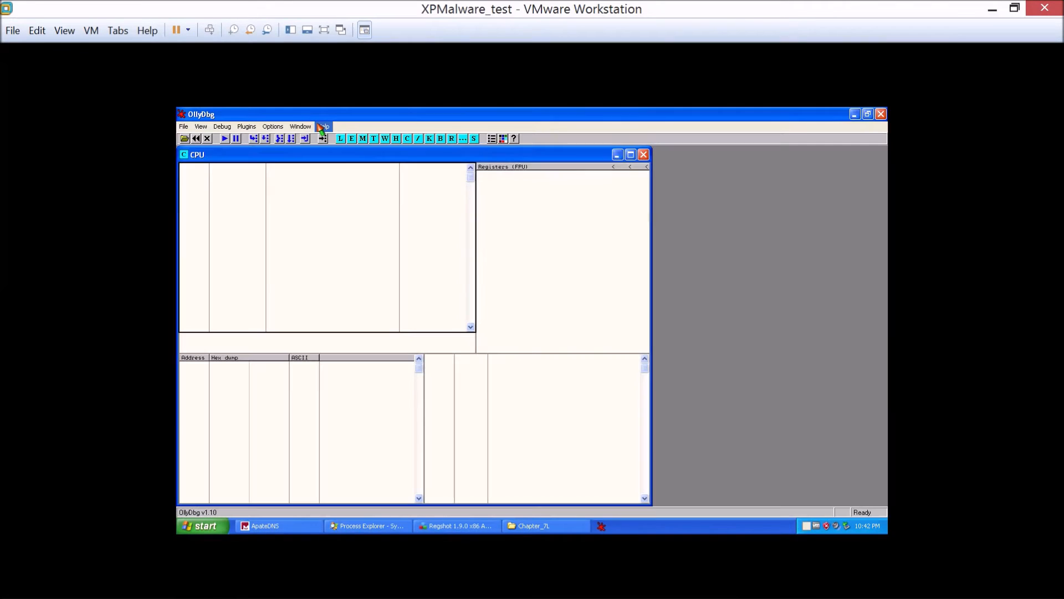
double_click(408, 114)
left_click_drag(420, 138, 261, 212)
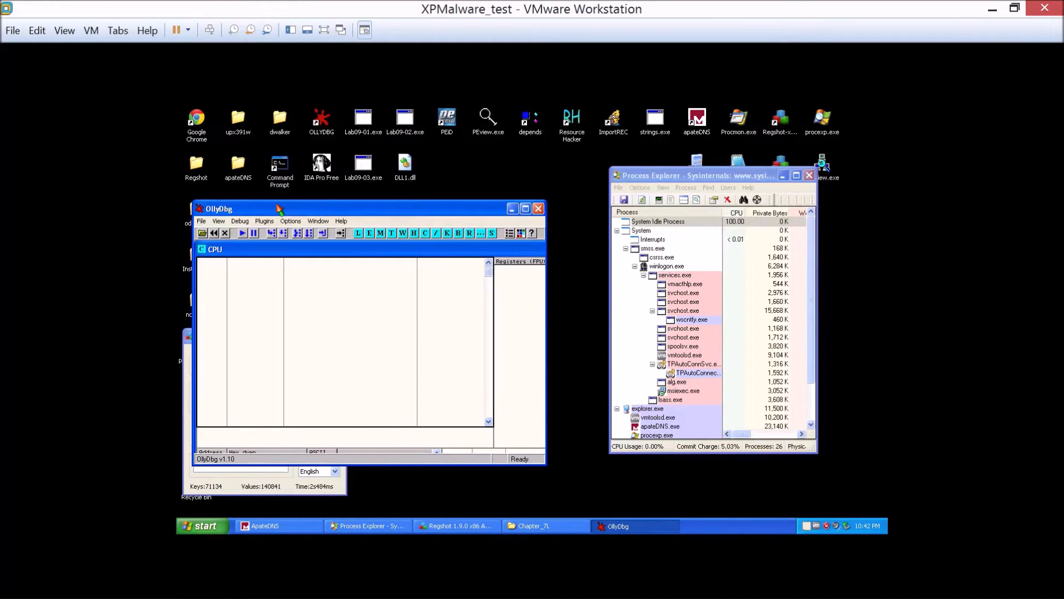
mouse_move(278, 209)
left_mouse_down()
mouse_move(403, 209)
mouse_move(343, 217)
mouse_move(279, 200)
left_mouse_up()
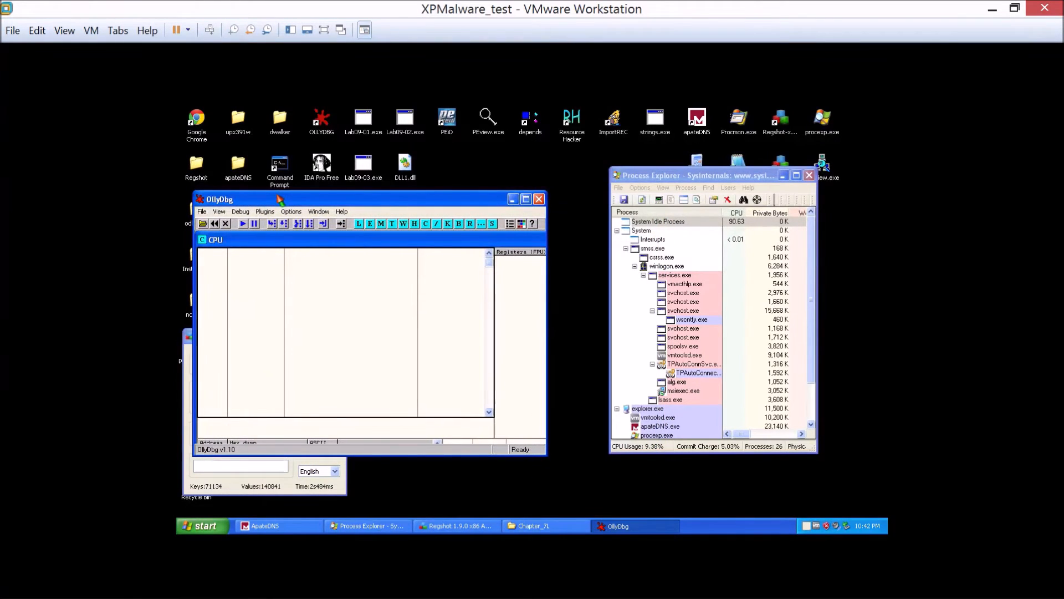
left_click(539, 198)
Launch IDA Pro Free and load Lab11-02.dll from the Desktop as a Portable executable for 80386 with the default options.
left_click(326, 169)
double_click(326, 169)
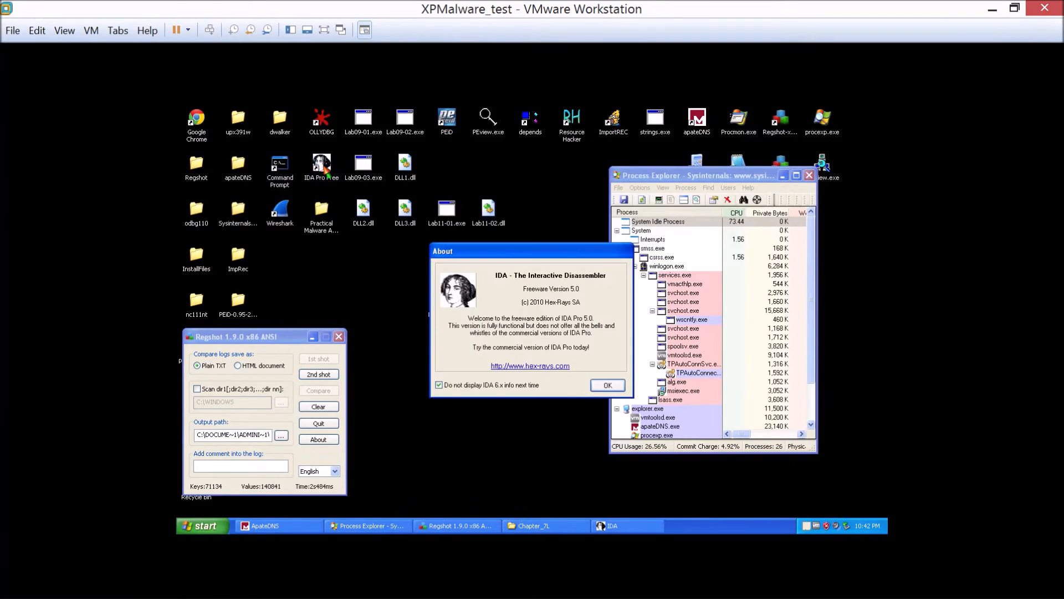
left_click(601, 388)
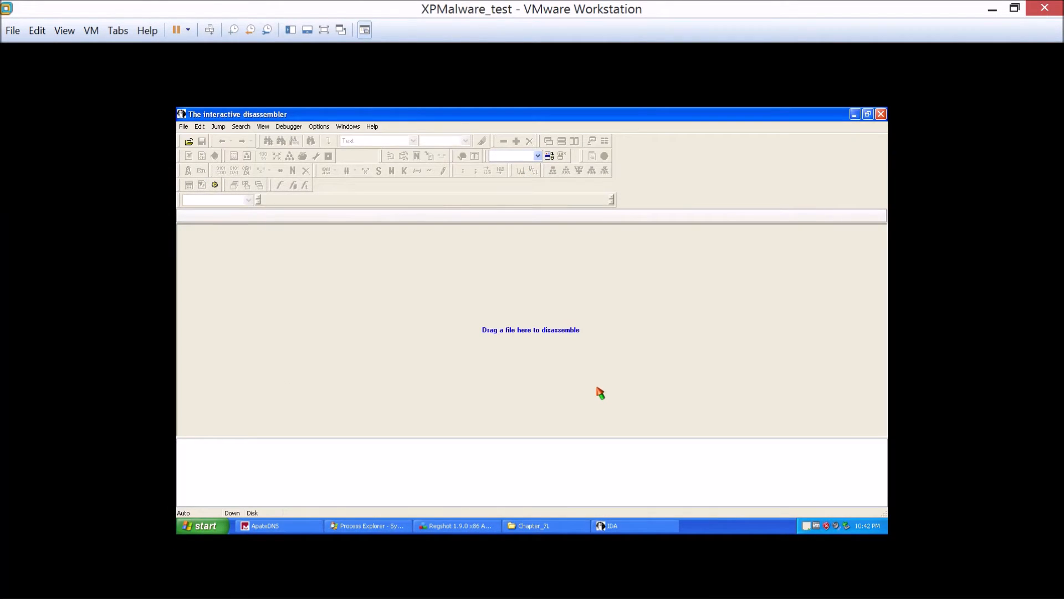
left_click(183, 126)
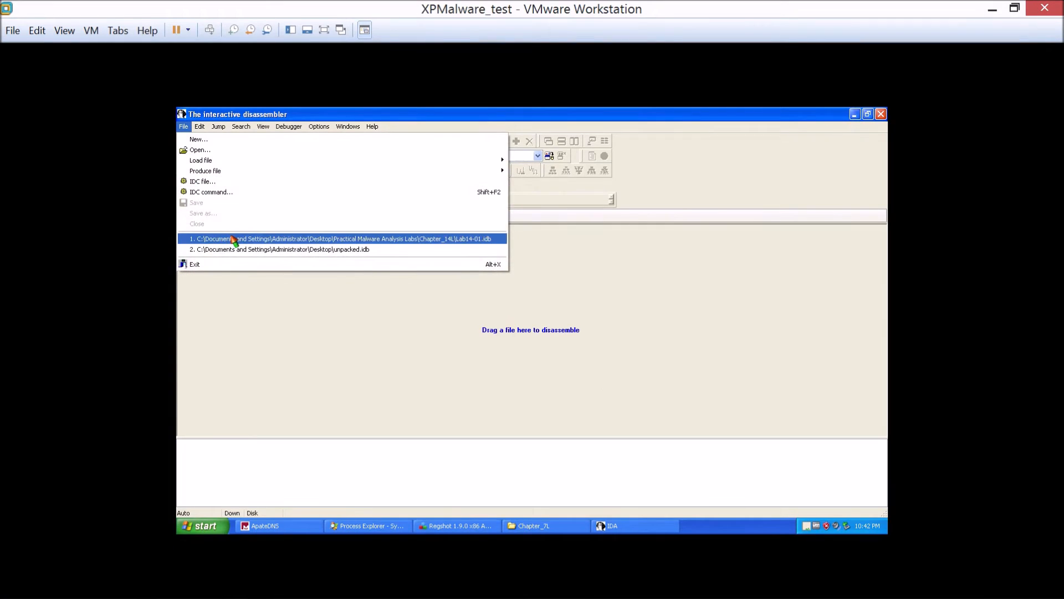
left_click(199, 150)
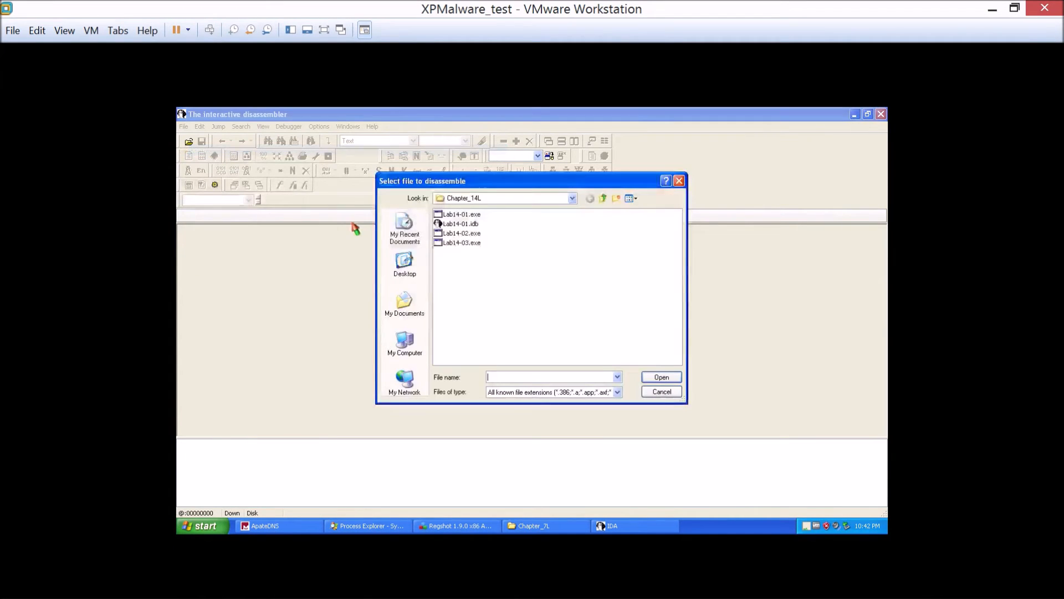
left_click(405, 263)
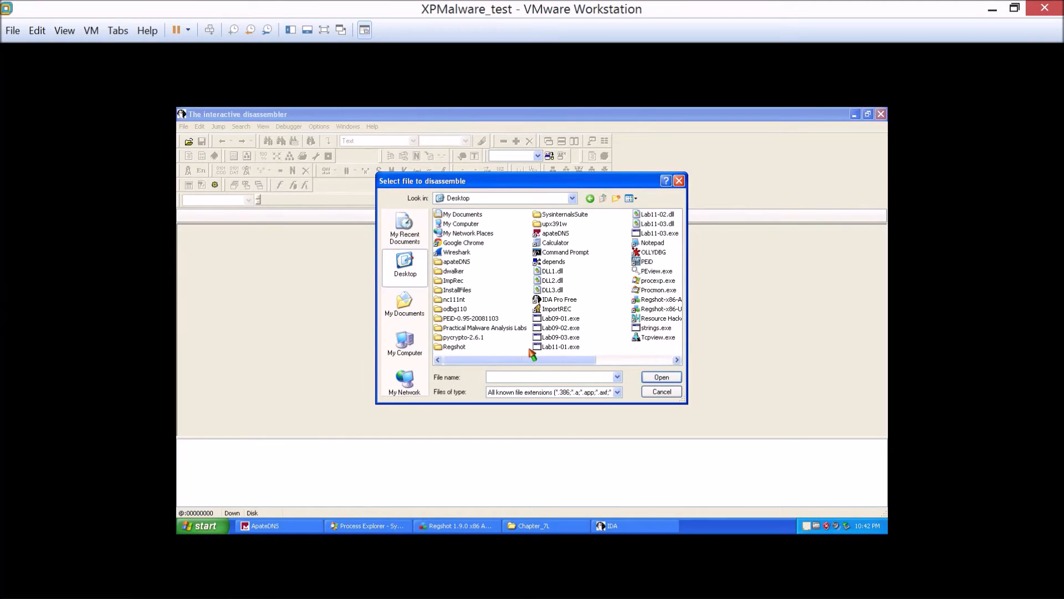
double_click(657, 215)
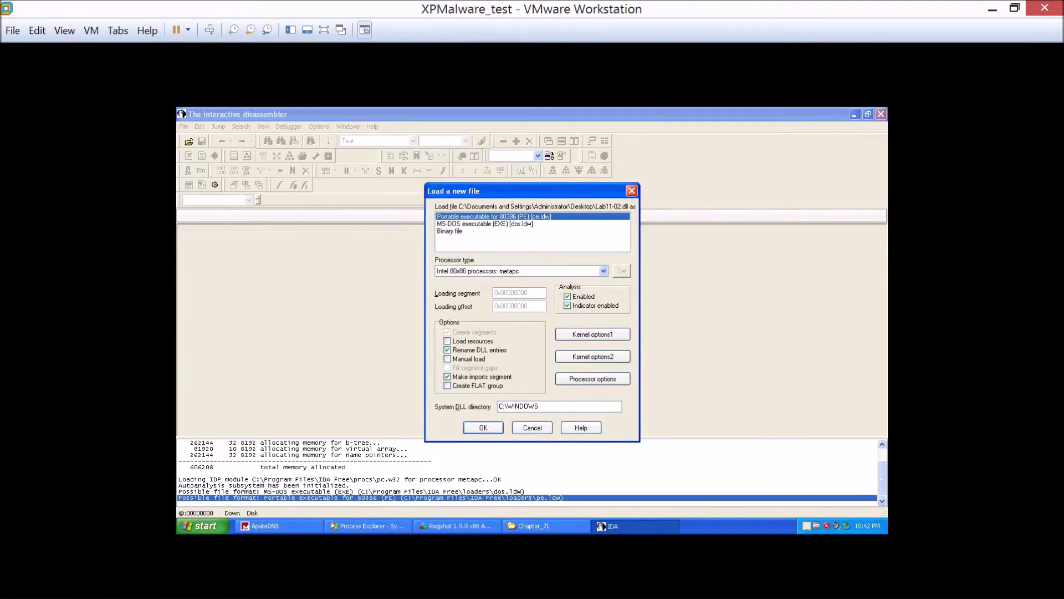
left_click(496, 425)
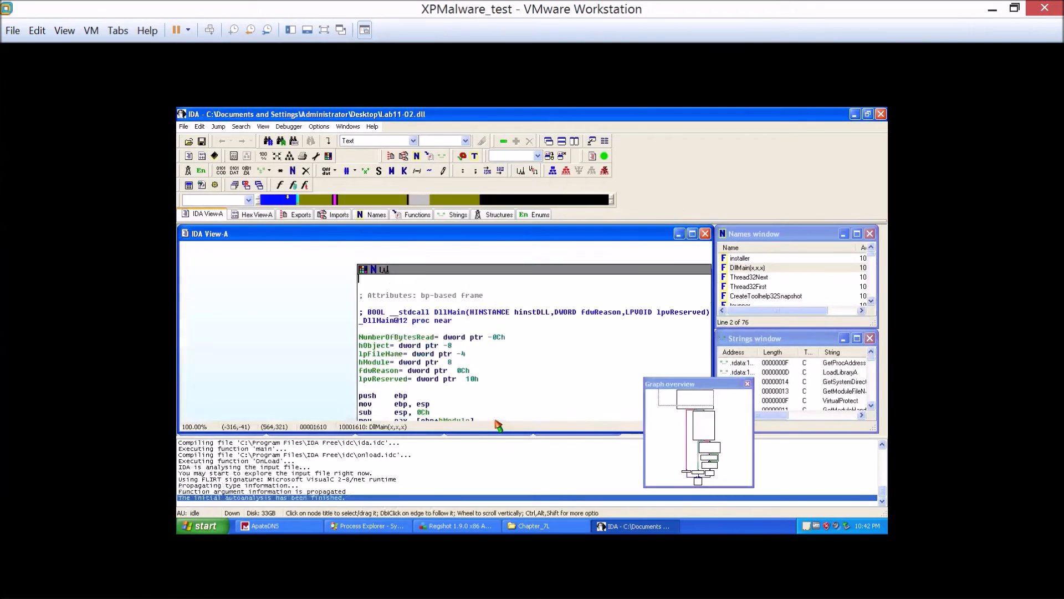
Locate the \\Lab11-02.ini reference in DllMain's loc_10001629 block and highlight aLab1102_ini.
left_click_drag(702, 403, 714, 432)
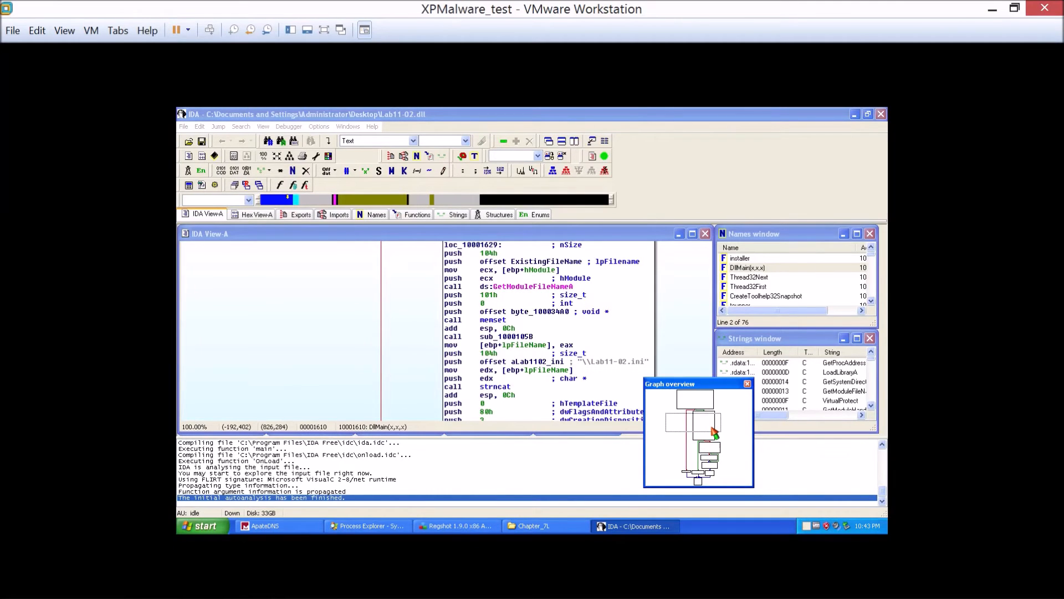
mouse_move(714, 431)
left_mouse_down()
mouse_move(711, 408)
mouse_move(713, 426)
left_mouse_up()
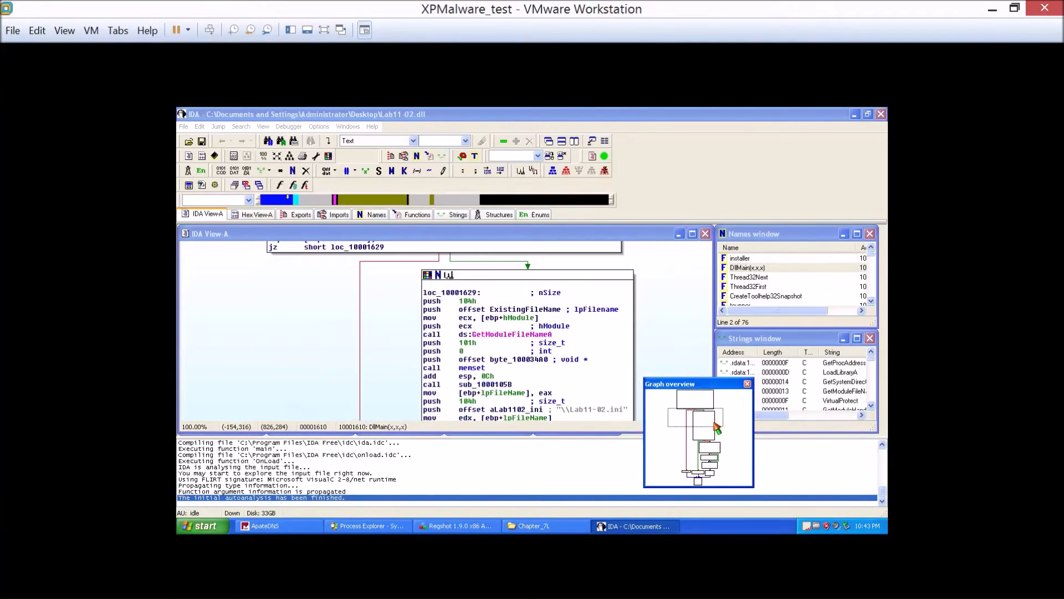
left_click(586, 409)
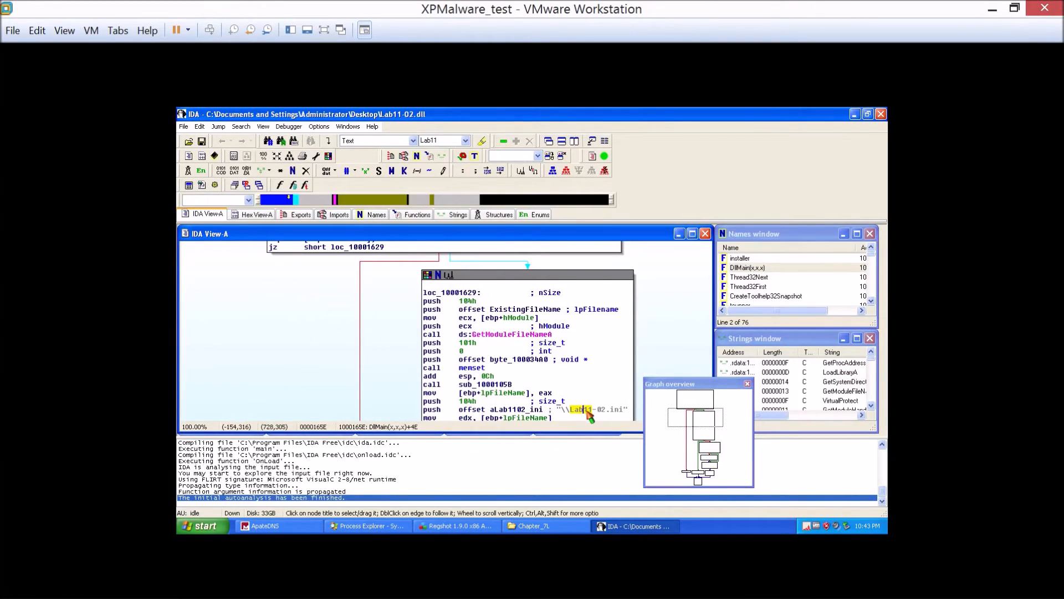
left_click(509, 408)
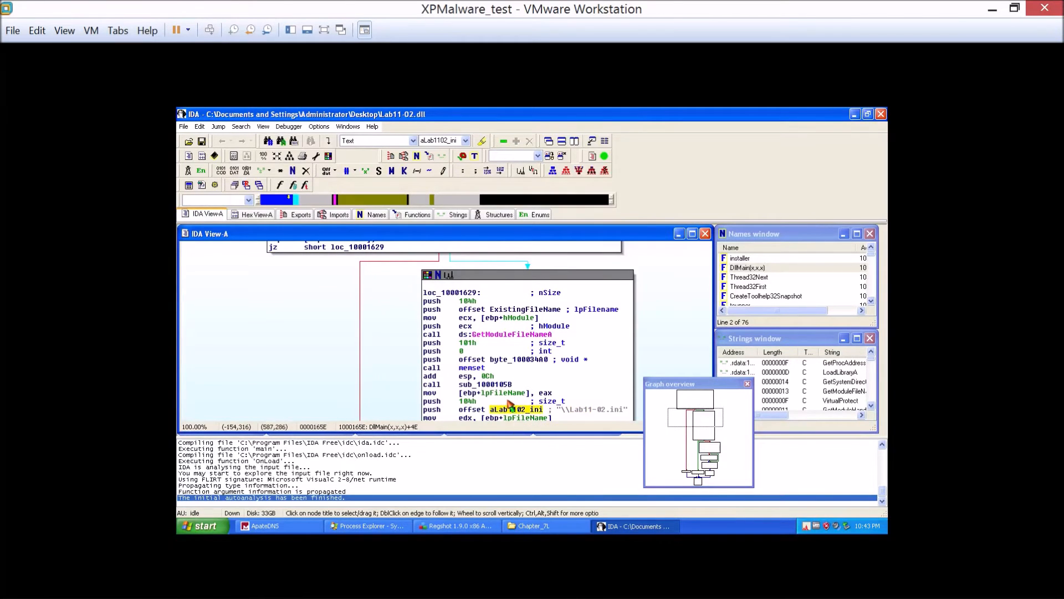
Open sub_1000105B, highlight its GetSystemDirectoryA call, and return to DllMain.
double_click(495, 384)
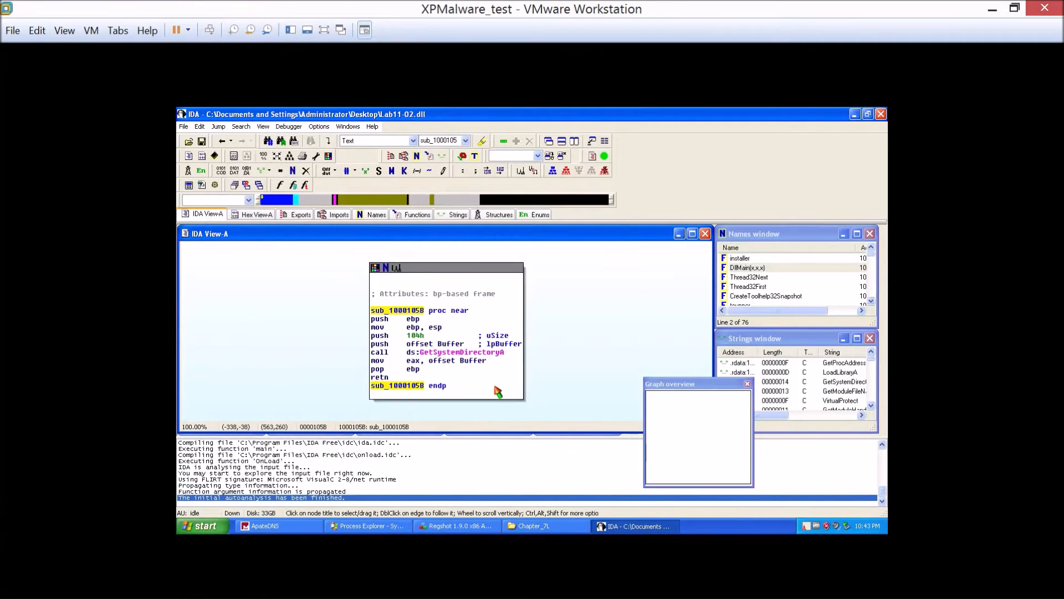
left_click(480, 353)
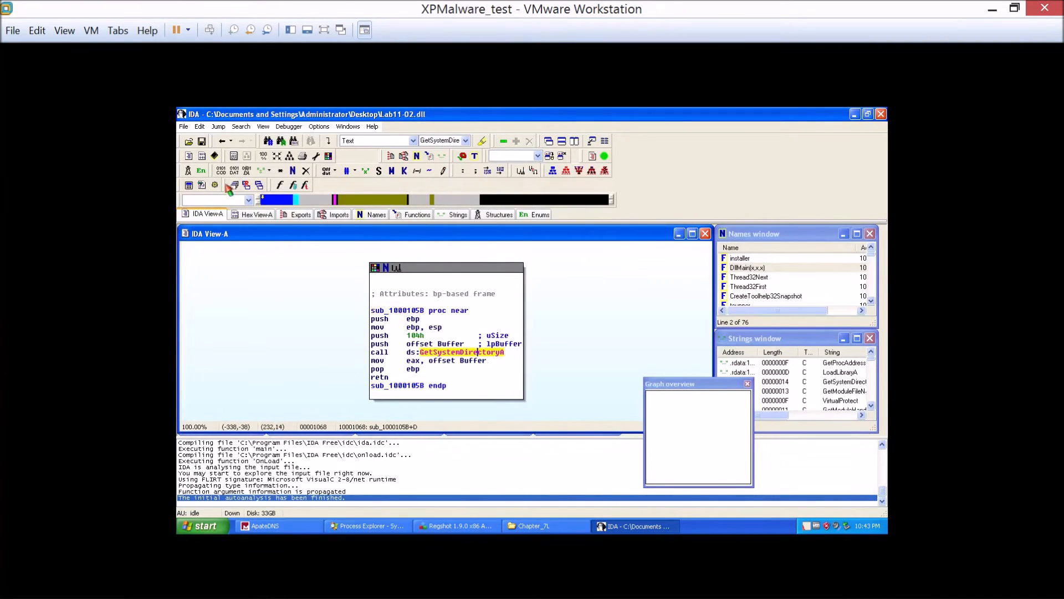
left_click(222, 142)
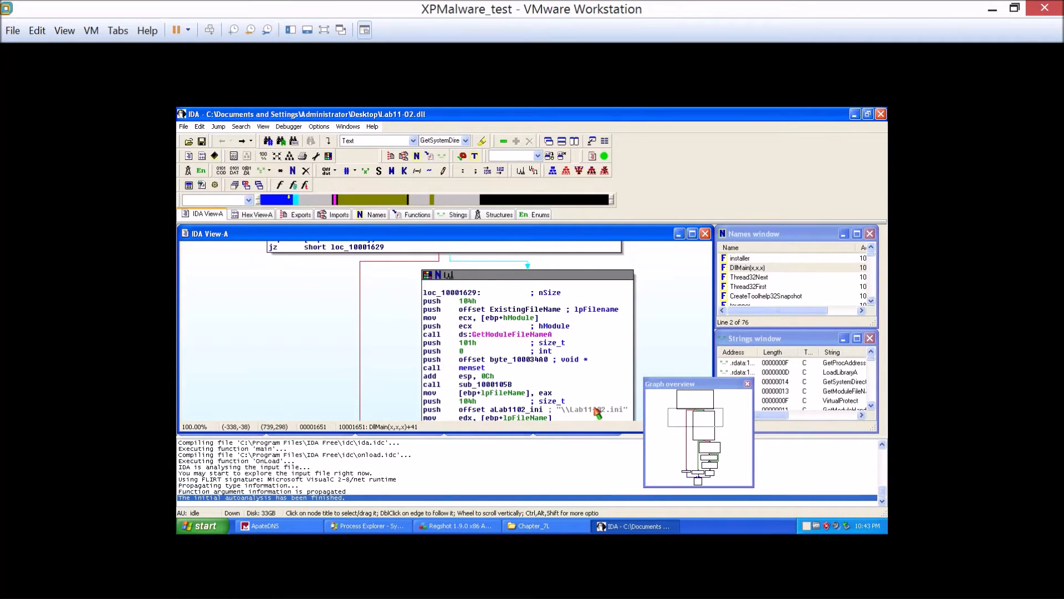
Examine DllMain's code around the sub_1000105B call, the CreateFileA call and its parameters, and the ReadFile block.
scroll(497, 344, "down", 2)
mouse_move(497, 343)
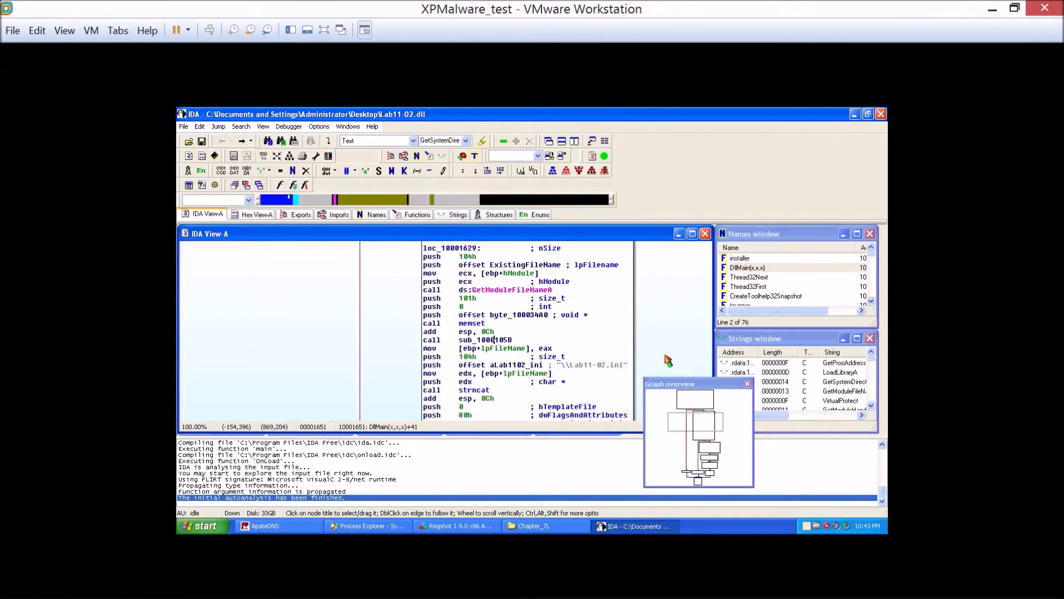
scroll(613, 343, "down", 2)
scroll(610, 338, "down", 2)
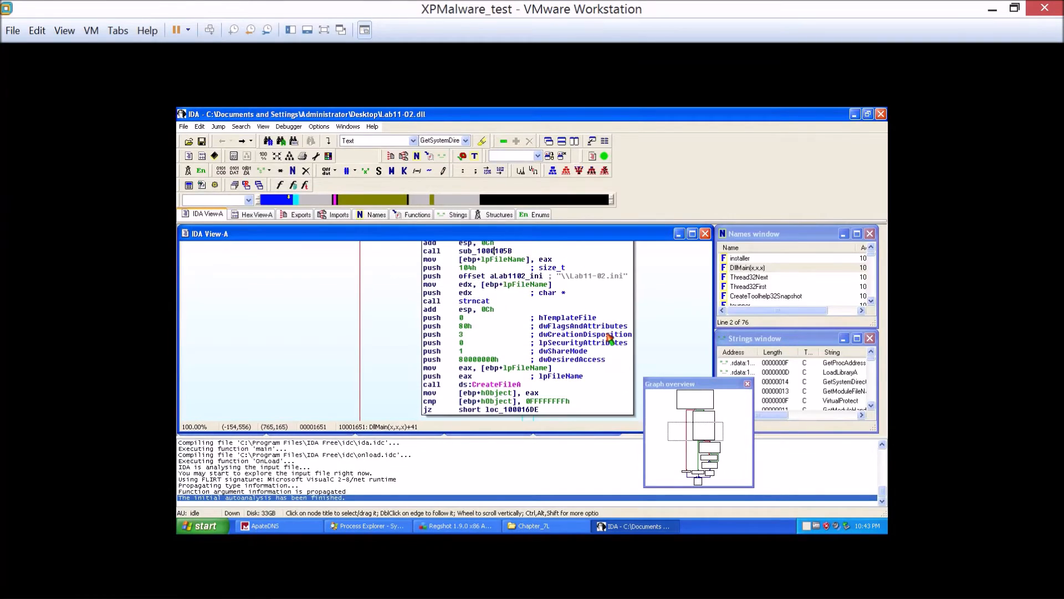
left_click(497, 384)
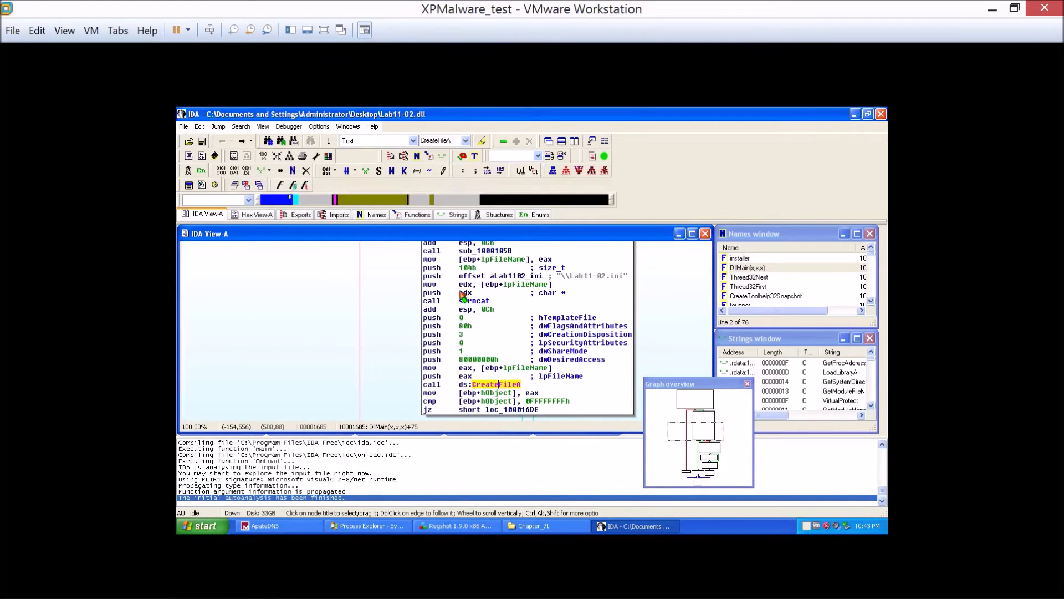
scroll(572, 335, "down", 2)
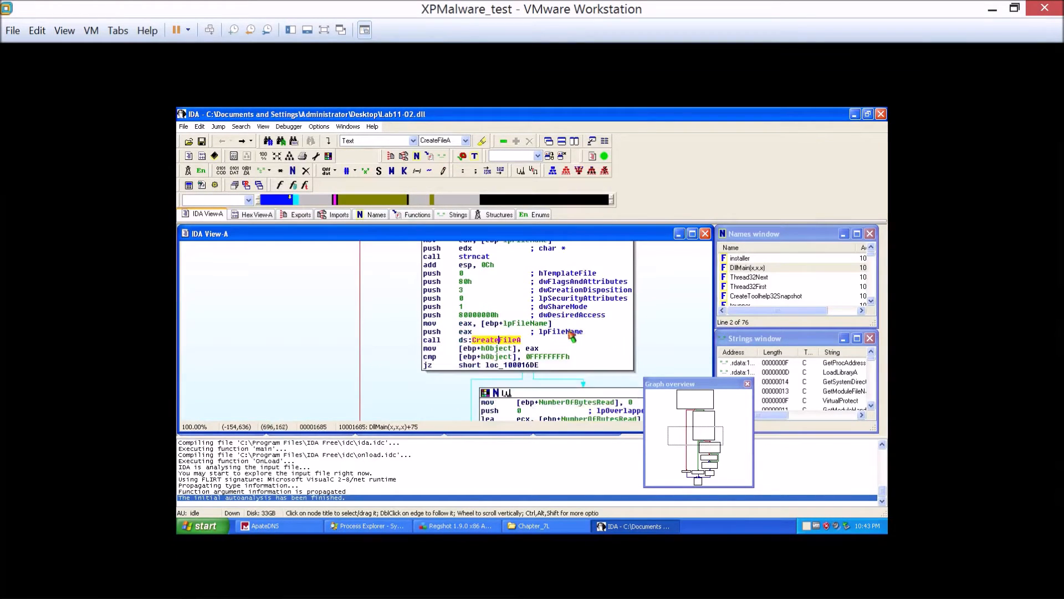
scroll(574, 304, "down", 3)
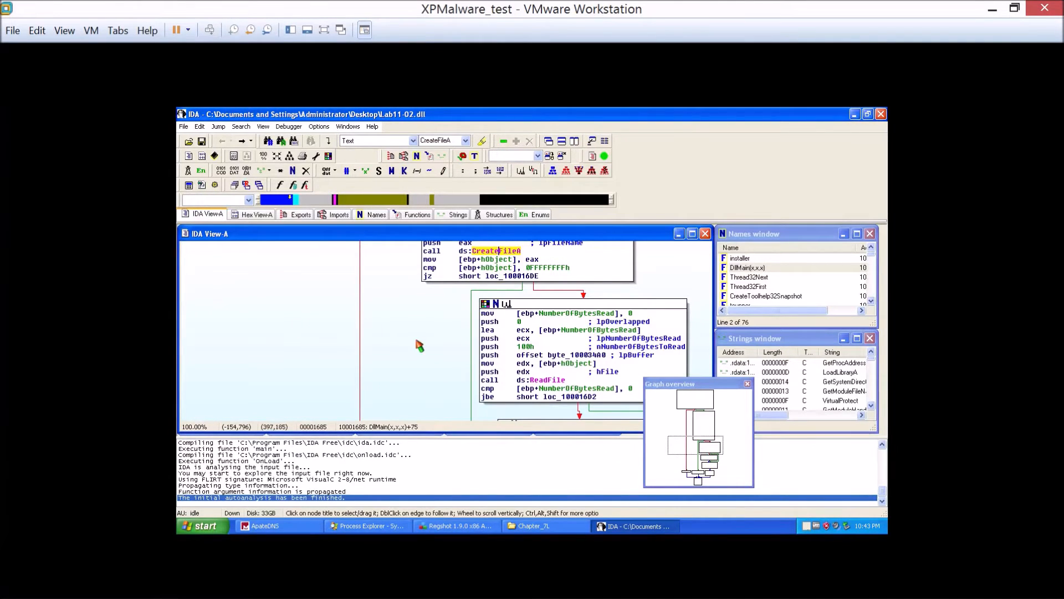
scroll(446, 363, "up", 3)
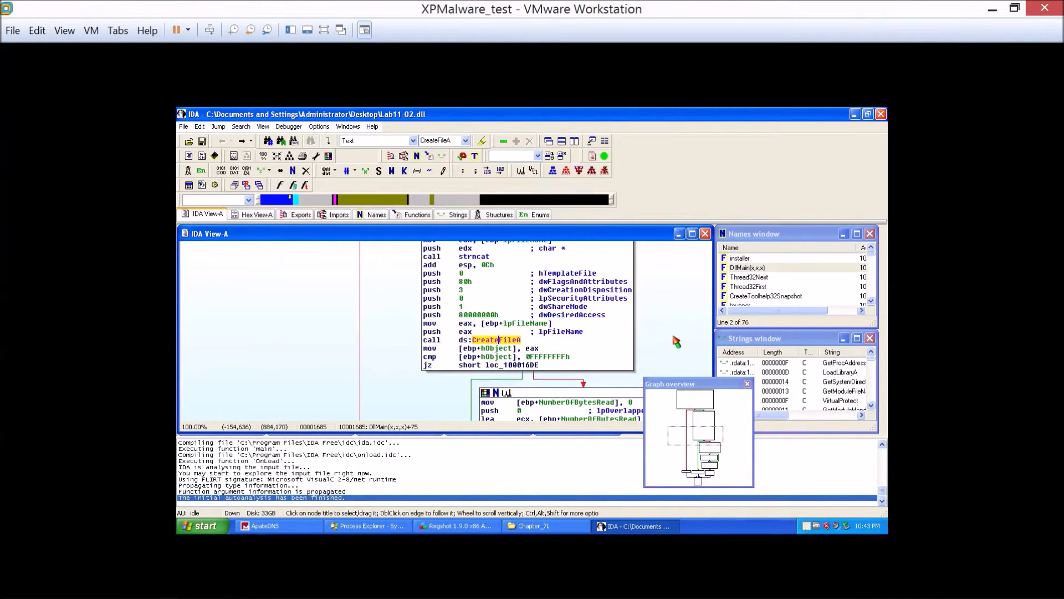
scroll(675, 338, "up", 3)
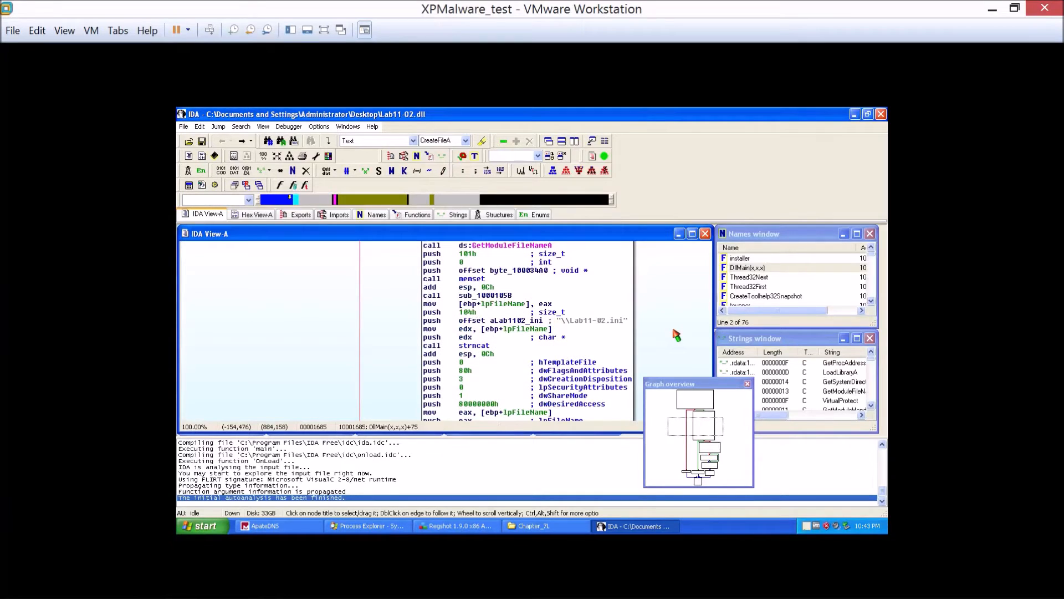
Revisit sub_1000105B from its call in DllMain to recheck its code, and go back to the calling block.
left_click(506, 295)
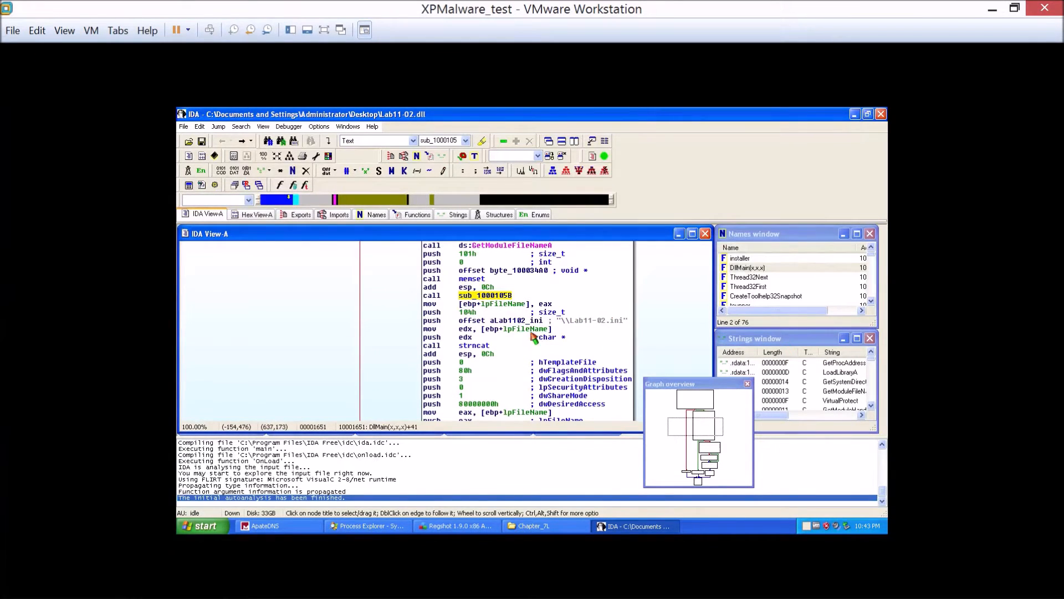
double_click(480, 298)
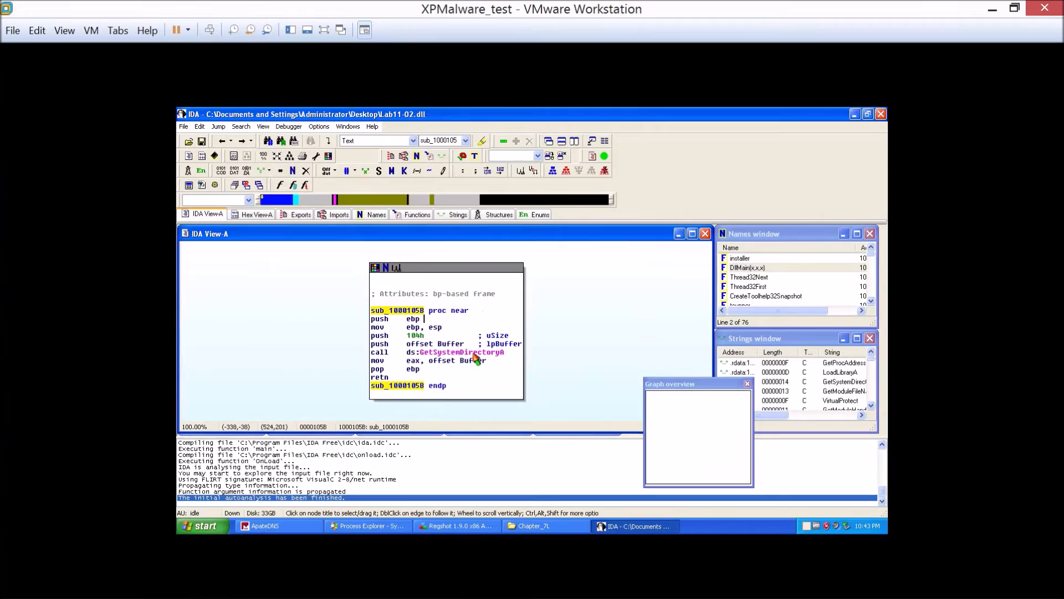
left_click(222, 144)
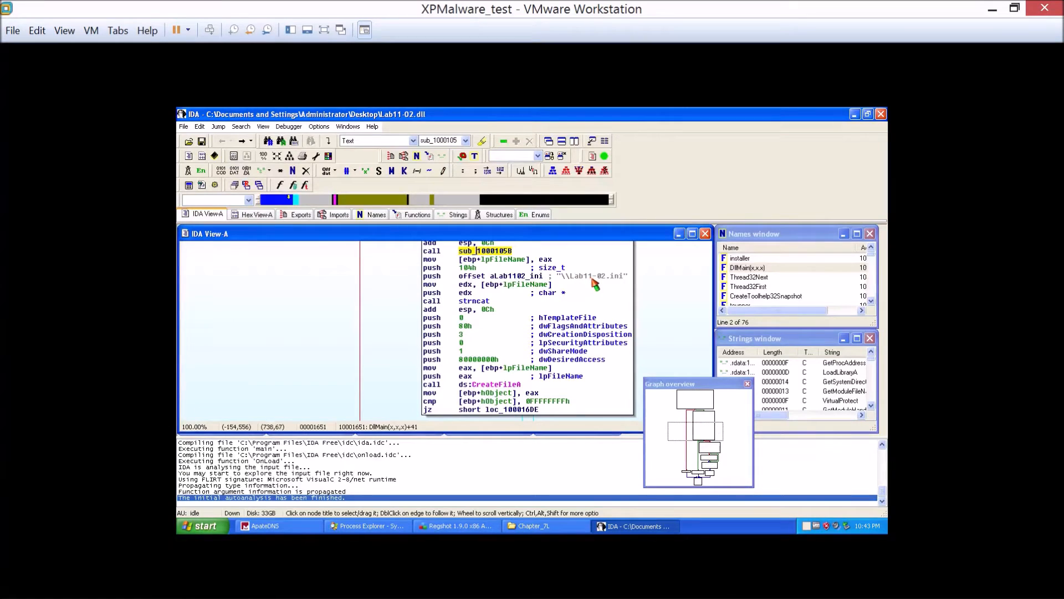
Inspect the DllMain instructions around the strncat call and the \\Lab11-02.ini string that precede CreateFileA.
left_click(616, 278)
right_click(654, 274)
left_click(493, 324)
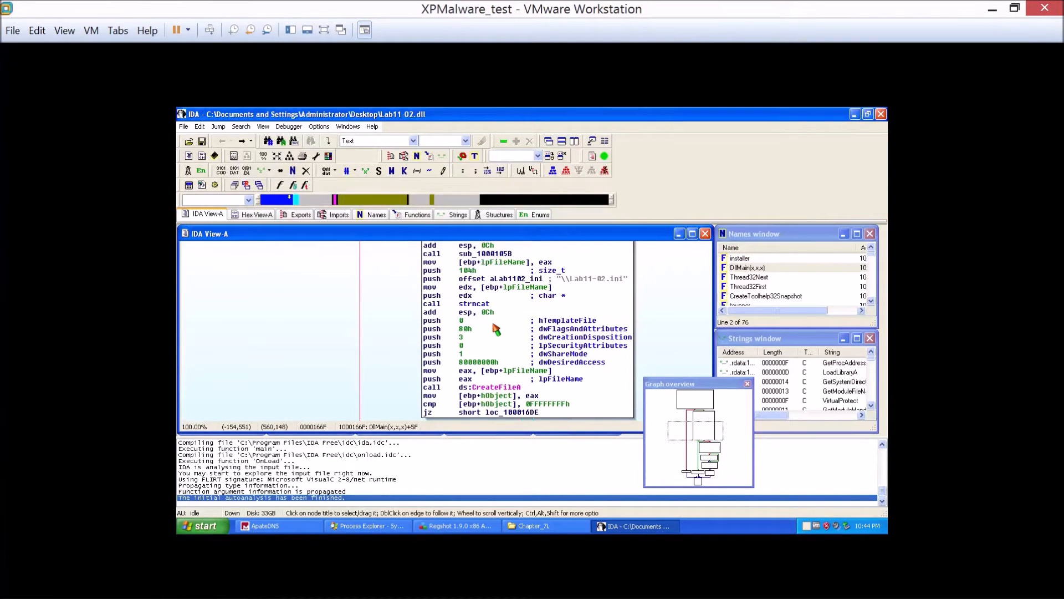
left_click(488, 313)
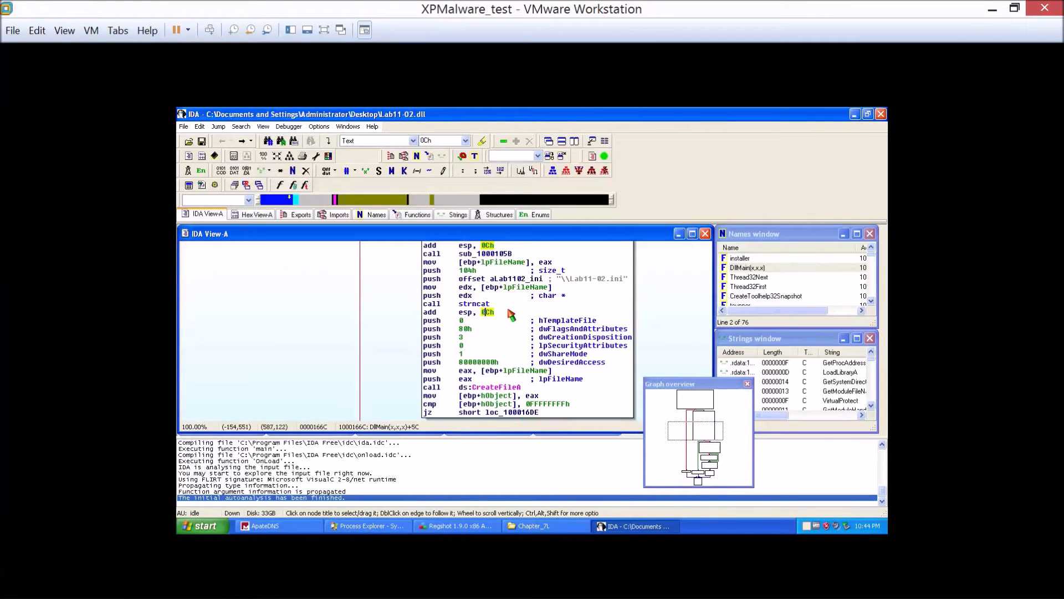
left_click(564, 287)
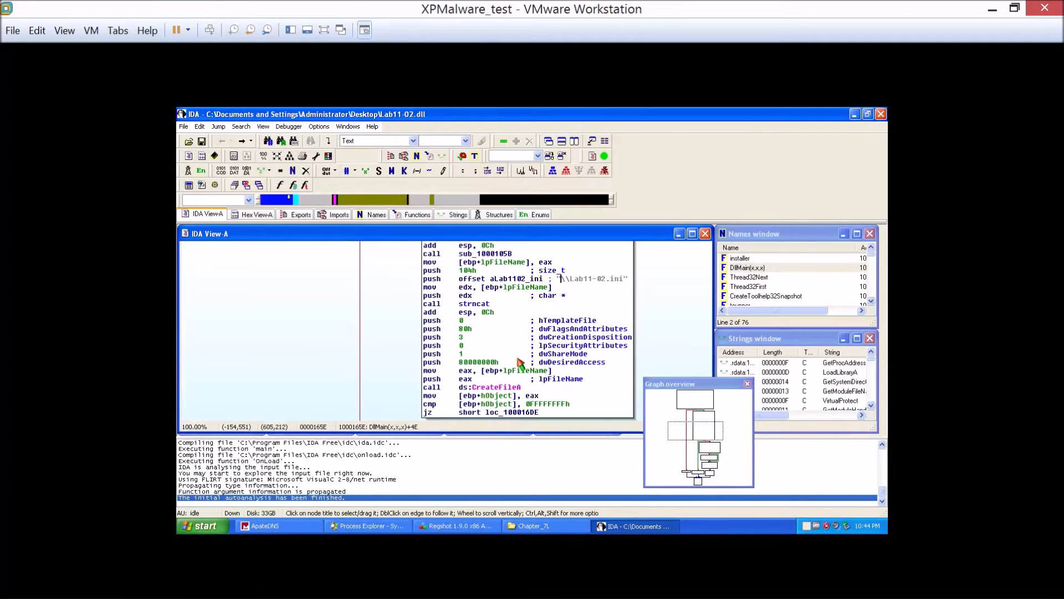
Examine the ReadFile prototype and DllMain's closing blocks down to loc_100016E0, moving the Graph overview clear of the code.
scroll(521, 363, "down", 3)
scroll(523, 362, "down", 1)
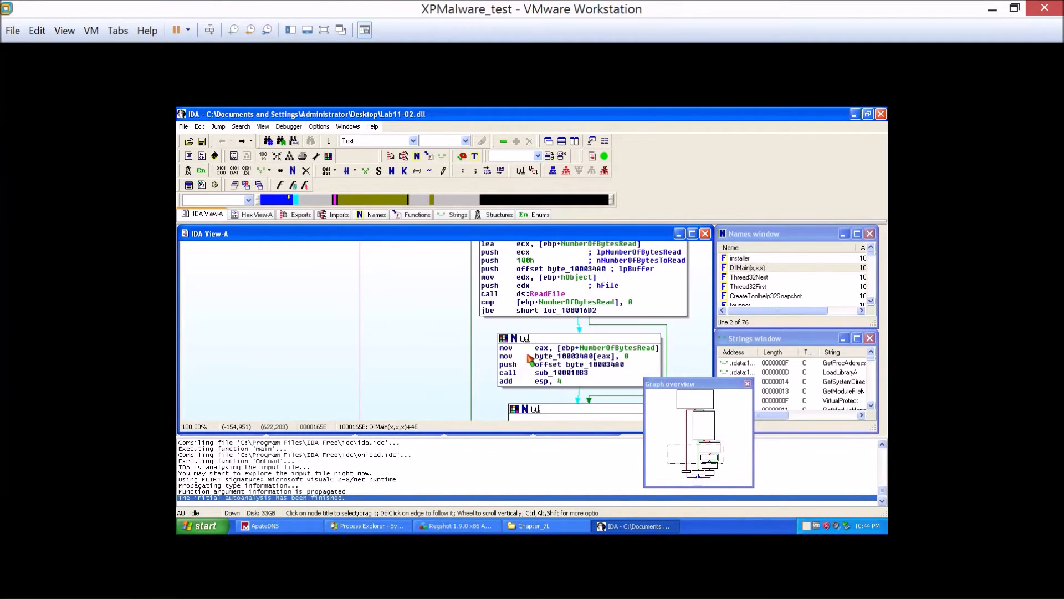
scroll(531, 360, "up", 1)
mouse_move(554, 345)
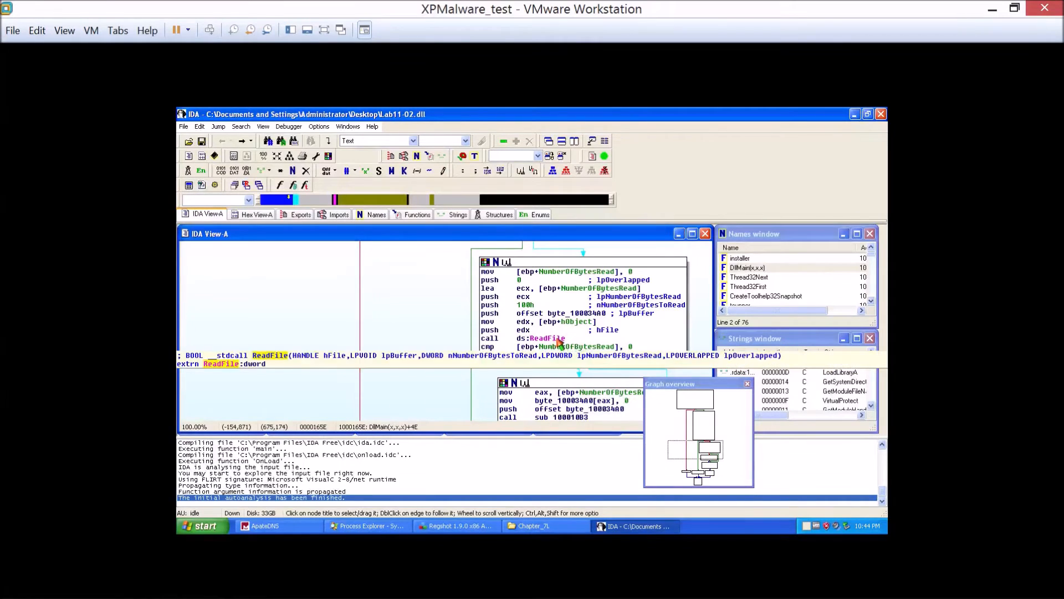
scroll(557, 347, "down", 3)
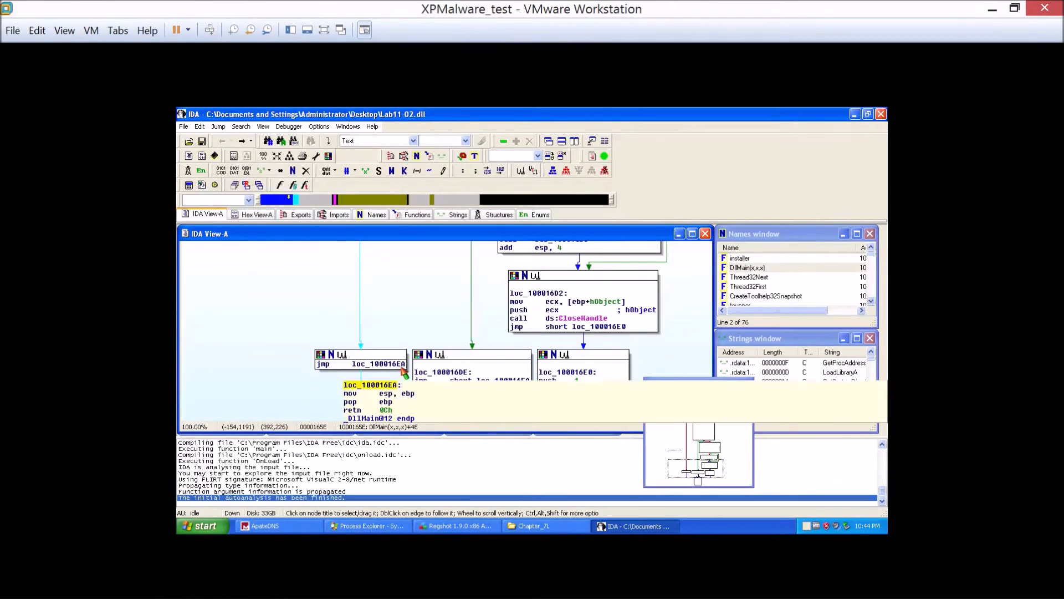
left_click_drag(711, 384, 764, 374)
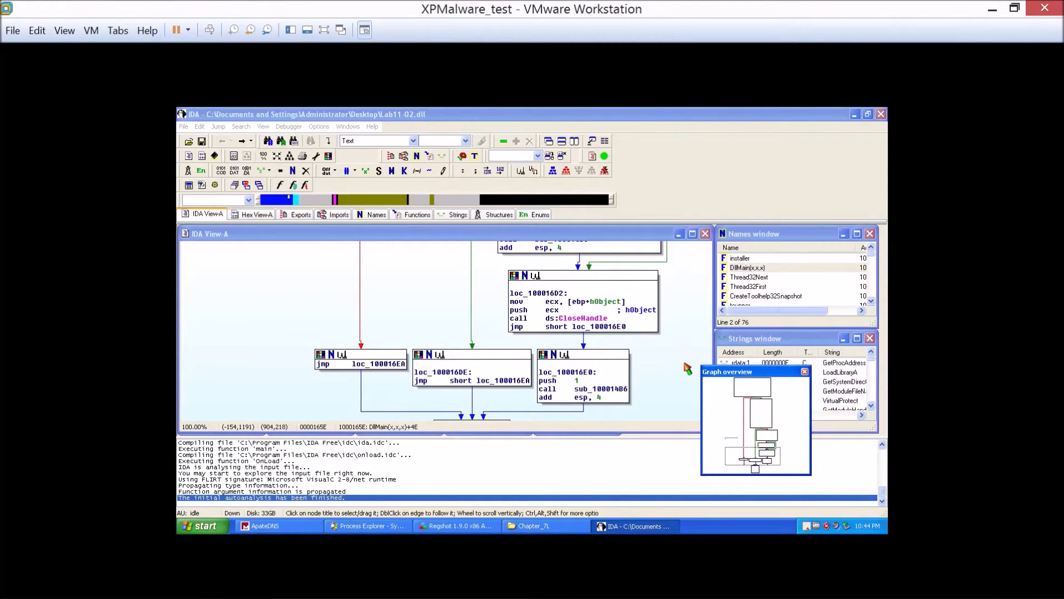
Minimize IDA and open Lab11-02.ini from the desktop in Notepad to inspect its contents, closing the file when done.
left_click_drag(732, 373, 703, 332)
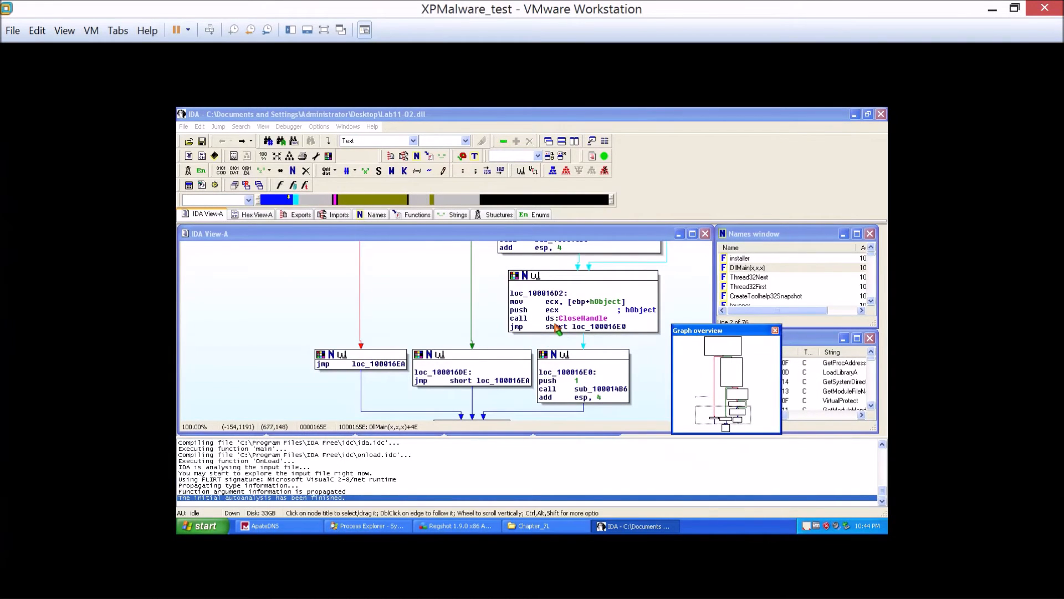
scroll(421, 313, "up", 3)
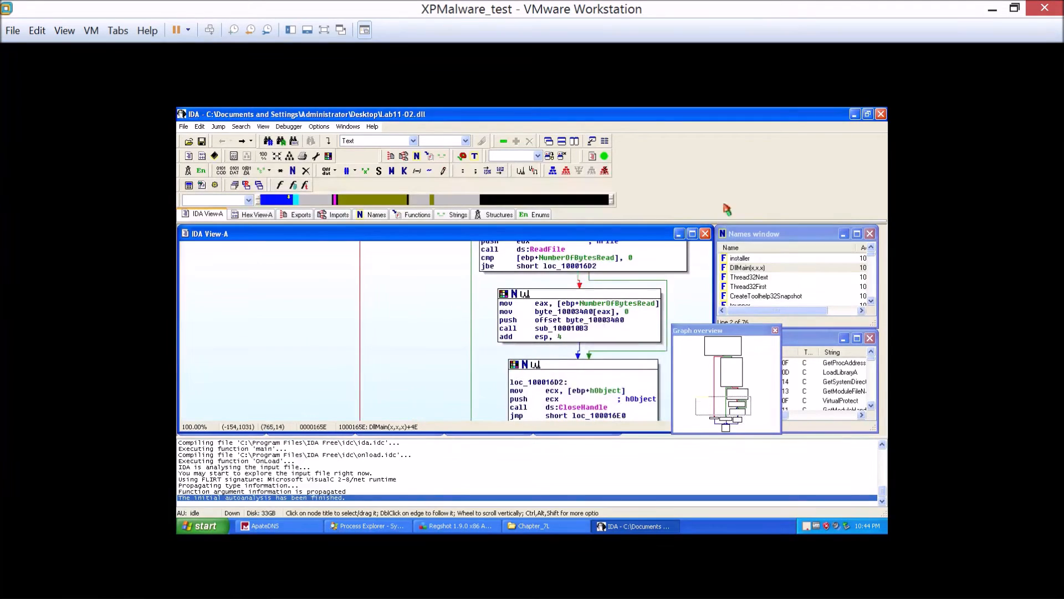
left_click(854, 115)
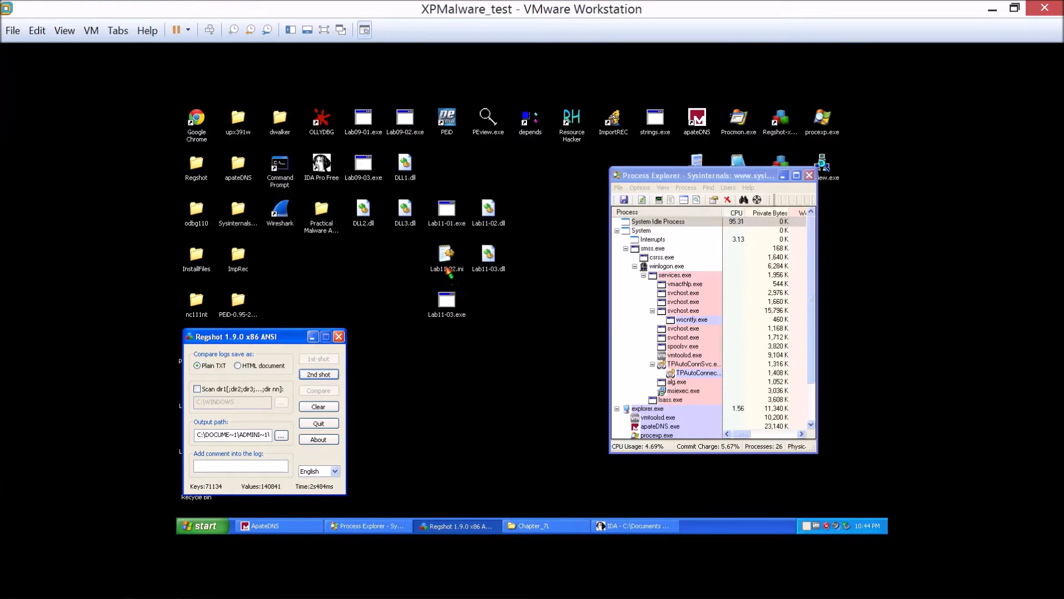
double_click(448, 268)
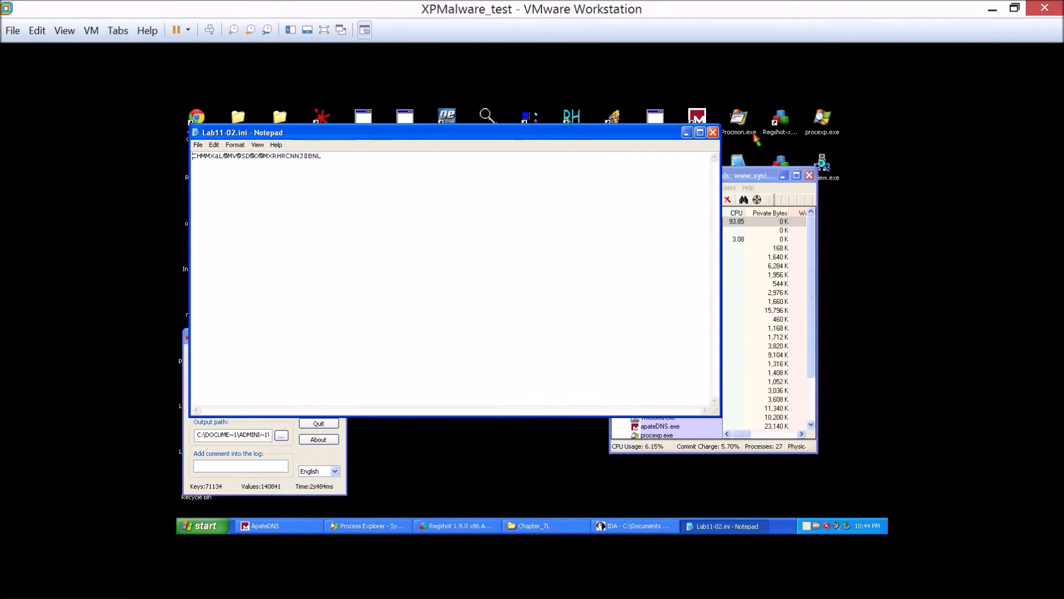
left_click(712, 132)
Move the Process Explorer and Regshot windows clear of the desktop icons.
left_click_drag(714, 178, 655, 164)
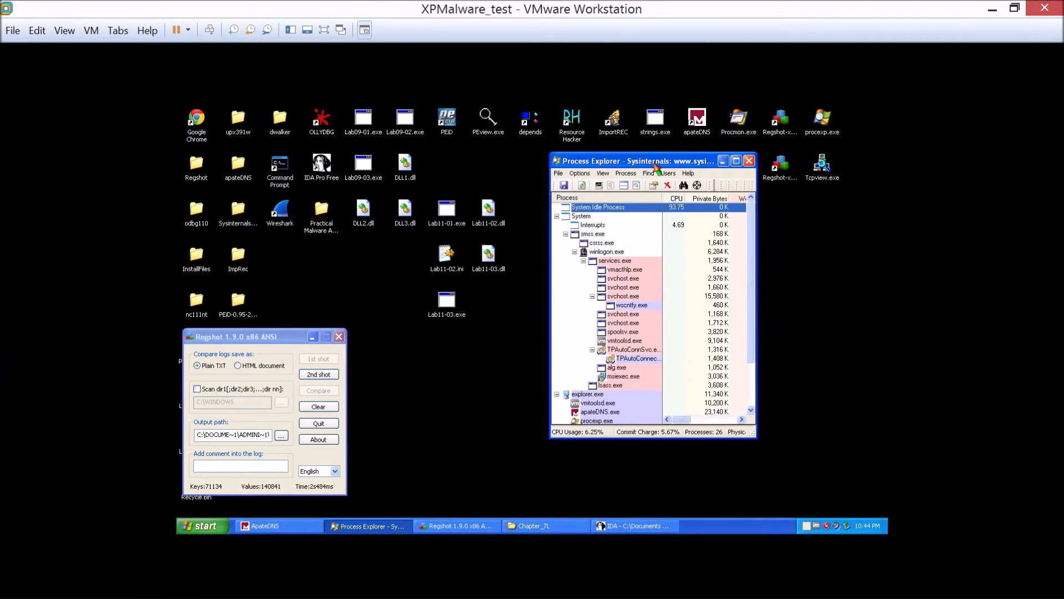
left_click_drag(220, 340, 329, 341)
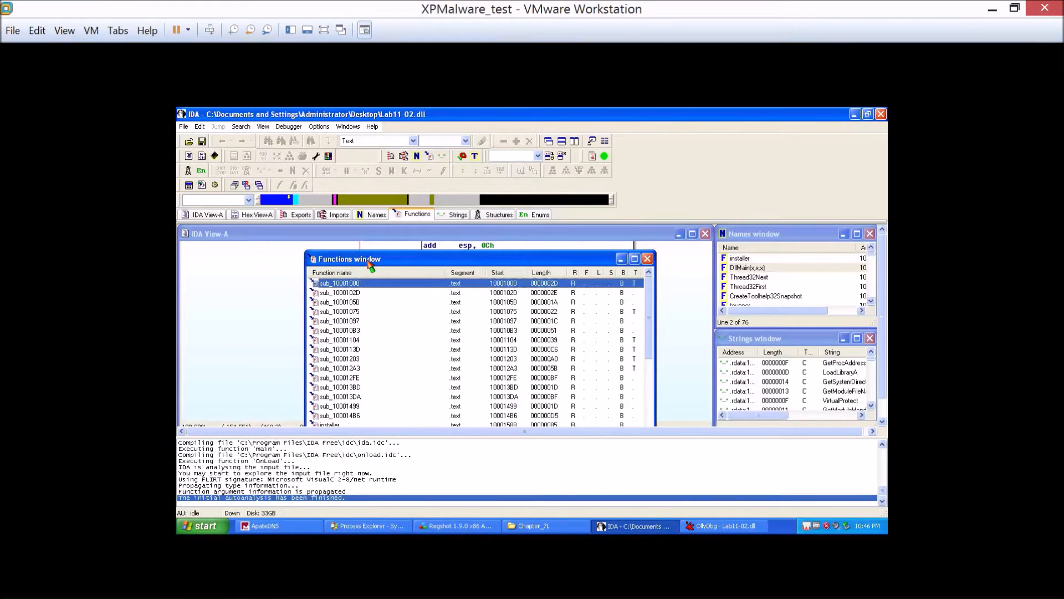
mouse_move(370, 266)
left_mouse_down()
mouse_move(391, 288)
mouse_move(409, 364)
mouse_move(393, 369)
mouse_move(349, 261)
left_mouse_up()
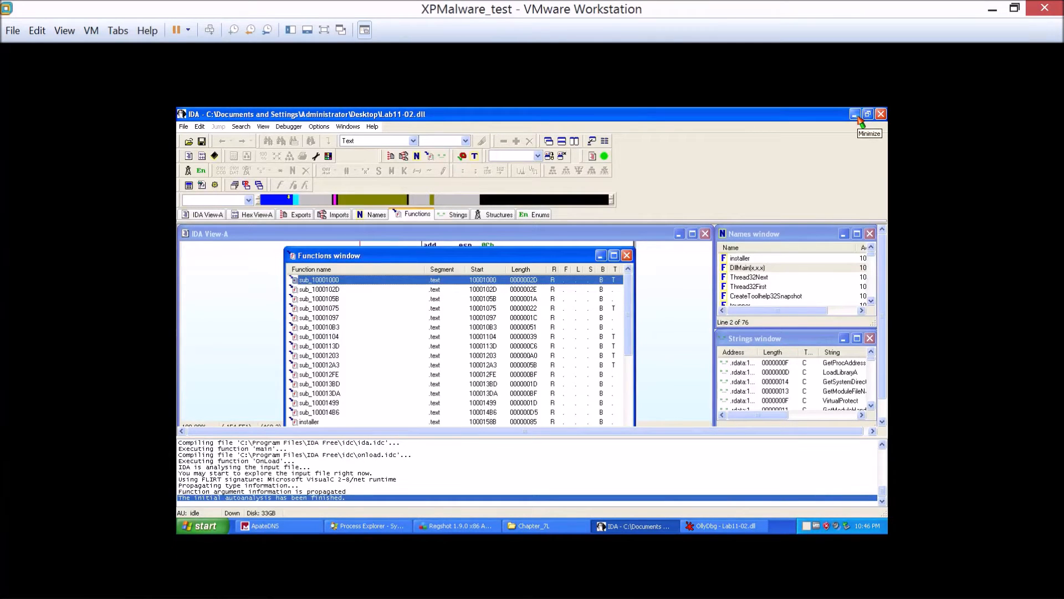
Close the Functions window in IDA and recheck DllMain from the \\Lab11-02.ini string down to the ReadFile block.
left_click(626, 255)
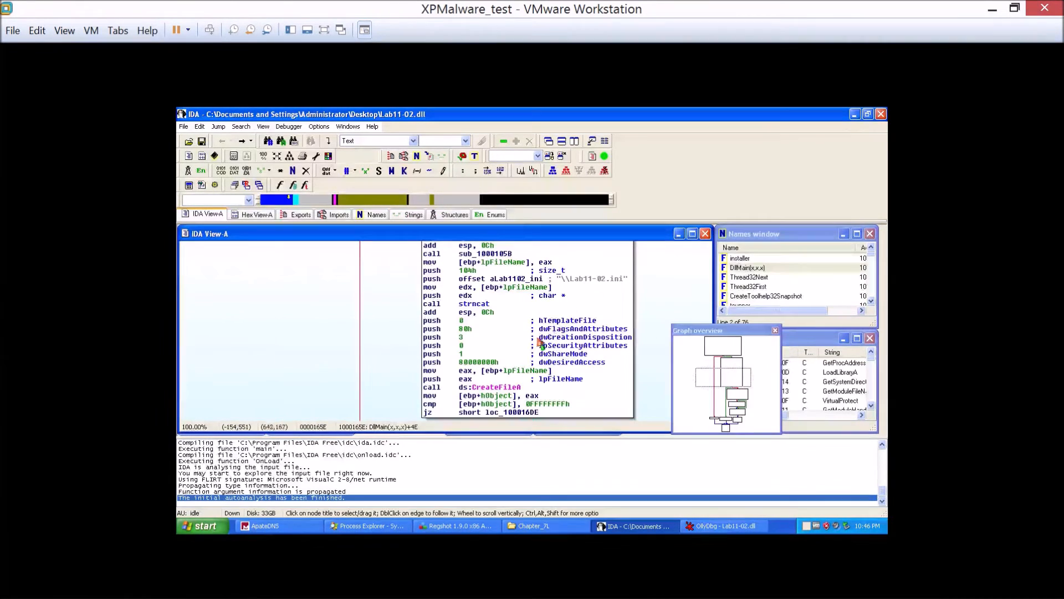
scroll(515, 347, "up", 1)
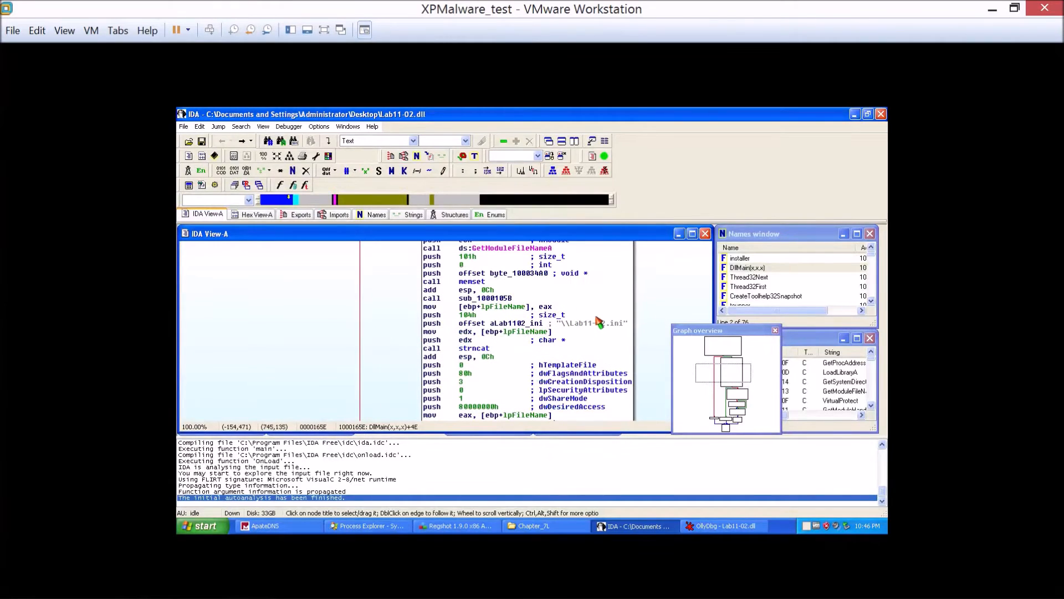
left_click(589, 321)
scroll(526, 334, "down", 5)
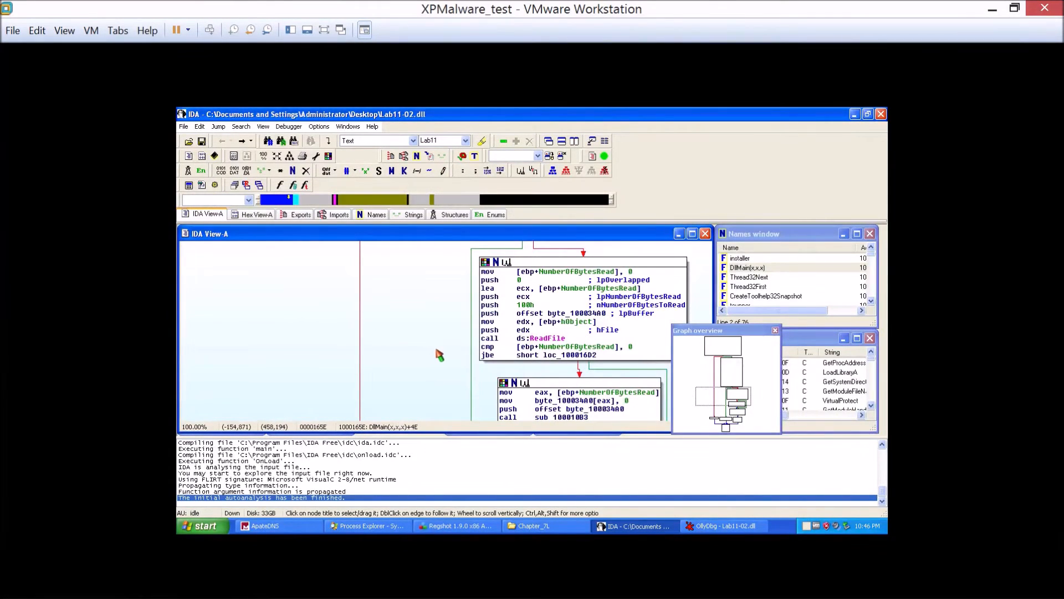
scroll(440, 355, "down", 1)
Switch to OllyDbg to inspect the Lab11-02.dll disassembly, moving its window clear of the ReadFile code in IDA.
key("alt+Tab")
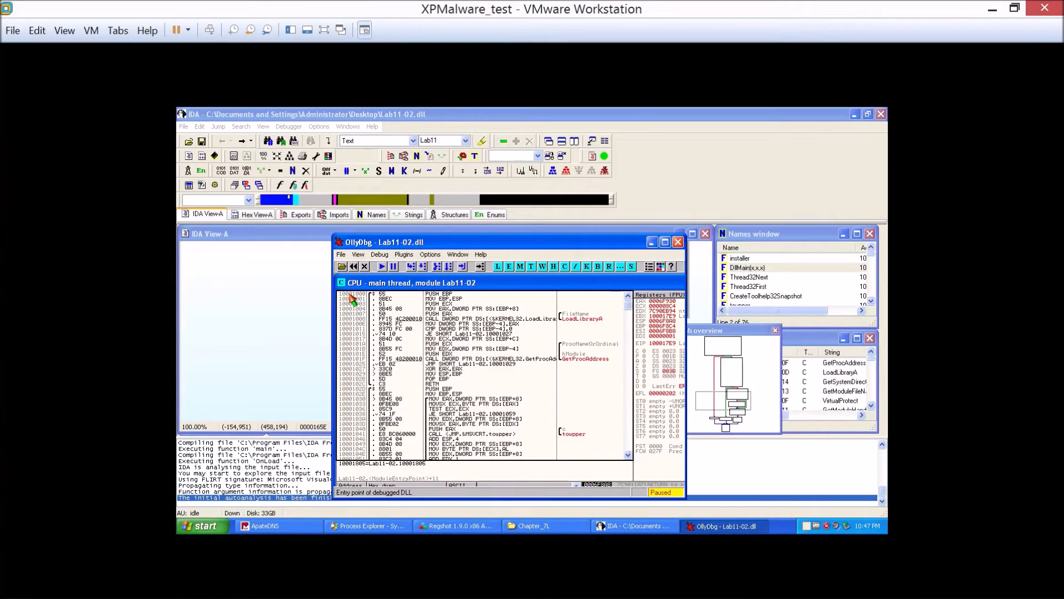
scroll(434, 357, "down", 6)
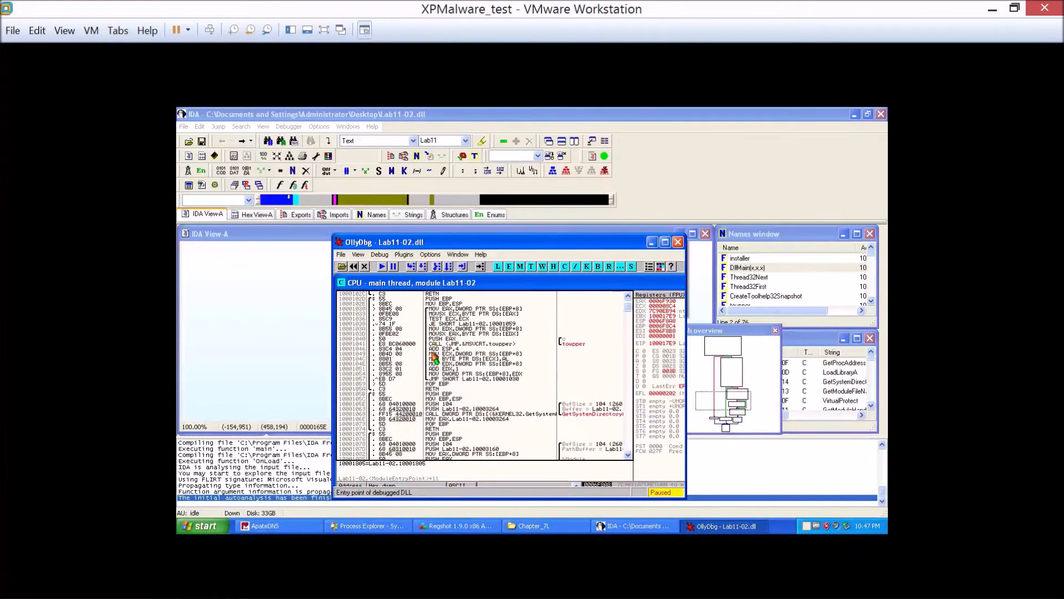
left_click(458, 256)
left_click(458, 255)
left_click_drag(457, 244, 359, 281)
scroll(369, 448, "down", 11)
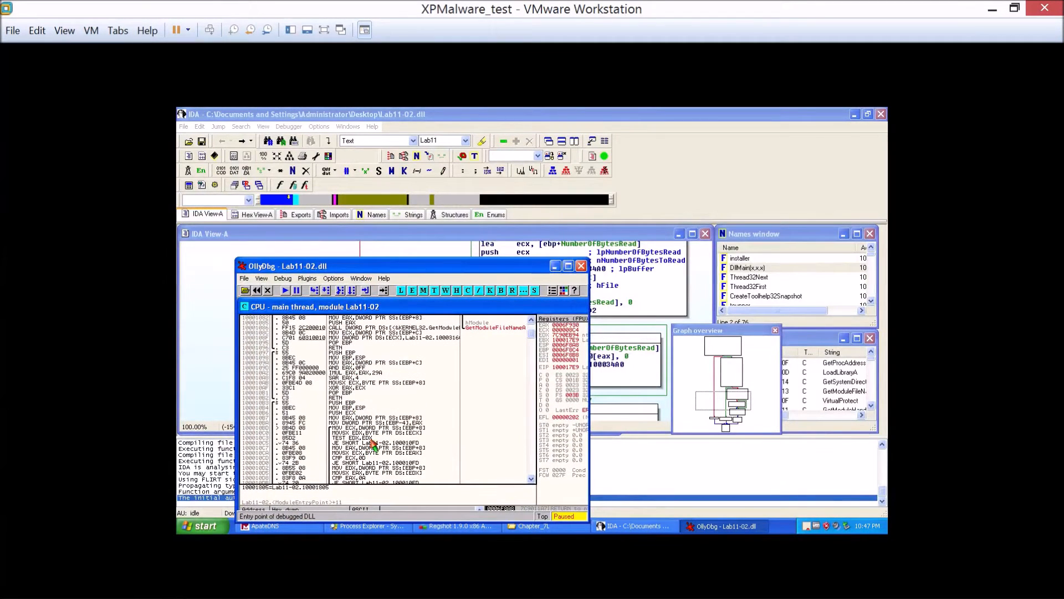
Return to IDA with OllyDbg minimized and follow the ReadFile block's jump target loc_100016D2.
left_click(632, 369)
left_click(648, 261)
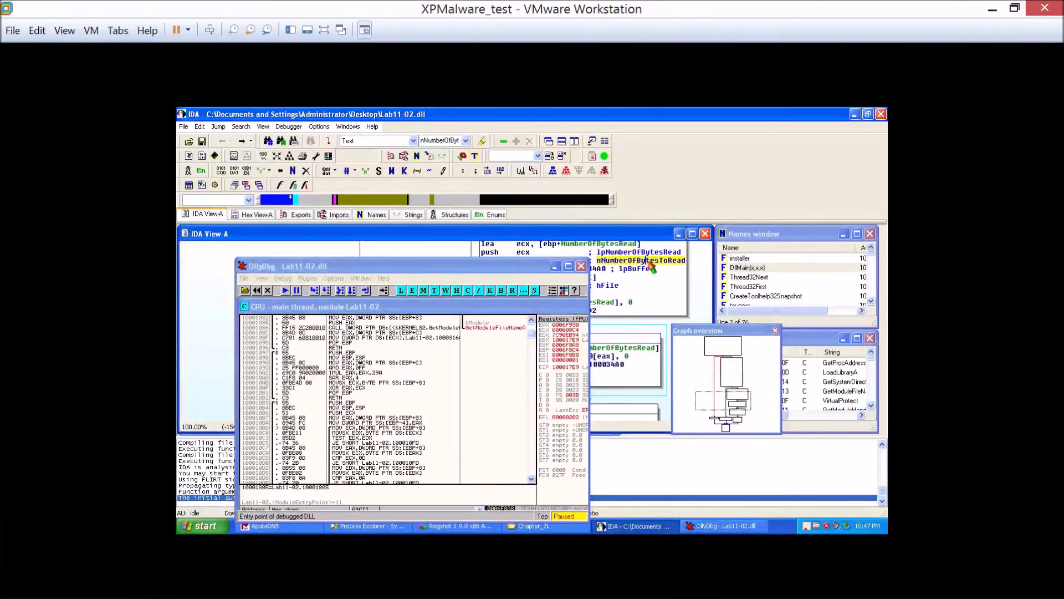
left_click(555, 266)
scroll(572, 363, "down", 5)
scroll(572, 363, "up", 3)
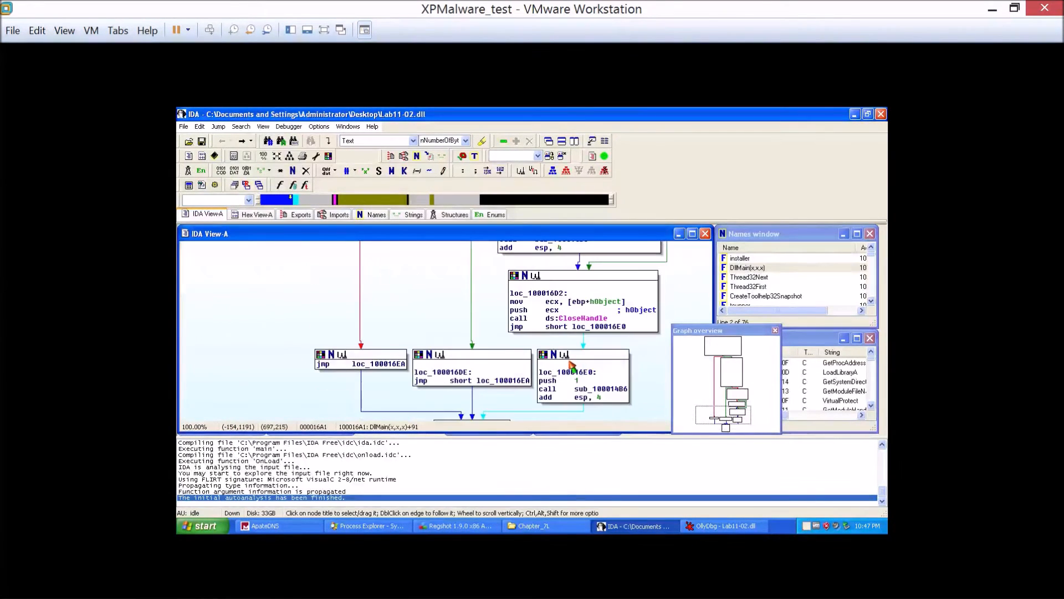
scroll(573, 366, "up", 5)
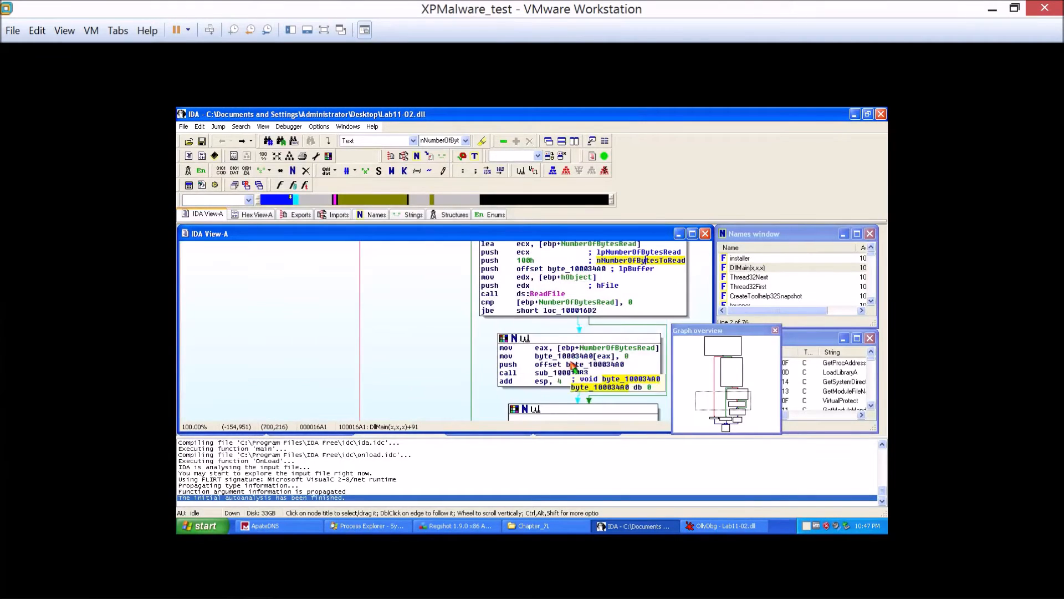
left_click(567, 311)
scroll(568, 311, "down", 2)
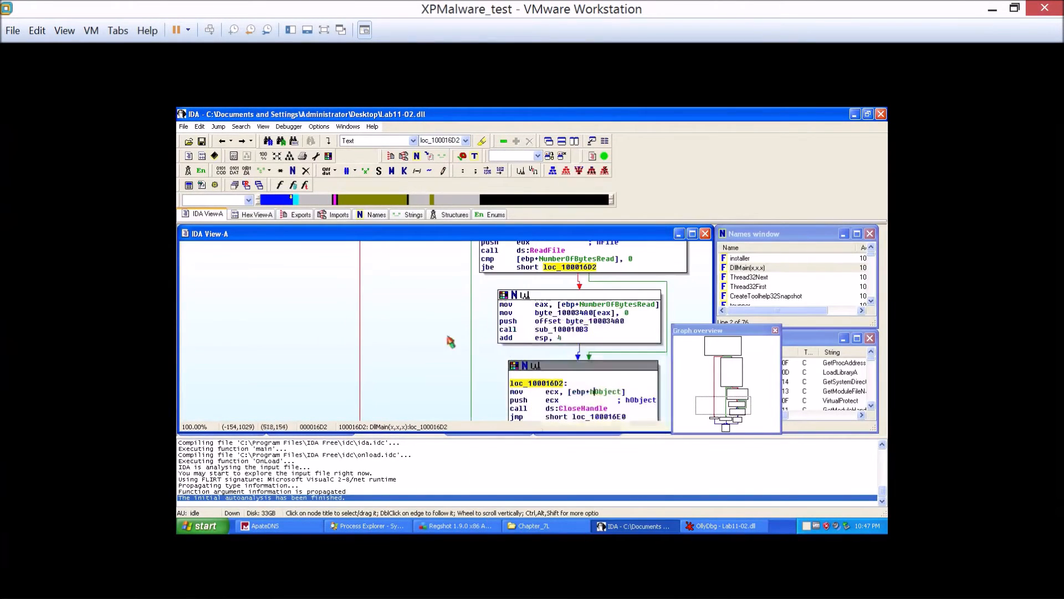
Review DllMain upward from the ReadFile block through the CreateFileA call to the sub_1000105B call.
scroll(394, 348, "up", 5)
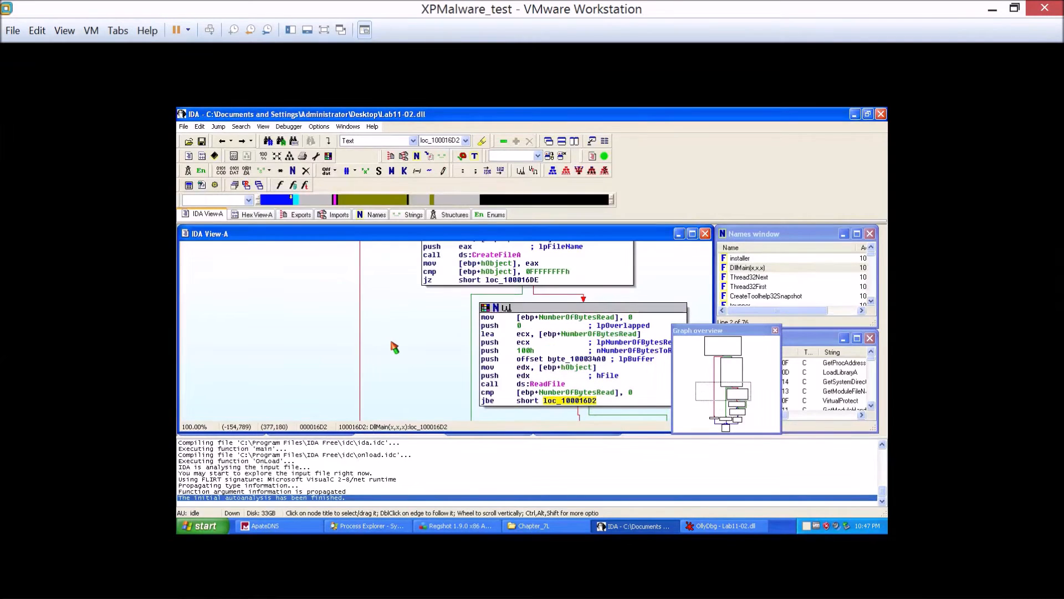
scroll(394, 348, "down", 10)
scroll(394, 347, "up", 8)
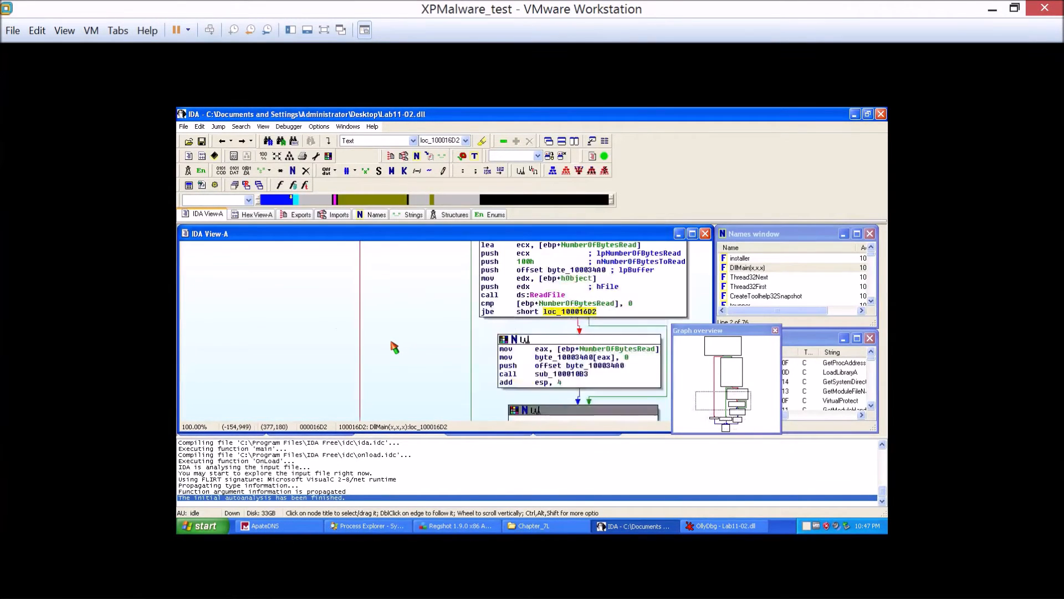
scroll(400, 351, "up", 5)
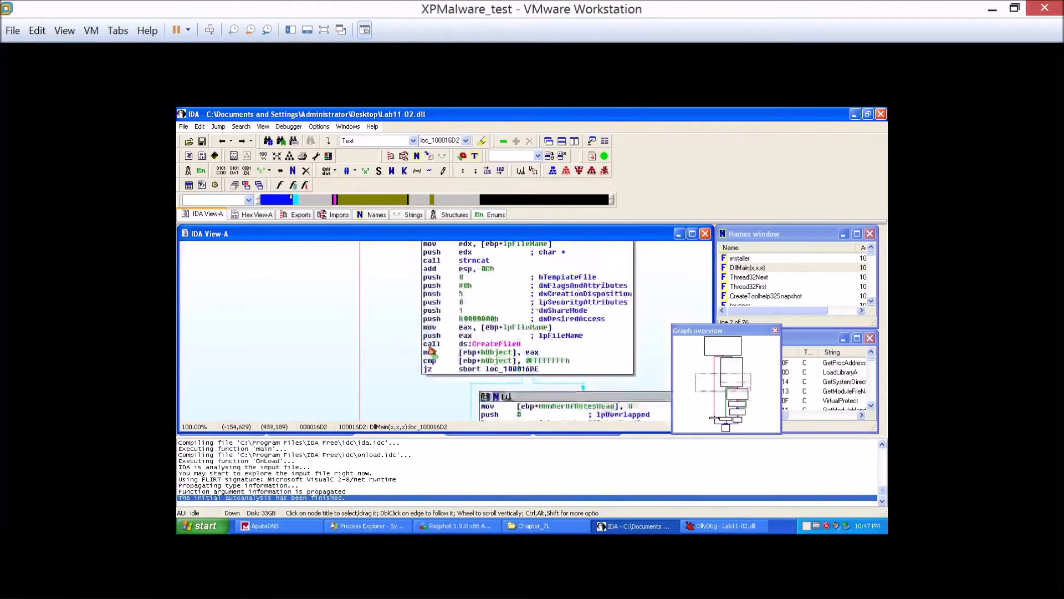
scroll(435, 350, "up", 5)
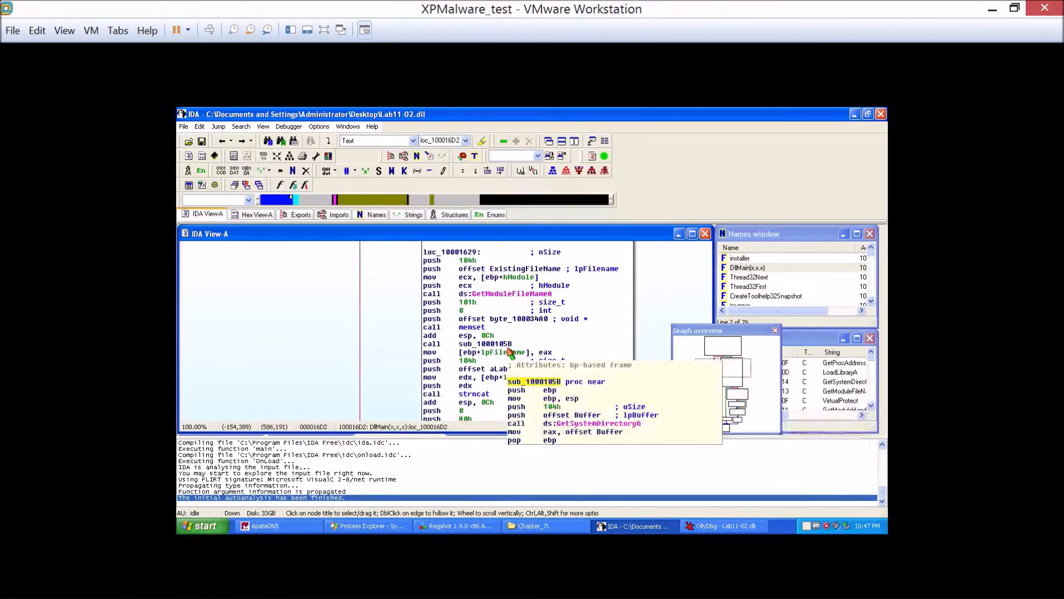
Trace DllMain downward from the sub_1000105B call through CreateFileA and ReadFile, and preview the sub_100010B3 code at its call.
left_click(491, 361)
scroll(477, 381, "down", 2)
scroll(475, 381, "down", 2)
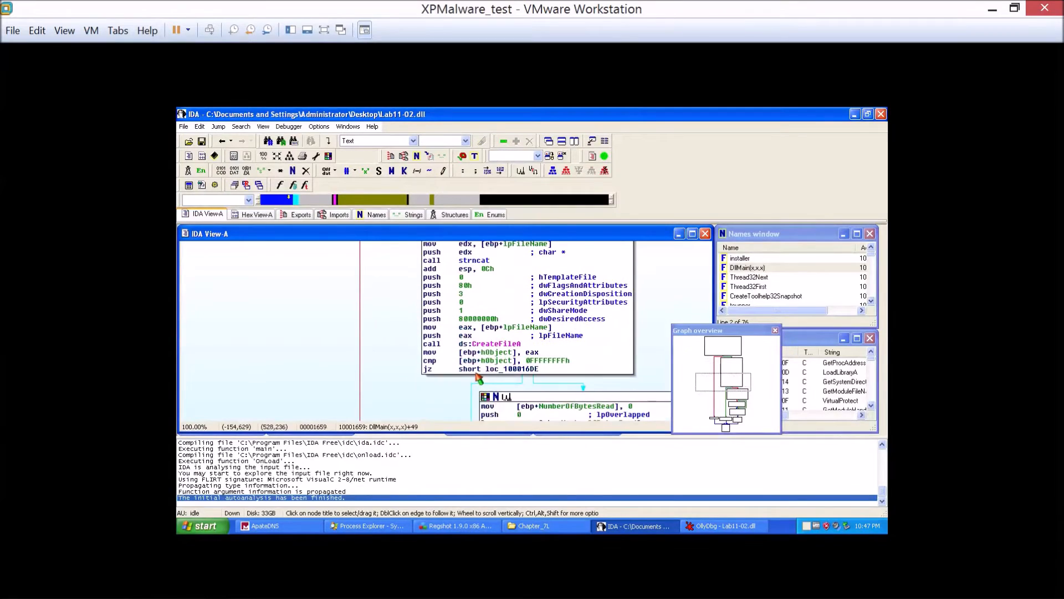
mouse_move(498, 371)
scroll(523, 359, "down", 2)
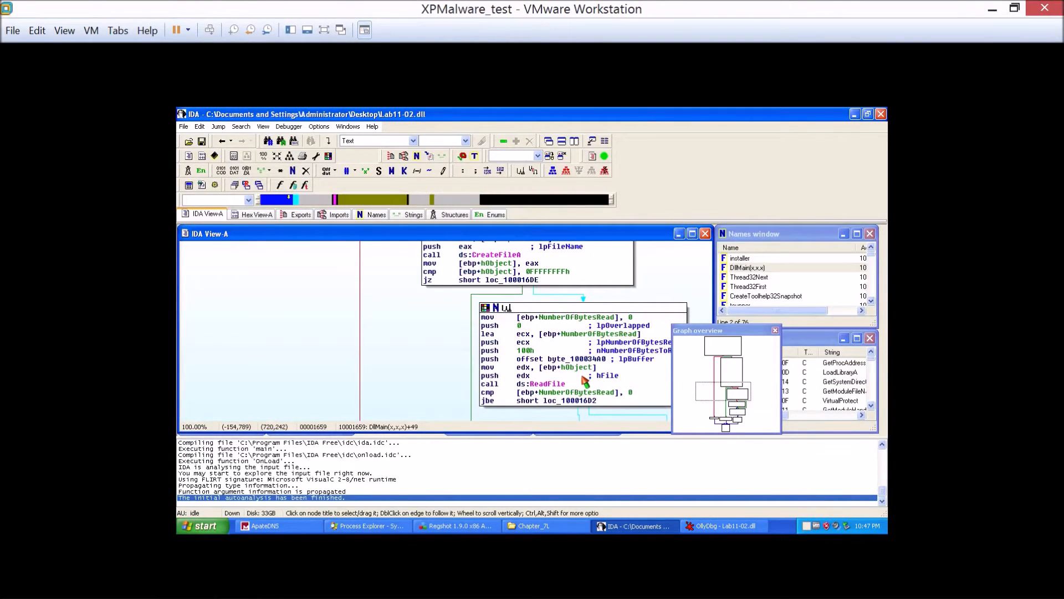
scroll(584, 380, "down", 1)
scroll(584, 381, "down", 1)
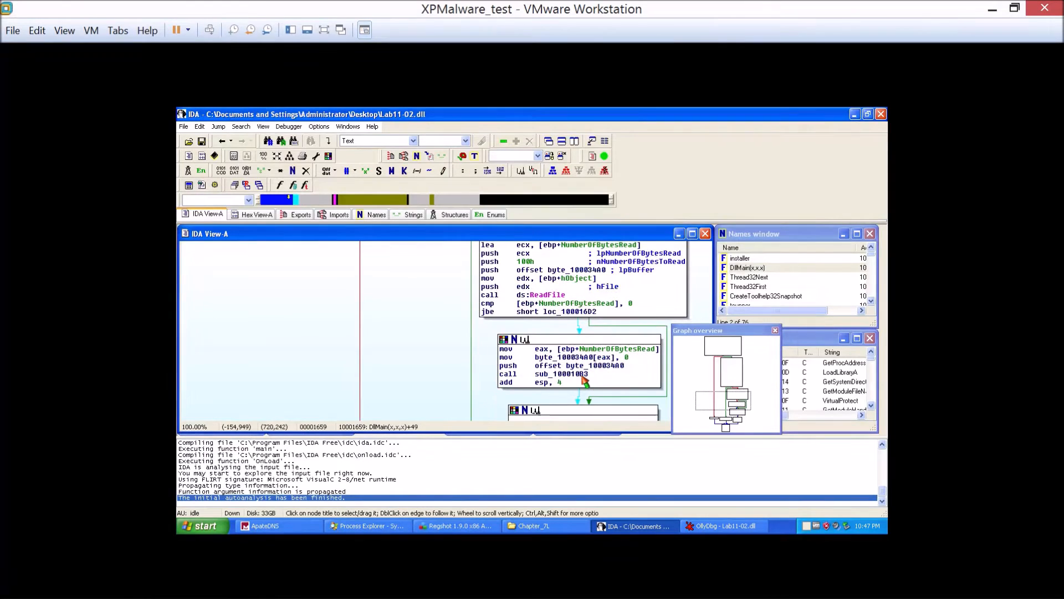
mouse_move(578, 376)
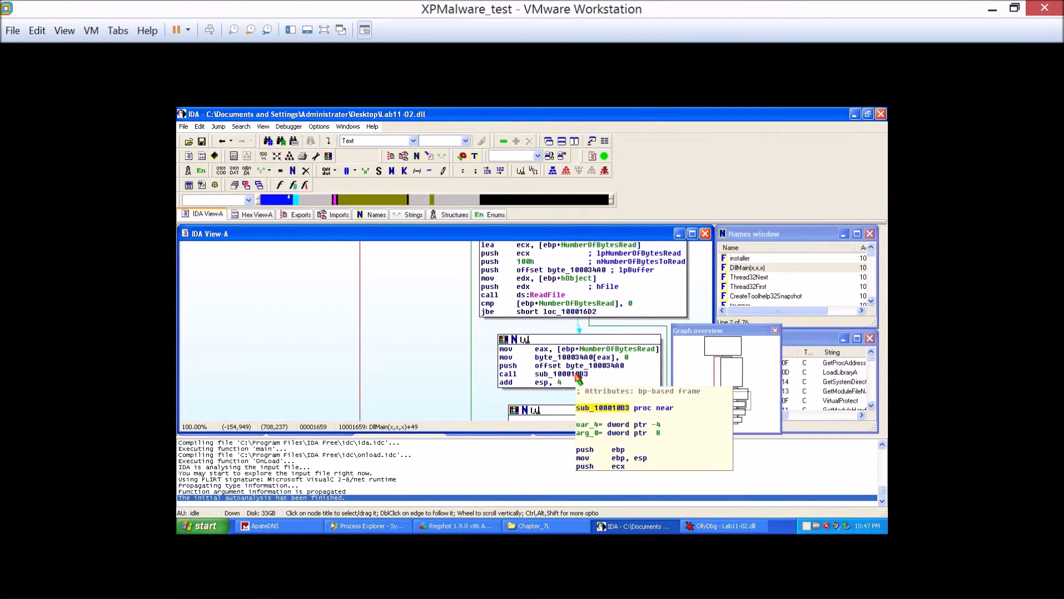
Open sub_100010B3 from its call in DllMain and examine its graph down to the sub_10001097 call and closing block.
left_click(583, 312)
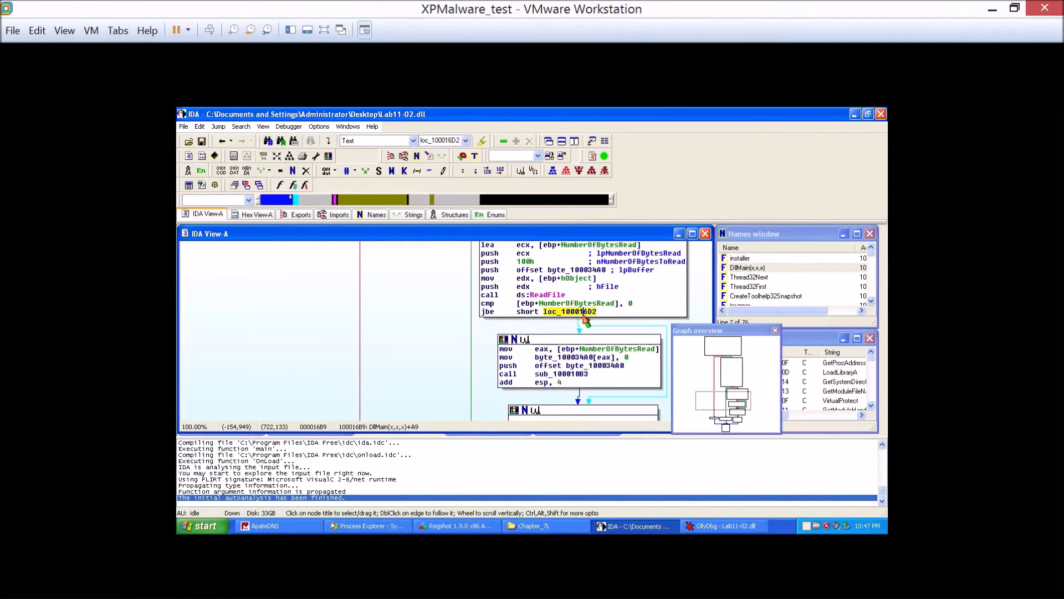
left_click(569, 375)
double_click(569, 376)
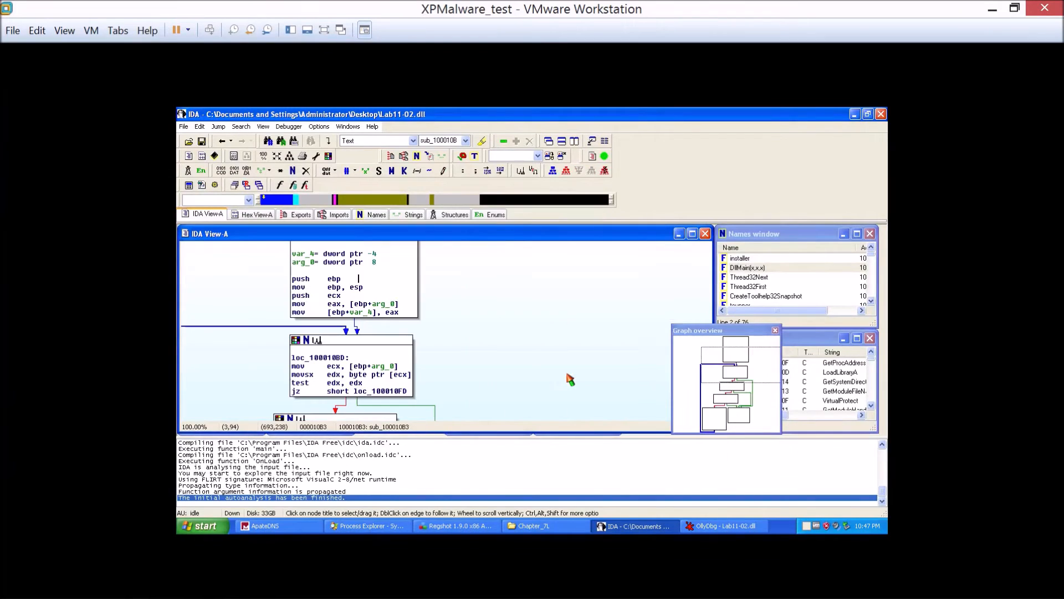
scroll(206, 367, "down", 2)
scroll(206, 367, "down", 3)
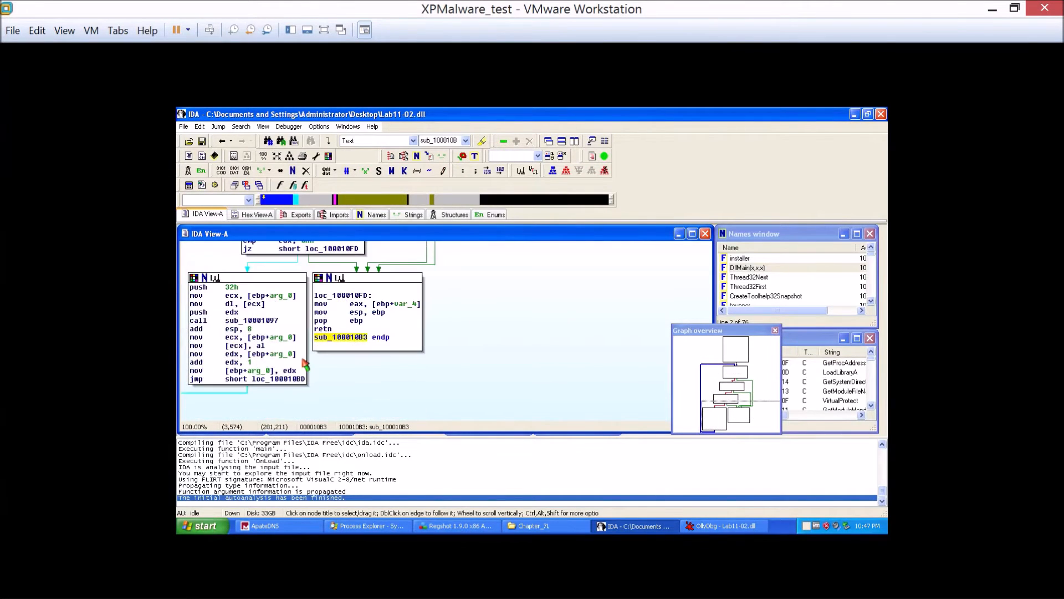
left_click_drag(475, 373, 631, 382)
left_click(632, 383)
mouse_move(637, 305)
left_mouse_down()
mouse_move(634, 347)
mouse_move(628, 302)
left_mouse_up()
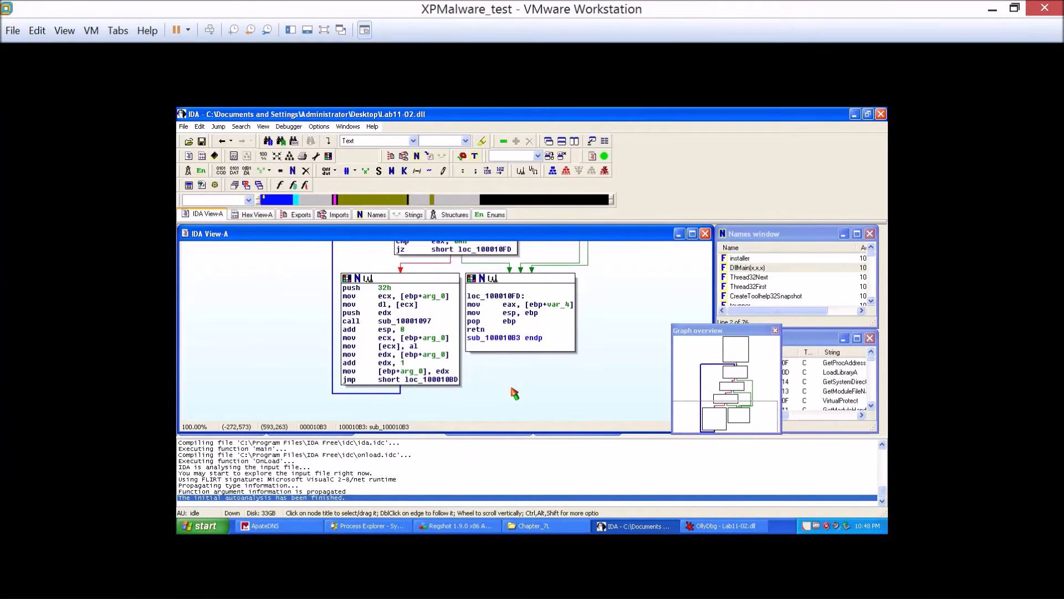
Show loc_100010FD of sub_100010B3 in the text listing and inspect the instructions back to the sub_10001097 call.
scroll(513, 392, "up", 2)
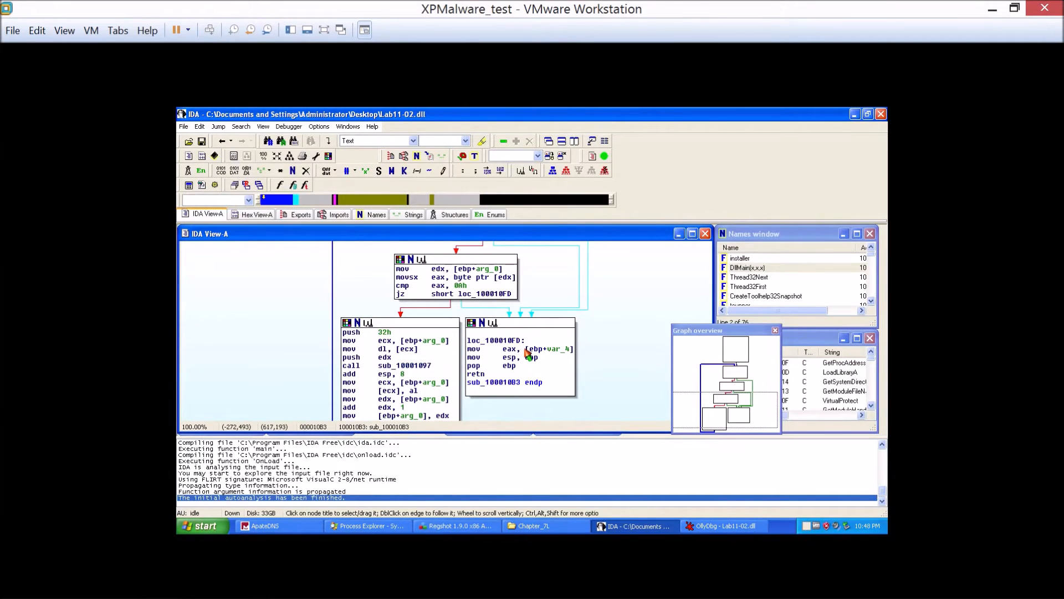
left_click(527, 352)
left_click(509, 341)
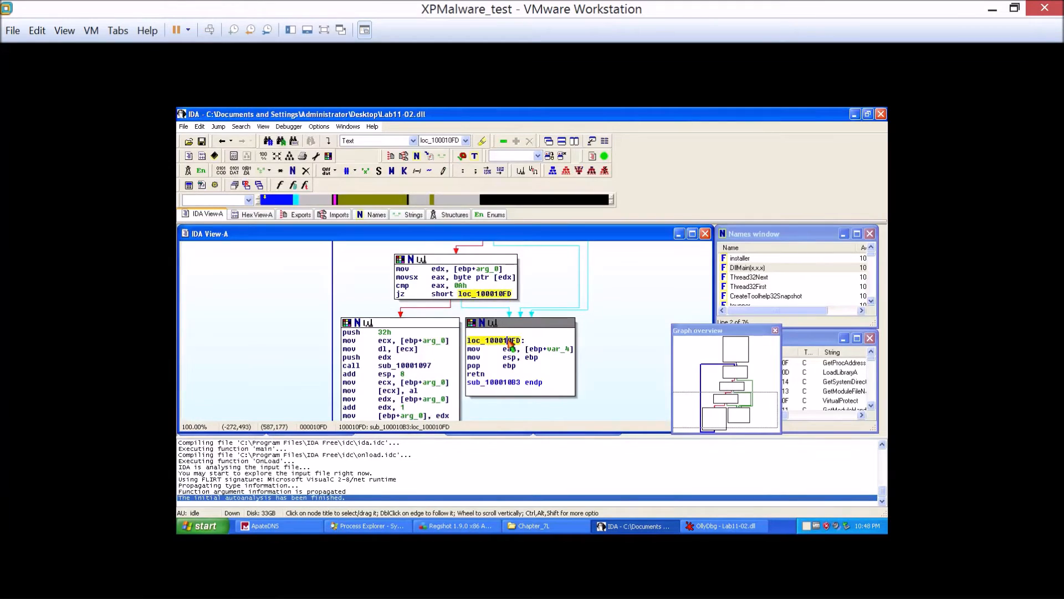
key("space")
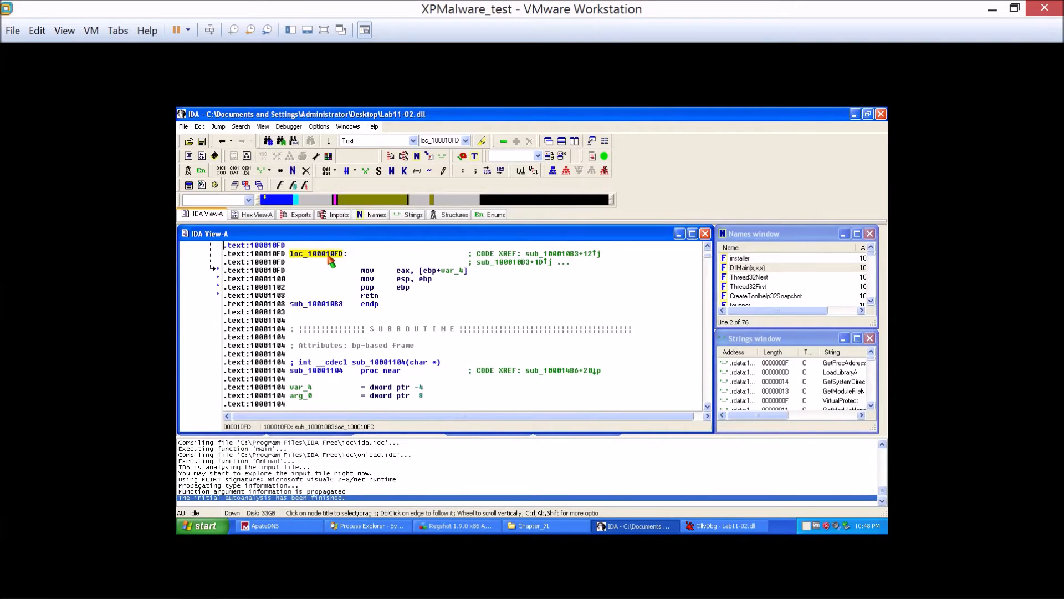
key("alt+Tab")
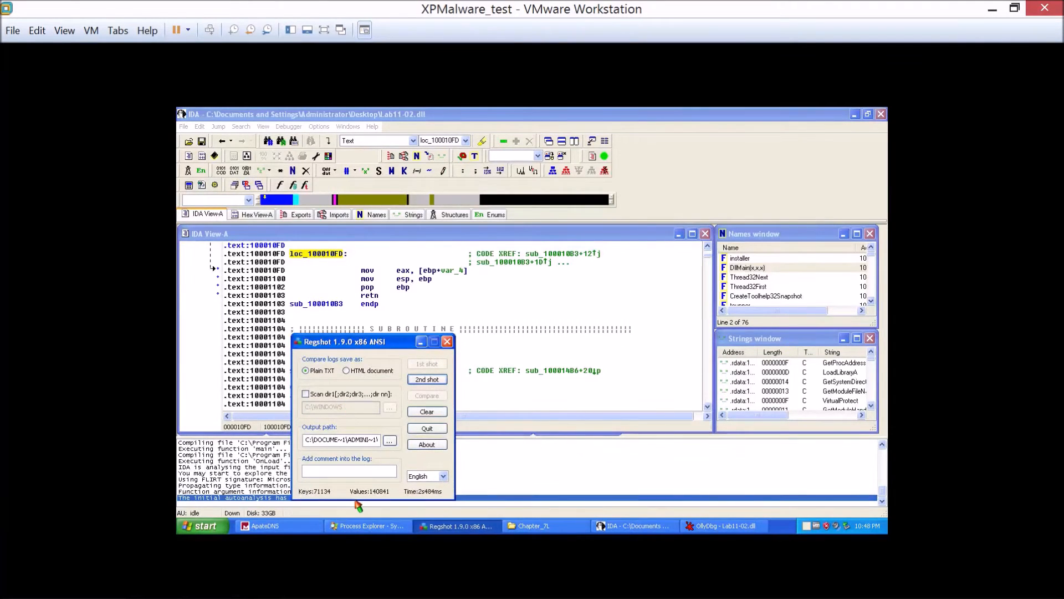
left_click(365, 287)
scroll(359, 310, "up", 2)
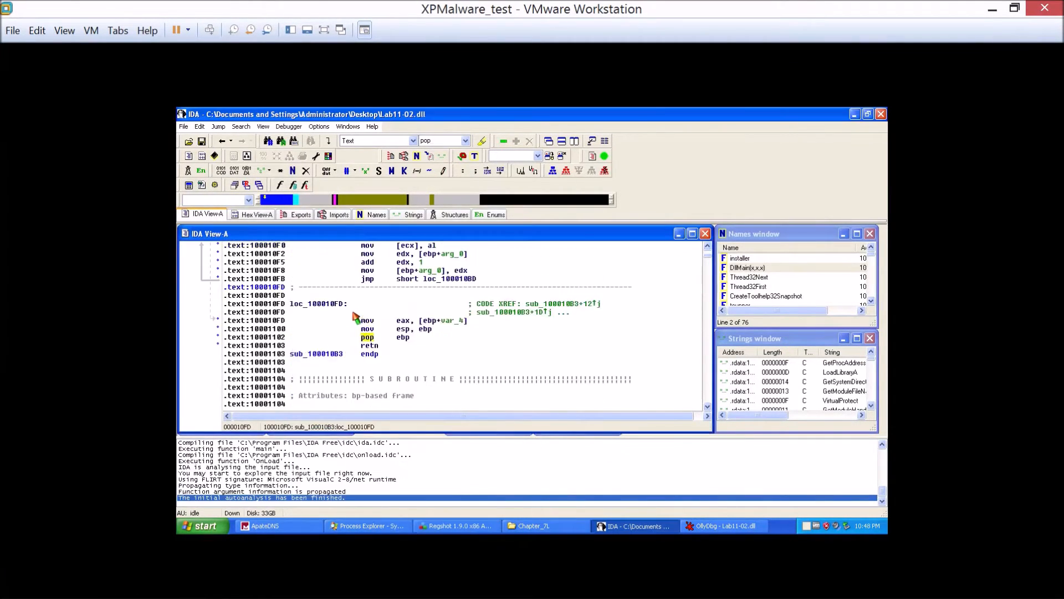
scroll(357, 320, "up", 1)
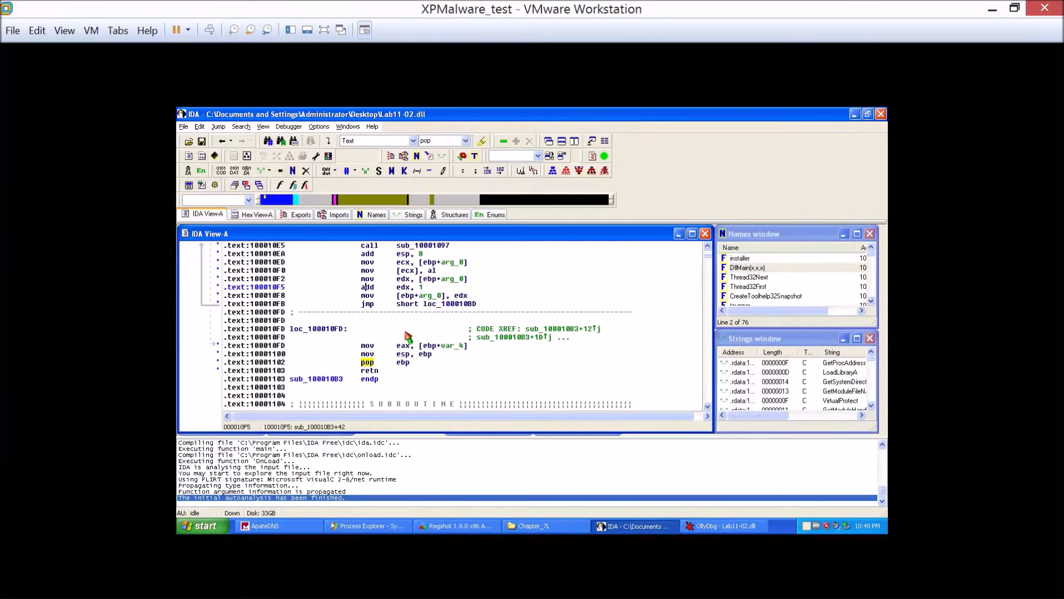
Switch to OllyDbg and set a breakpoint on the MOV EAX,[EBP-4] instruction at 100010FD.
key("alt+Tab")
left_click_drag(393, 349, 720, 261)
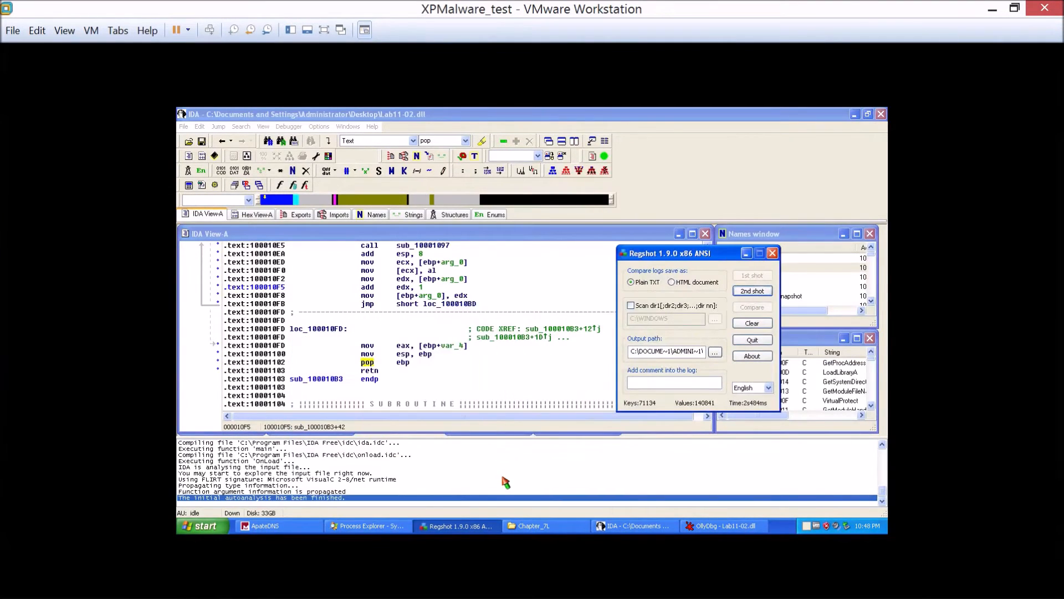
left_click(644, 530)
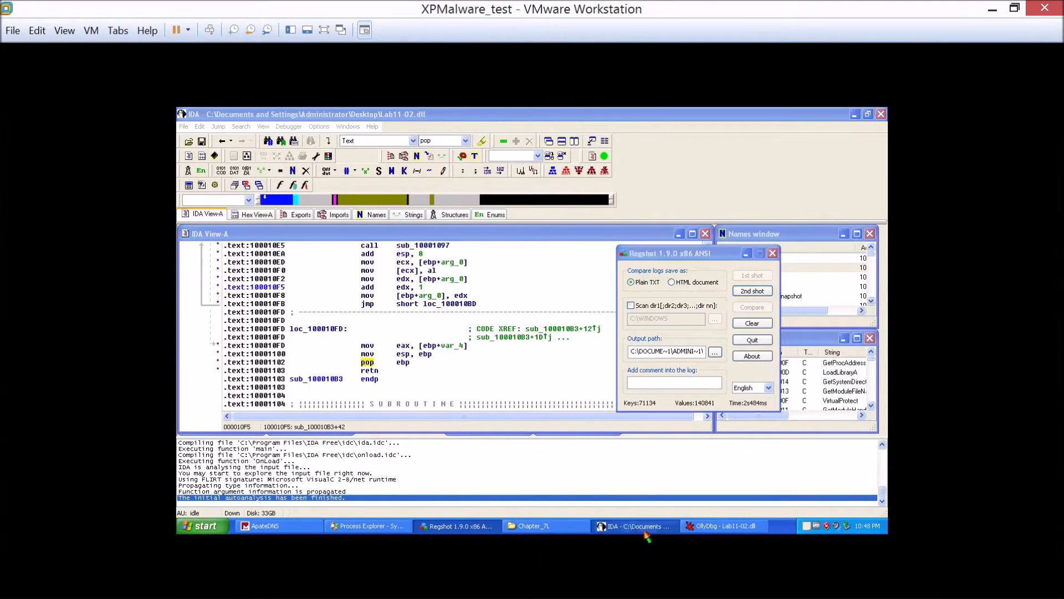
left_click(741, 528)
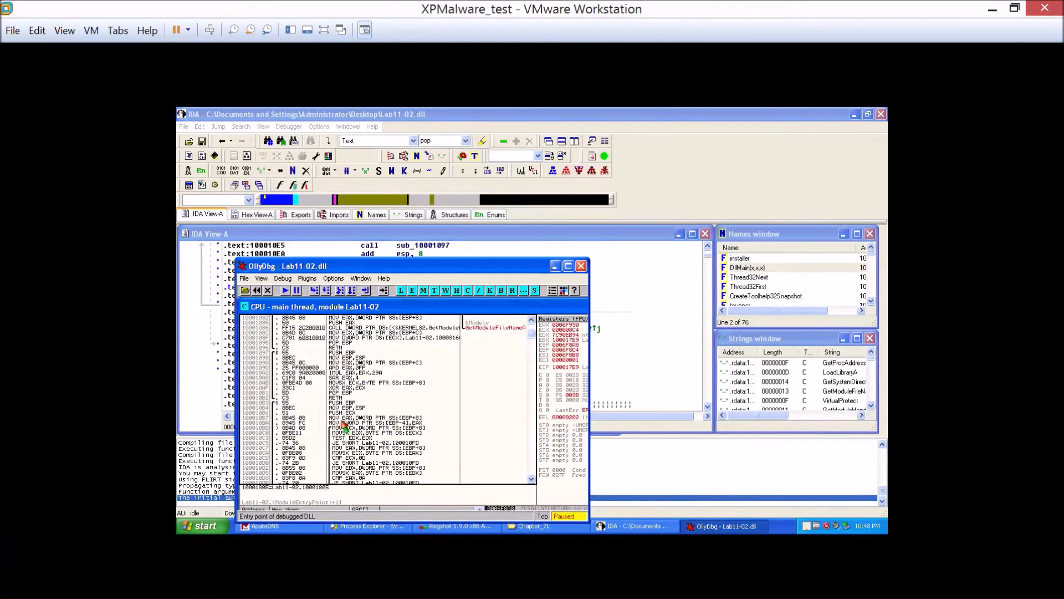
scroll(317, 430, "down", 3)
scroll(316, 432, "down", 2)
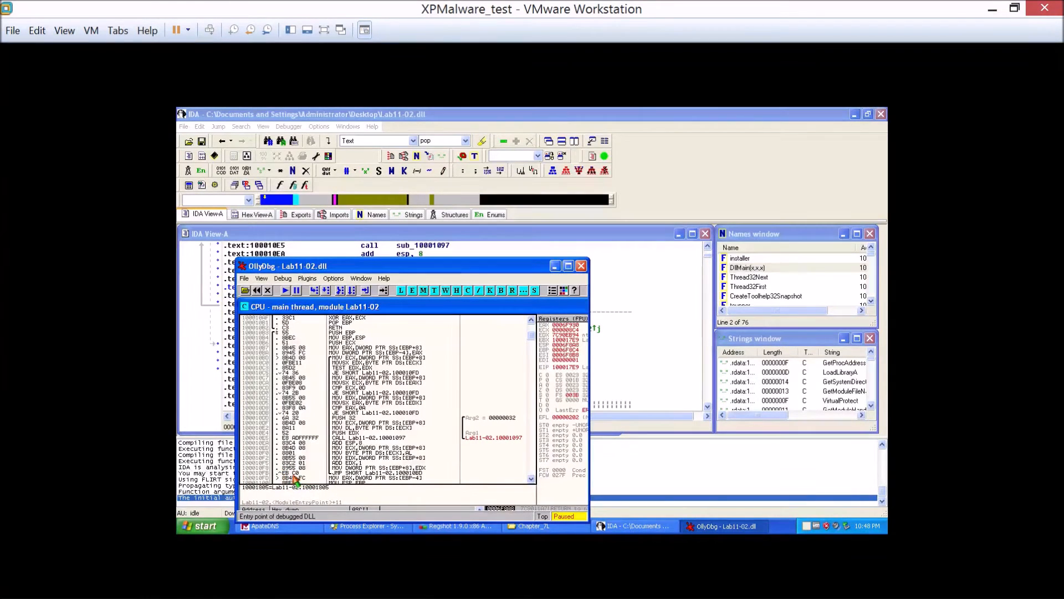
left_click(293, 478)
key("F2")
scroll(300, 460, "down", 3)
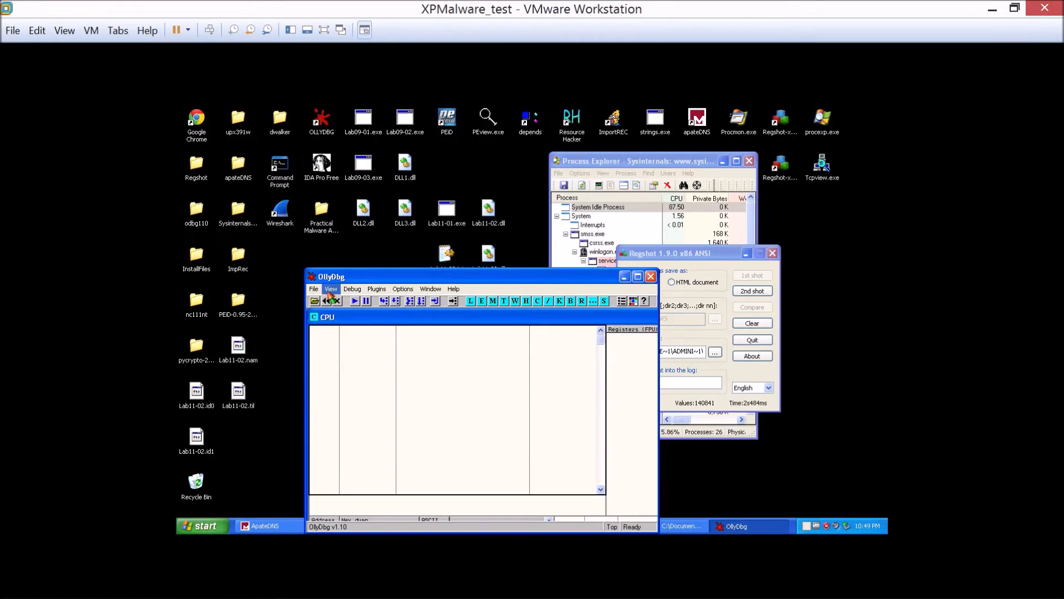
Reload Lab11-02.dll from OllyDbg's recent files and run it to the breakpoint at 100010FD.
left_click(314, 289)
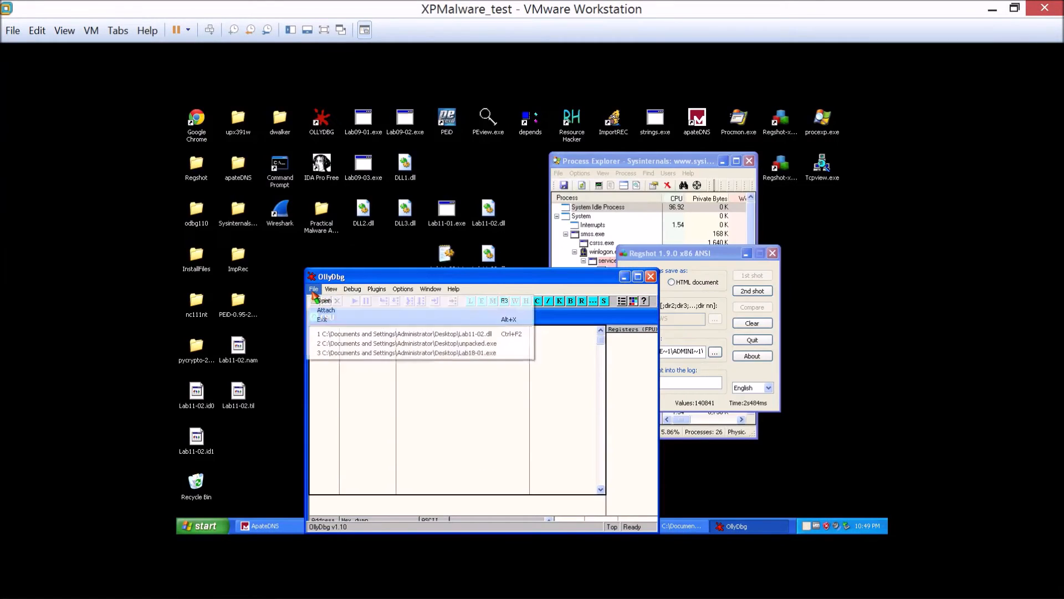
left_click(328, 334)
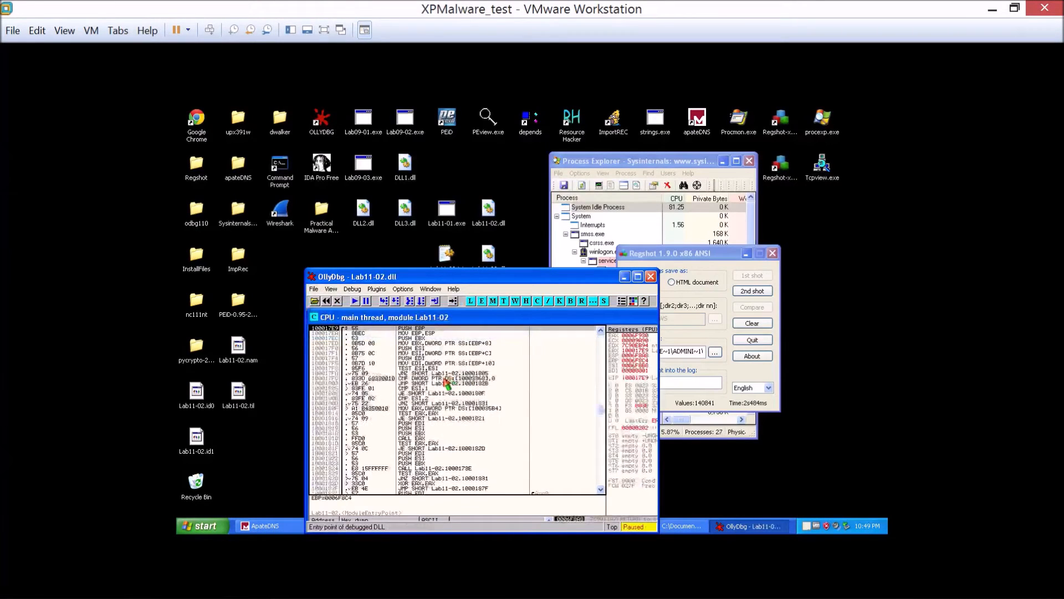
left_click(355, 302)
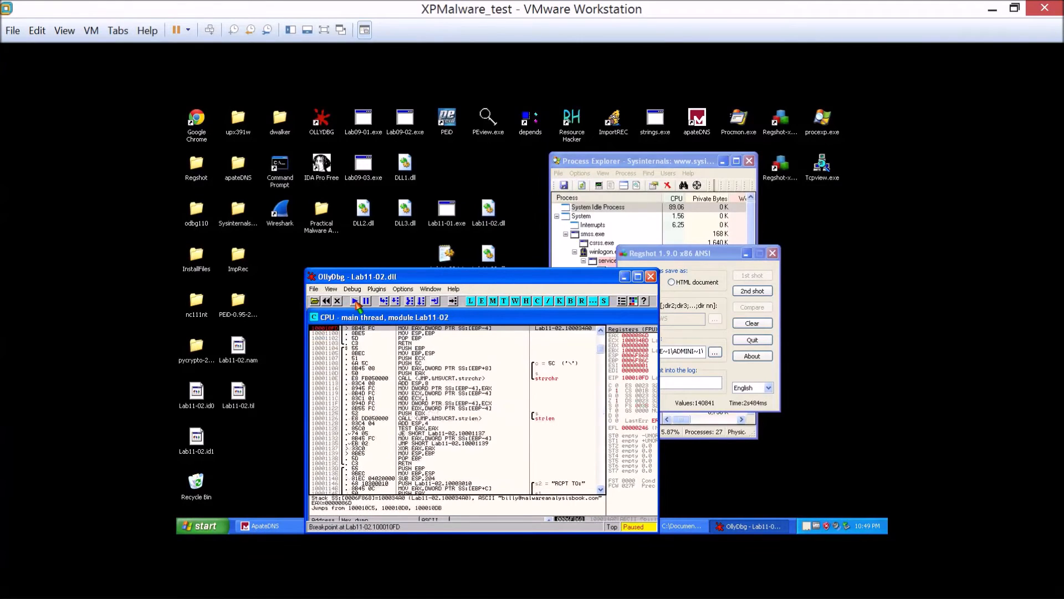
Maximize the OllyDbg window and bring the instructions just before the breakpoint at 100010FD into the disassembly.
left_click_drag(403, 276, 315, 159)
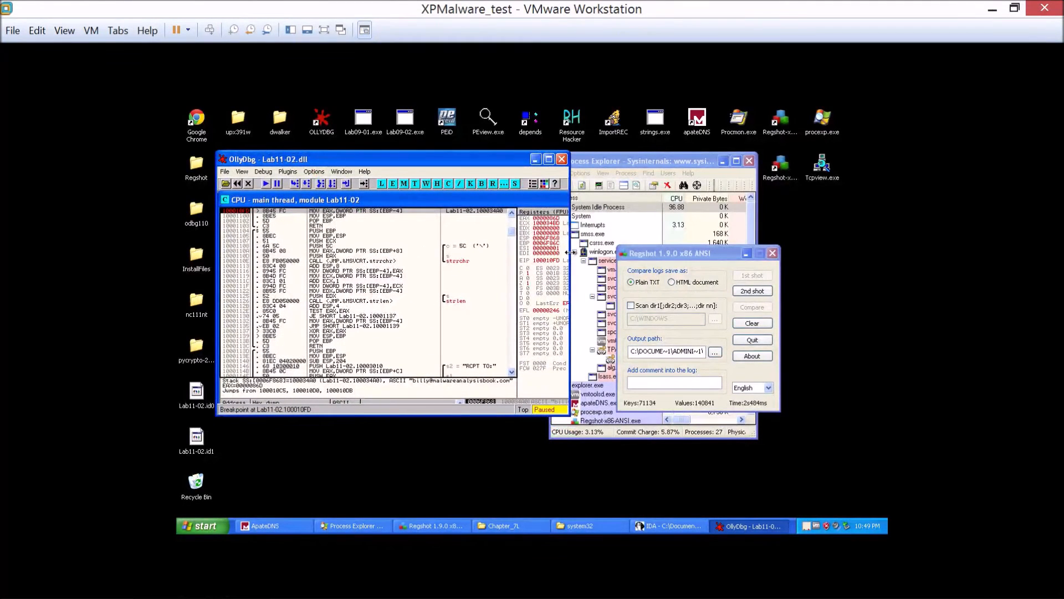
left_click_drag(569, 256, 627, 258)
double_click(520, 161)
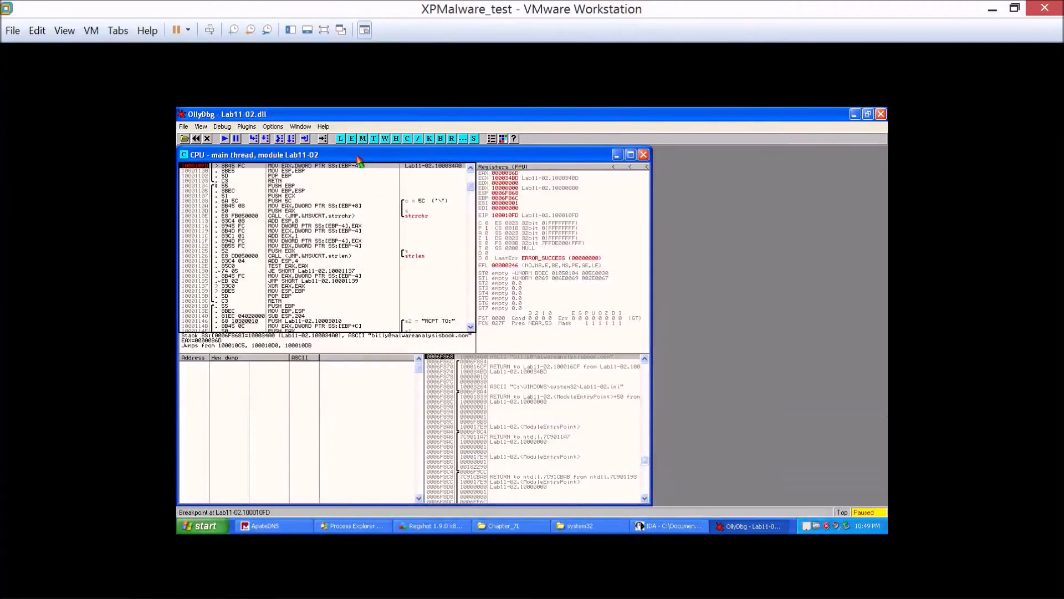
scroll(383, 280, "up", 1)
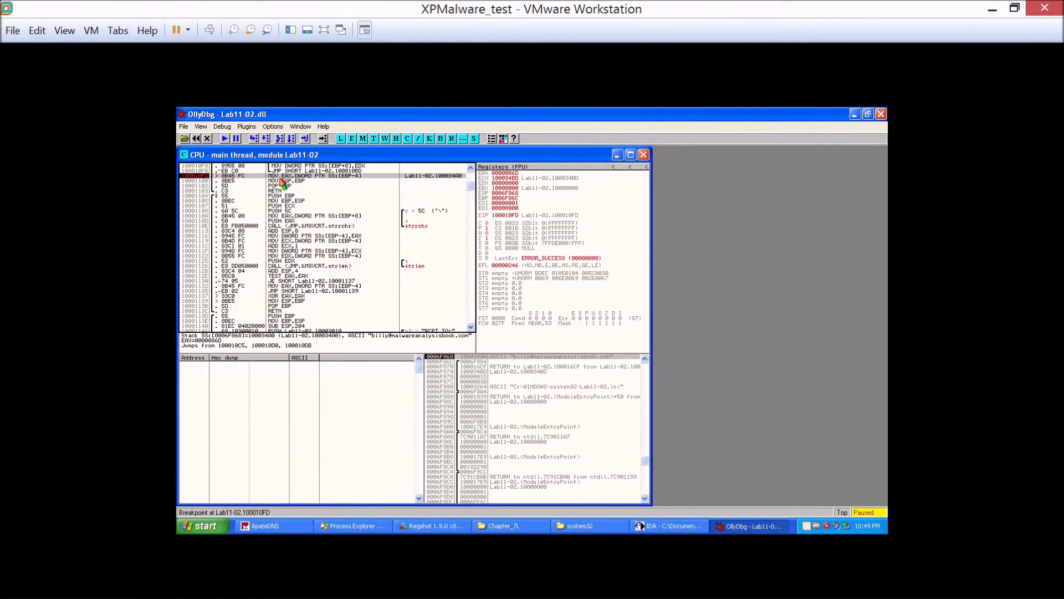
right_click(503, 174)
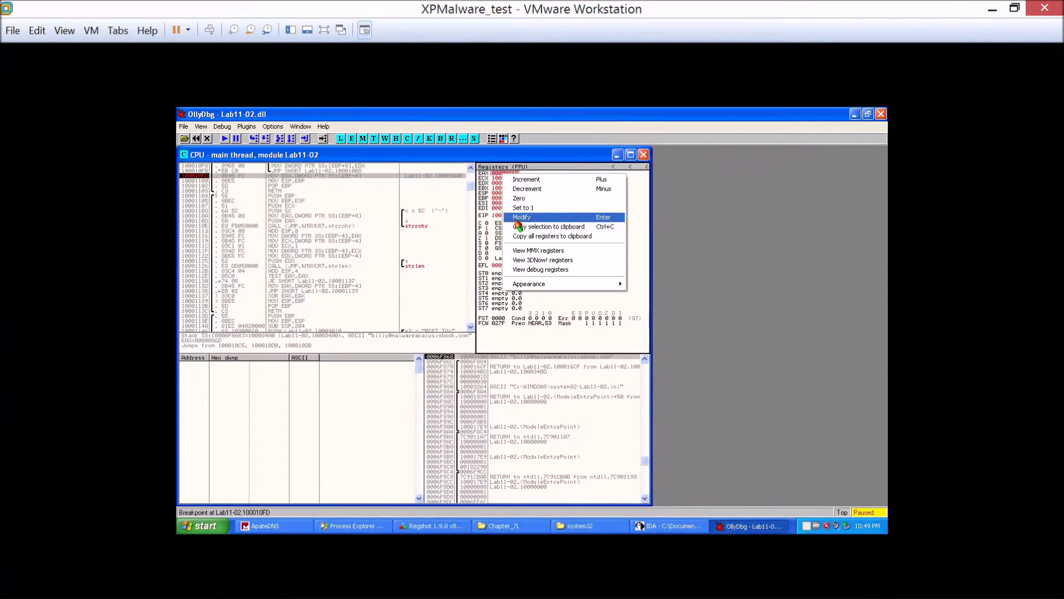
left_click(394, 223)
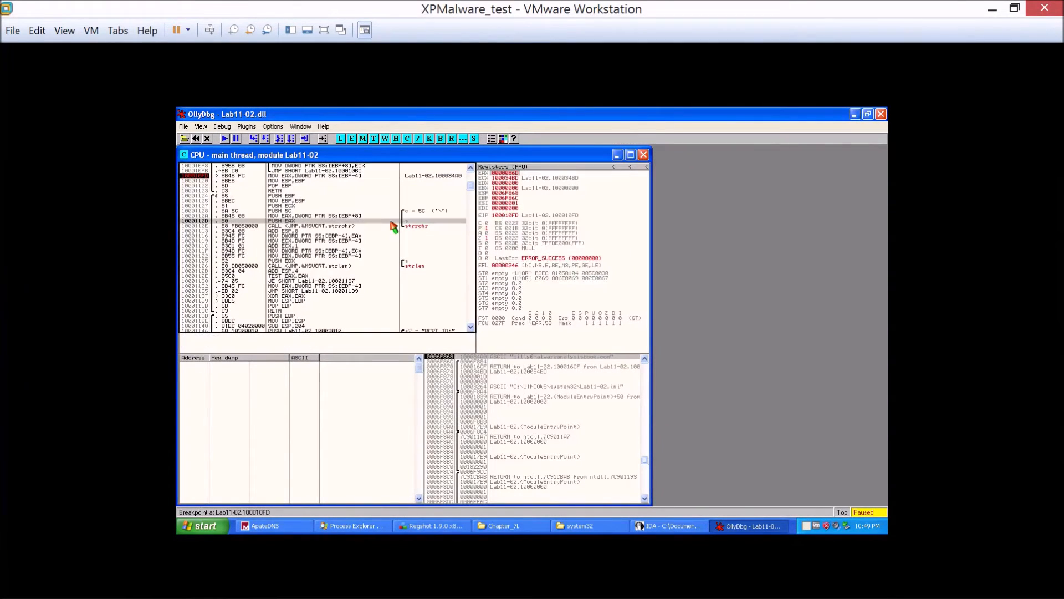
right_click(509, 178)
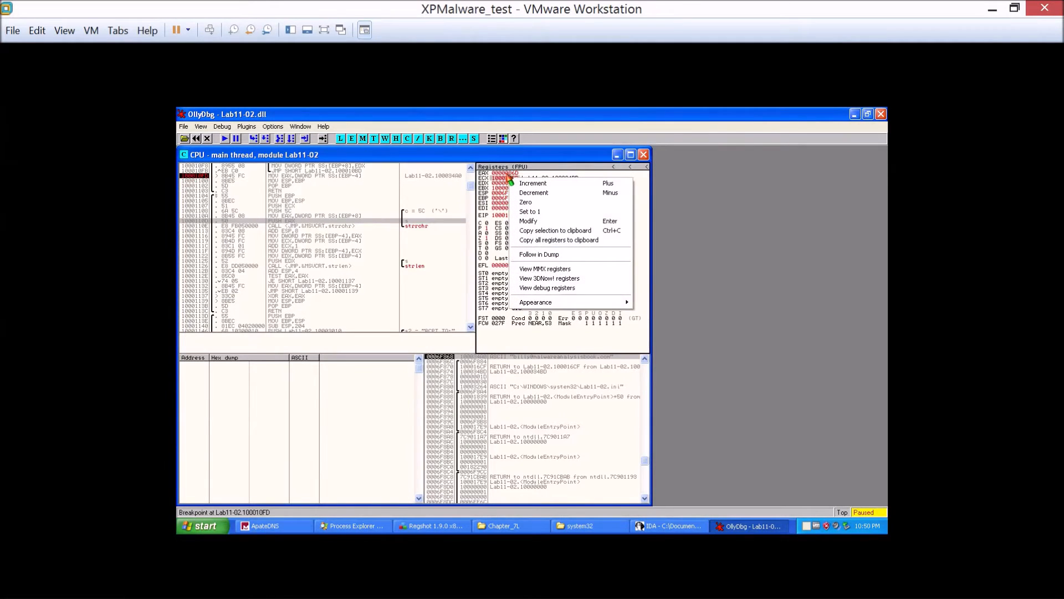
right_click(507, 174)
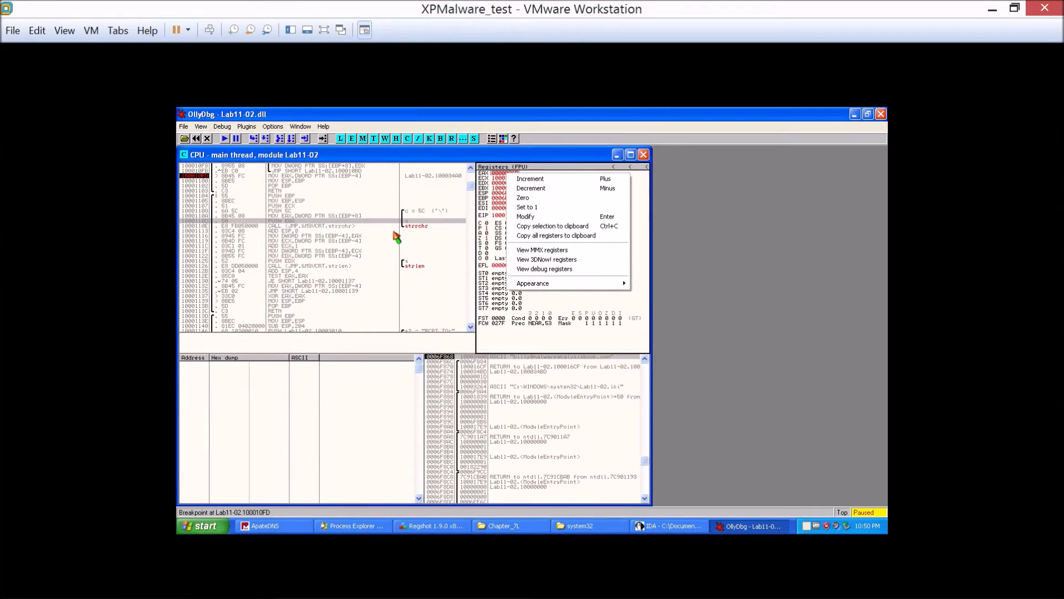
left_click(353, 200)
left_click(321, 180)
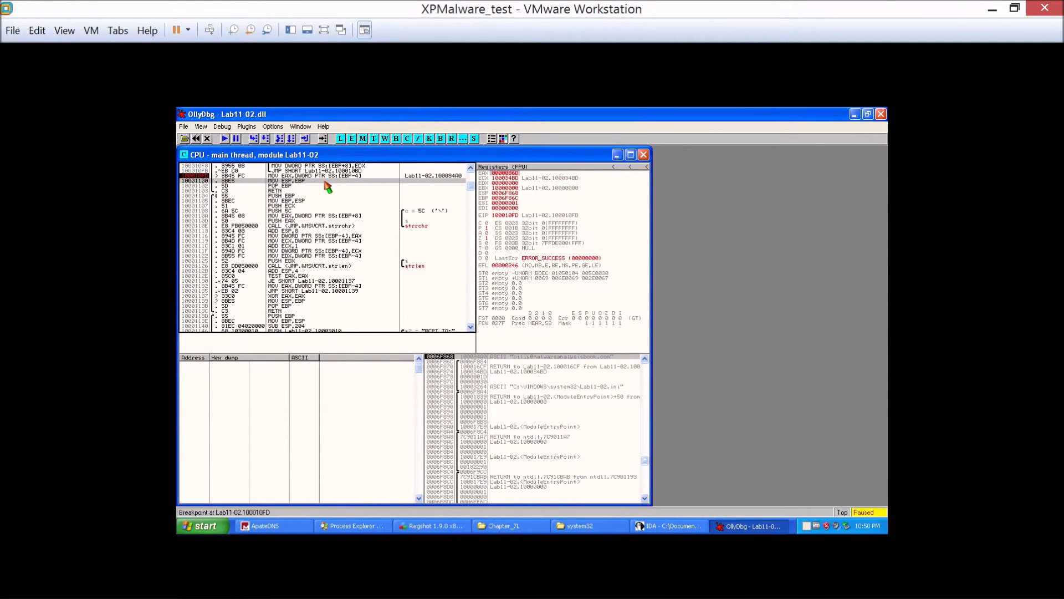
Step over the MOV EAX,[EBP-4] instruction and follow the address in EAX in the memory dump.
left_click(266, 139)
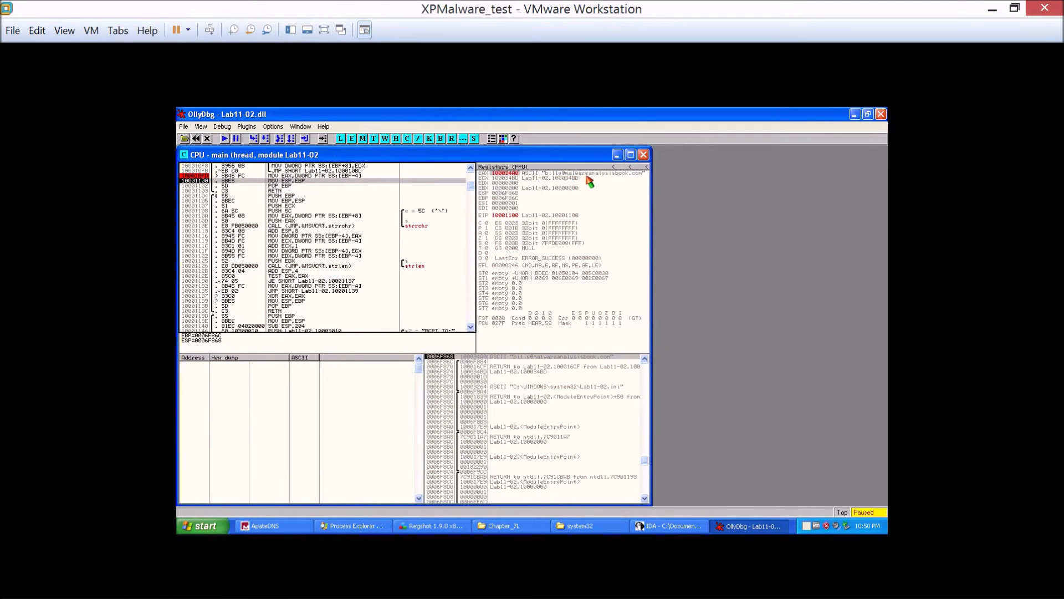
left_click(502, 176)
right_click(502, 177)
left_click(524, 252)
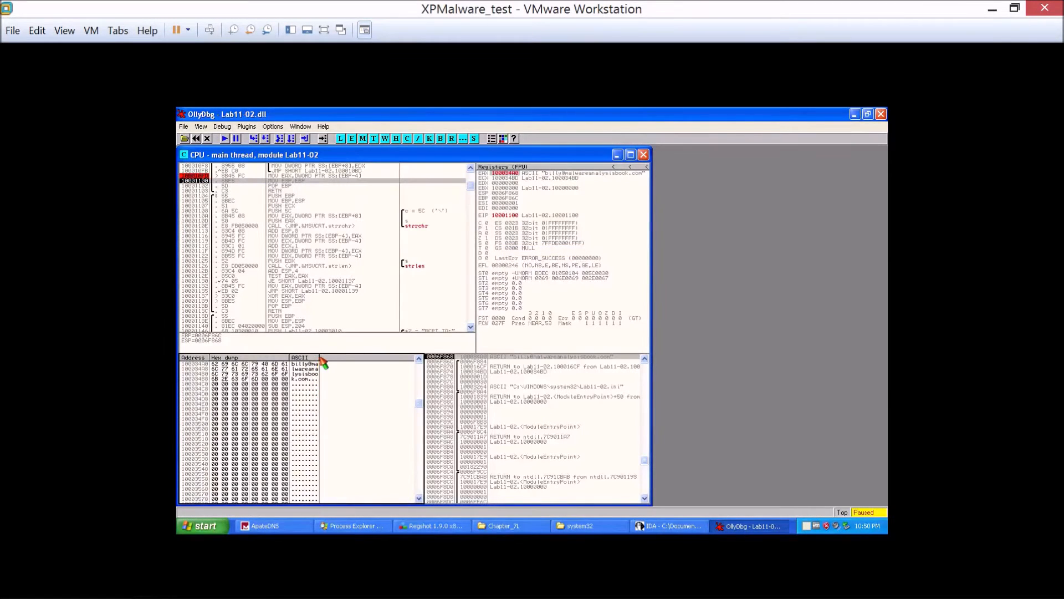
Display the memory dump as ASCII text and examine the strings stored around the address in EAX.
right_click(255, 369)
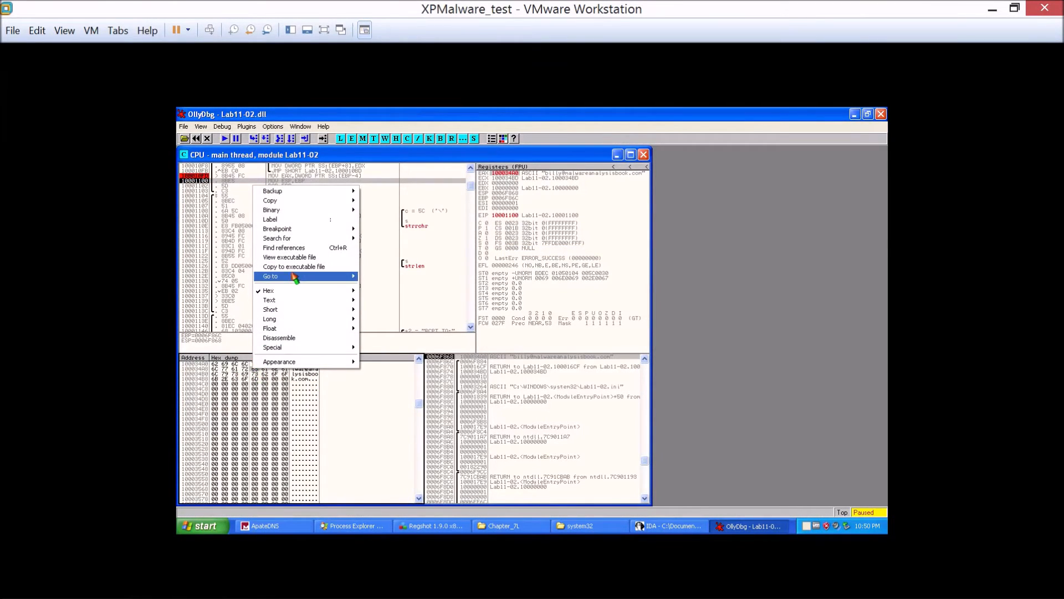
mouse_move(304, 300)
left_click(371, 301)
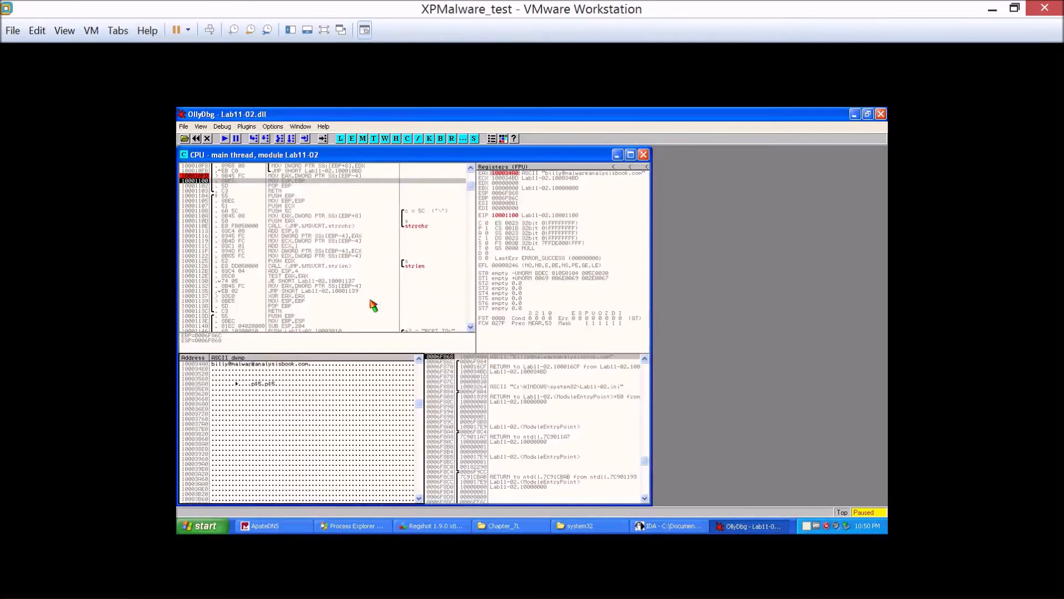
scroll(222, 387, "up", 2)
scroll(227, 399, "down", 2)
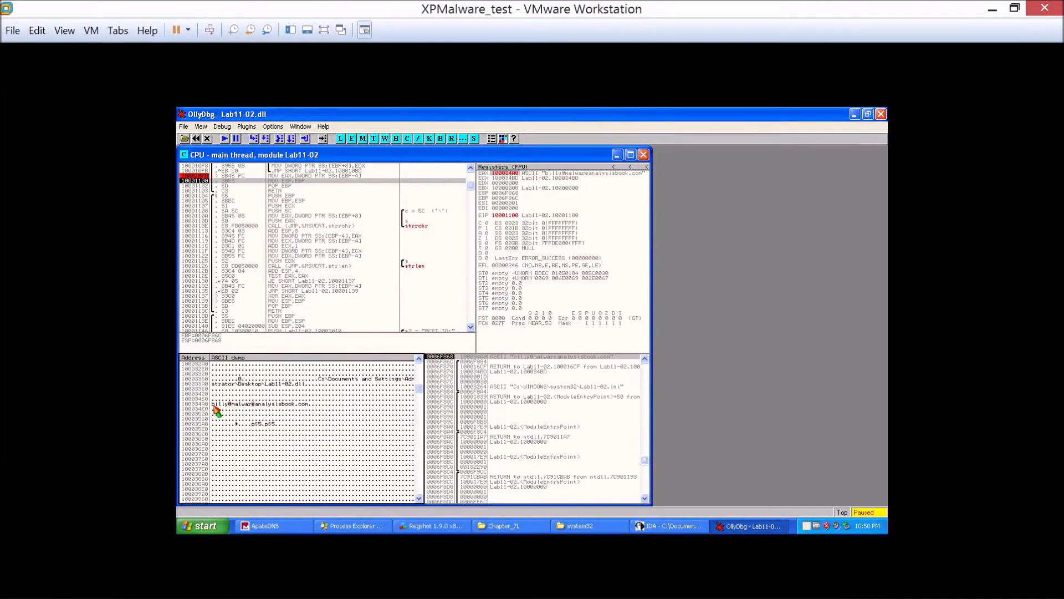
scroll(216, 409, "up", 2)
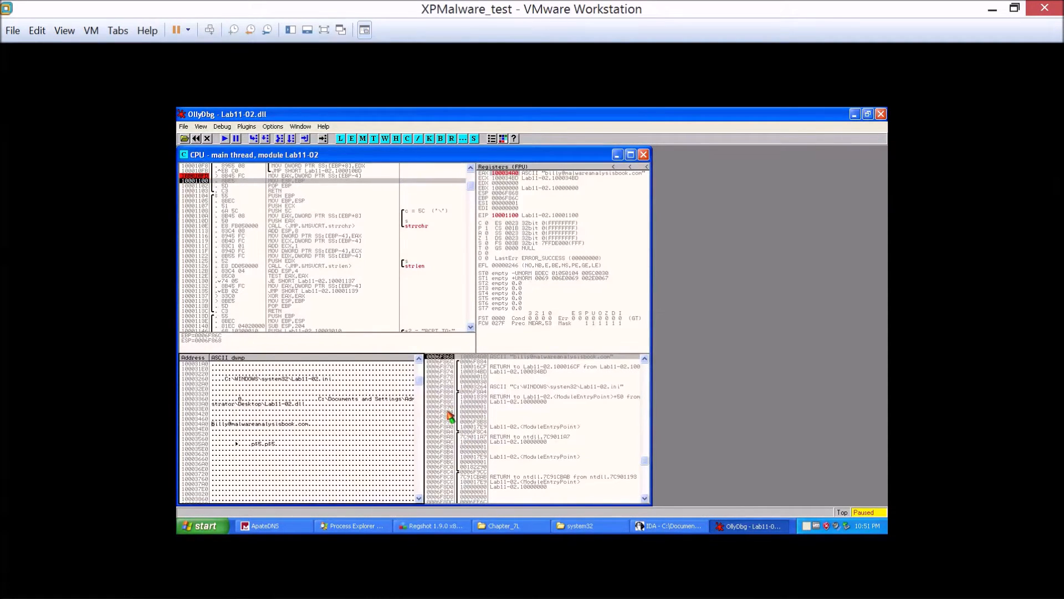
Open a Command Prompt and minimize OllyDbg to uncover it.
key("alt+Tab")
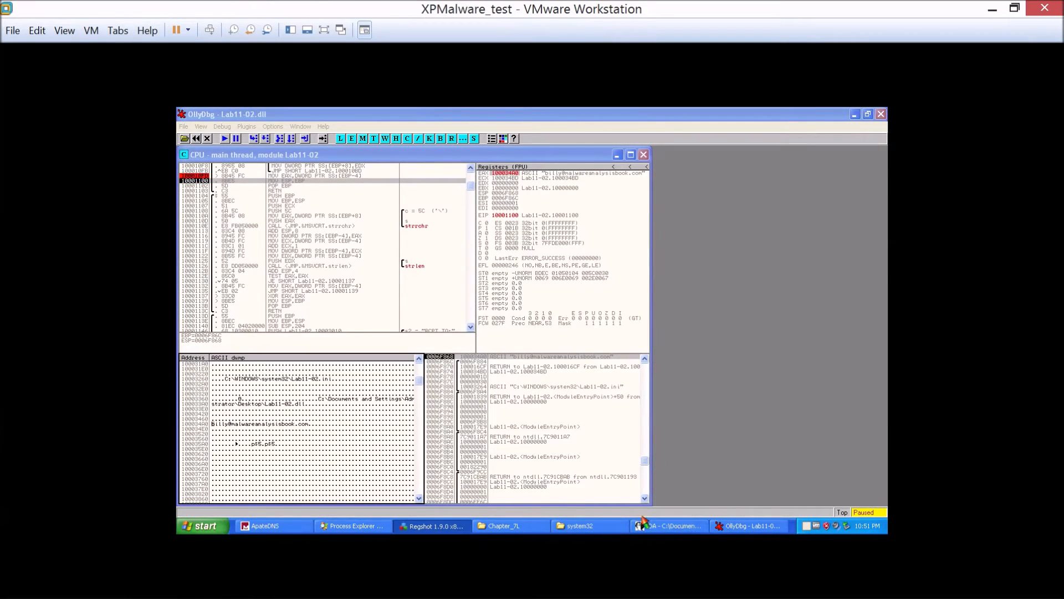
left_click(210, 526)
left_click(225, 418)
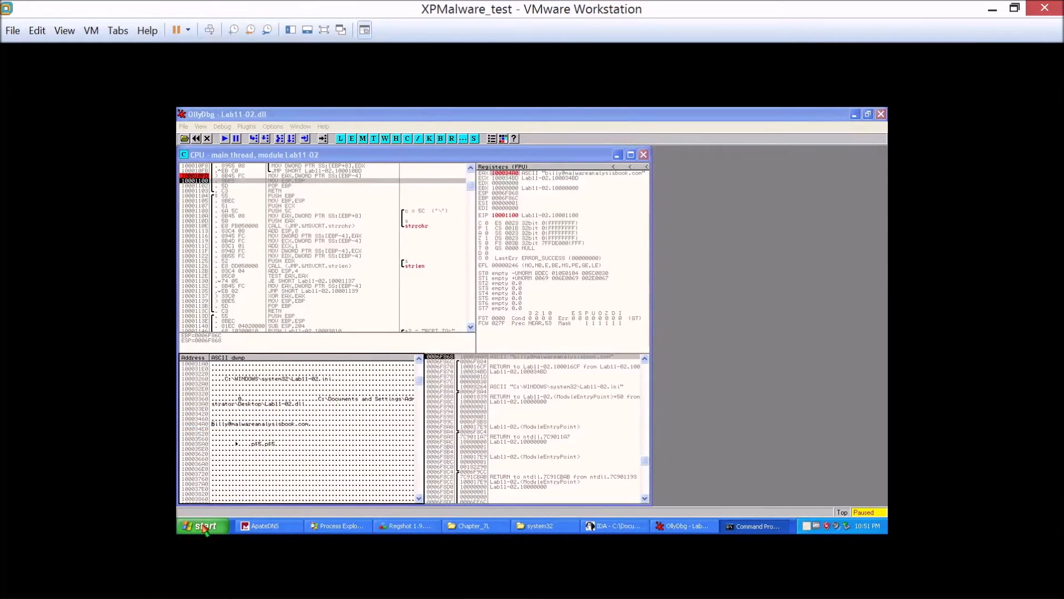
left_click(224, 523)
left_click(226, 419)
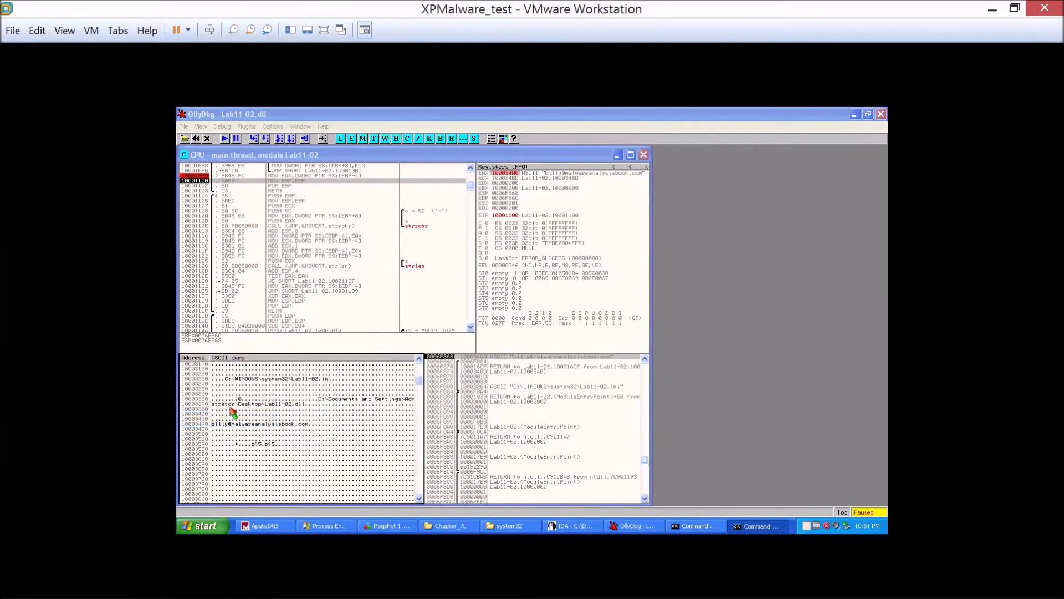
left_click(855, 115)
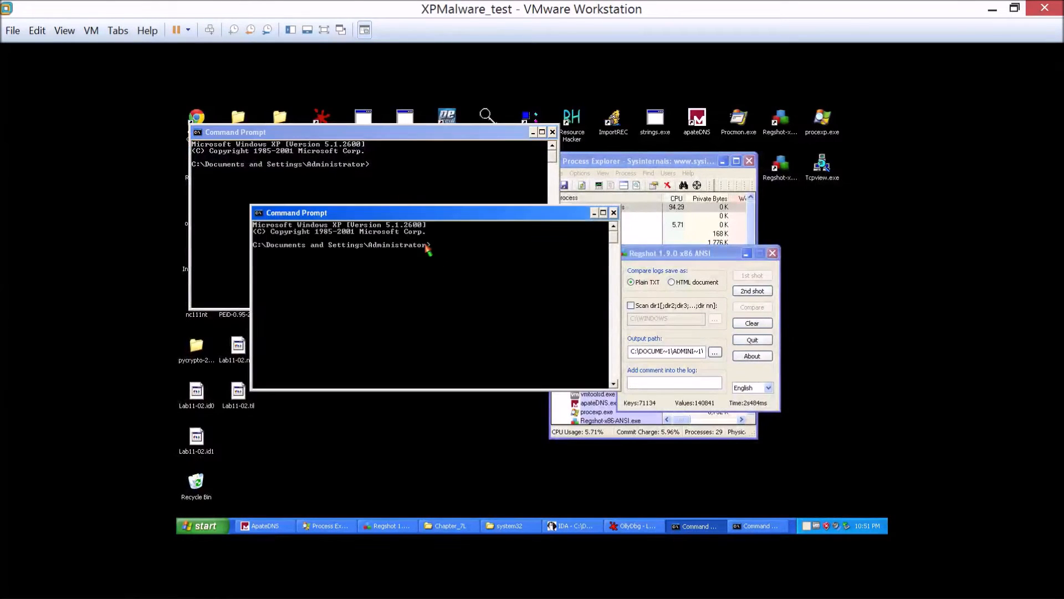
Change to the desktop folder, run strings lab11-02.dll, and review the end of its output.
type("cd desktop")
key("Return")
type("s")
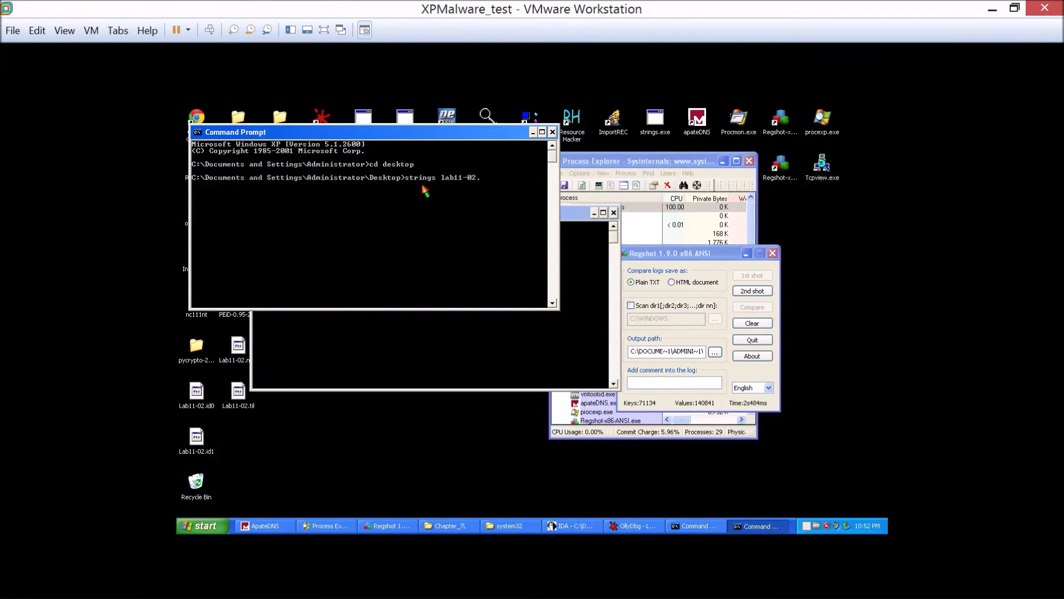
type("dll")
key("Return")
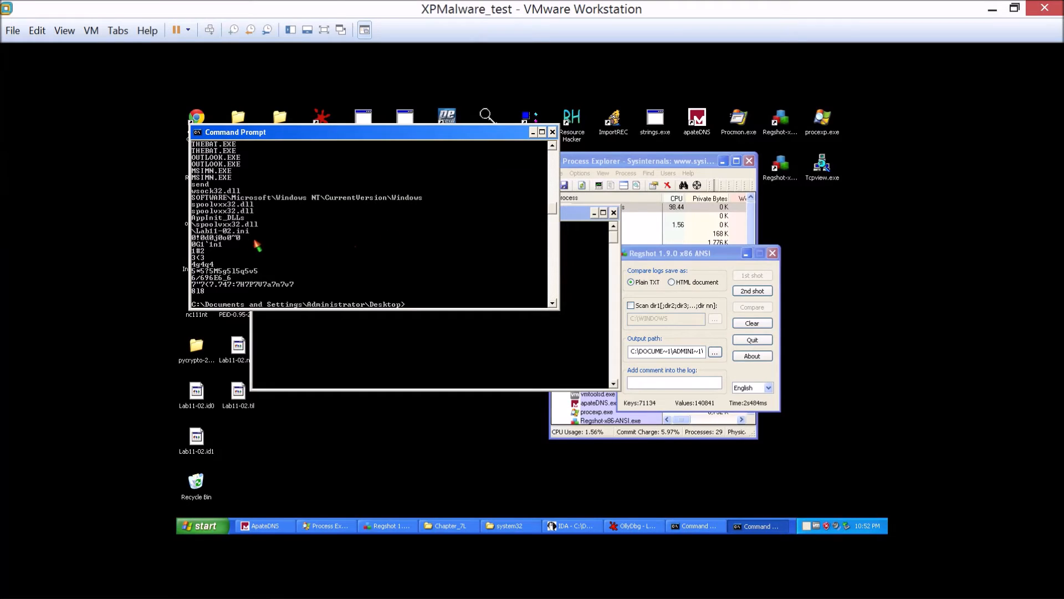
scroll(226, 223, "up", 2)
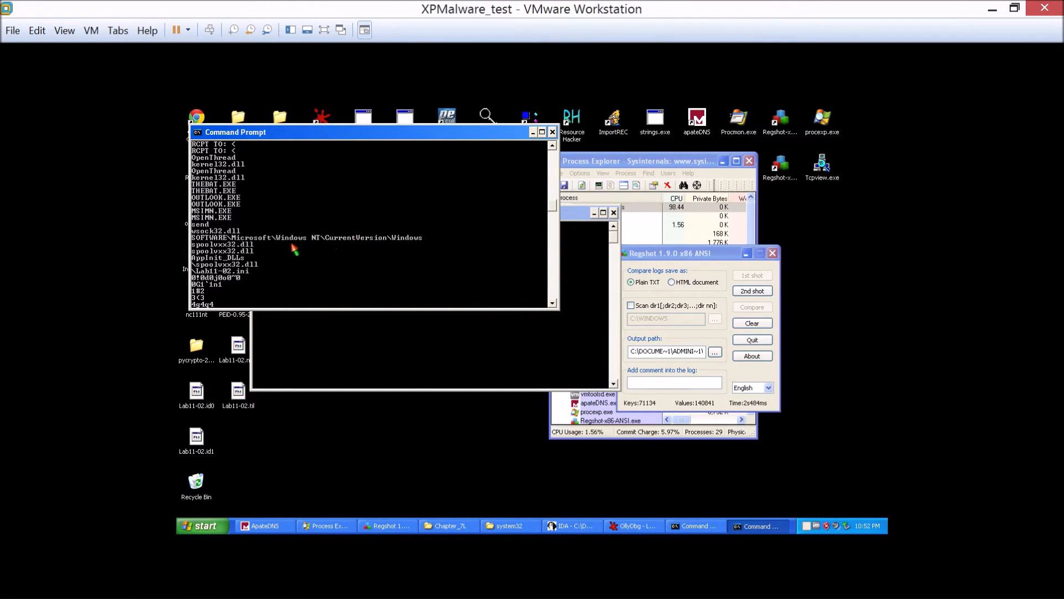
left_click_drag(344, 135, 348, 304)
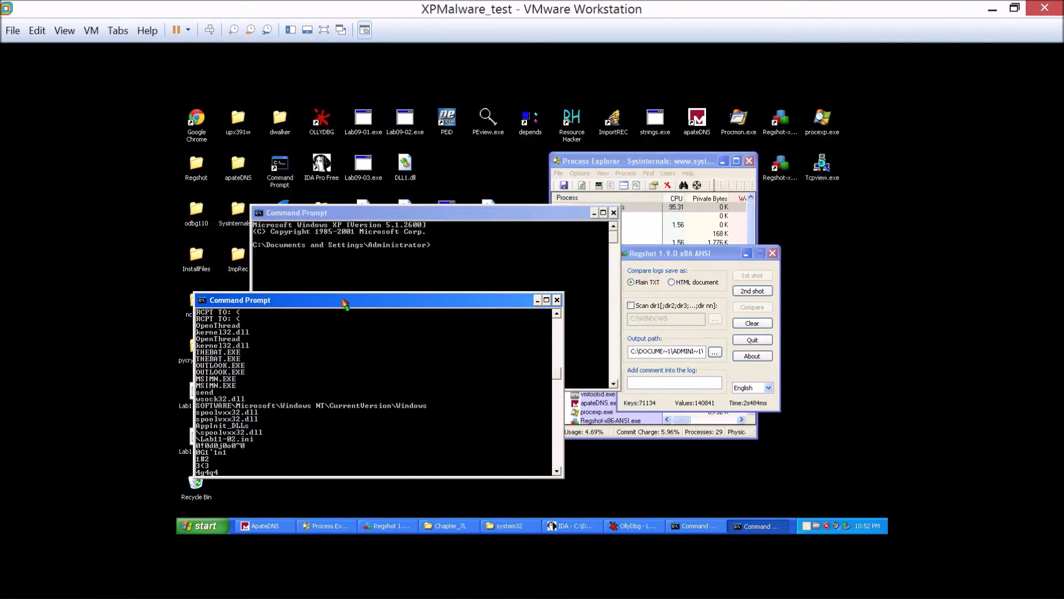
Switch to OllyDbg, restore it from full screen, and enlarge the window's height to include the ASCII dump.
left_click(623, 526)
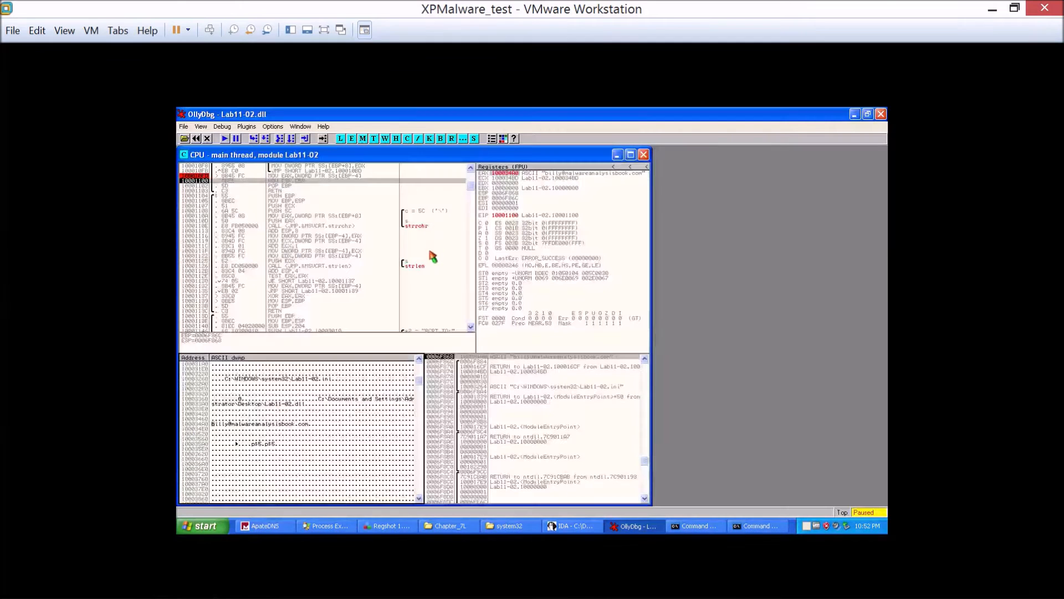
double_click(353, 114)
left_click_drag(342, 161, 328, 152)
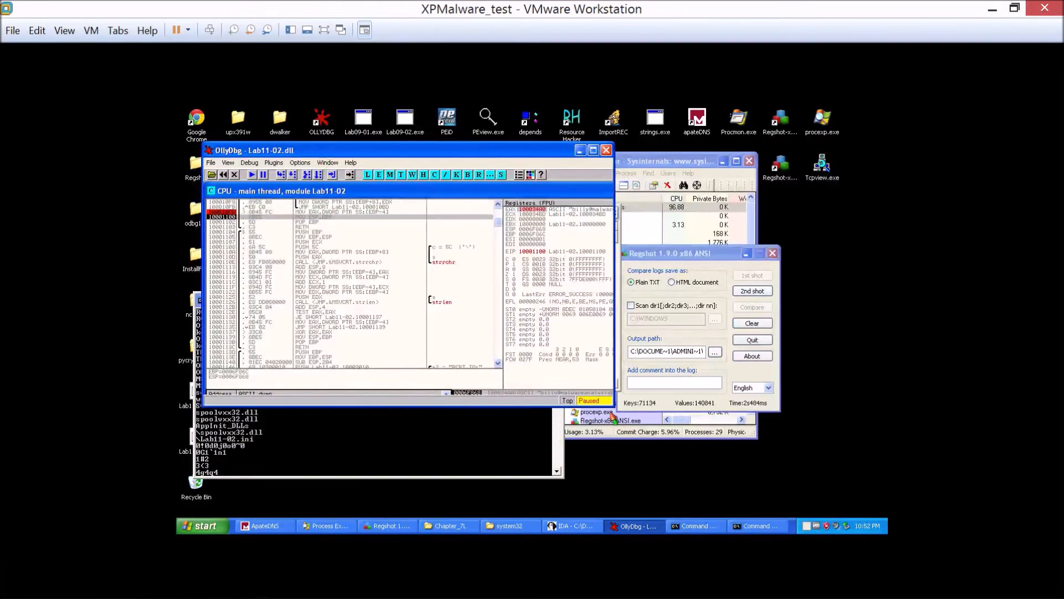
left_click_drag(612, 406, 615, 458)
Switch to IDA and maximize the IDA View-A listing of sub_100010B3.
left_click(572, 529)
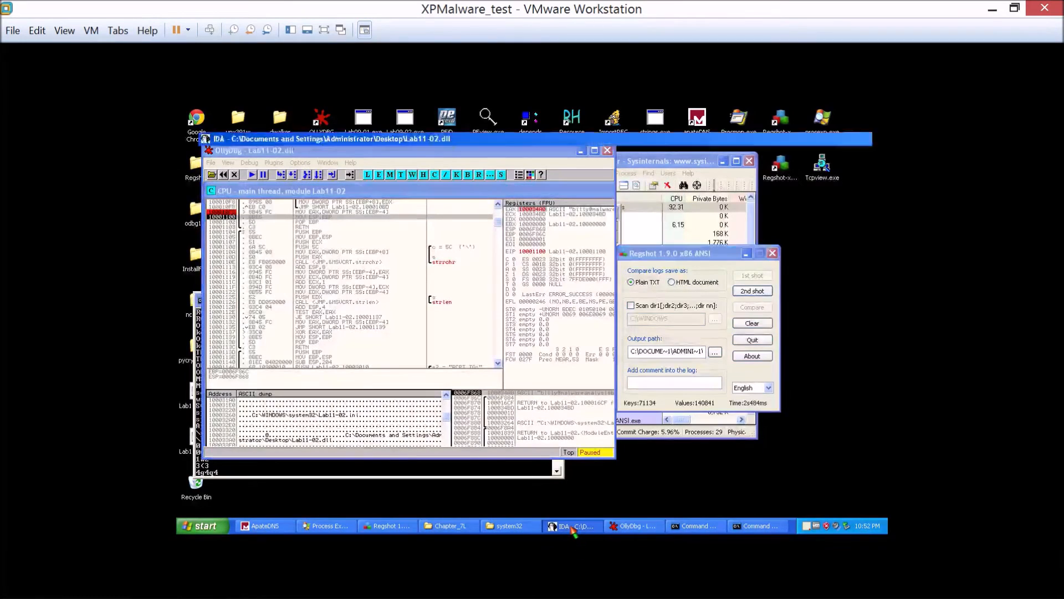
left_click(581, 150)
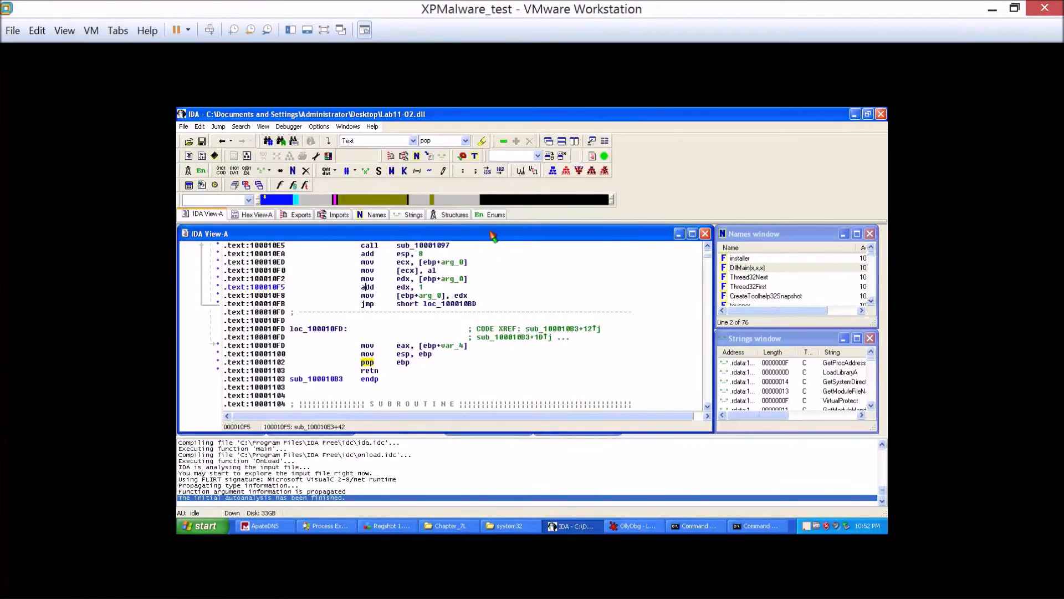
double_click(492, 237)
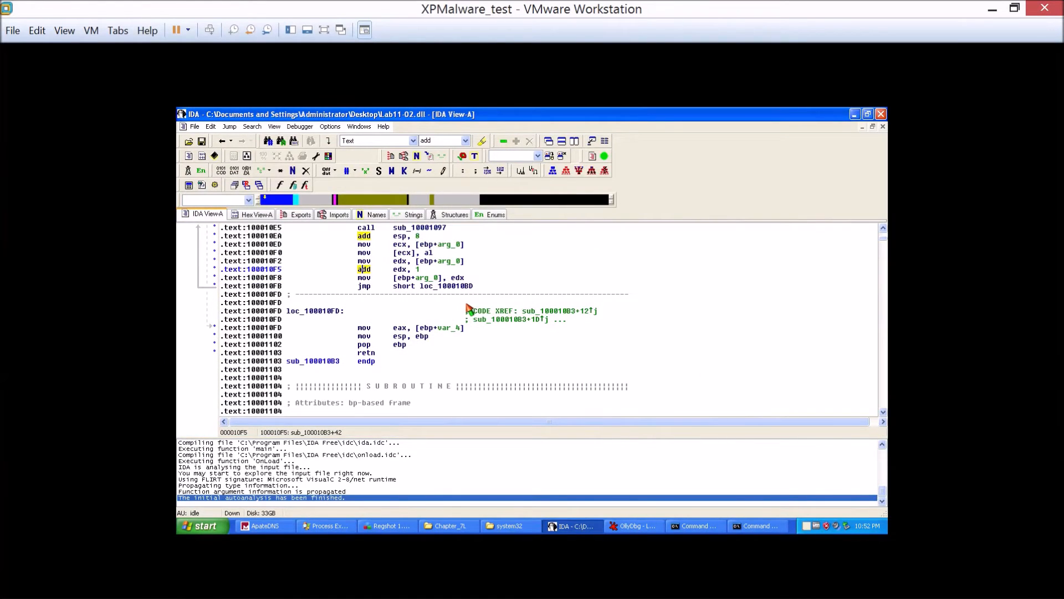
Show sub_100010B3 as a graph and review its character checks and the decoding loop that calls sub_10001097.
key("space")
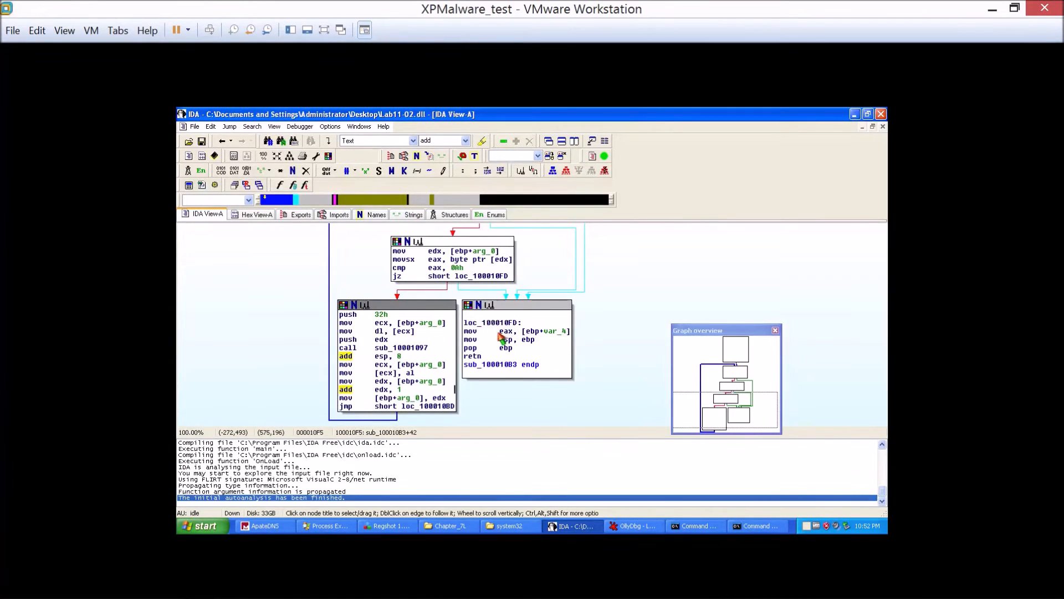
scroll(360, 369, "up", 2)
scroll(340, 366, "down", 2)
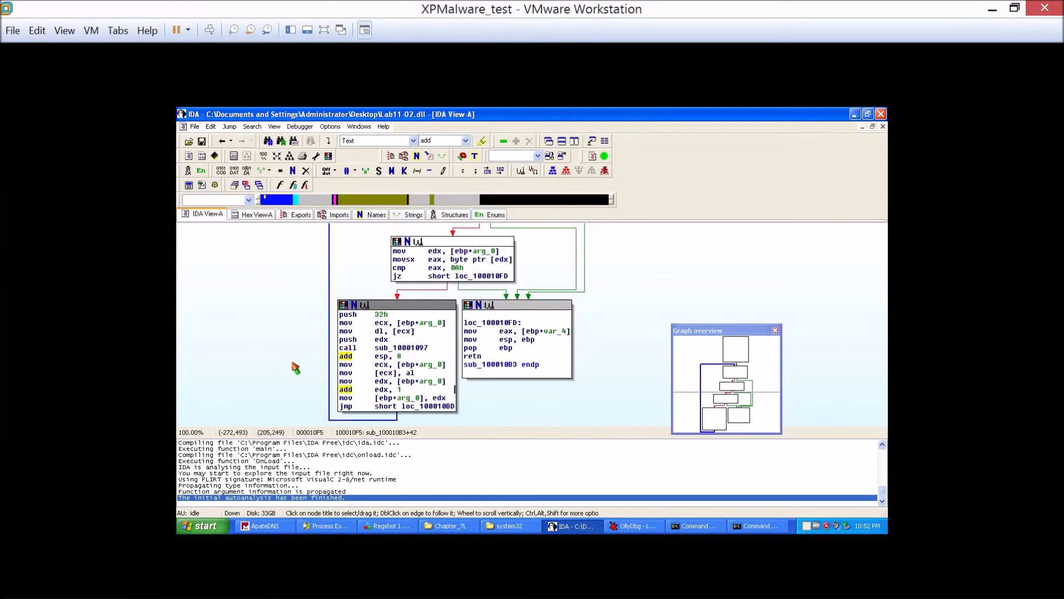
scroll(515, 411, "up", 6)
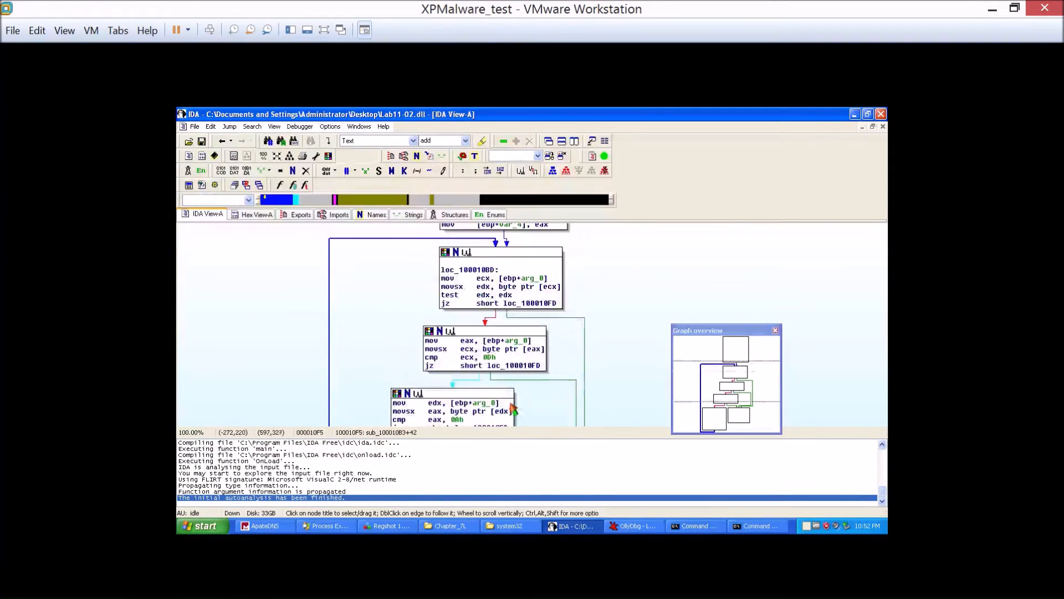
Return to DllMain and review the blocks from the sub_100010B3 call down to the function's end.
left_click(223, 143)
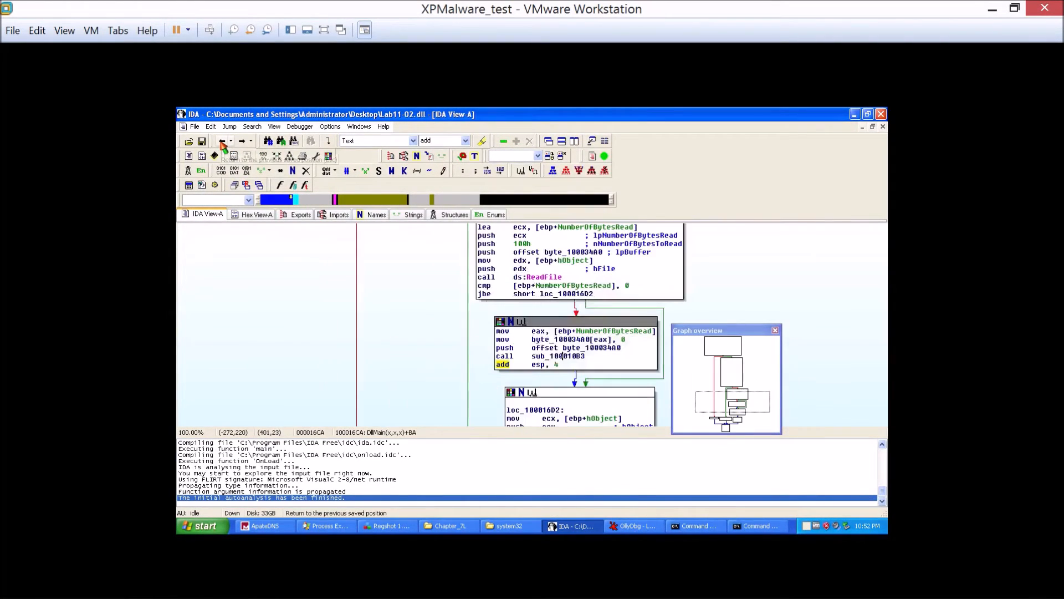
scroll(525, 305, "down", 4)
scroll(637, 324, "down", 4)
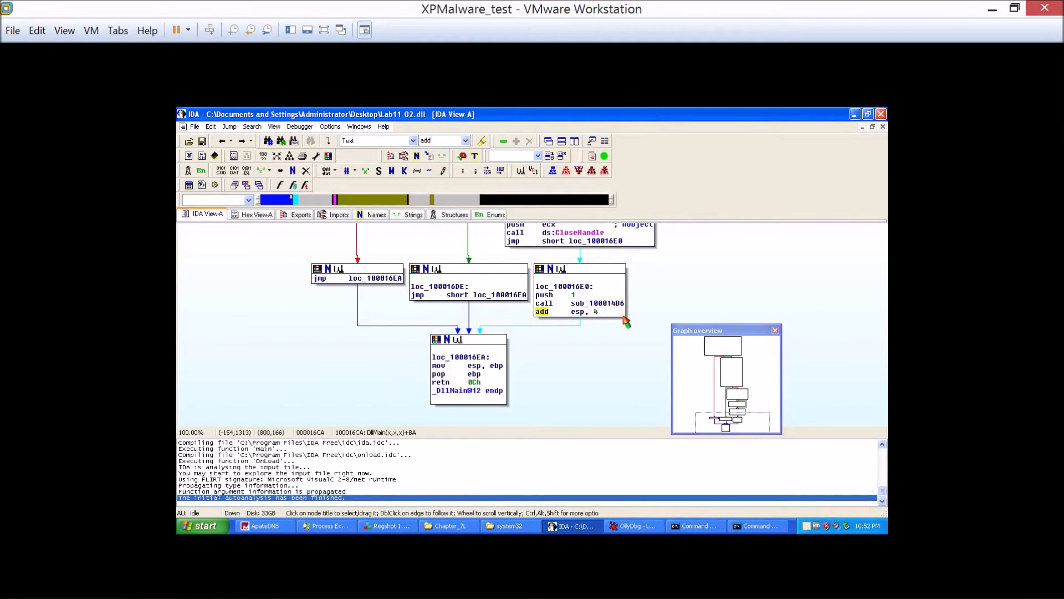
scroll(625, 322, "up", 6)
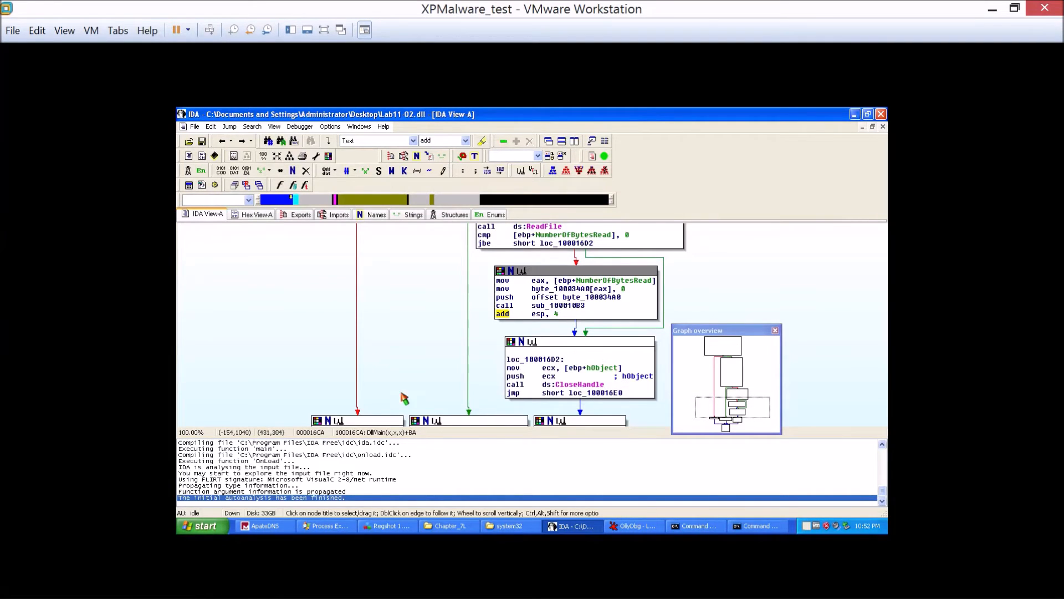
scroll(387, 382, "down", 4)
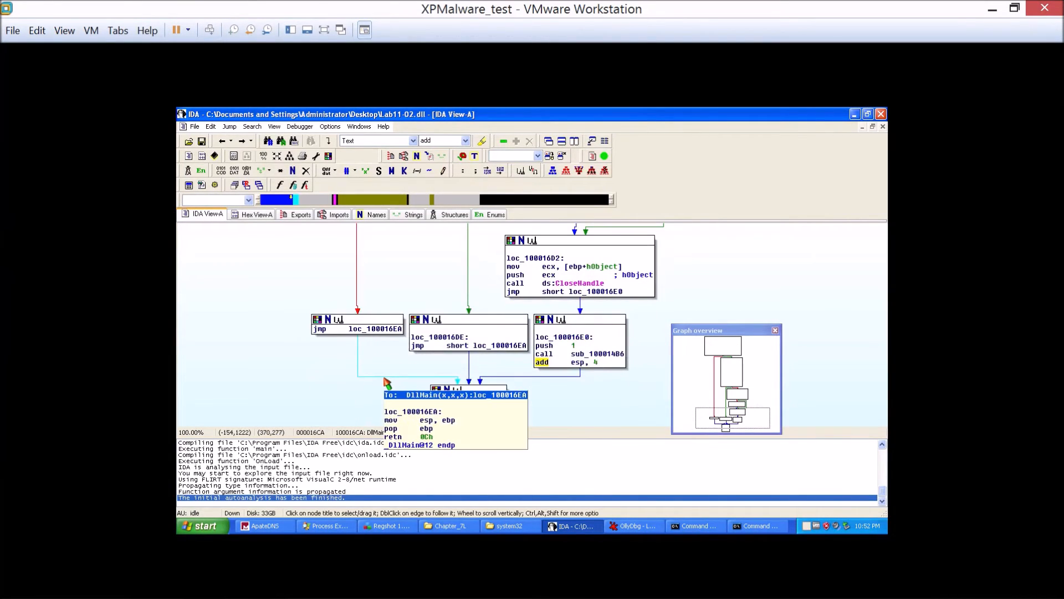
Open sub_100014B6 from DllMain and examine its process-name comparisons and the block at loc_10001561.
mouse_move(599, 358)
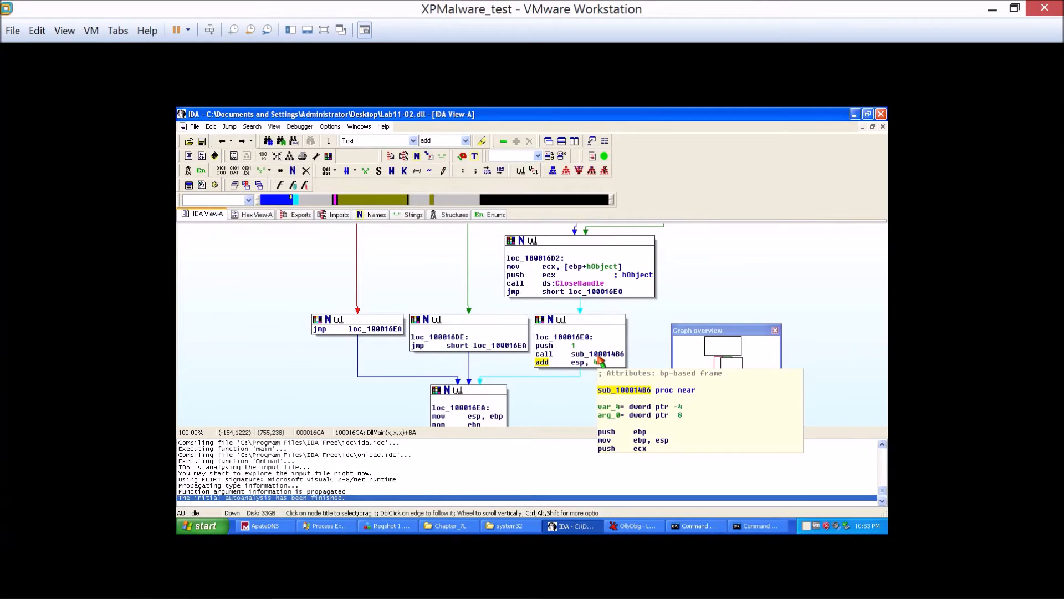
double_click(599, 358)
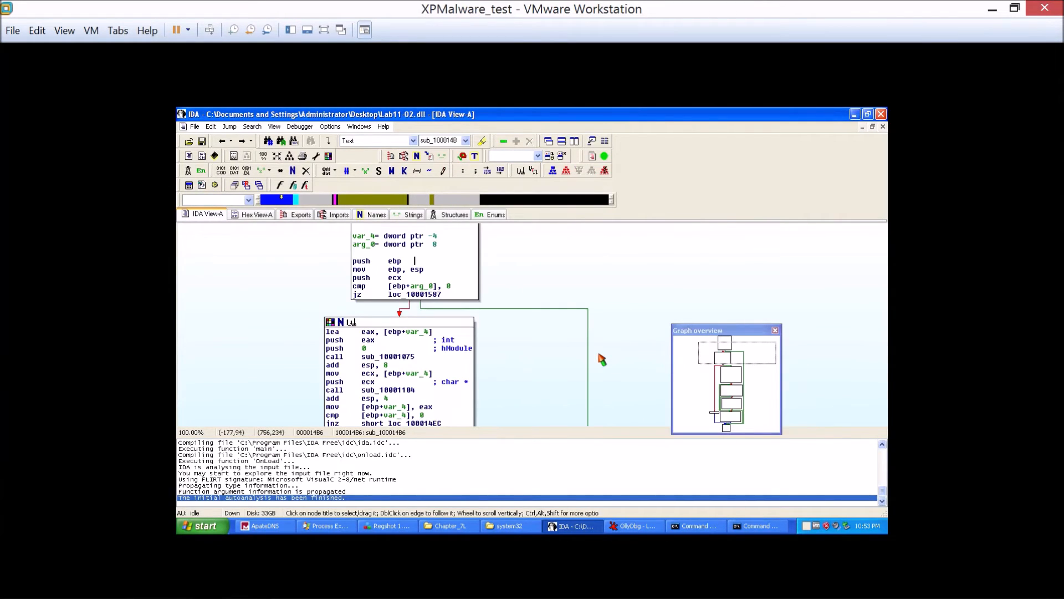
scroll(602, 359, "down", 10)
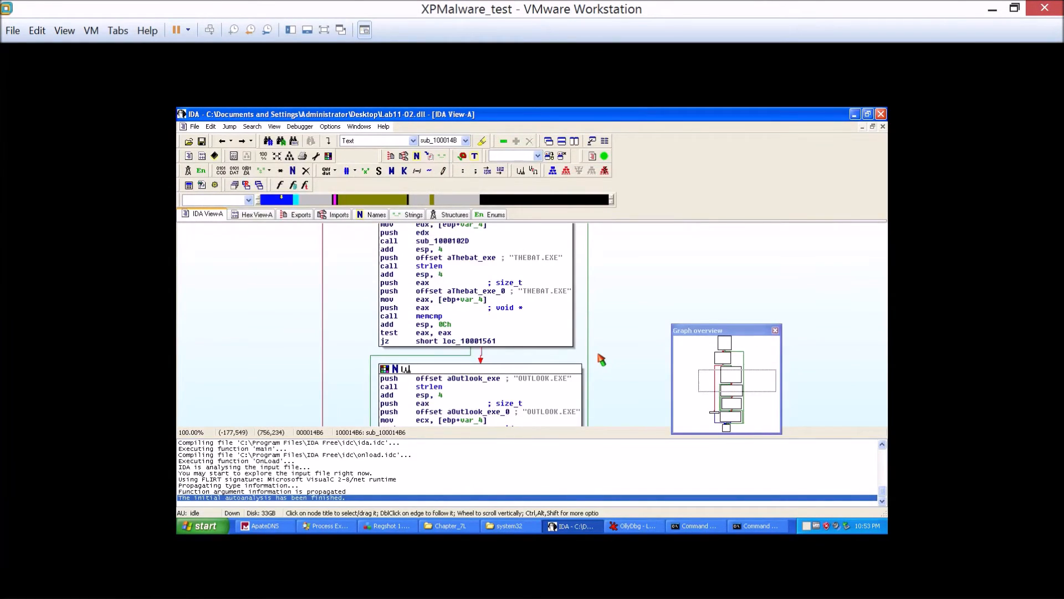
scroll(602, 359, "up", 6)
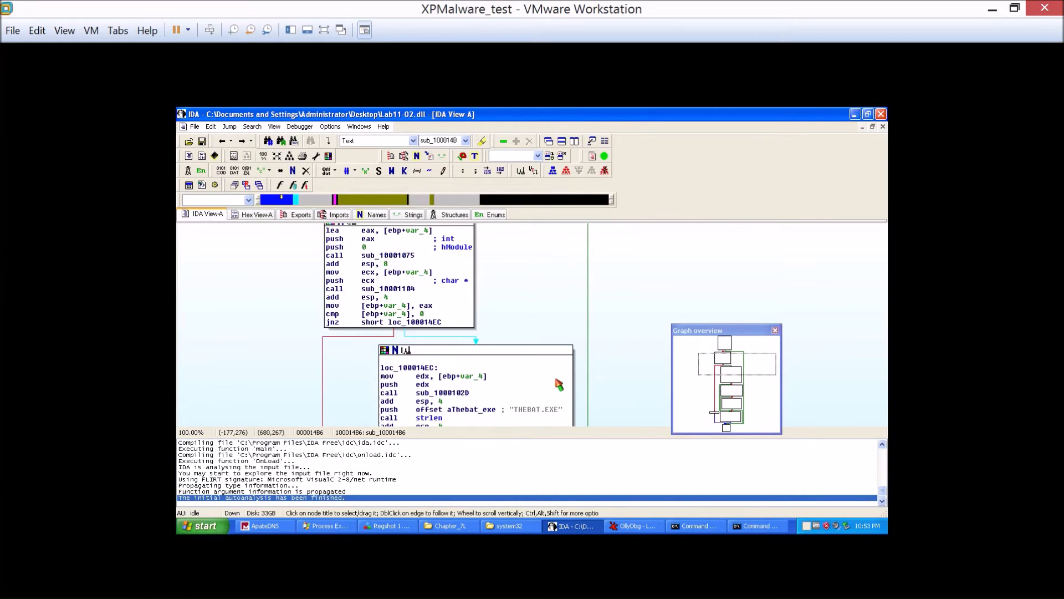
left_click(541, 410)
scroll(611, 357, "down", 20)
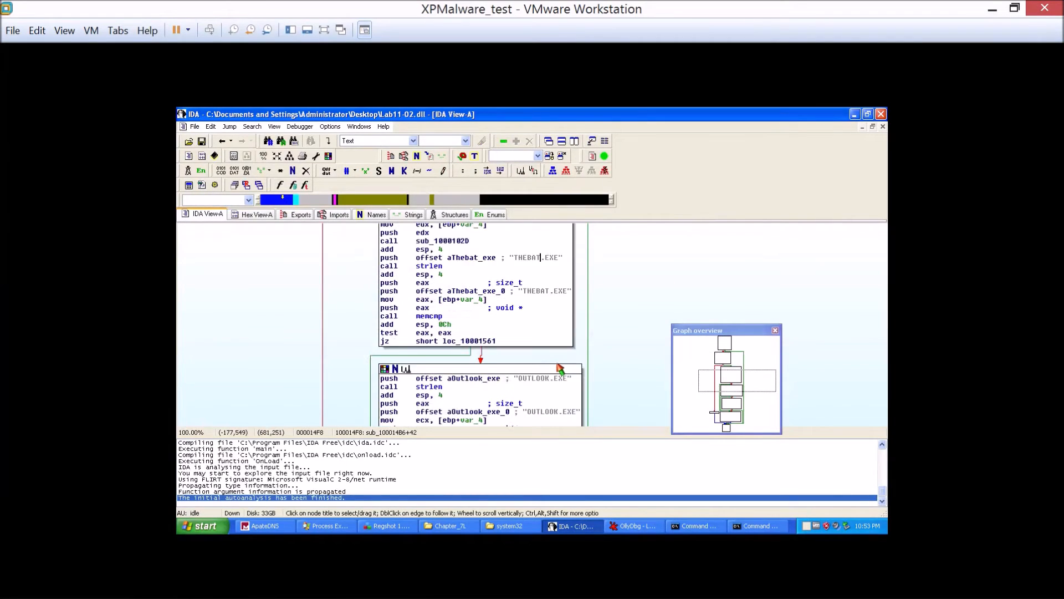
scroll(280, 372, "up", 6)
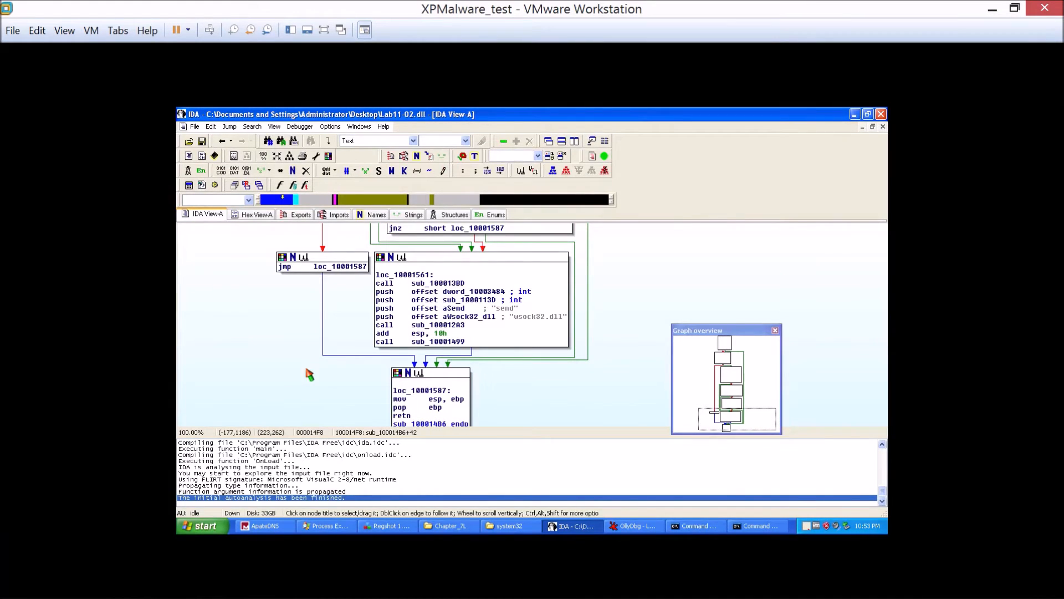
Open sub_100013BD, inspect its GetCurrentProcessId call, and return to the calling block in sub_100014B6.
mouse_move(432, 287)
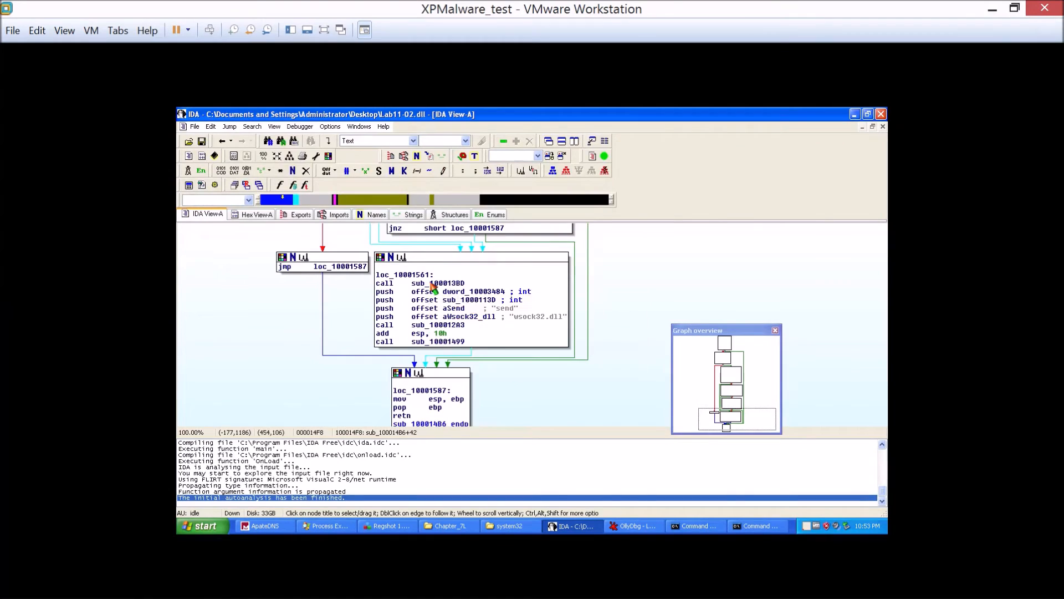
double_click(431, 283)
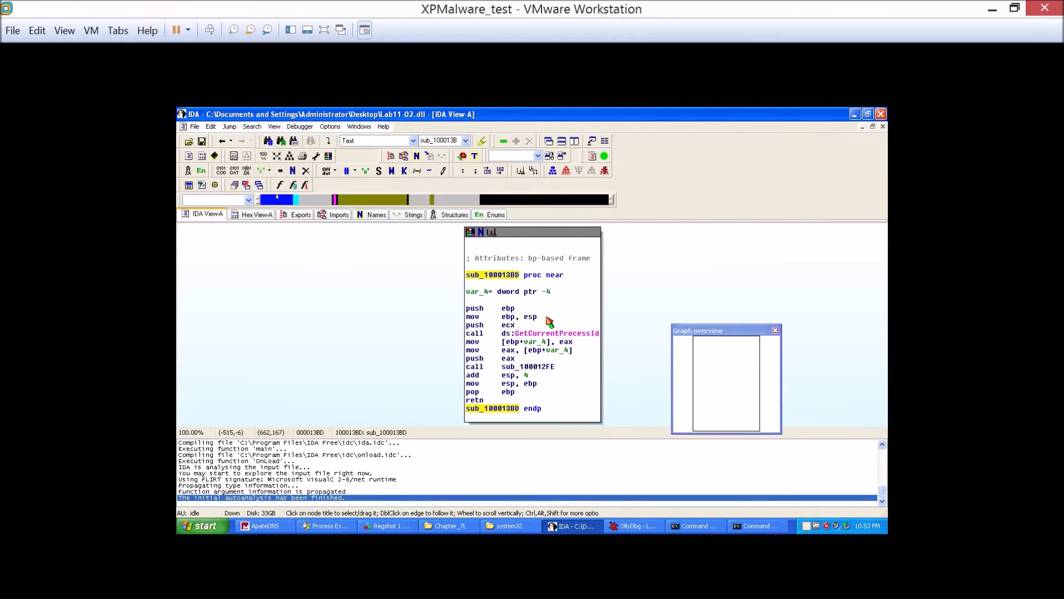
left_click(555, 333)
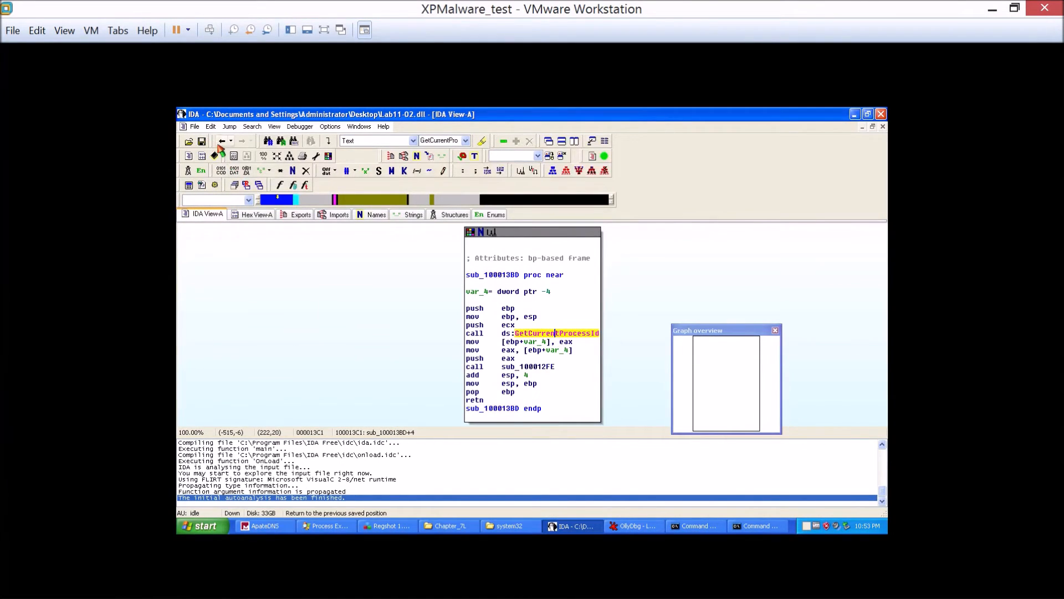
left_click(221, 141)
Open sub_100012A3 and examine how it uses GetModuleHandleA, LoadLibraryA, GetProcAddress and sub_10001203.
mouse_move(443, 331)
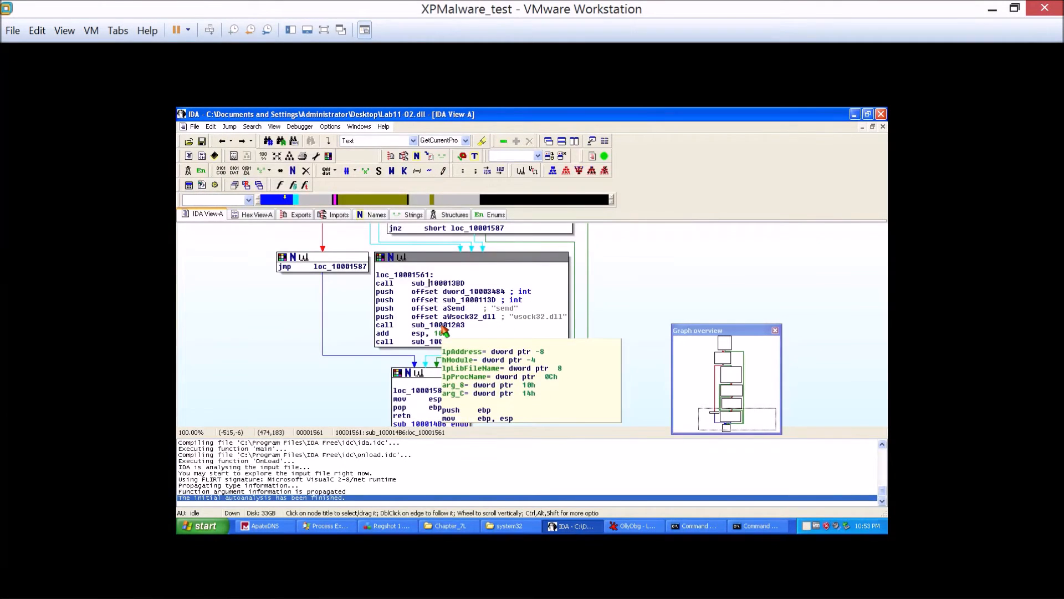
double_click(446, 325)
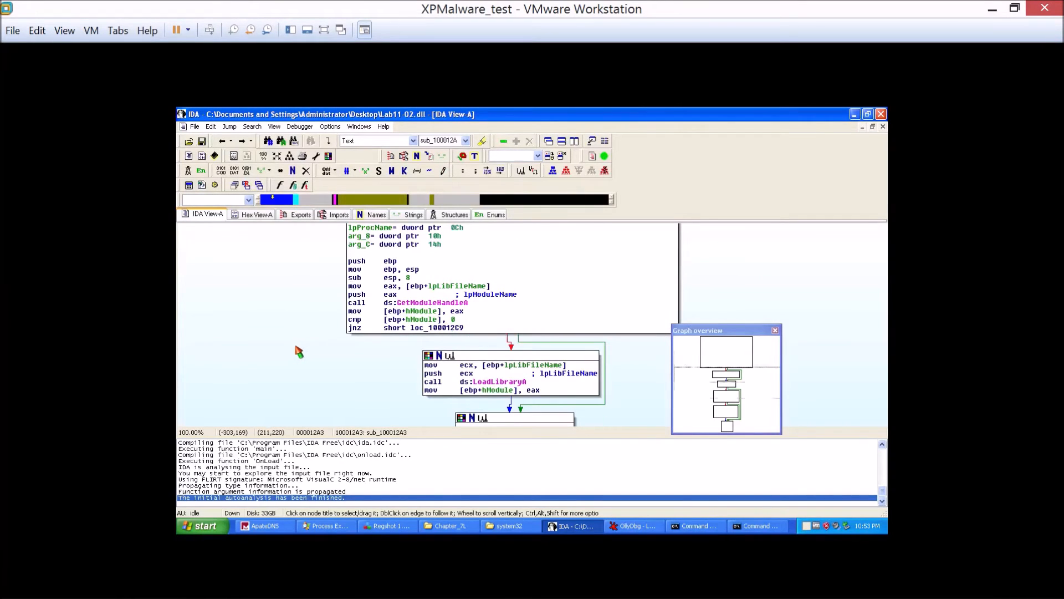
scroll(294, 349, "down", 5)
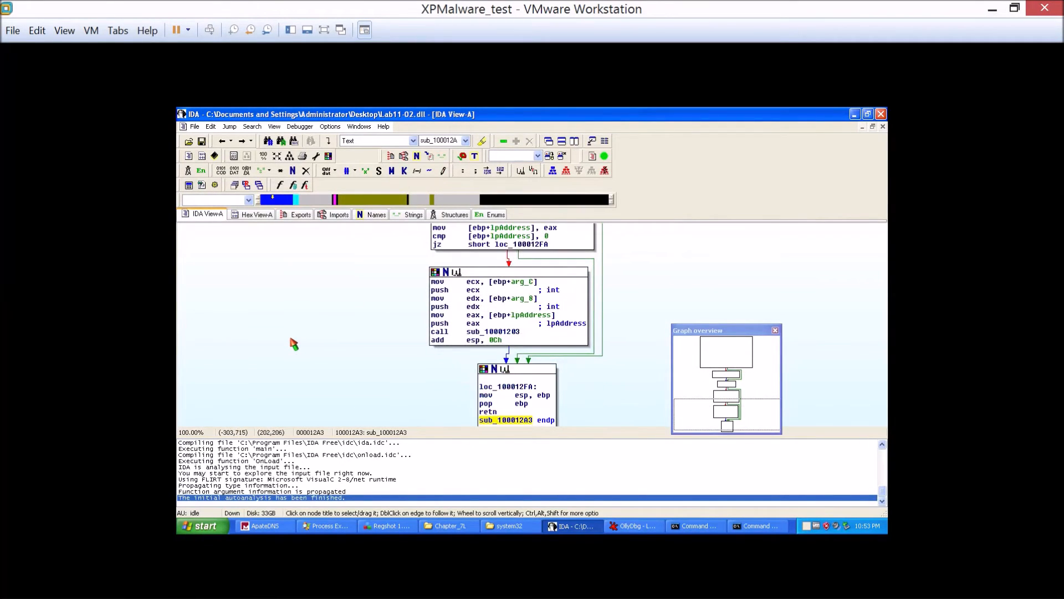
scroll(294, 343, "down", 2)
scroll(294, 343, "up", 3)
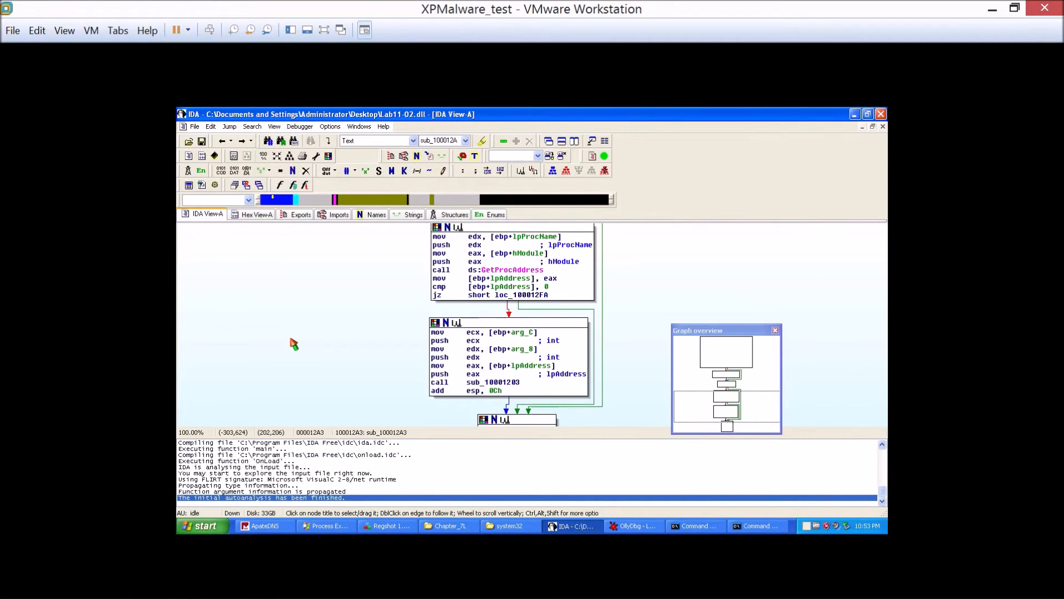
scroll(294, 344, "up", 3)
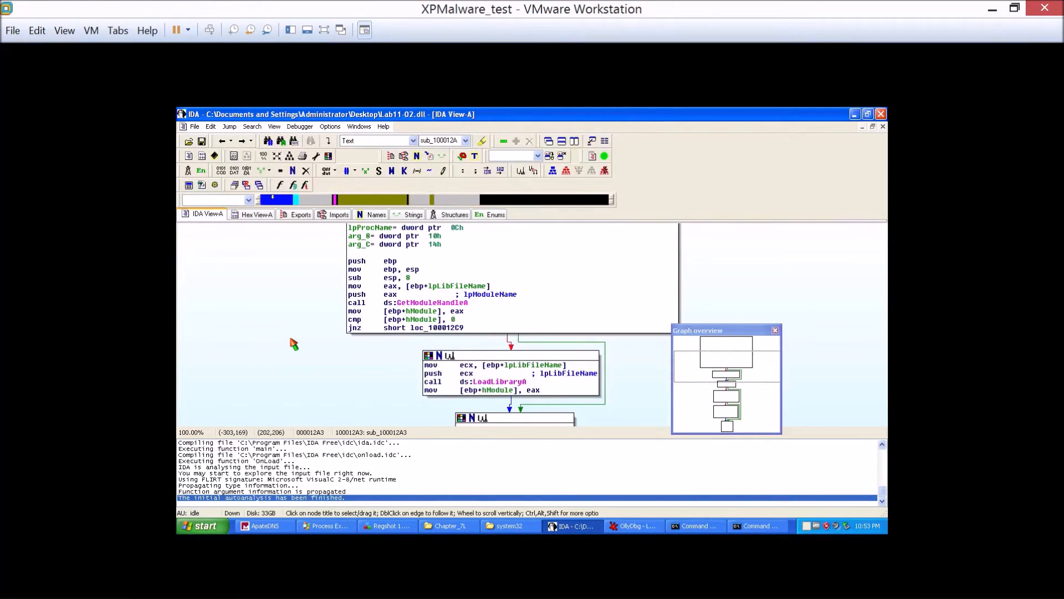
scroll(294, 344, "up", 5)
scroll(294, 345, "down", 10)
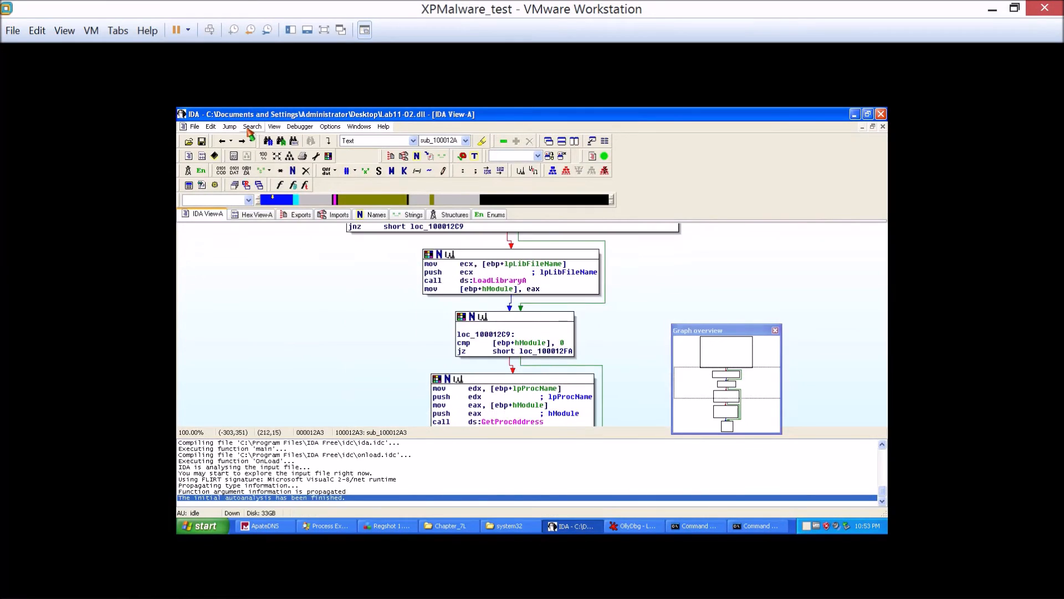
scroll(280, 284, "down", 3)
scroll(281, 285, "down", 6)
Go back to sub_10001499 and review its calls to GetCurrentProcessId and sub_100013DA.
left_click(223, 142)
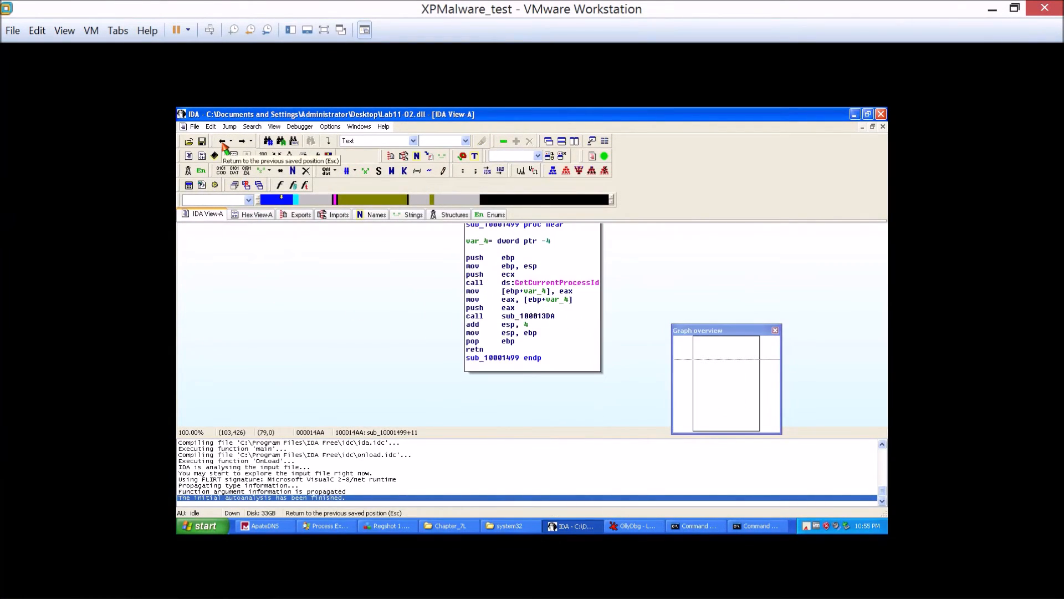
left_click_drag(321, 285, 330, 315)
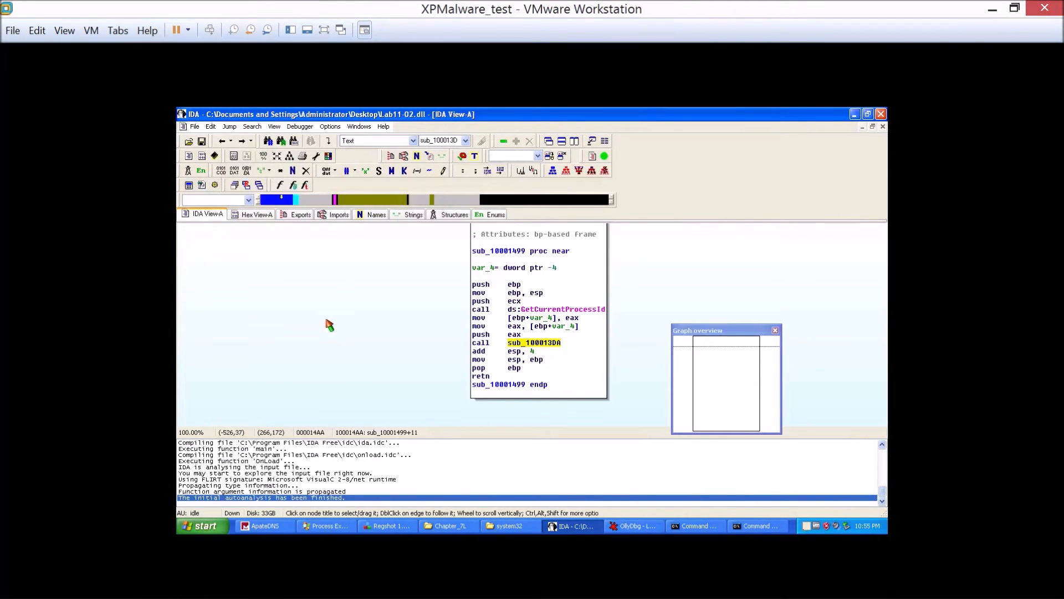
left_click_drag(409, 385, 395, 313)
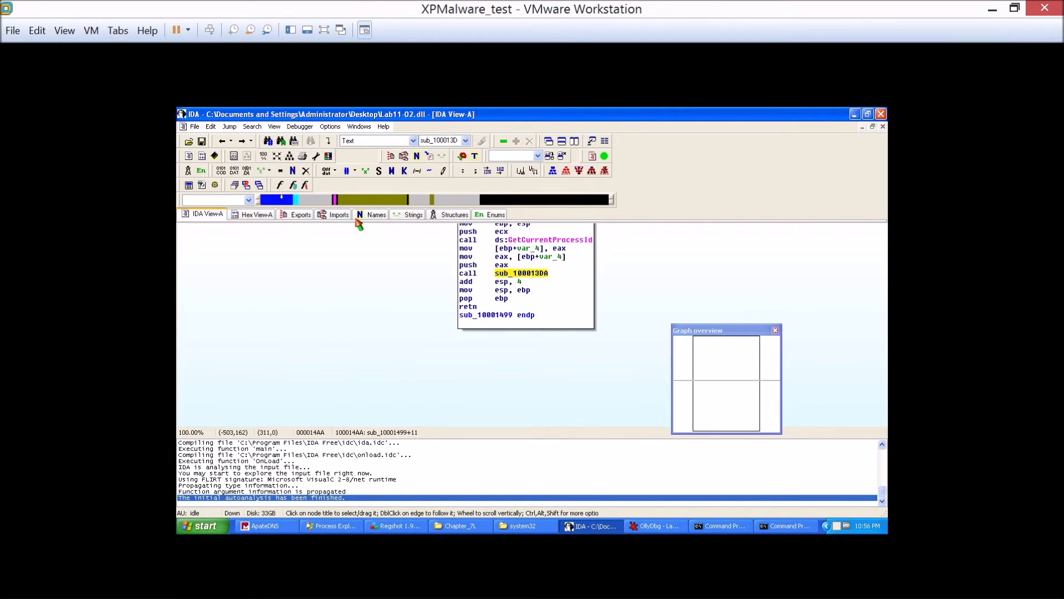
Minimize IDA, move both Command Prompt windows aside, and look up the system's default e-mail program.
left_click(854, 114)
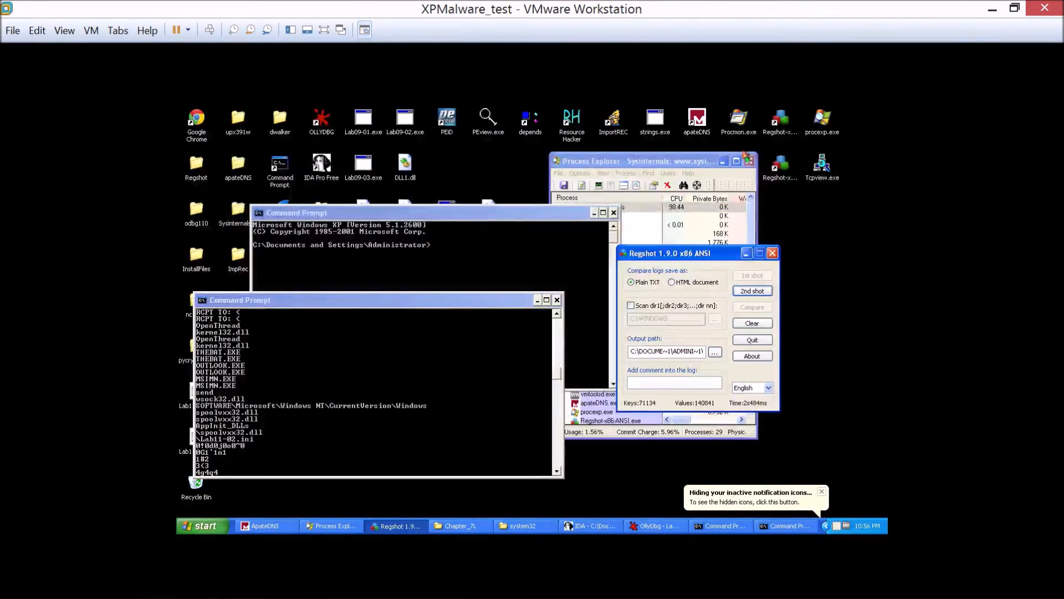
left_click_drag(401, 303, 659, 246)
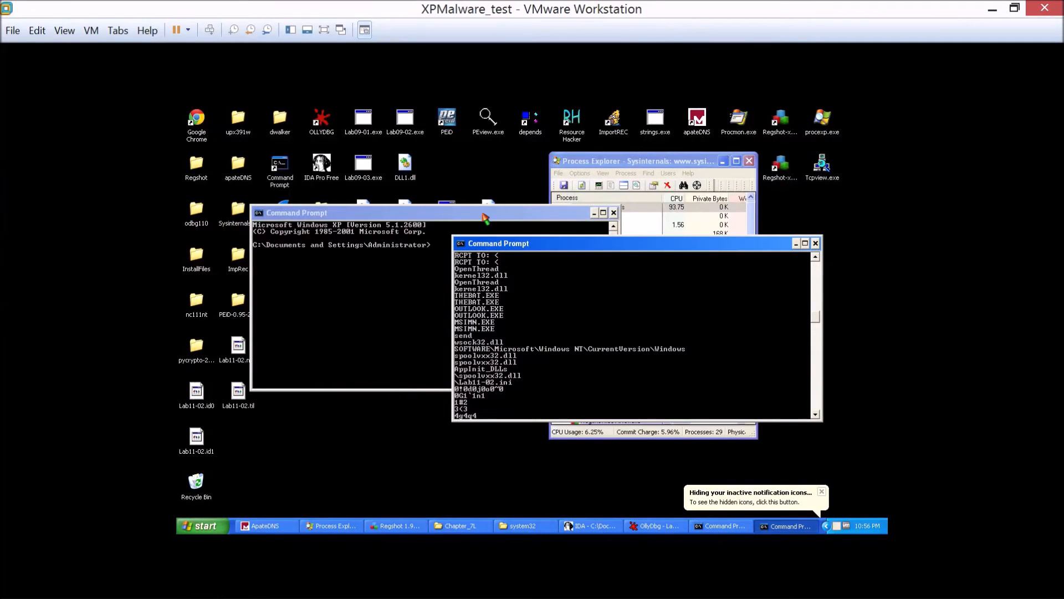
left_click_drag(483, 213, 623, 176)
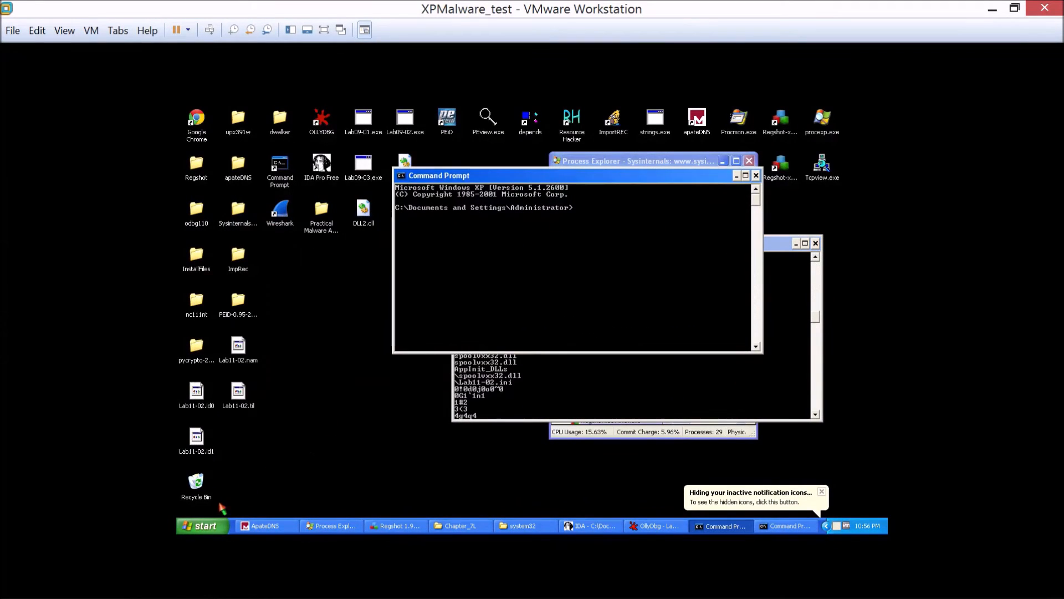
left_click(210, 531)
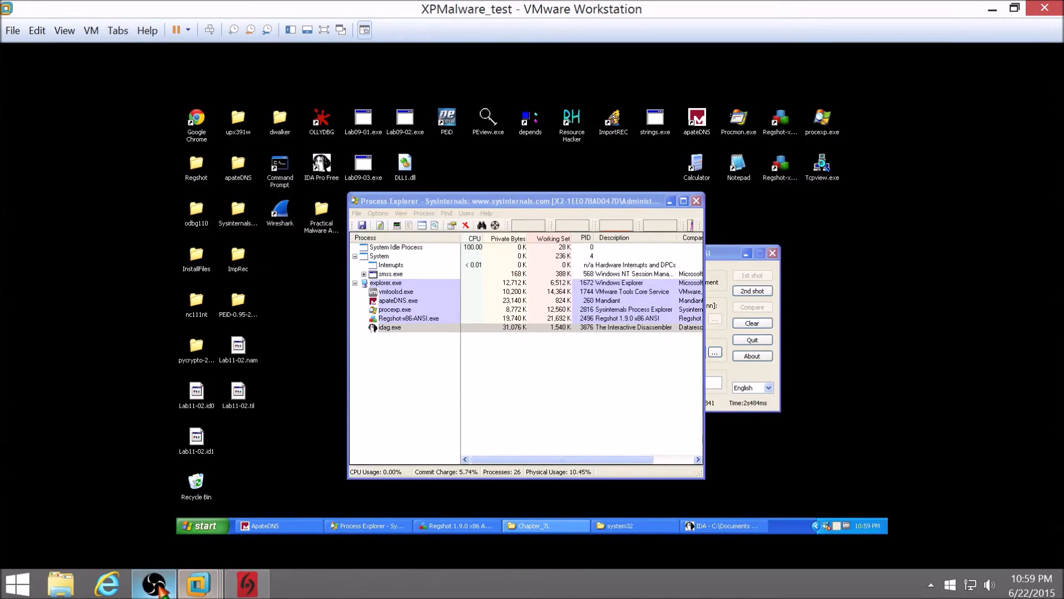
left_click(154, 583)
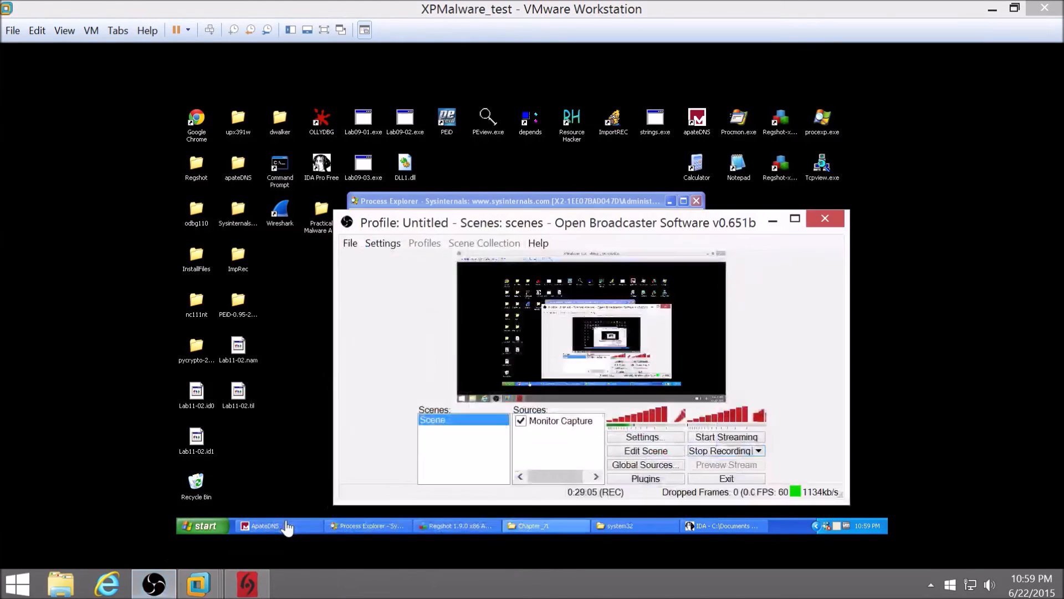
left_click_drag(674, 504, 676, 500)
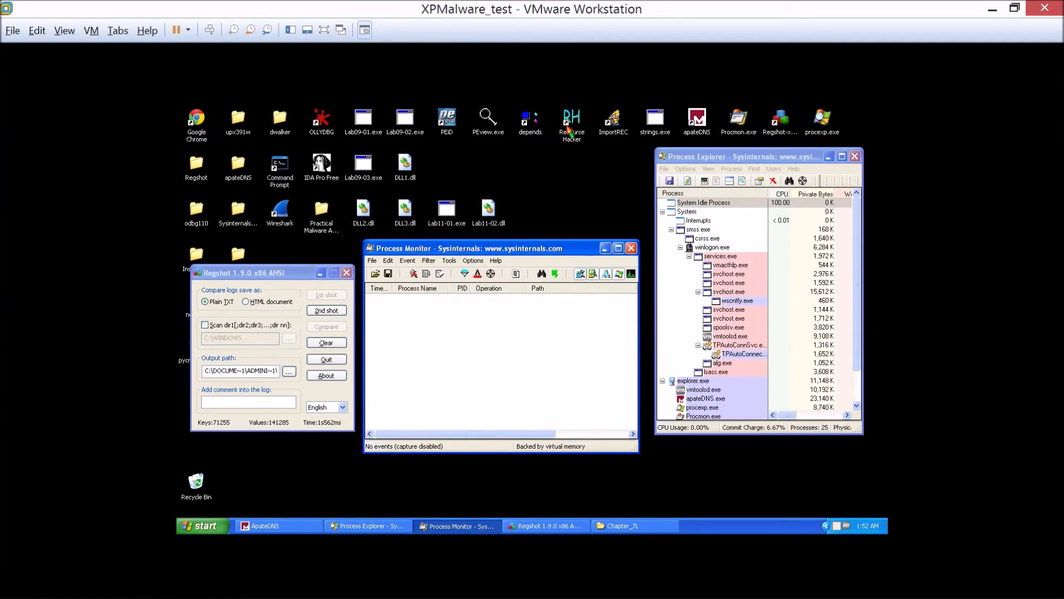
left_click(241, 274)
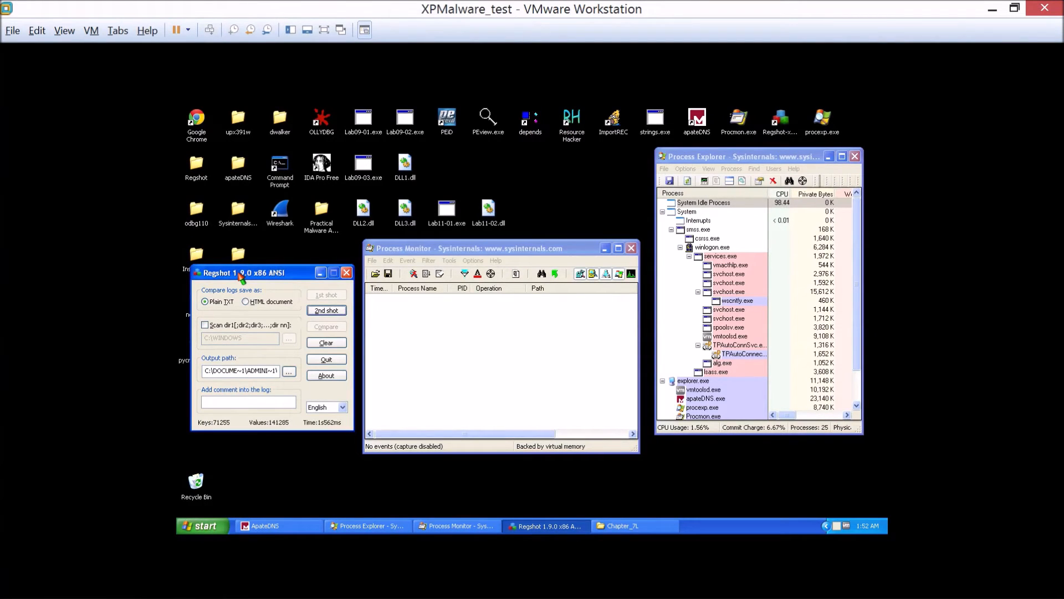
Launch IDA Pro Free and load Lab11-03.exe from the Desktop as a portable executable with the default options.
double_click(320, 169)
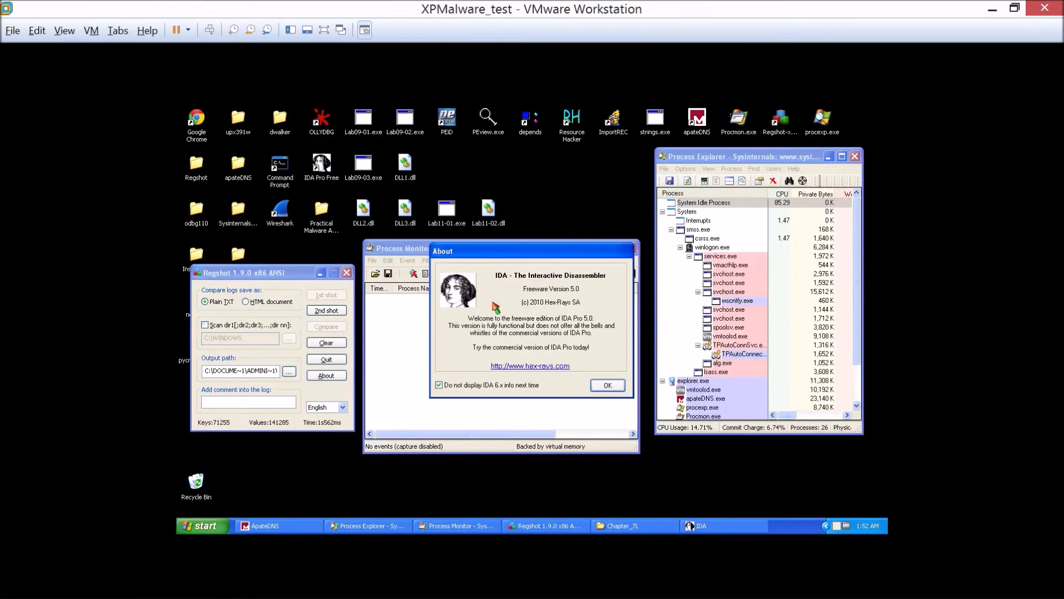
left_click(606, 385)
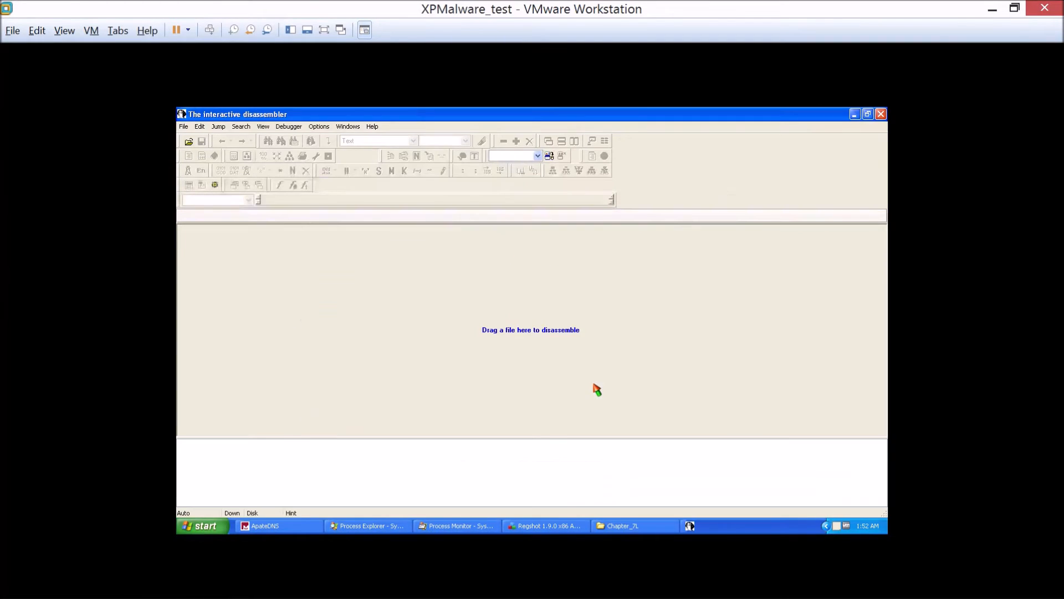
left_click(183, 117)
left_click(222, 114)
left_click(183, 126)
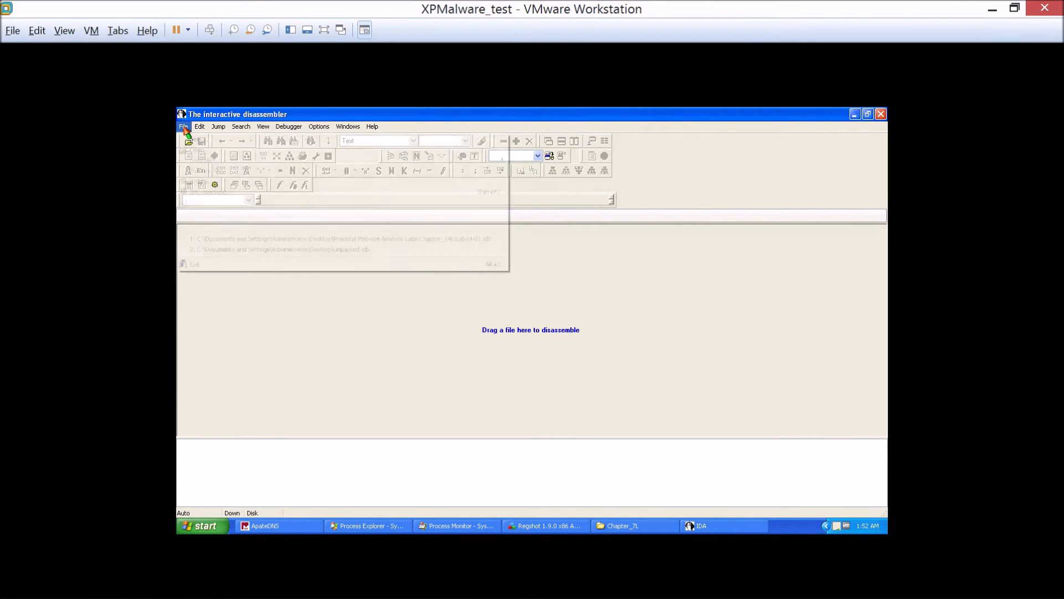
left_click(200, 155)
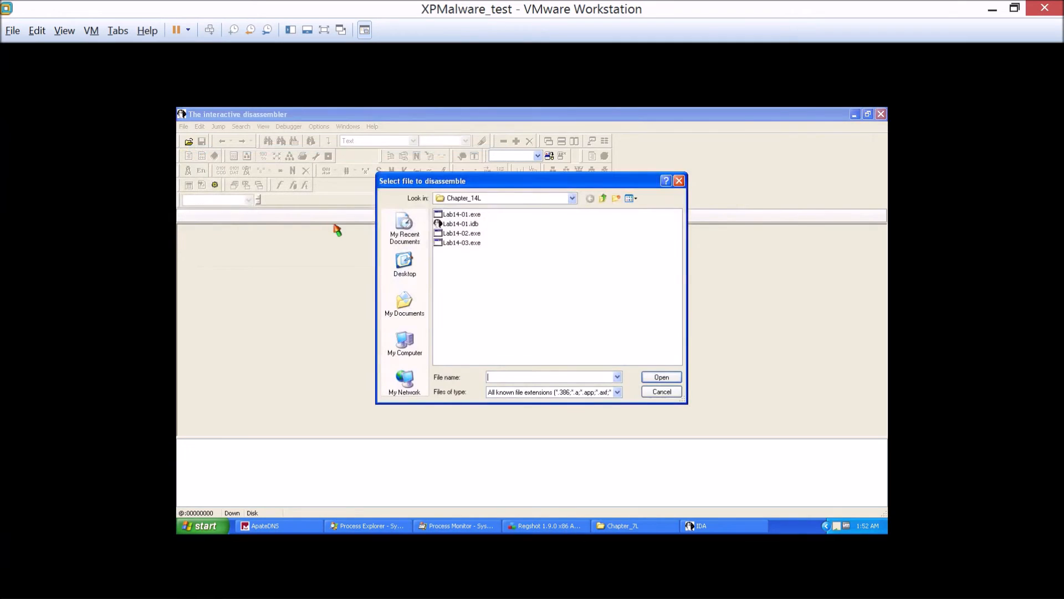
left_click(422, 261)
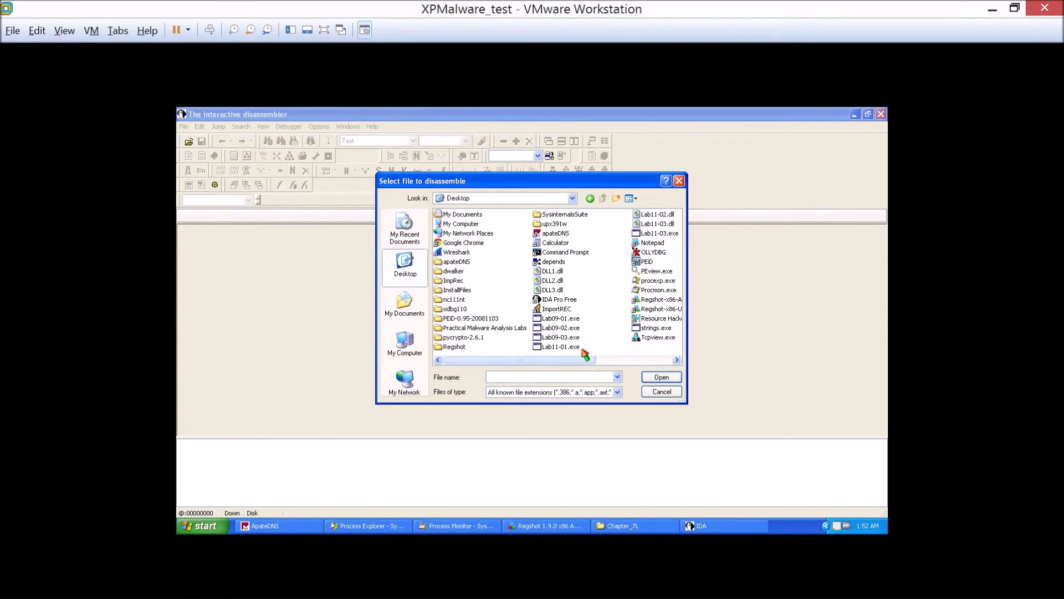
double_click(674, 235)
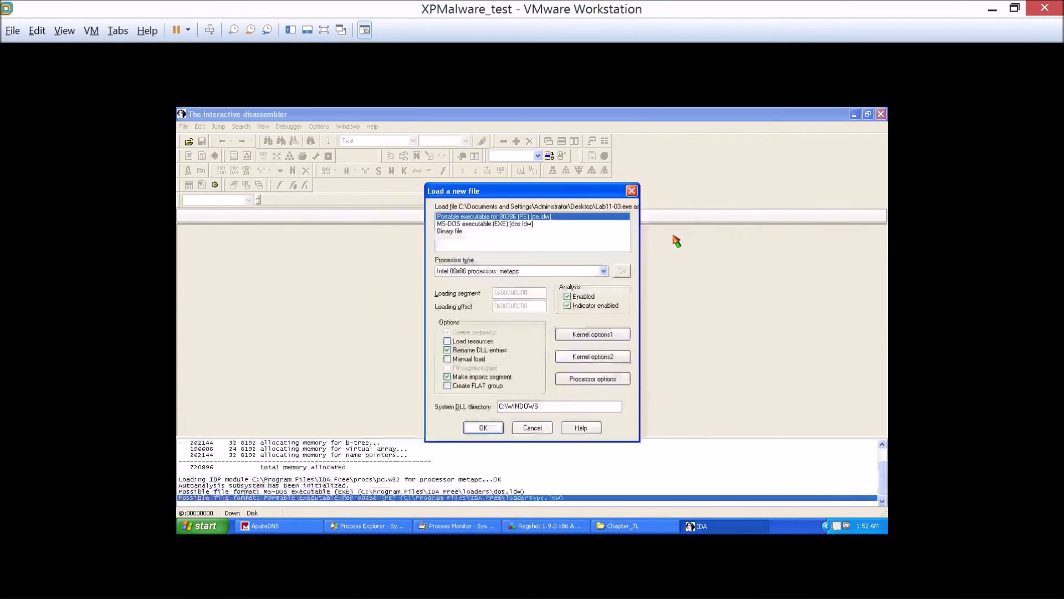
left_click(484, 428)
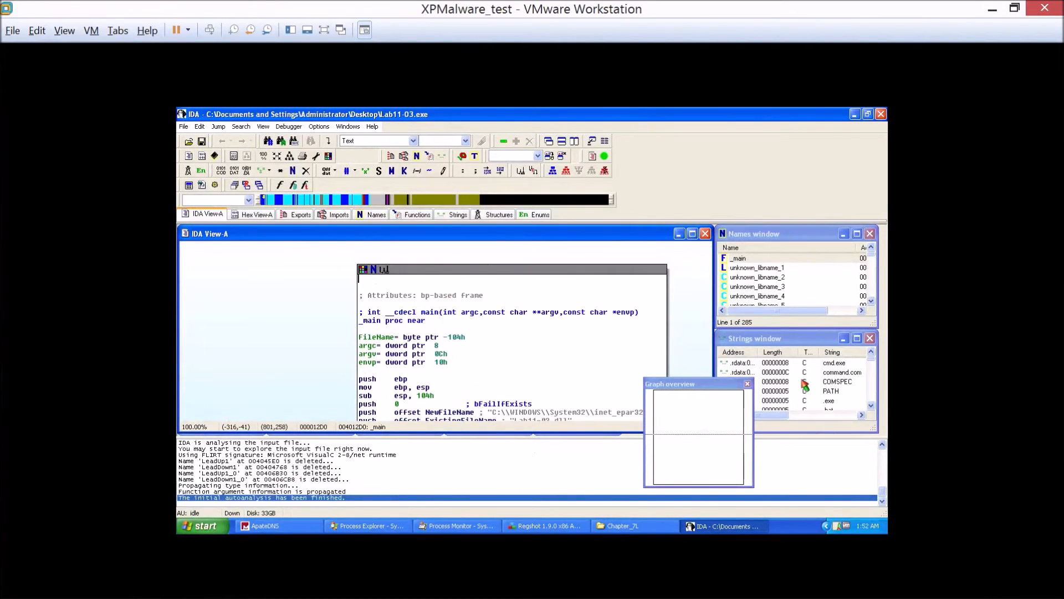
Review the strings of Lab11-03.exe, examining net start cisvc and both inet_epar32.dll path entries.
double_click(828, 338)
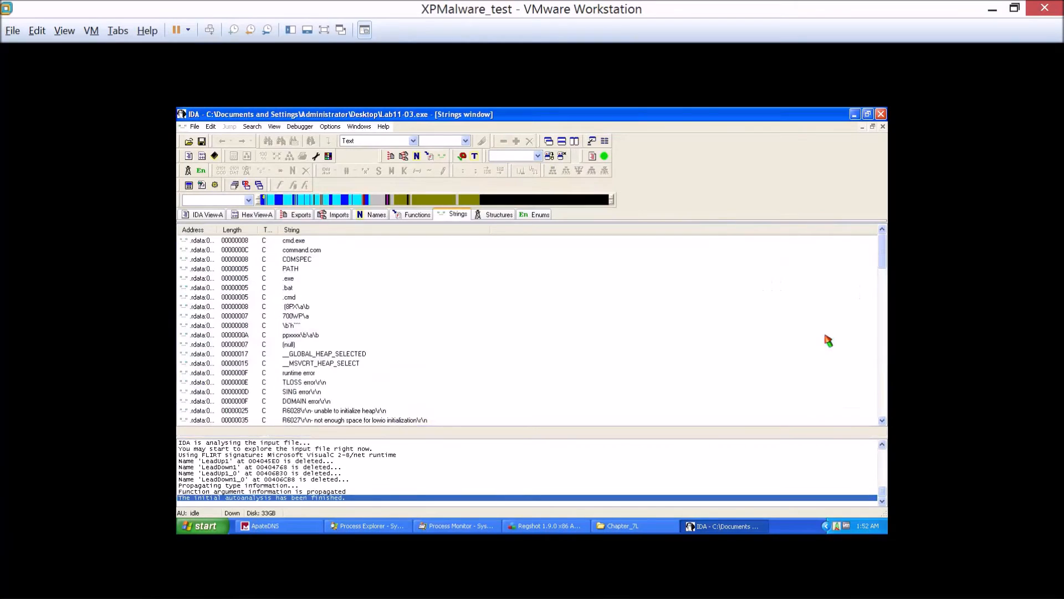
left_click(228, 354)
left_click_drag(883, 248, 882, 416)
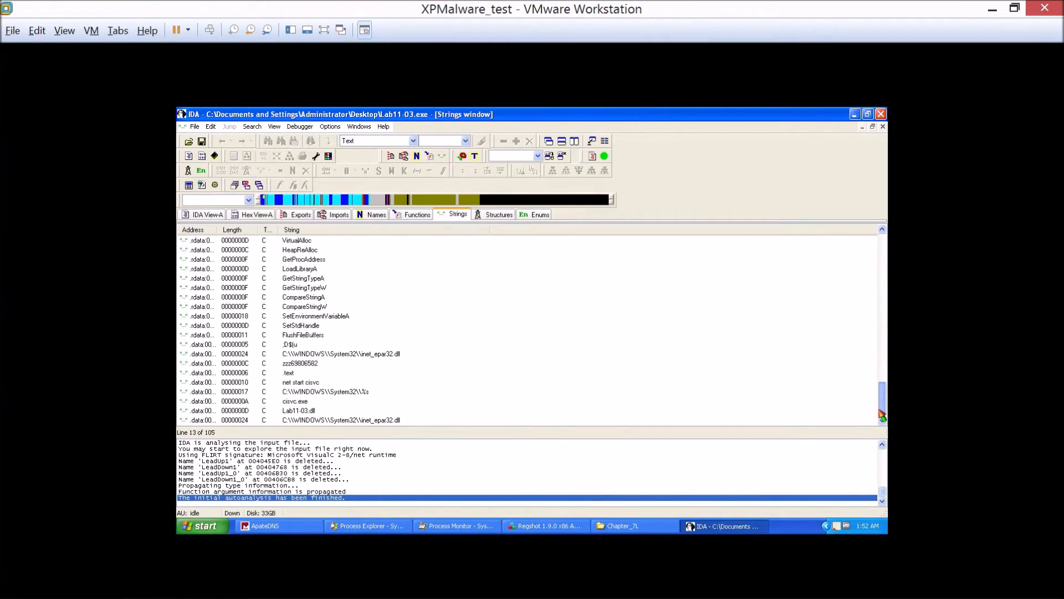
left_click(298, 383)
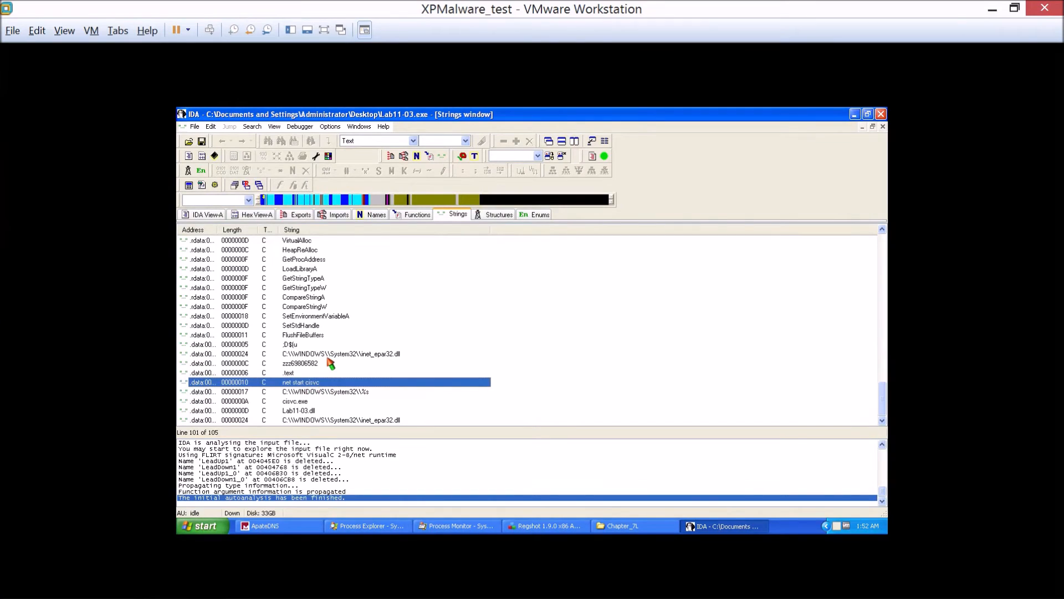
left_click(327, 354)
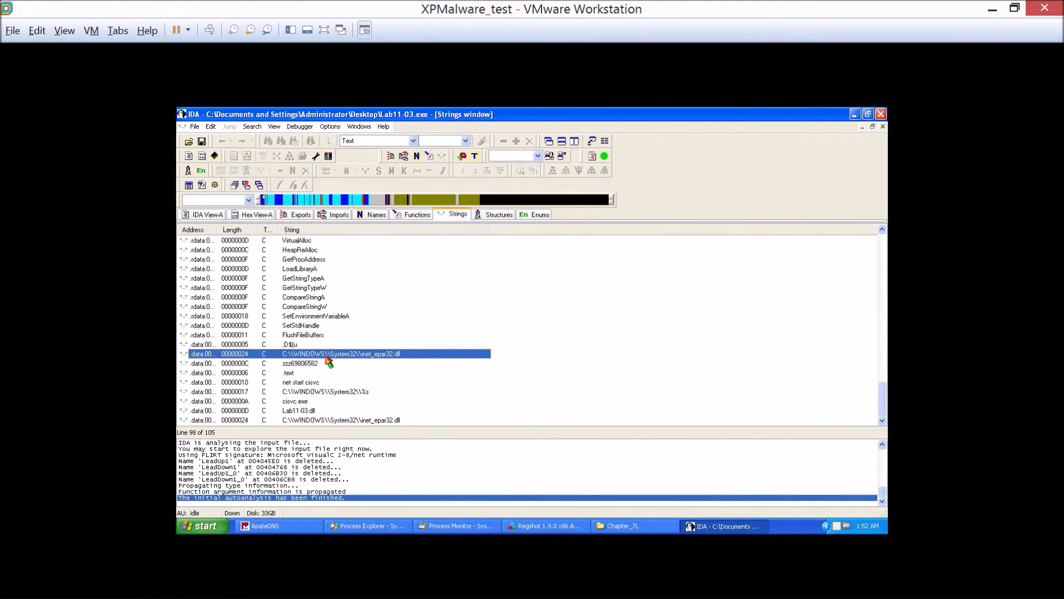
right_click(328, 359)
left_click(312, 357)
left_click(367, 420)
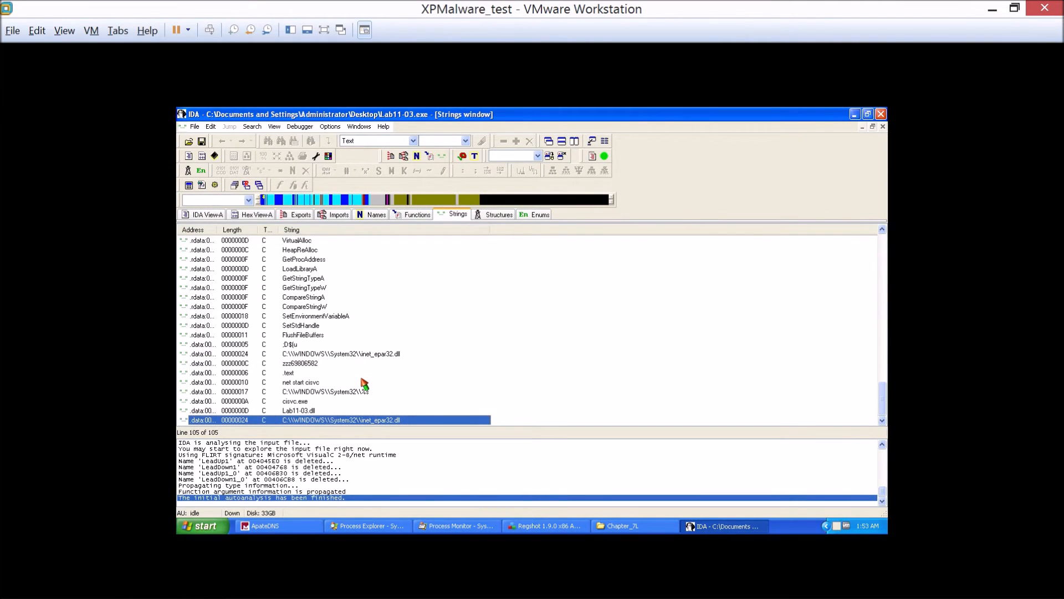
Go through the Lab11-03.exe imports to the end of the list, checking GetCommandLineA, GetExitCodeProcess, VirtualAlloc and LoadLibraryA.
left_click(328, 218)
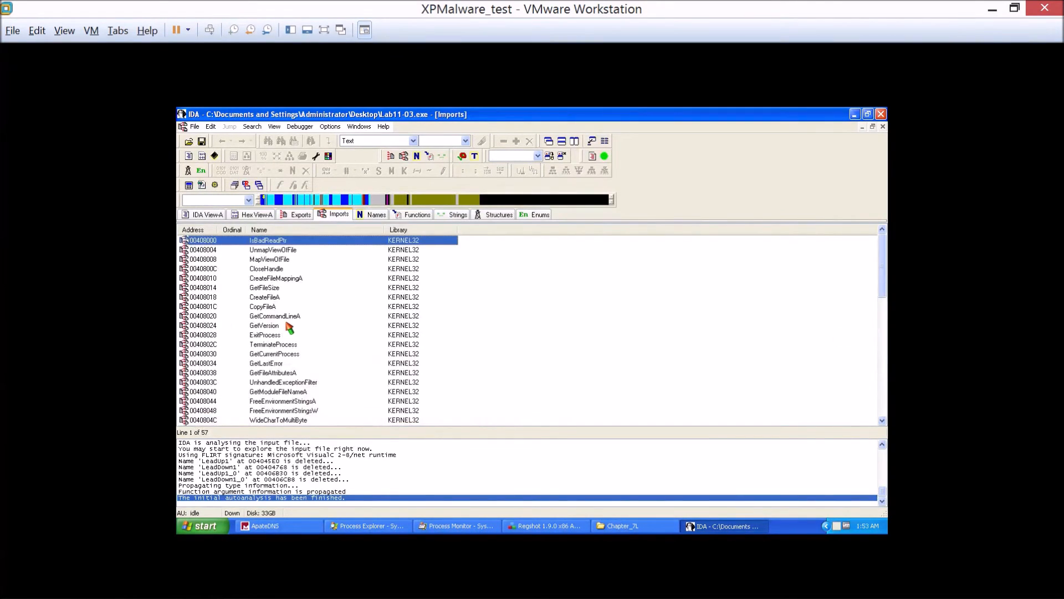
scroll(287, 322, "down", 12)
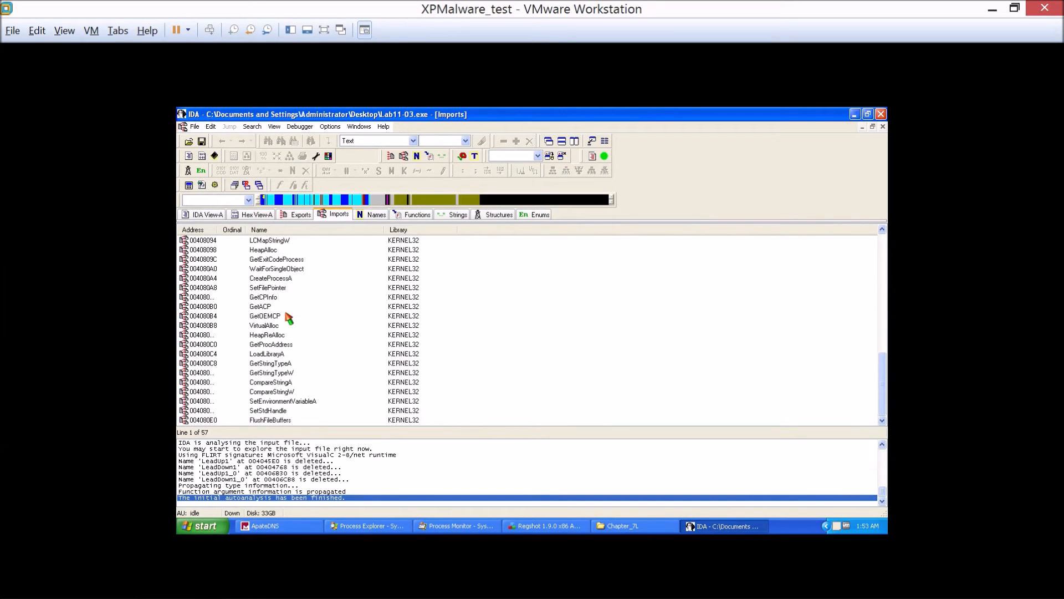
scroll(289, 318, "up", 12)
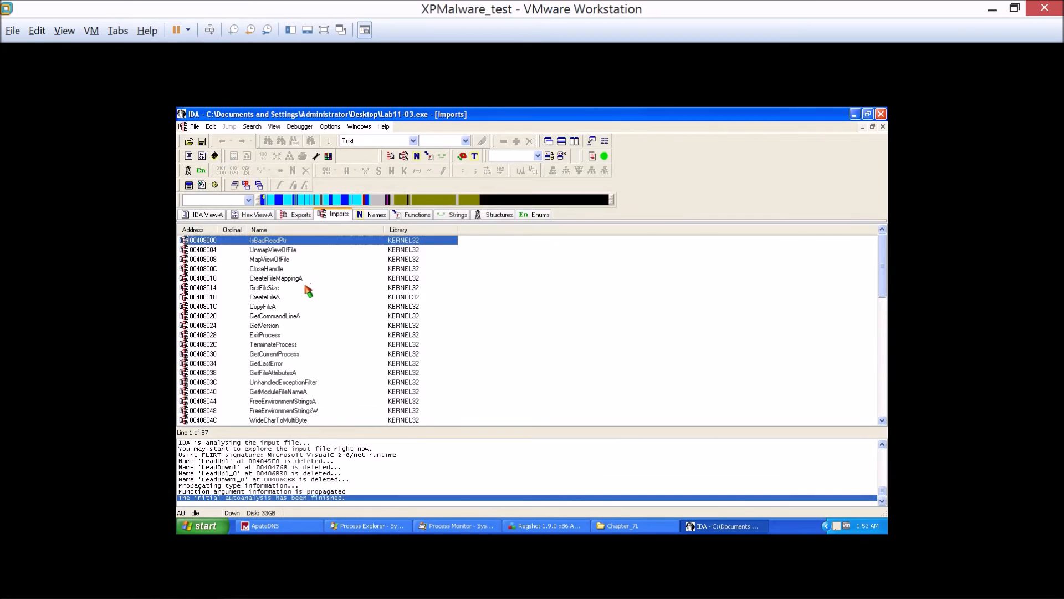
left_click(305, 317)
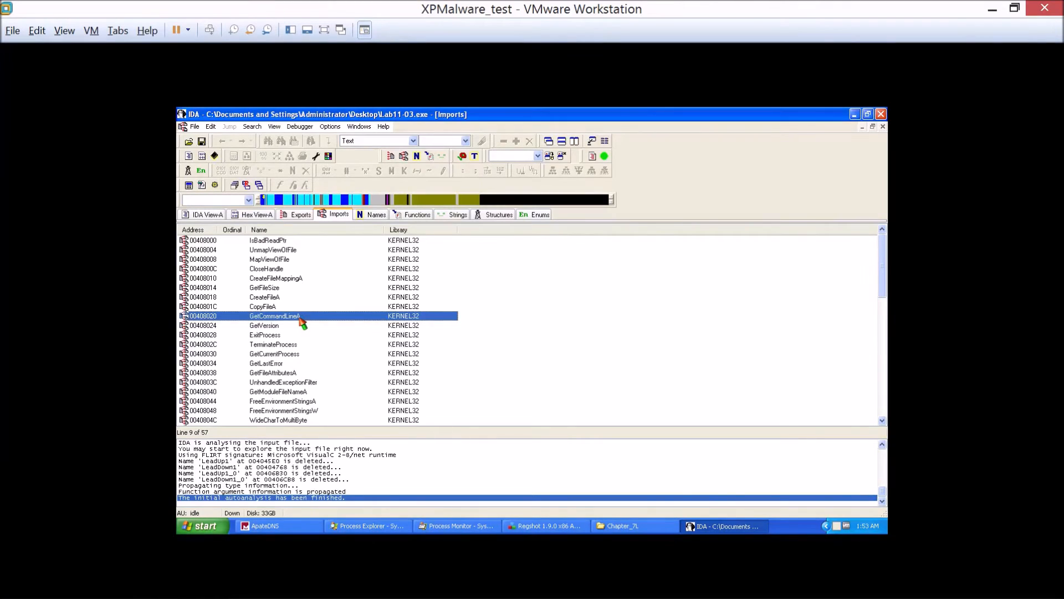
scroll(300, 320, "down", 1)
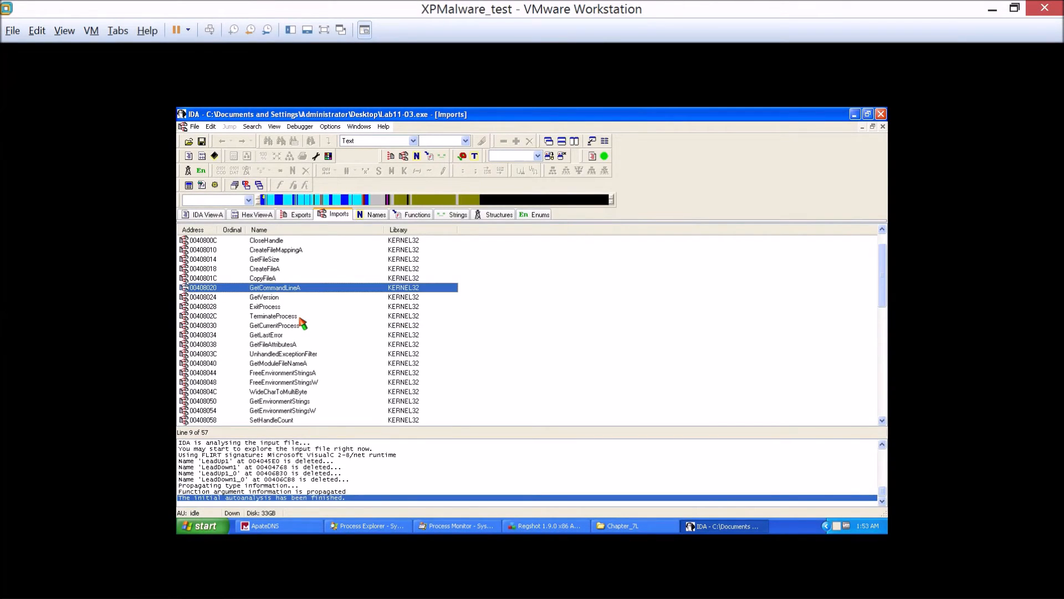
scroll(301, 321, "down", 3)
scroll(305, 318, "down", 1)
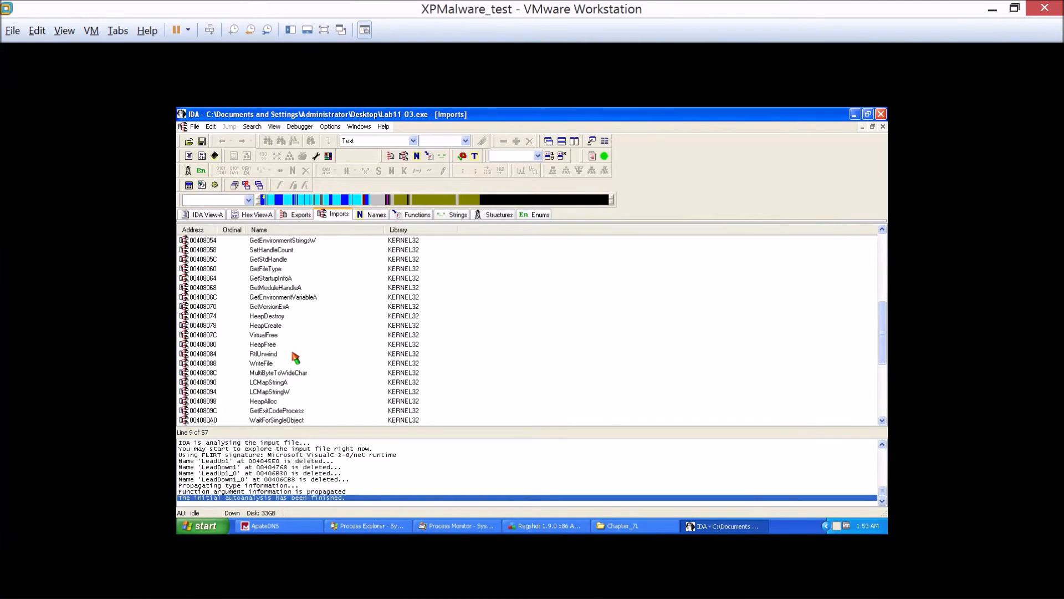
scroll(295, 358, "down", 2)
left_click(295, 355)
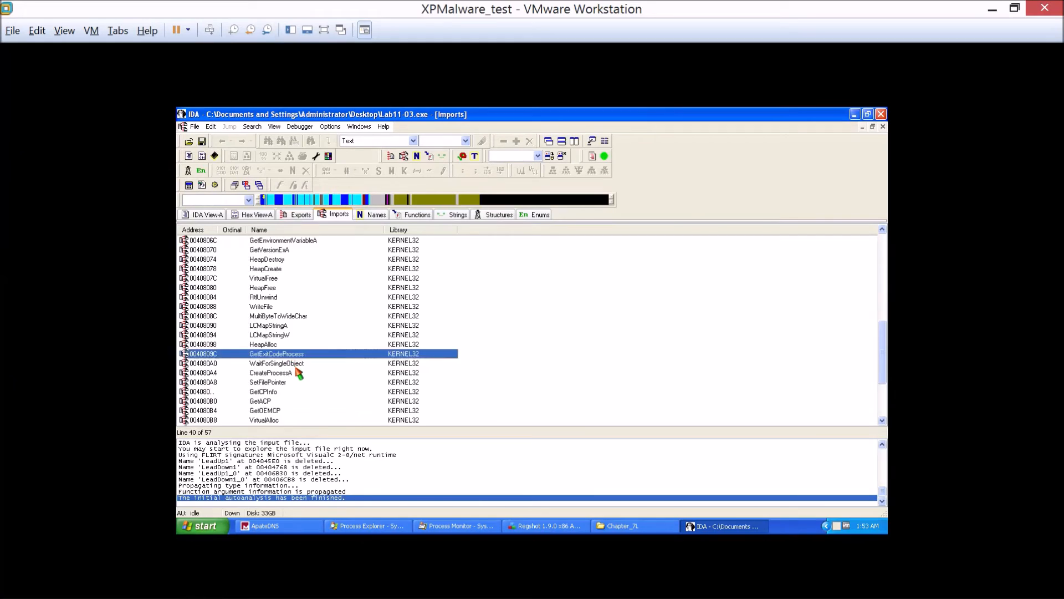
scroll(299, 373, "down", 2)
left_click(295, 366)
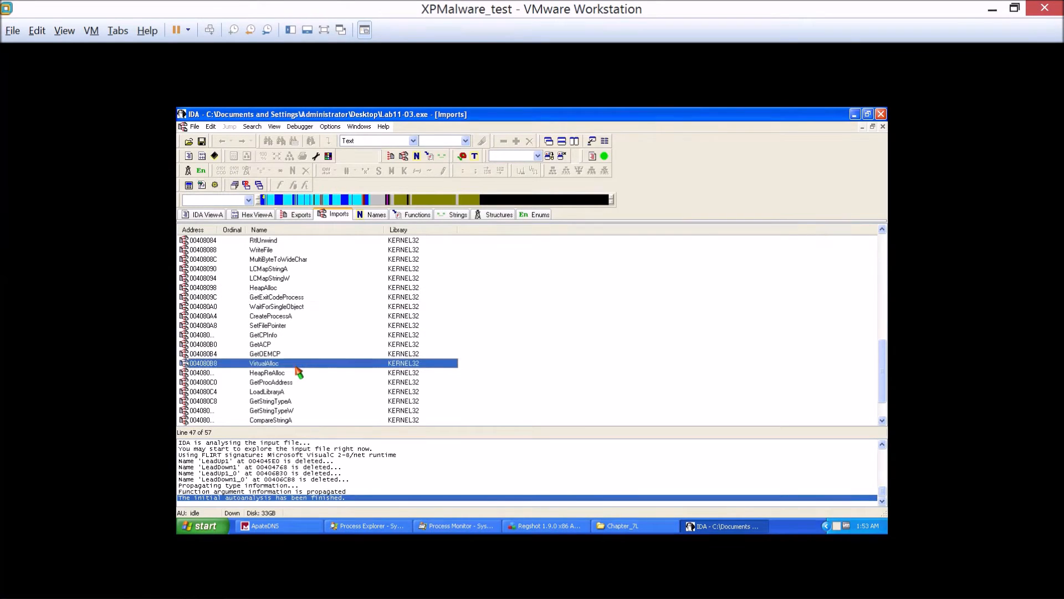
scroll(296, 367, "down", 2)
left_click(300, 355)
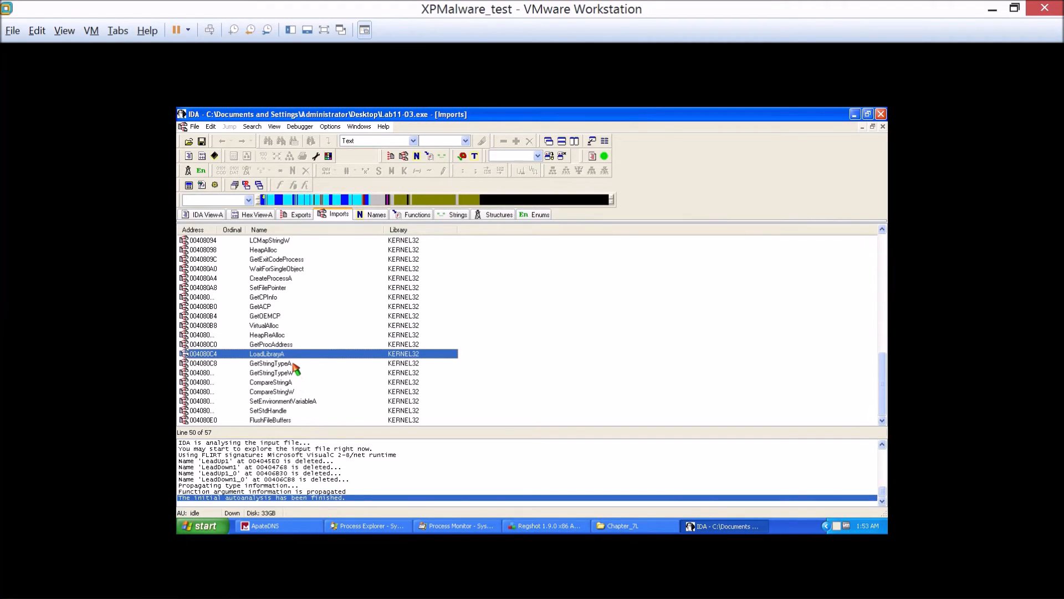
Look back up through the imports, checking the WriteFile entry on the way to the first functions.
scroll(295, 366, "up", 2)
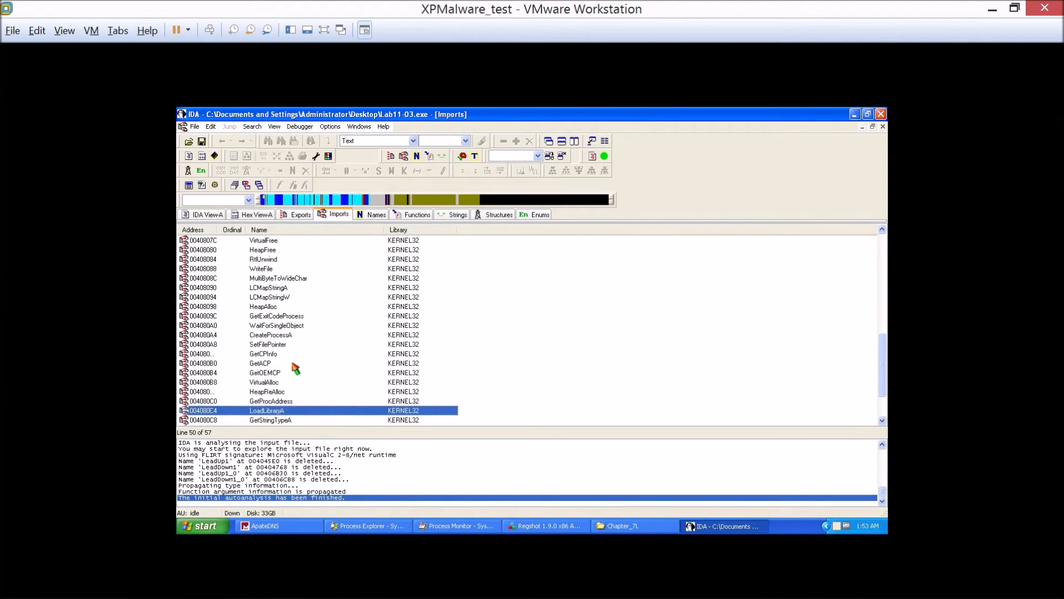
scroll(295, 367, "up", 2)
left_click(275, 315)
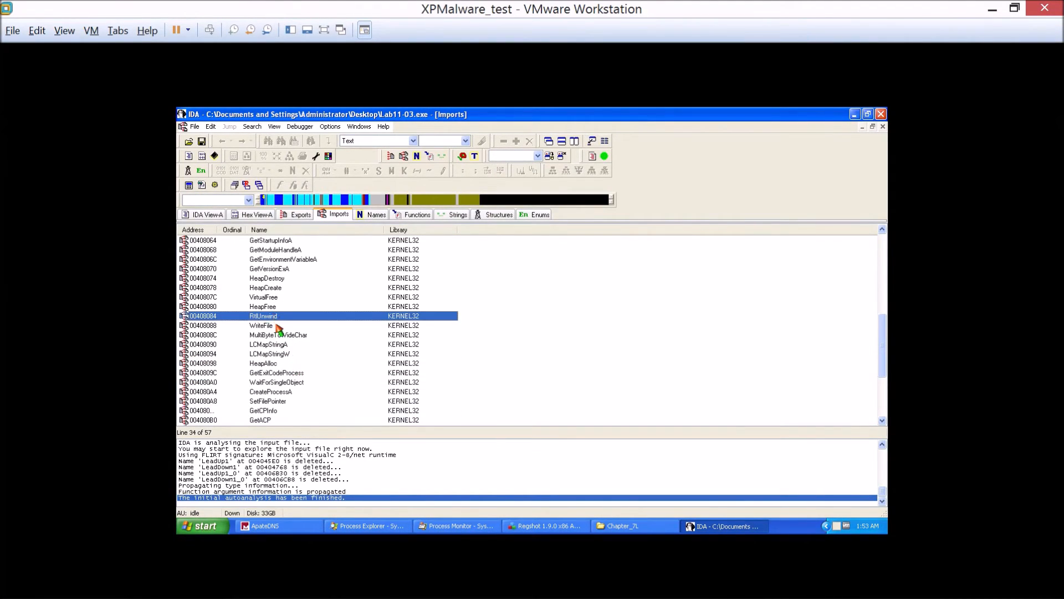
left_click(277, 326)
scroll(278, 328, "up", 3)
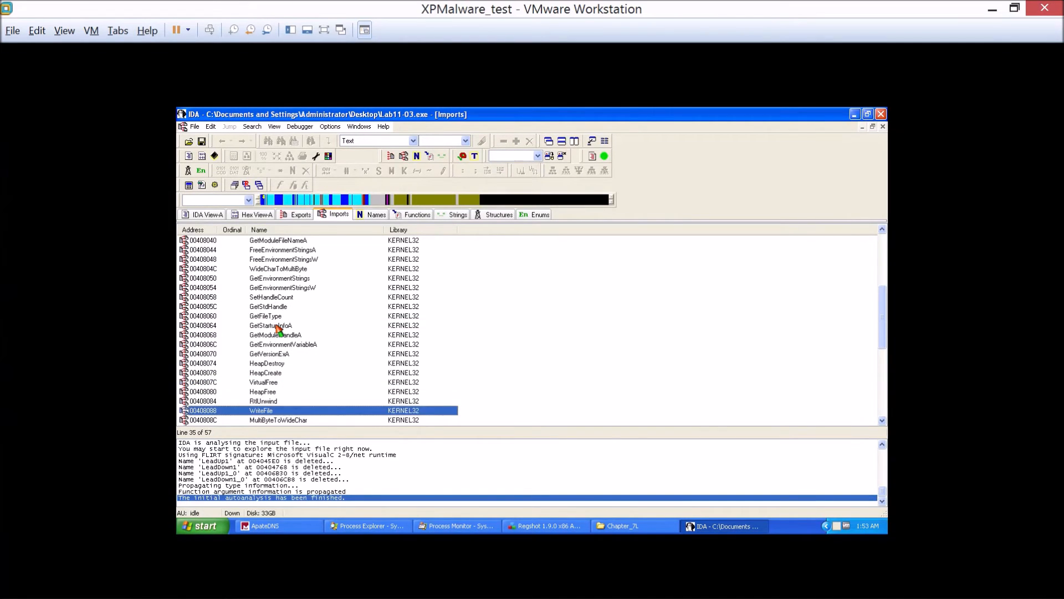
scroll(277, 327, "up", 5)
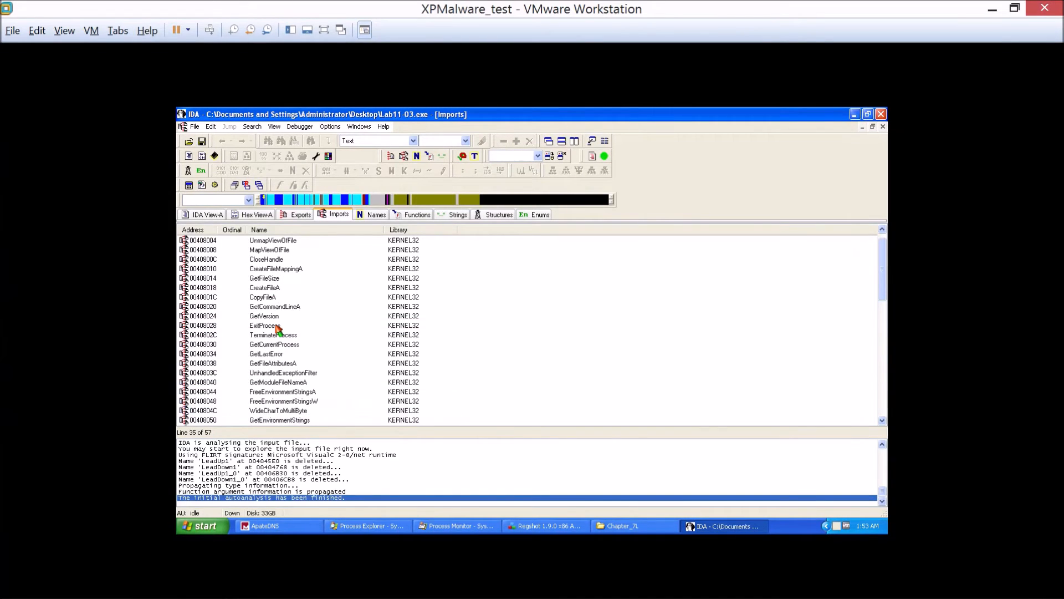
Examine the file-mapping imports CreateFileMappingA and MapViewOfFile near the beginning of the list.
left_click(290, 269)
scroll(307, 316, "up", 1)
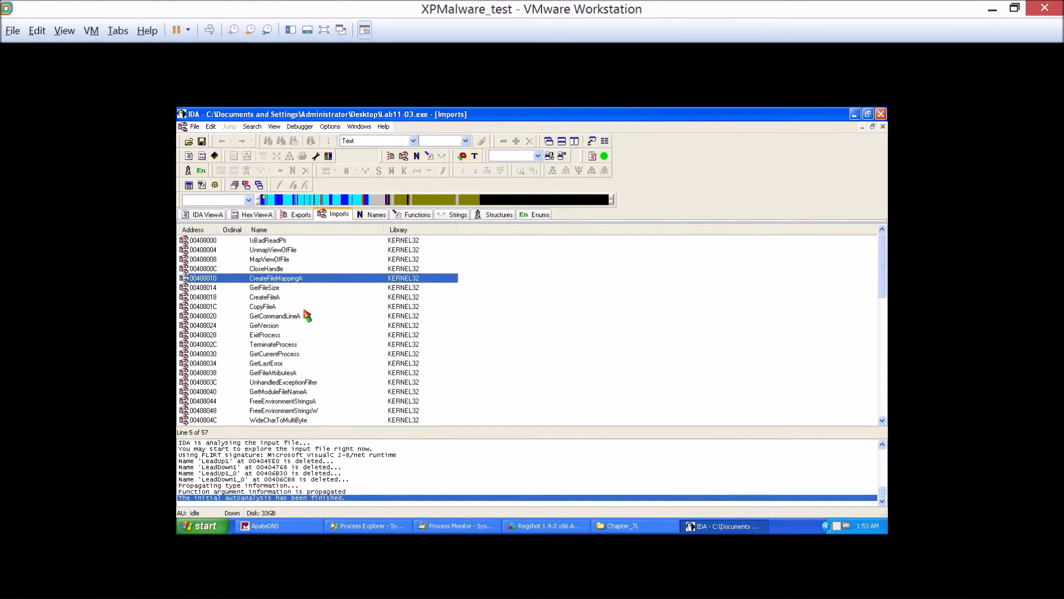
left_click(308, 260)
left_click(309, 280)
left_click(320, 252)
left_click(312, 260)
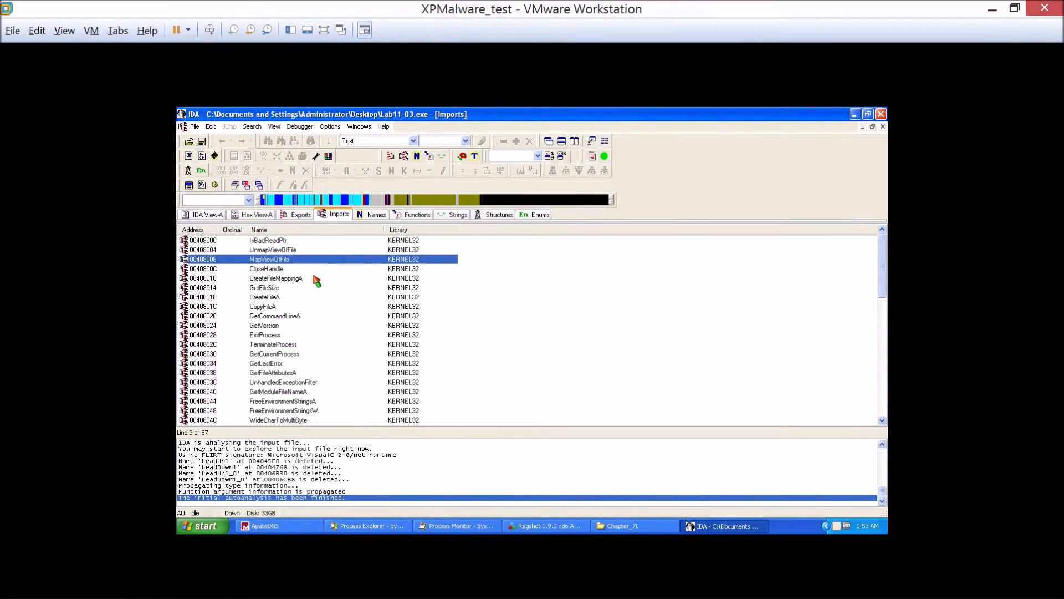
left_click(316, 279)
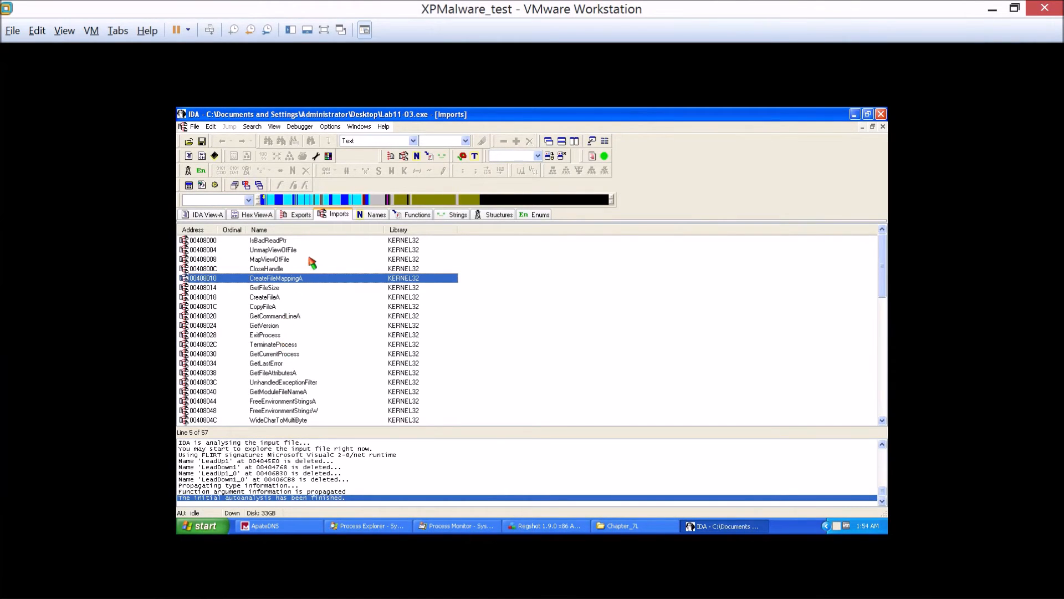
Save the Lab11-03.exe database with Pack database (Store) and load Lab11-03.dll from the Desktop with the default options.
left_click(195, 127)
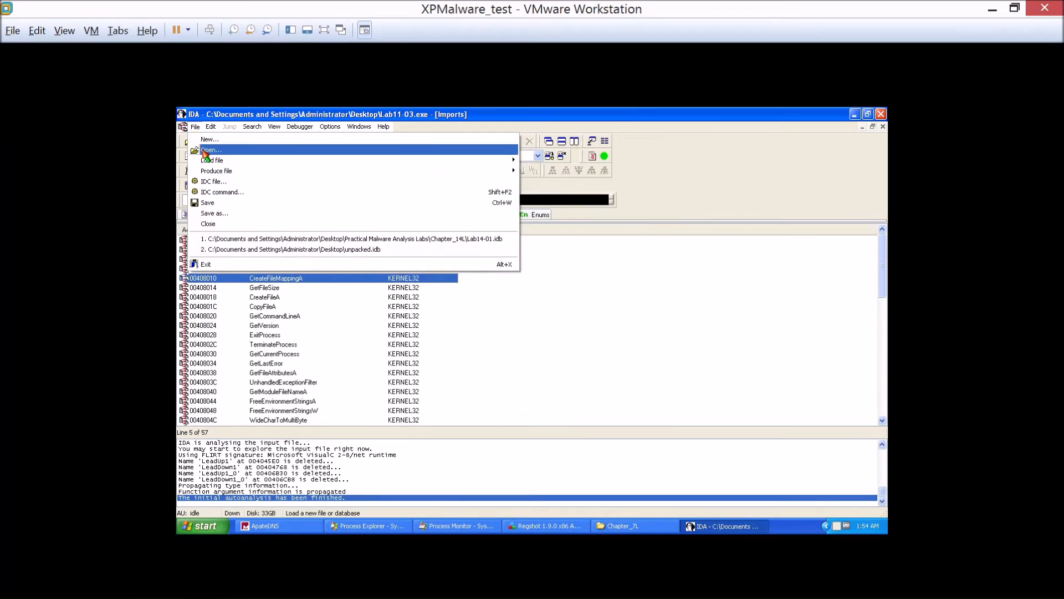
left_click(204, 151)
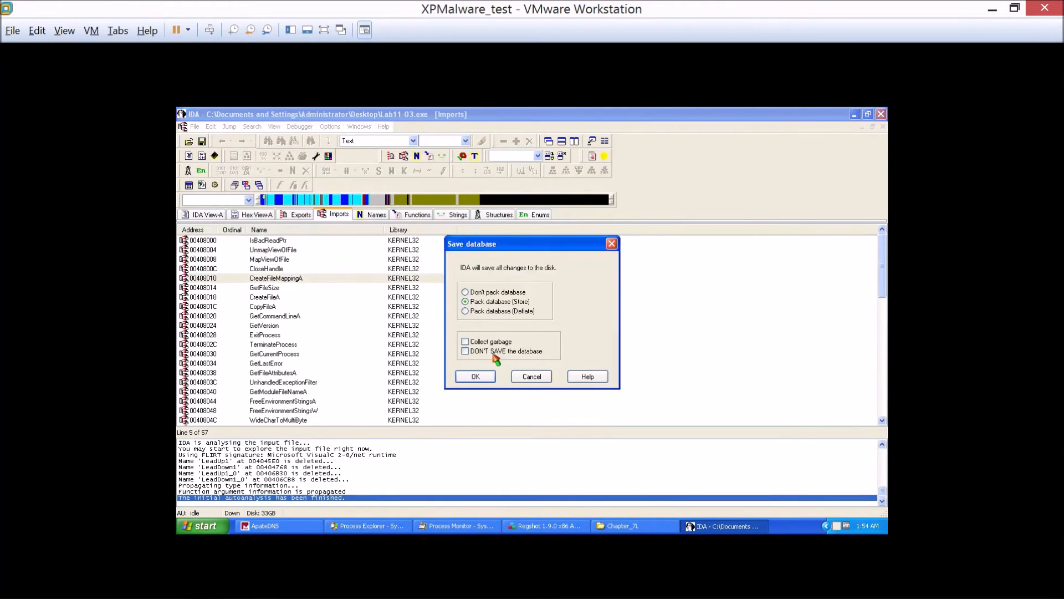
left_click(475, 378)
left_click(578, 392)
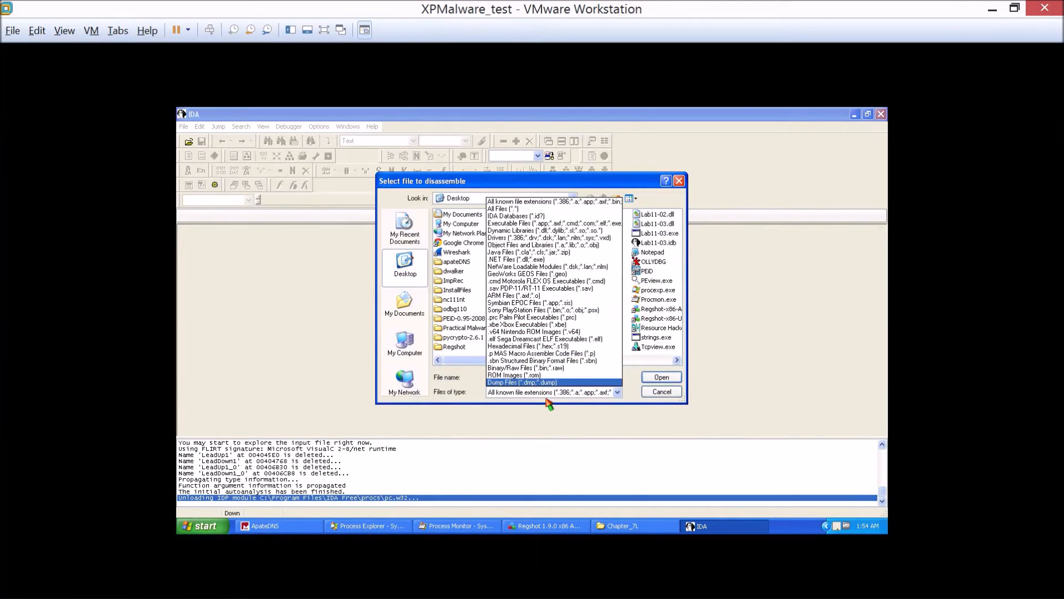
left_click(552, 392)
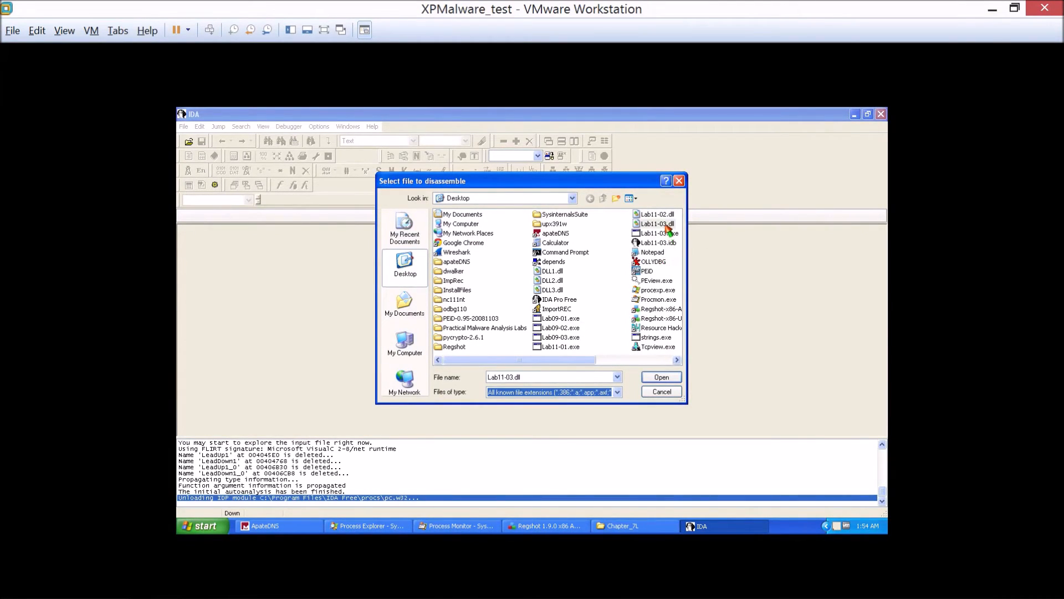
double_click(657, 223)
left_click(483, 334)
left_click(480, 426)
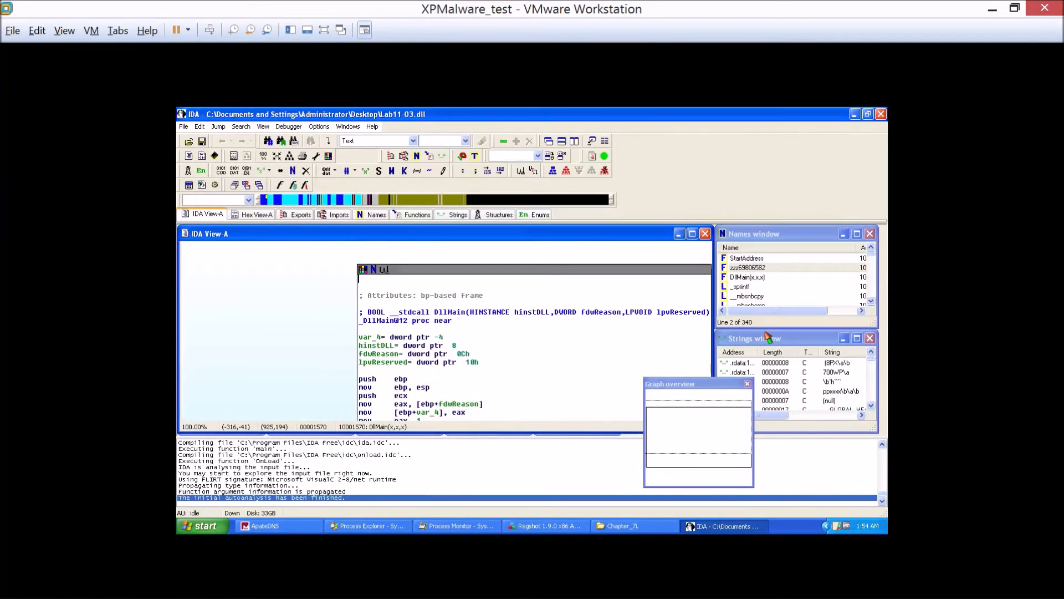
Maximize the strings list of Lab11-03.dll and examine it to the end, checking the C:\WINDOWS\System32\kernel64x.dll path.
left_click(748, 384)
left_click(778, 339)
left_click(857, 338)
left_click(365, 327)
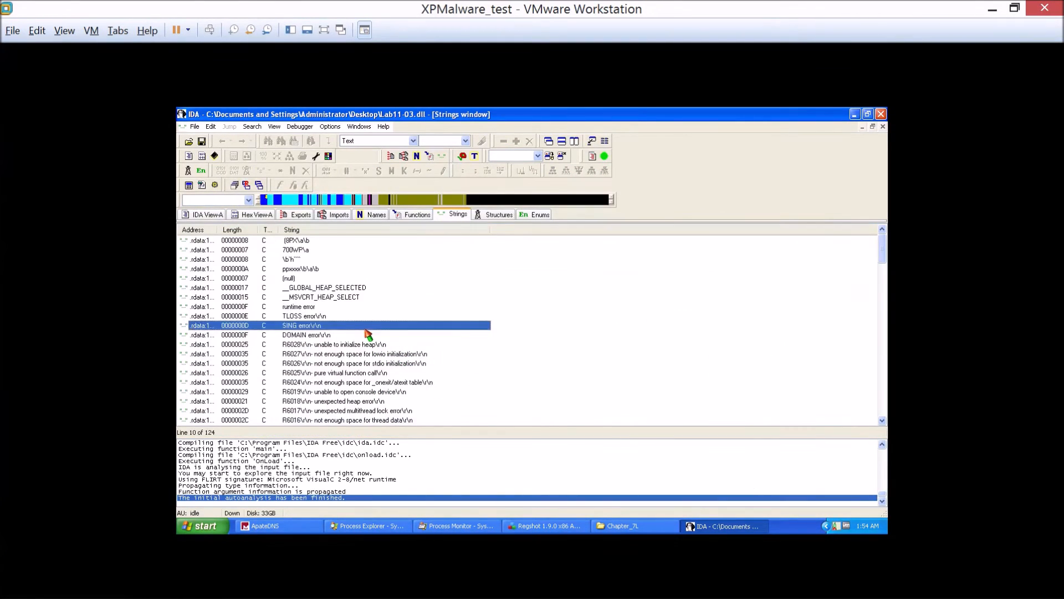
scroll(354, 349, "down", 20)
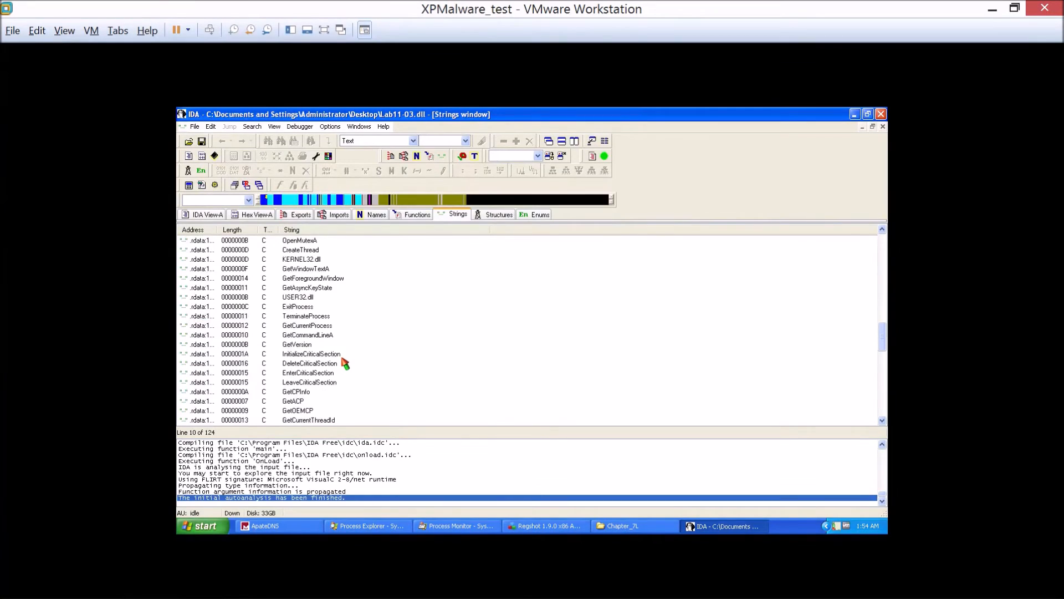
scroll(345, 363, "down", 6)
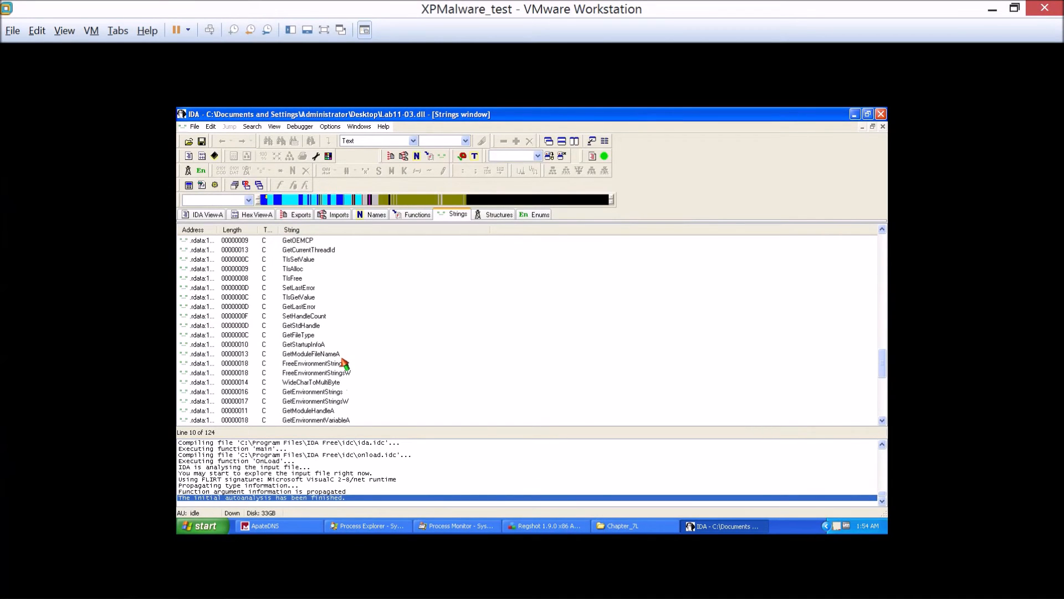
scroll(344, 363, "down", 3)
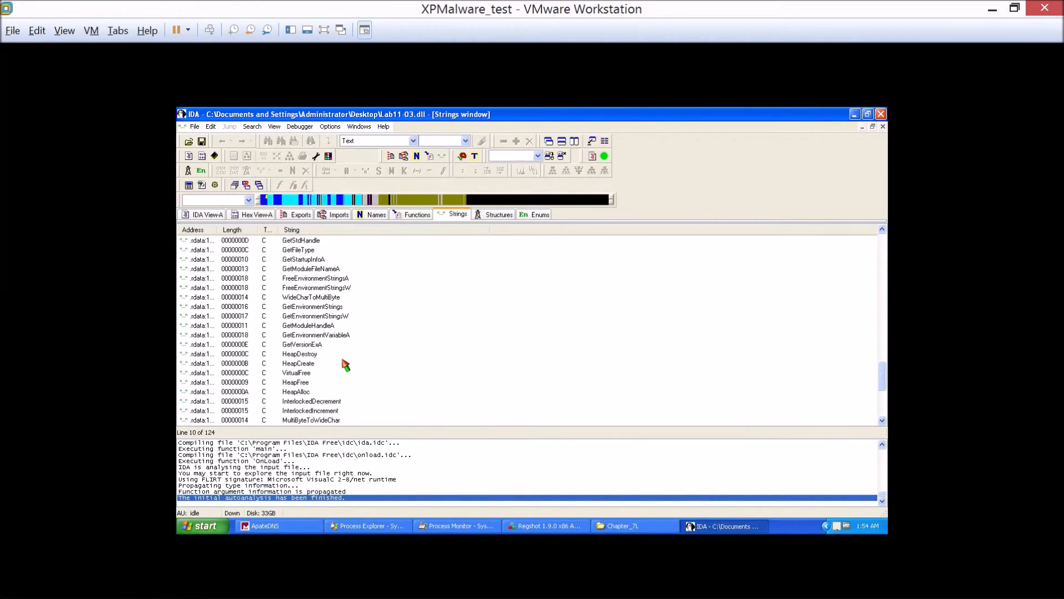
scroll(344, 363, "down", 6)
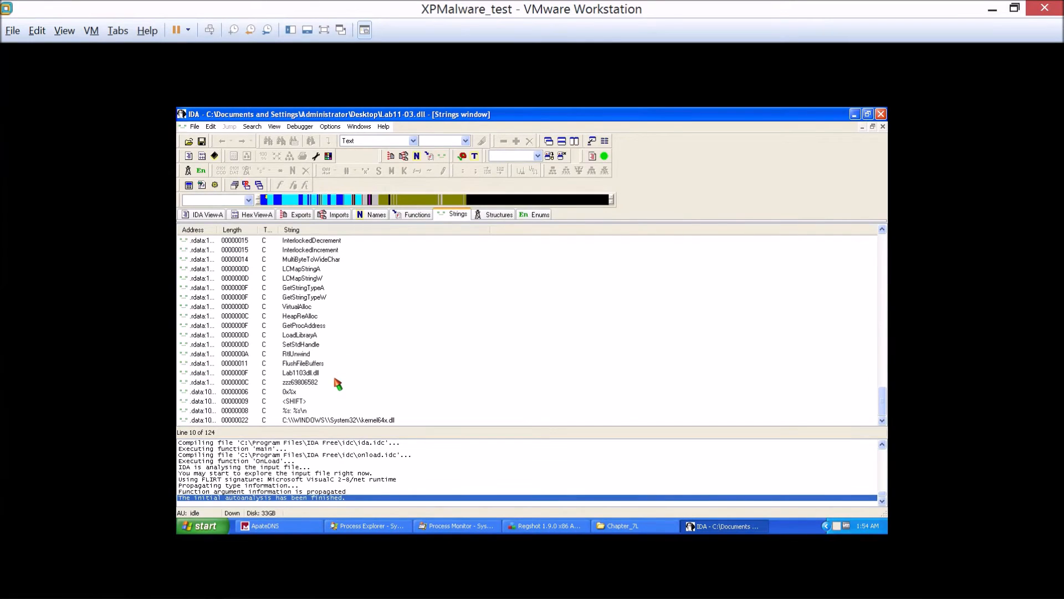
left_click(334, 420)
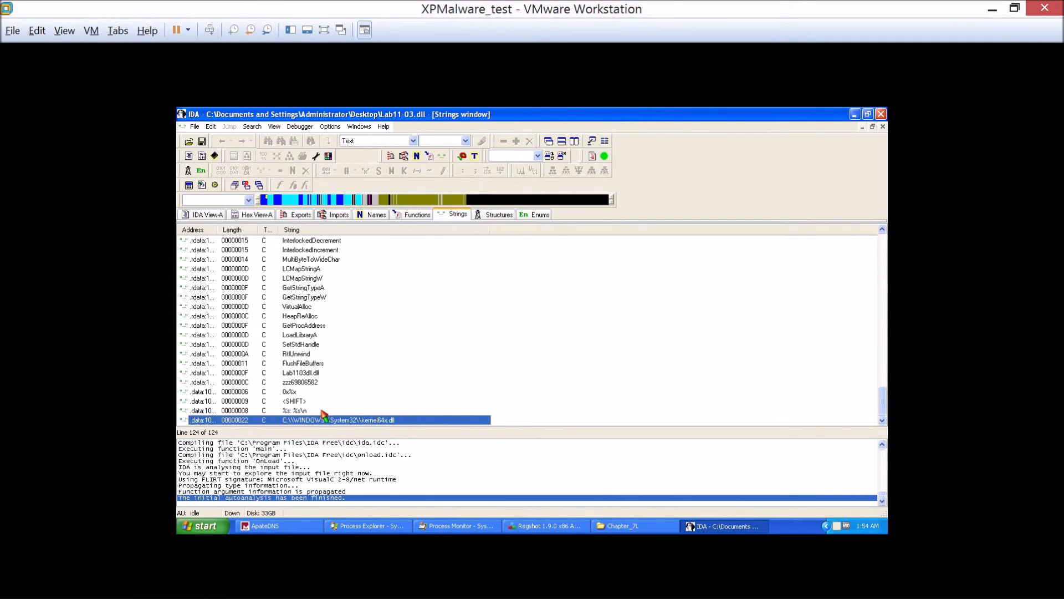
scroll(325, 414, "up", 3)
scroll(324, 415, "up", 15)
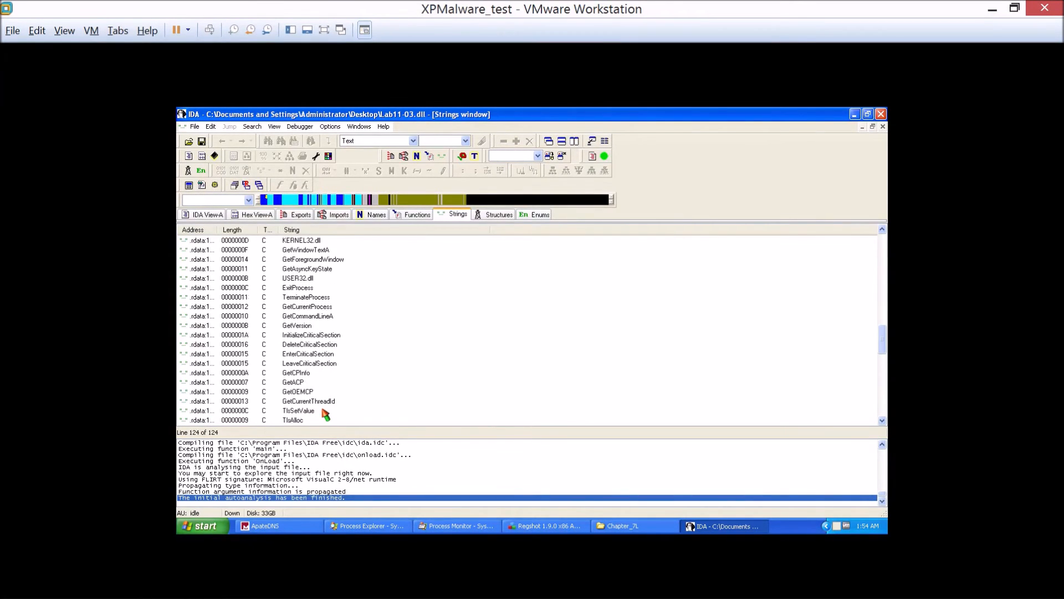
scroll(329, 413, "up", 15)
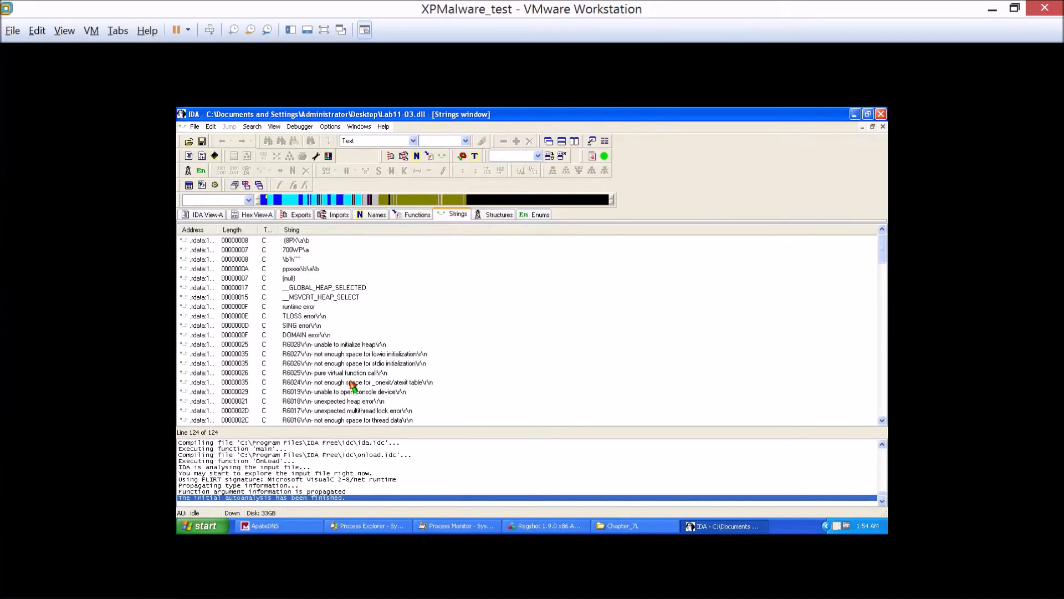
Examine the Lab11-03.dll imports down to the USER32 functions, checking GetForegroundWindow.
left_click(335, 215)
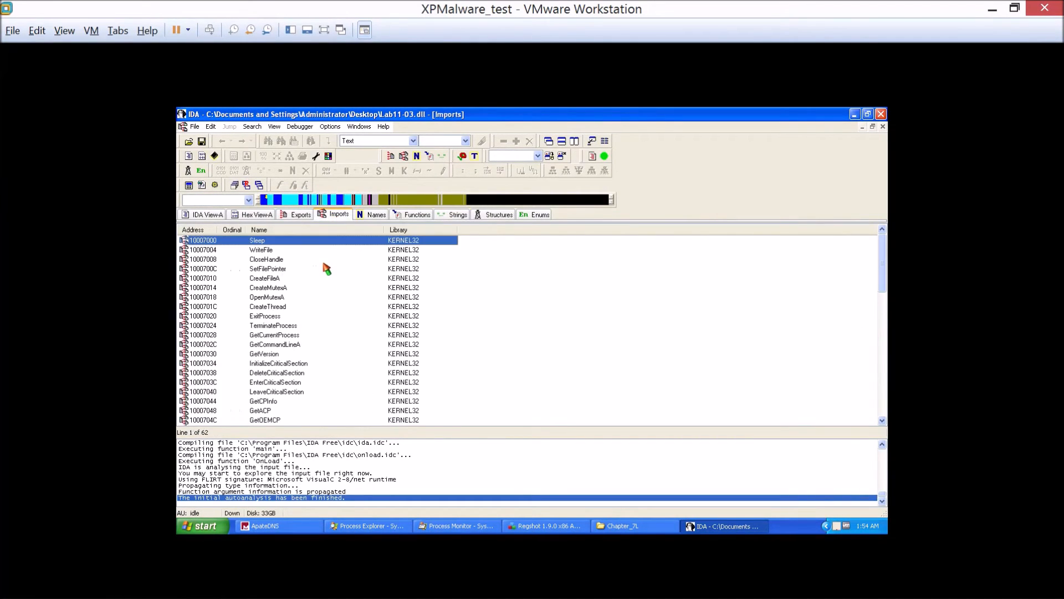
scroll(327, 269, "down", 14)
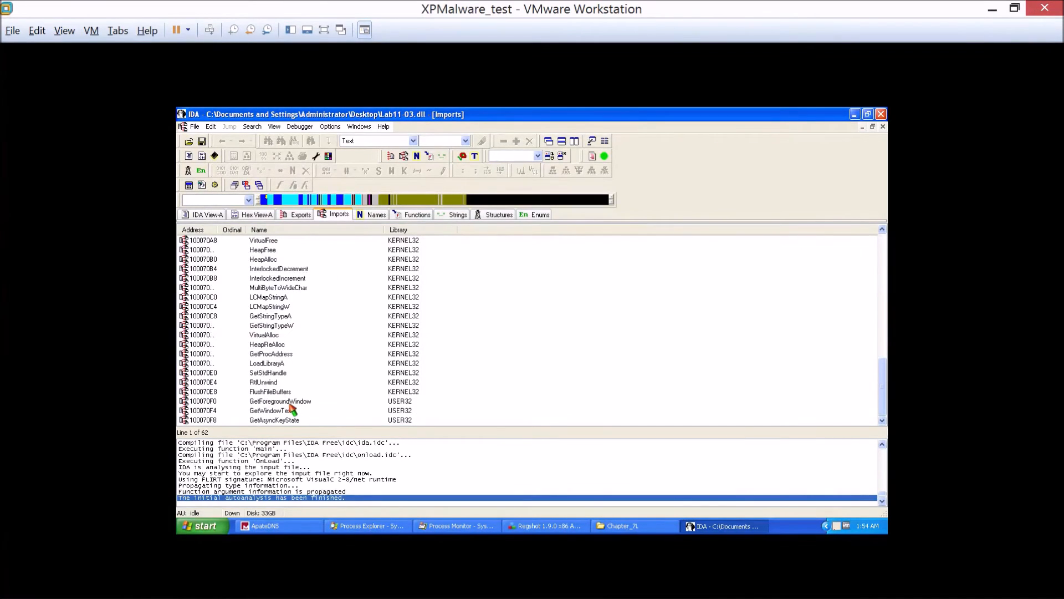
left_click(283, 401)
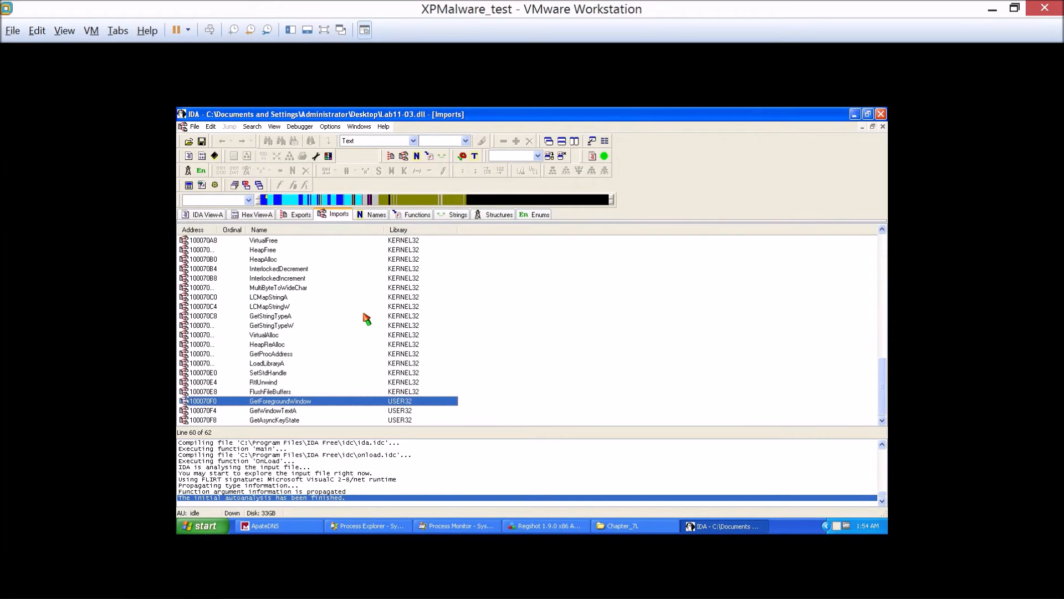
Return to the beginning of the imports and check the CreateMutexA and WriteFile entries.
scroll(367, 318, "up", 6)
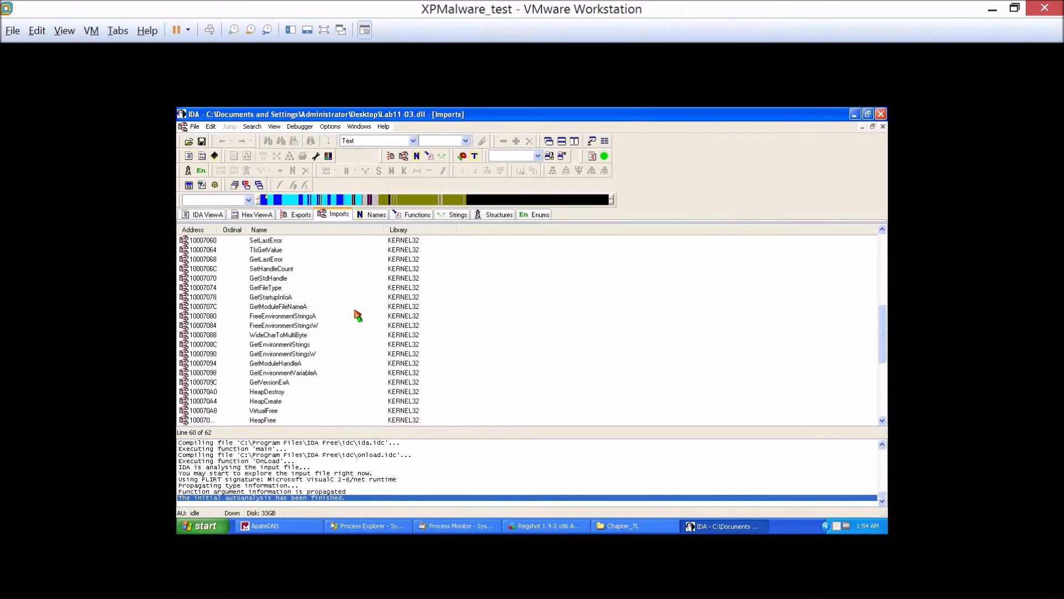
scroll(357, 316, "up", 8)
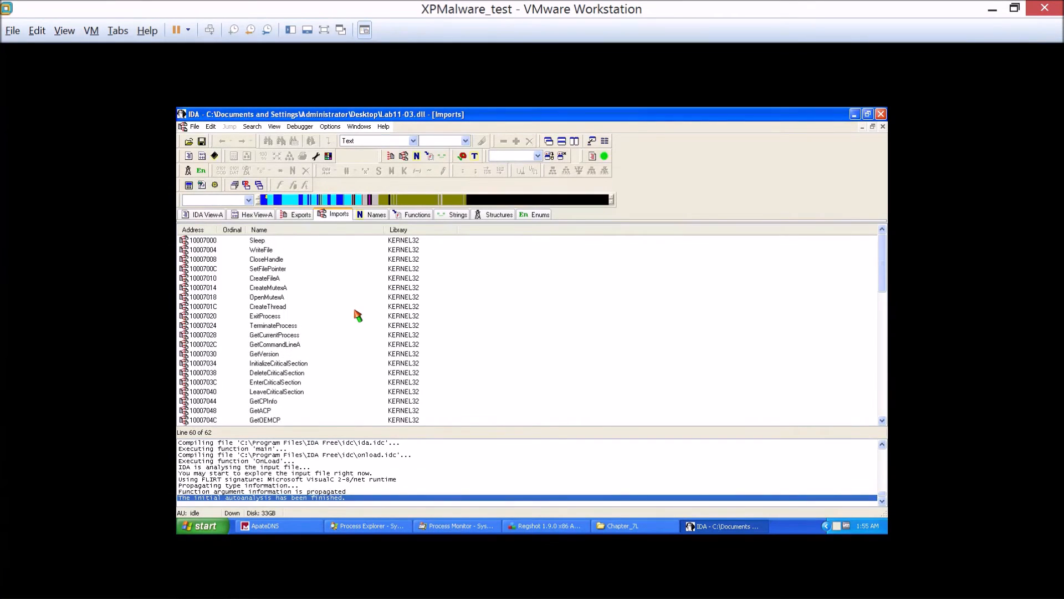
left_click(289, 294)
left_click(283, 285)
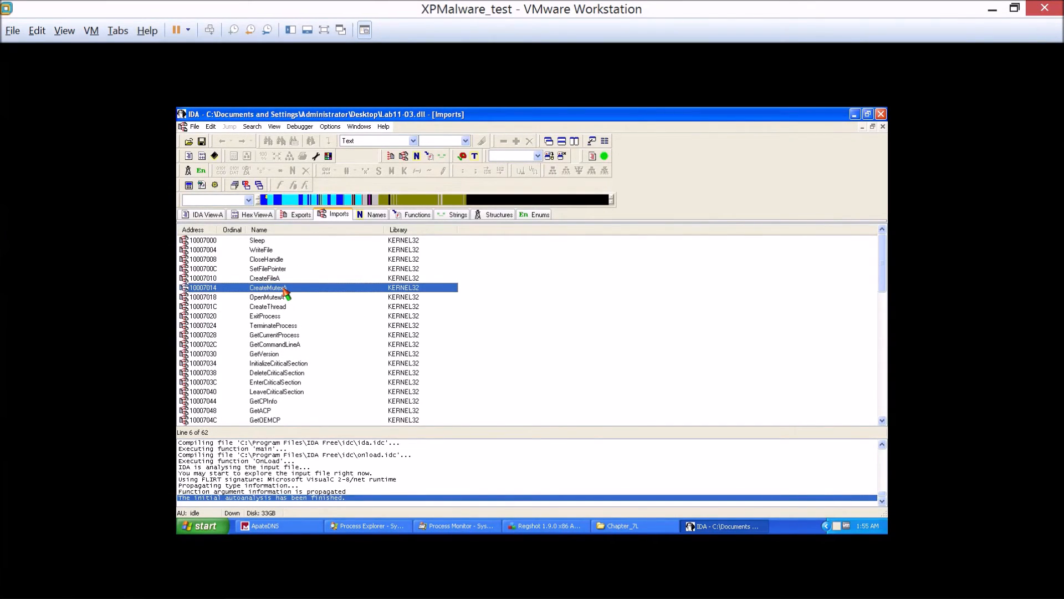
left_click(299, 252)
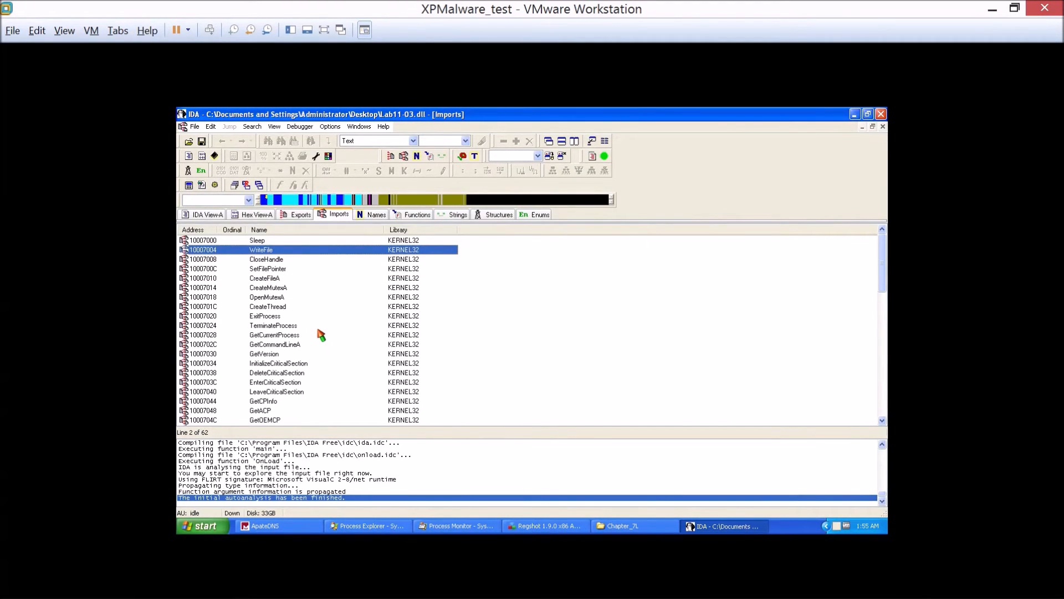
Go through the remaining Lab11-03.dll imports to the end of the list, checking GetProcAddress.
scroll(315, 369, "down", 2)
scroll(314, 369, "down", 3)
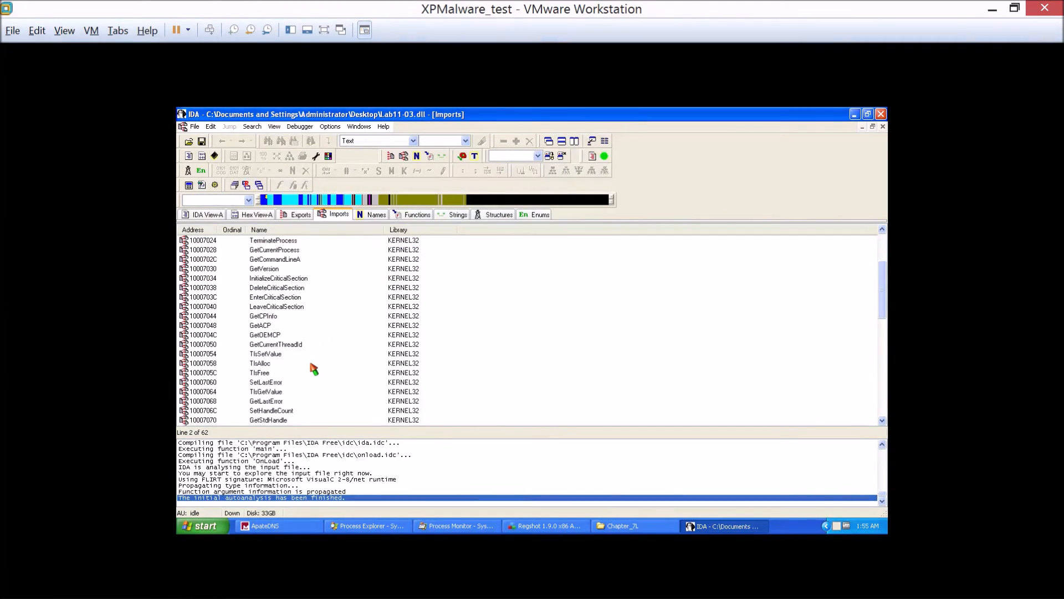
scroll(314, 369, "down", 2)
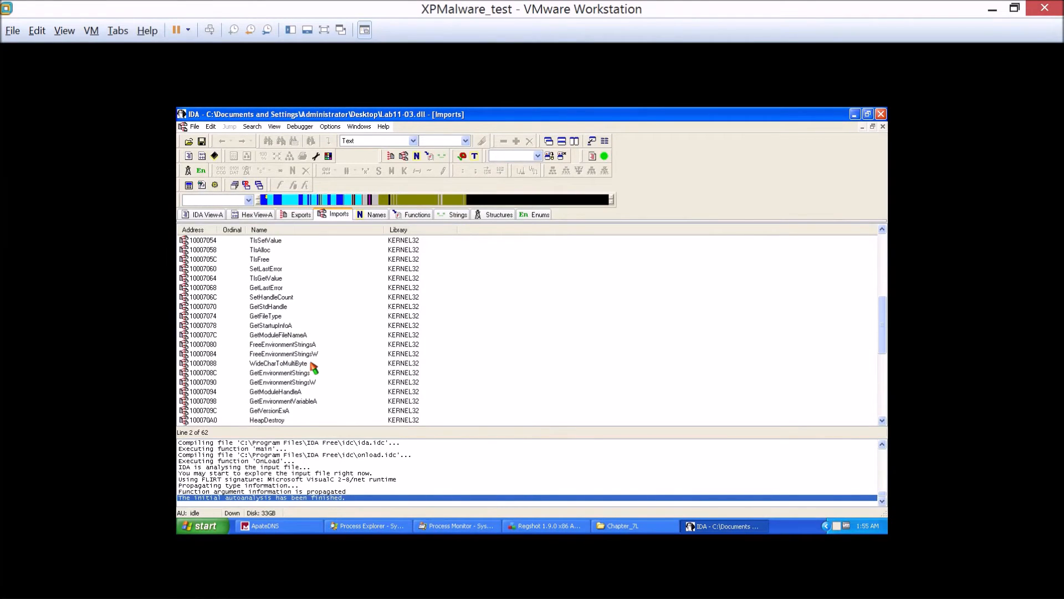
scroll(314, 368, "down", 3)
scroll(314, 368, "down", 2)
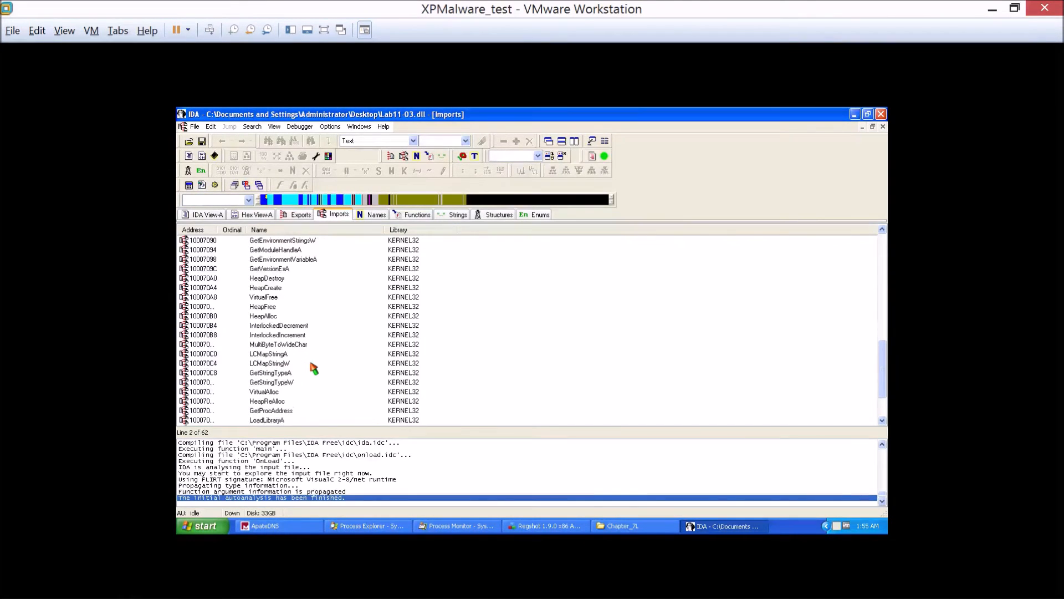
scroll(315, 368, "down", 2)
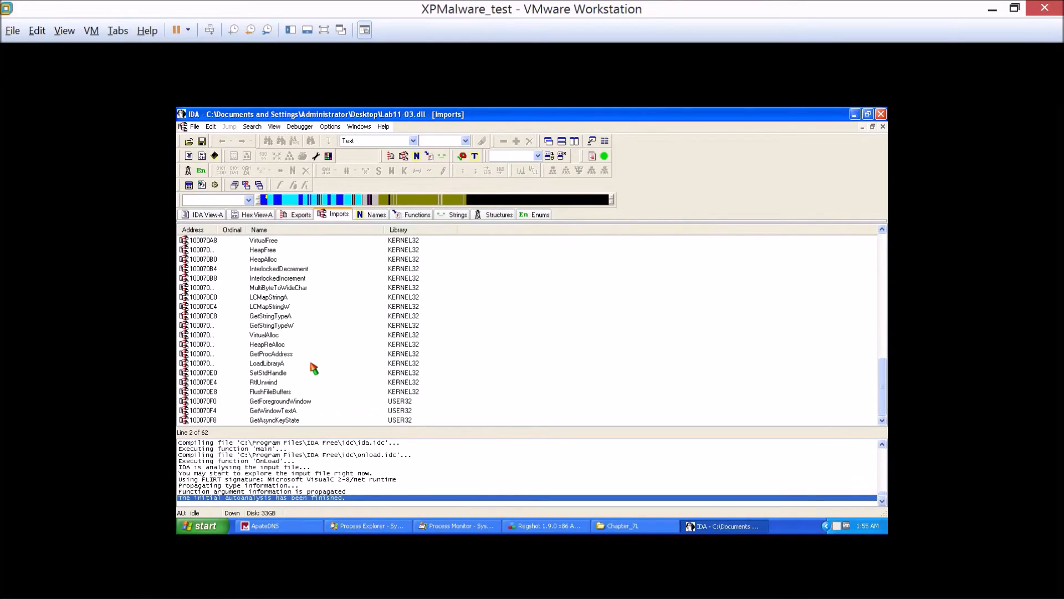
left_click(292, 355)
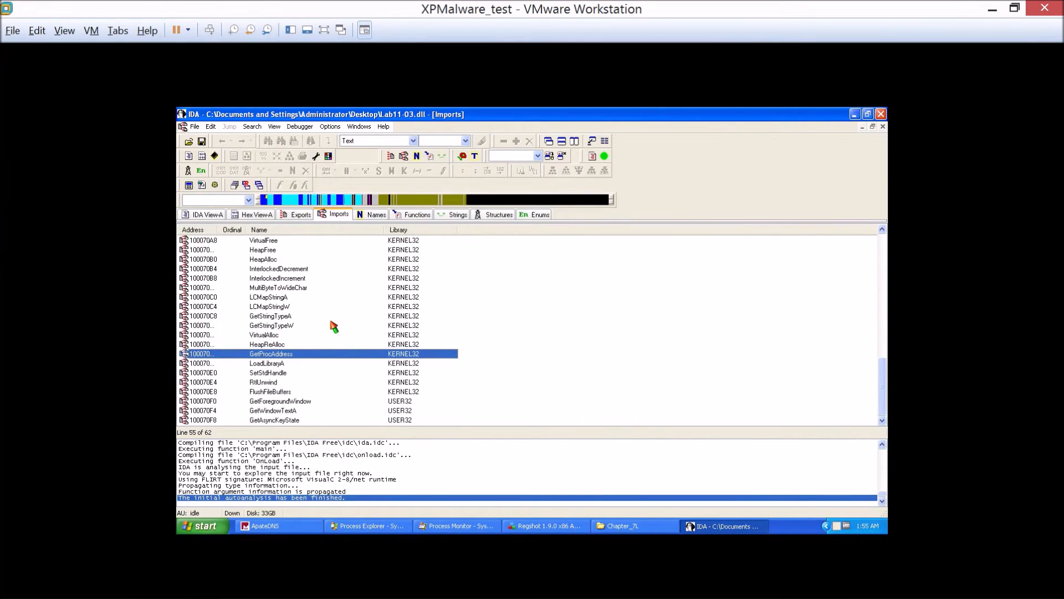
Minimize IDA, rearrange the Regshot and Process Explorer windows, and minimize Process Monitor to uncover Lab11-03.exe on the desktop.
left_click(854, 114)
left_click(414, 274)
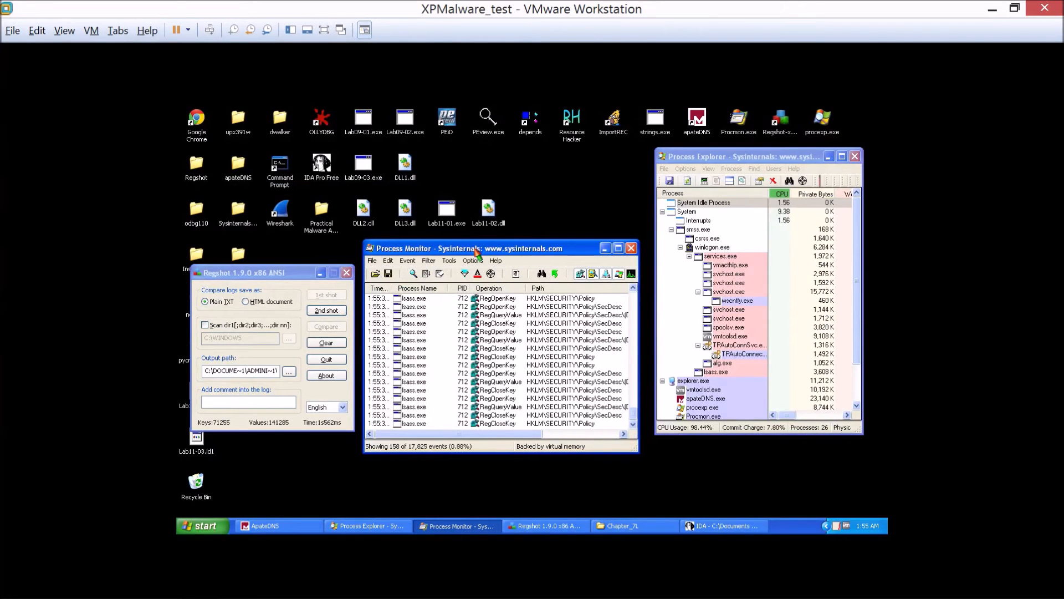
left_click_drag(477, 250, 497, 305)
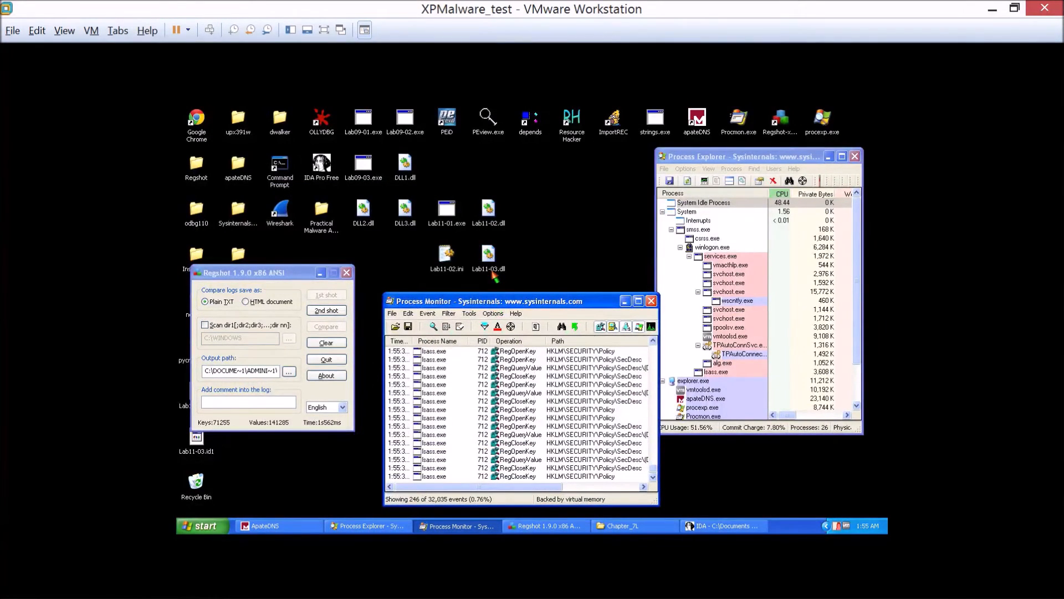
left_click_drag(272, 277, 392, 279)
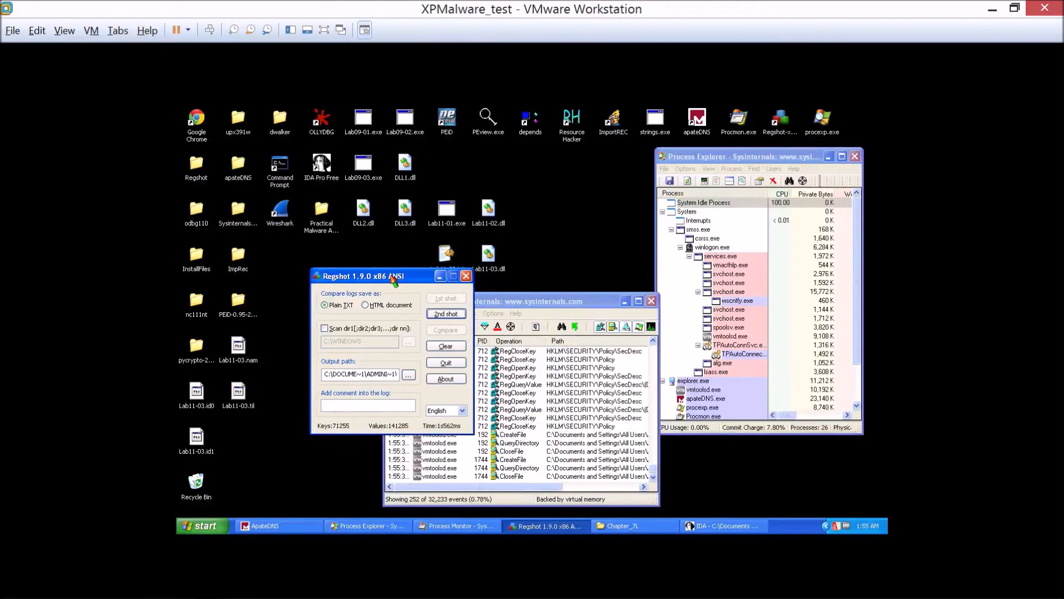
left_click_drag(731, 156, 728, 213)
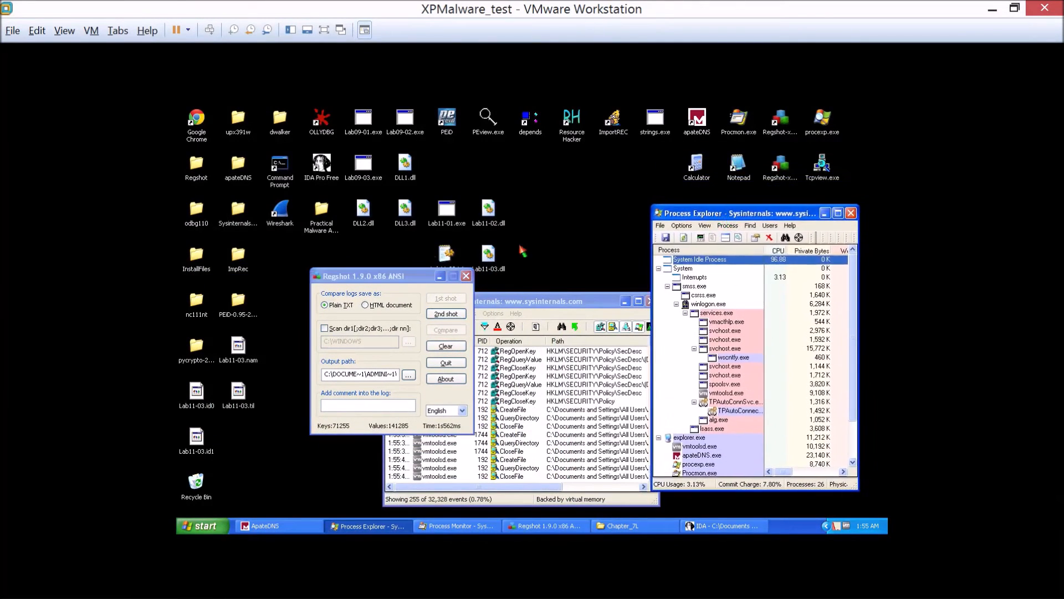
left_click_drag(393, 276, 350, 334)
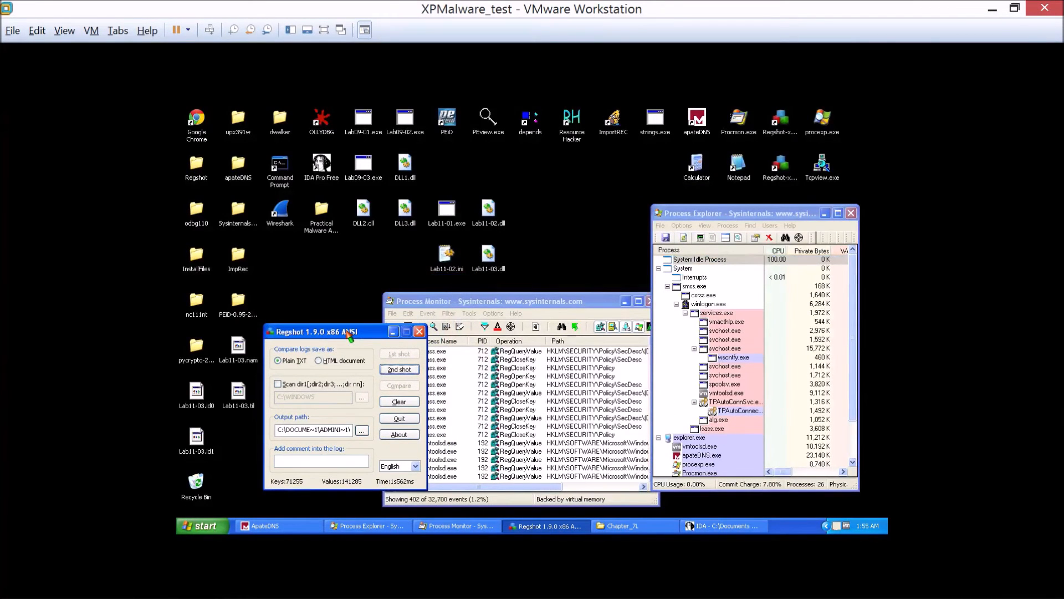
left_click(507, 303)
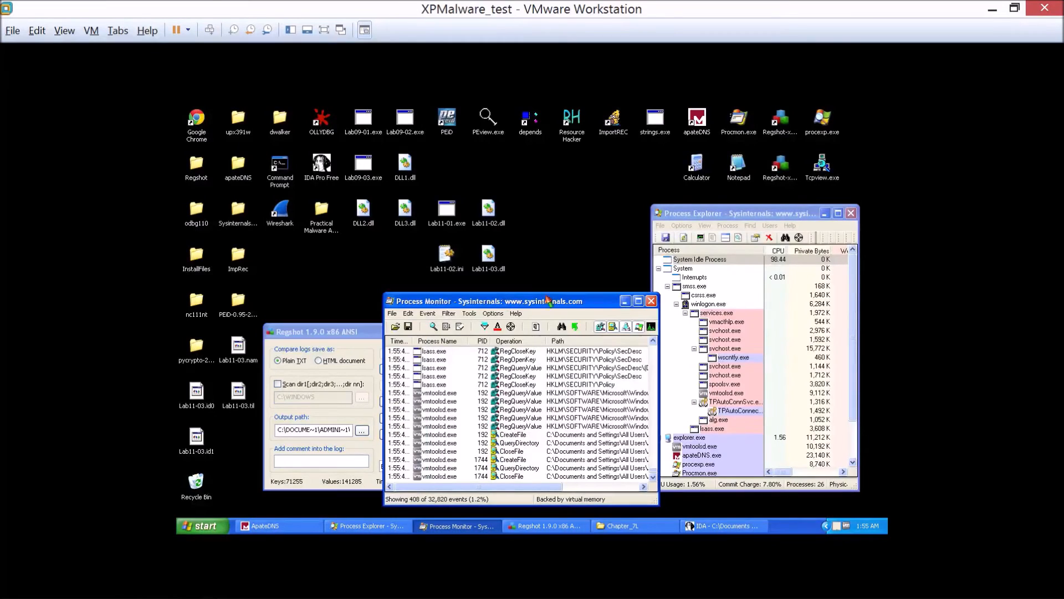
left_click(625, 300)
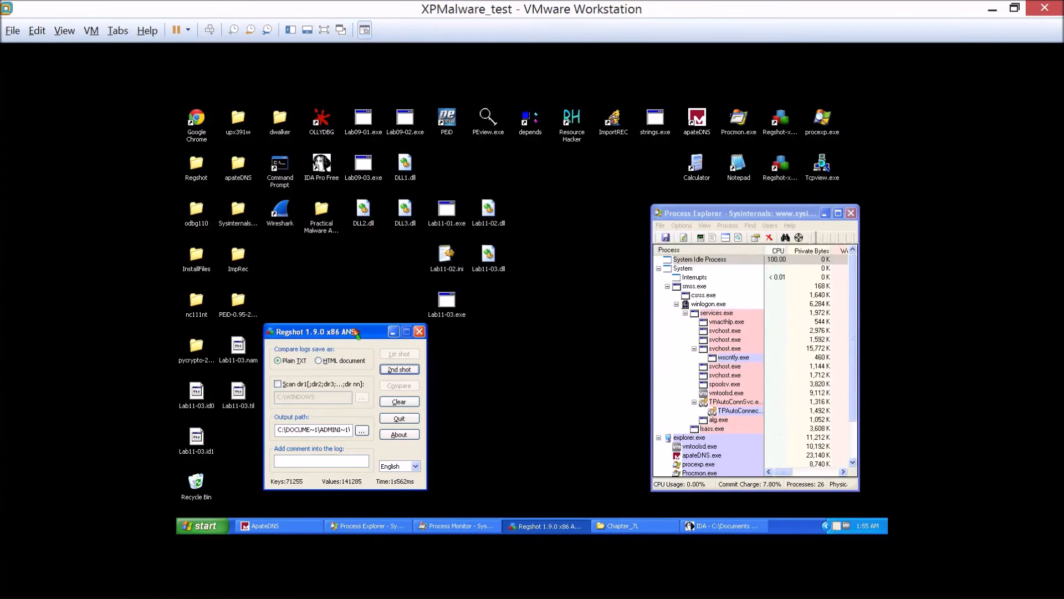
Run Lab11-03.exe from the desktop, then stop the event capture in Process Monitor.
double_click(443, 312)
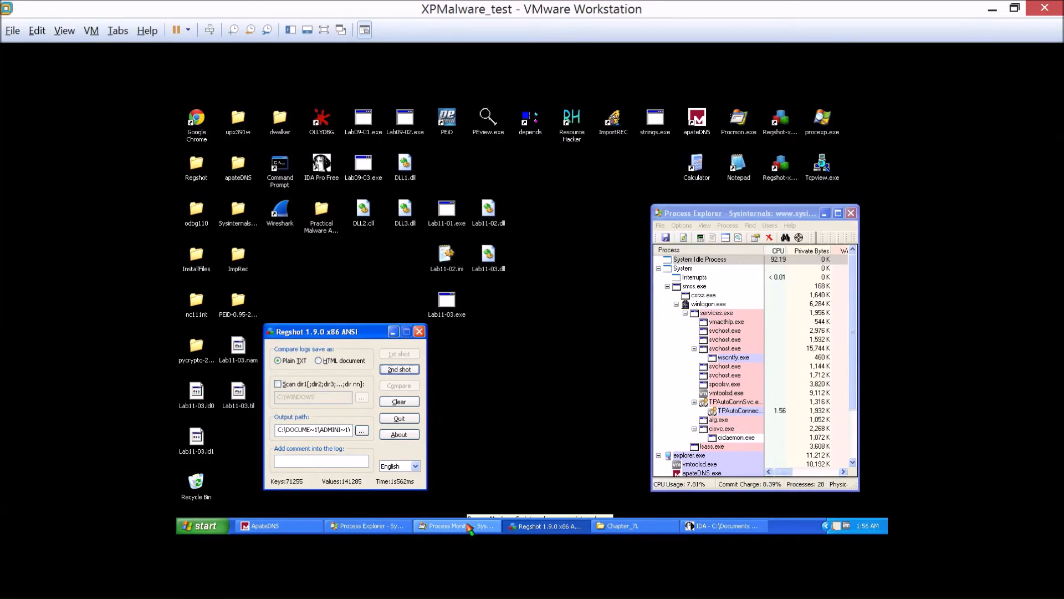
left_click(470, 529)
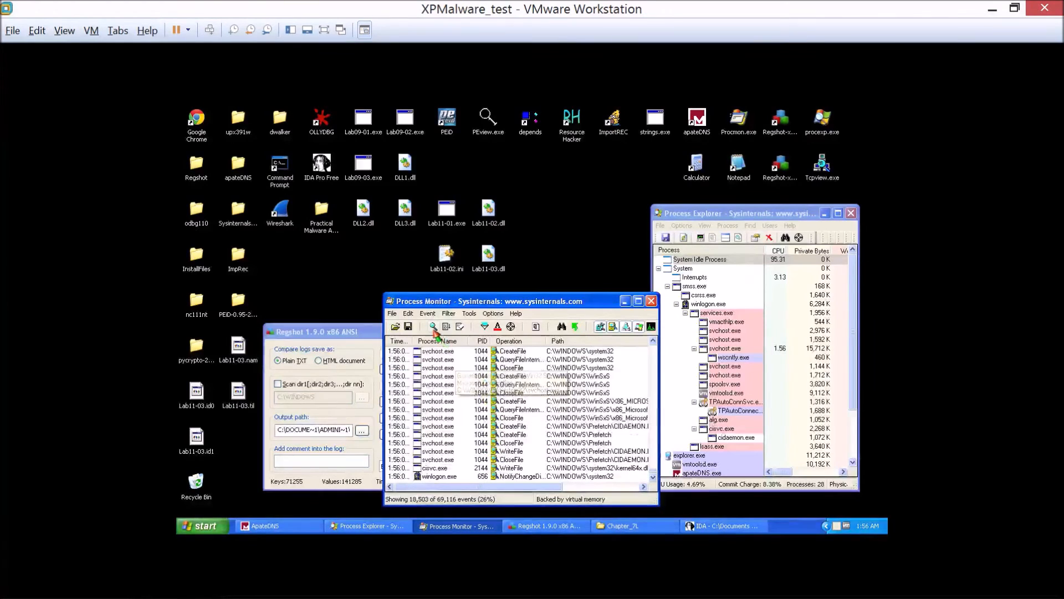
left_click(433, 328)
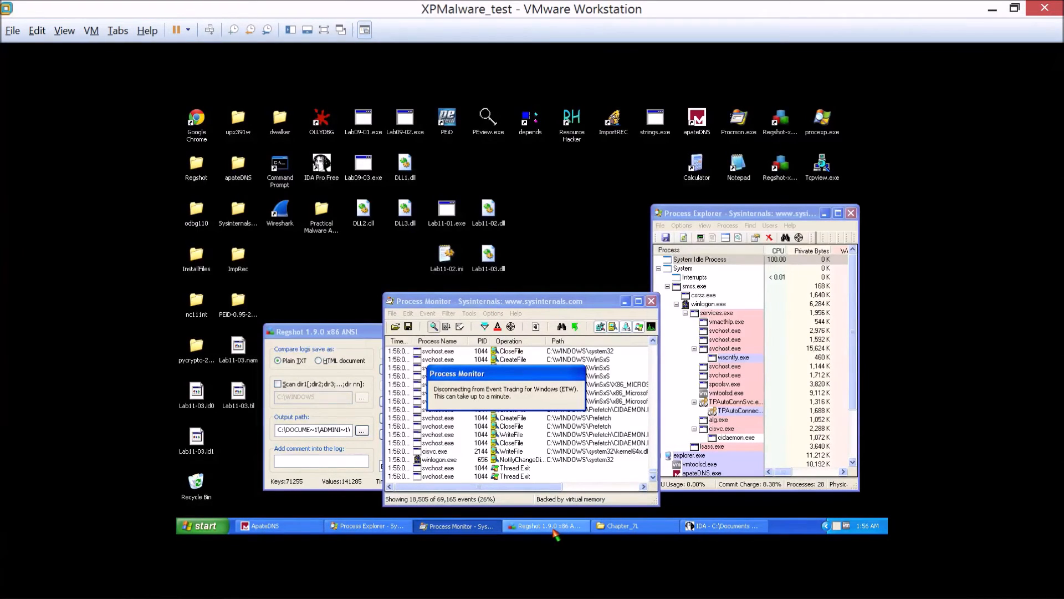
Take the second registry snapshot in Regshot and compare it with the first.
left_click(554, 531)
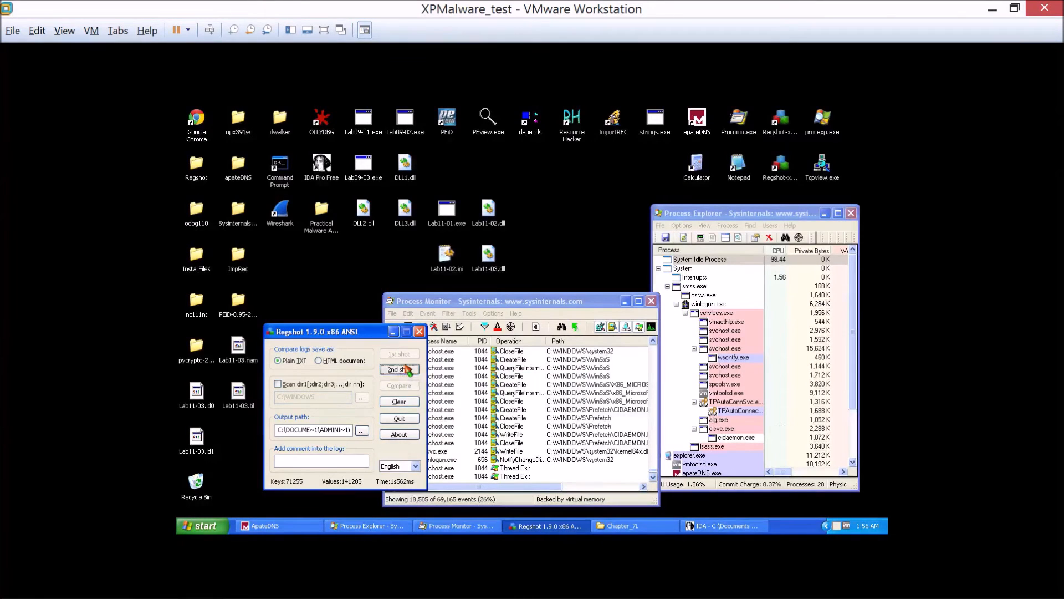
left_click(407, 370)
left_click(402, 377)
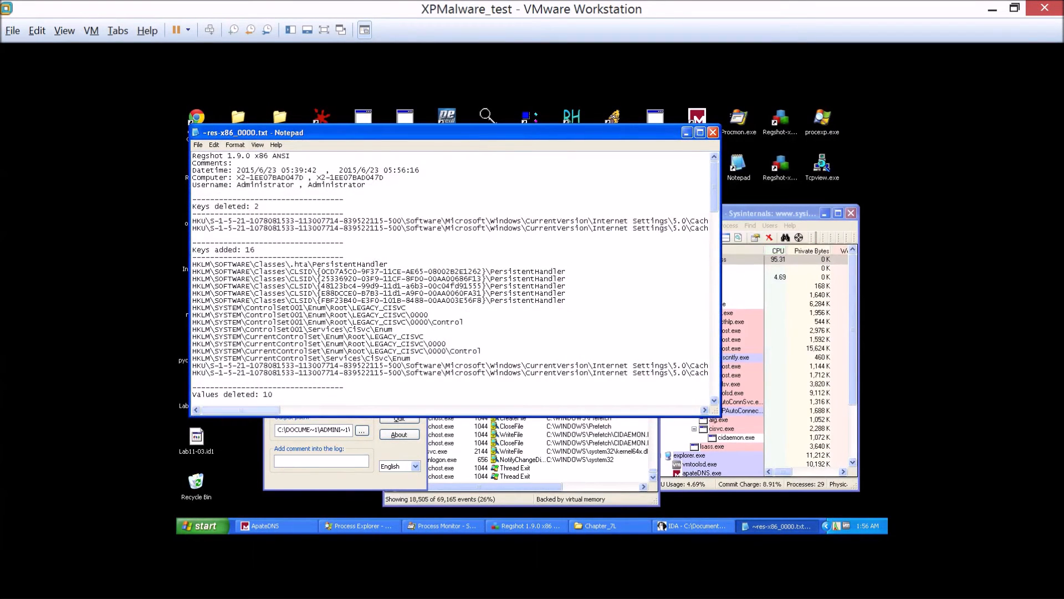
Review the deleted and added registry values in the Regshot comparison report, including the LEGACY_CISVC entries.
scroll(262, 410, "down", 7)
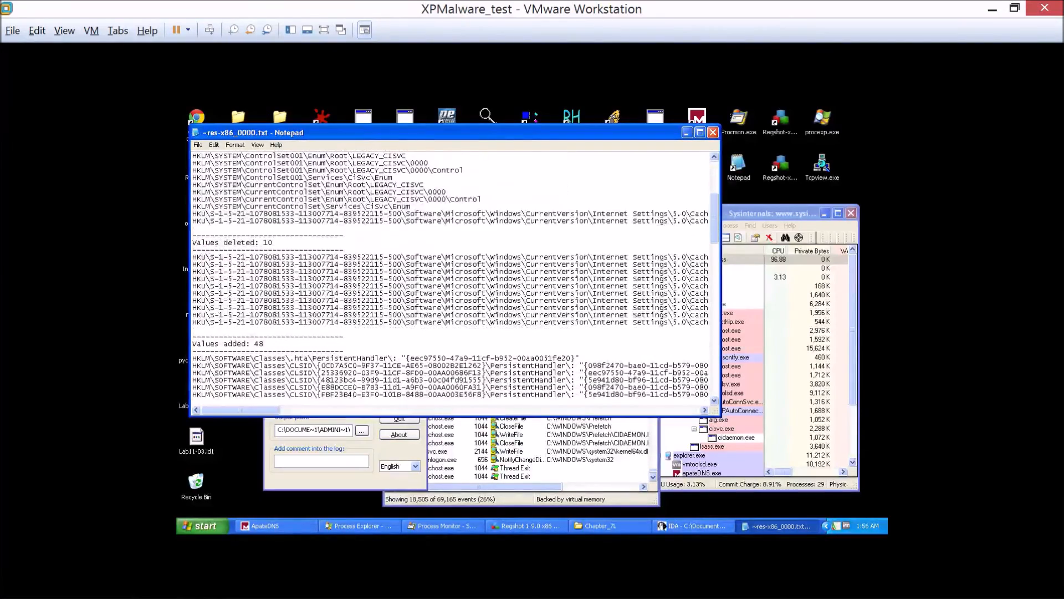
scroll(455, 275, "down", 5)
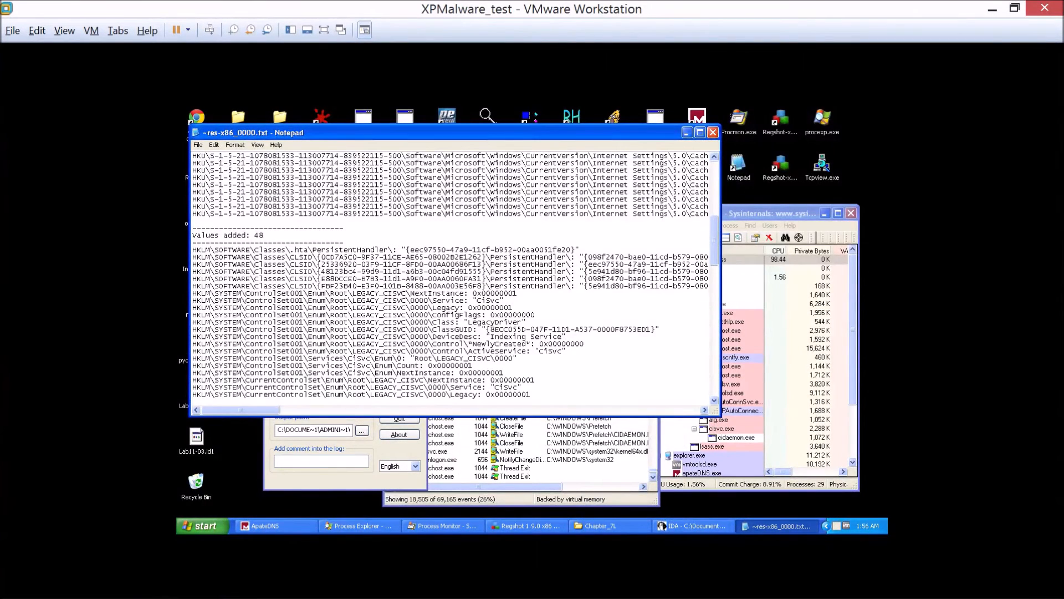
left_click_drag(382, 294, 402, 294)
scroll(450, 274, "down", 5)
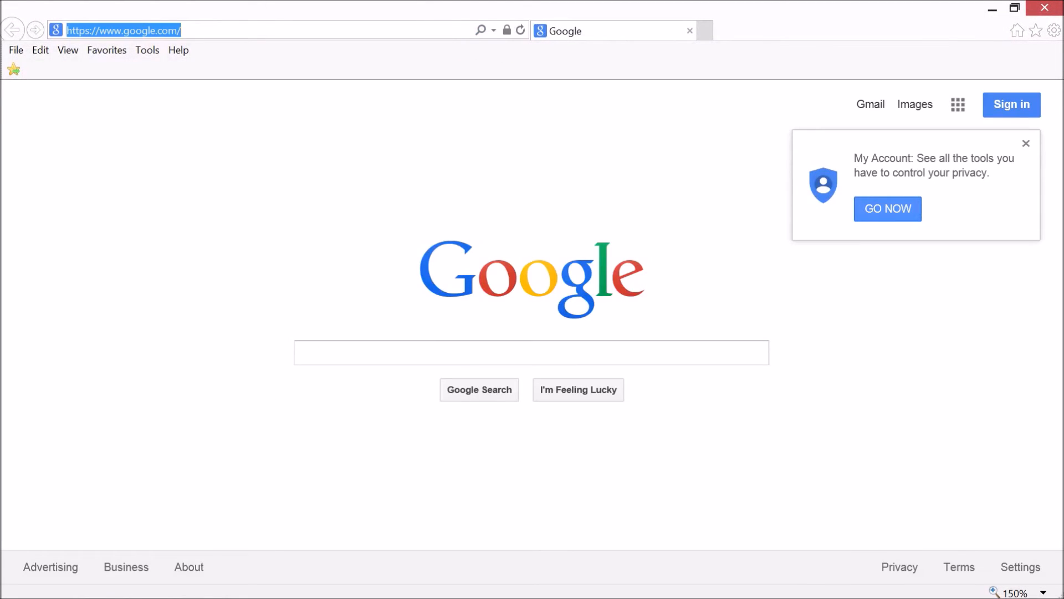
Search the web for cisvc and look through the results describing the Indexing Service process.
type("cisv")
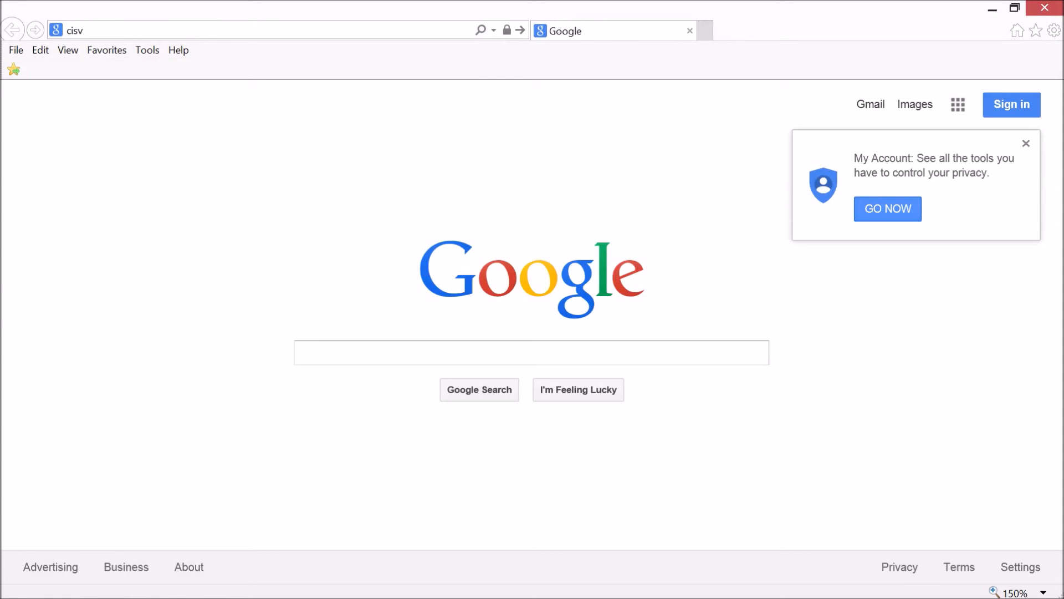
type("c")
key("Return")
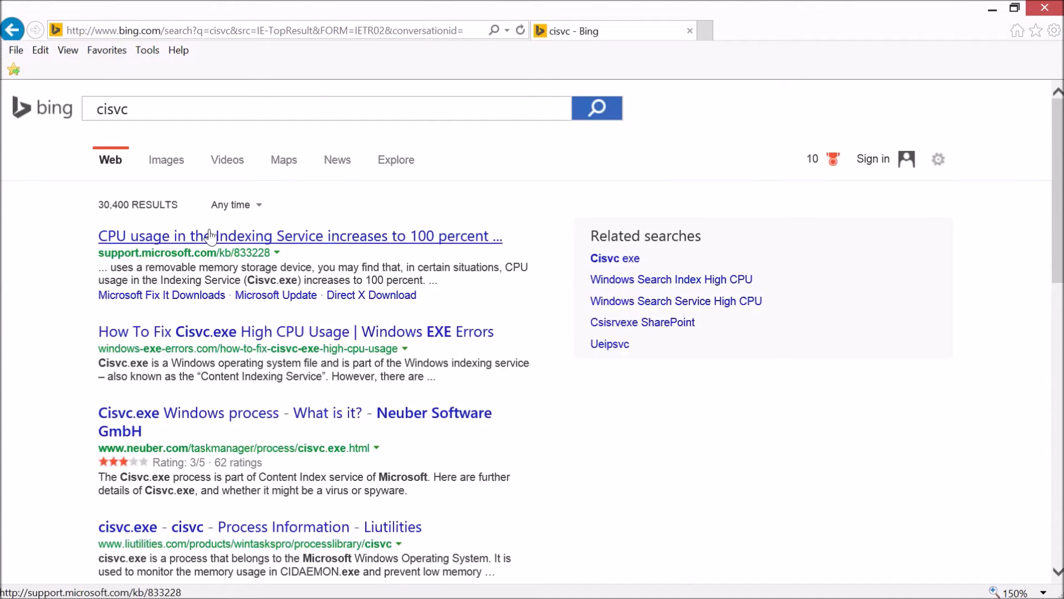
left_click(236, 173)
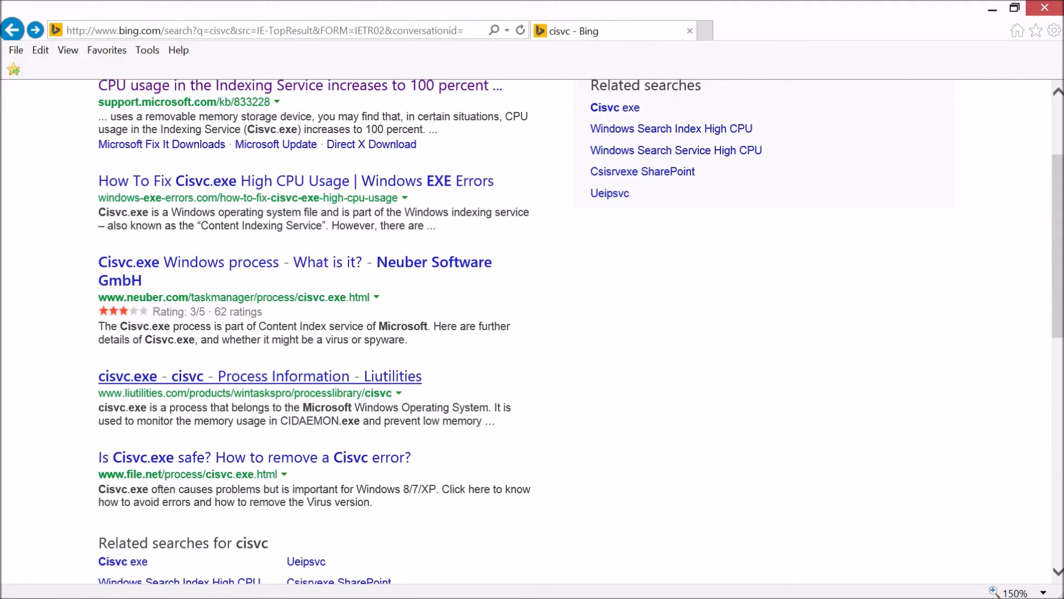
right_click(215, 415)
left_click(121, 182)
left_click(992, 10)
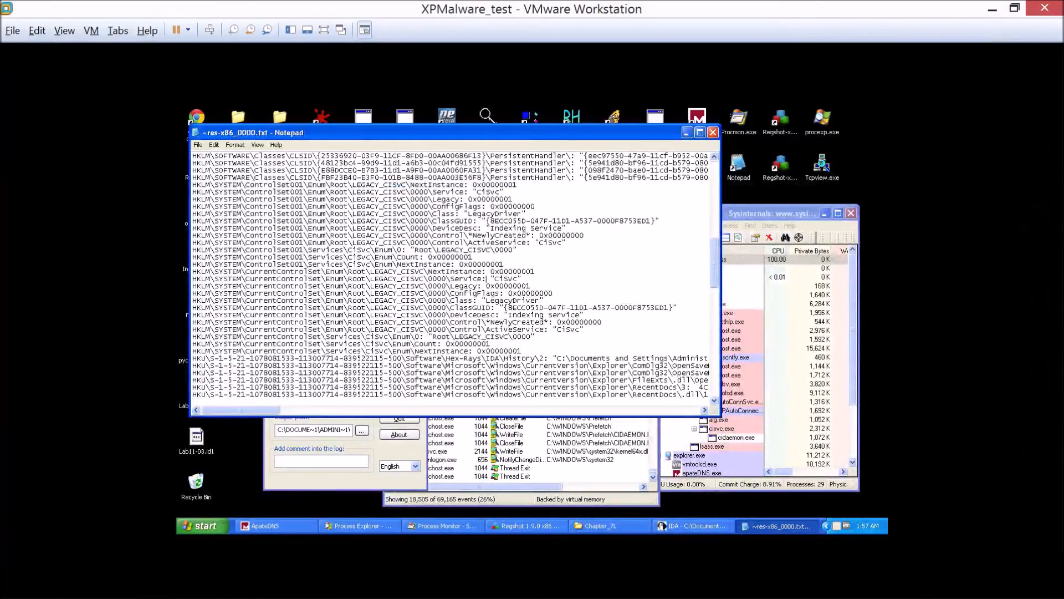
Enlarge the Regshot comparison report, review its modified registry values through to the end, and close the report.
scroll(454, 276, "down", 6)
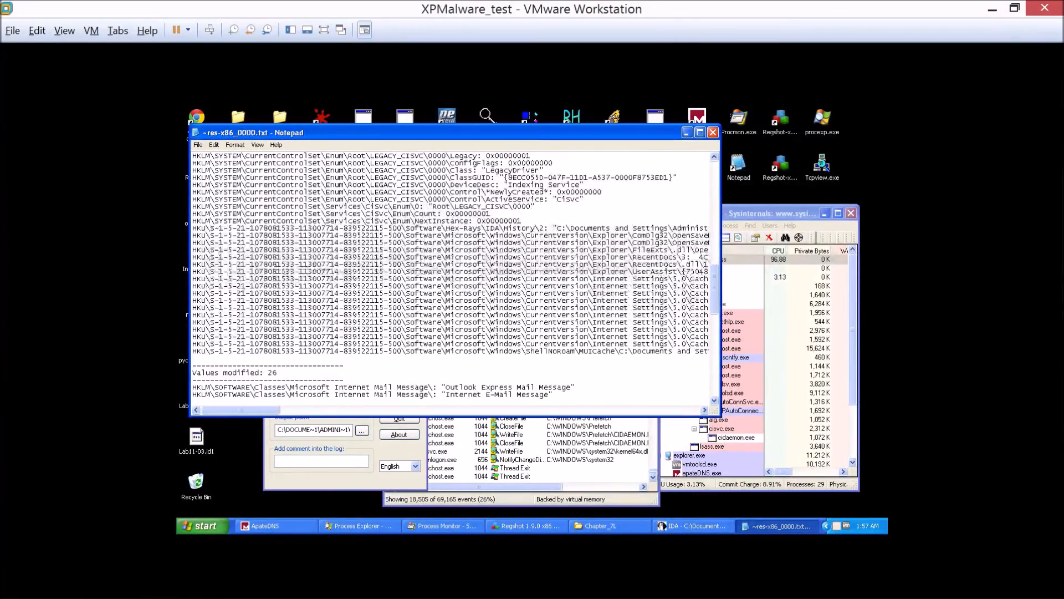
scroll(454, 276, "down", 1)
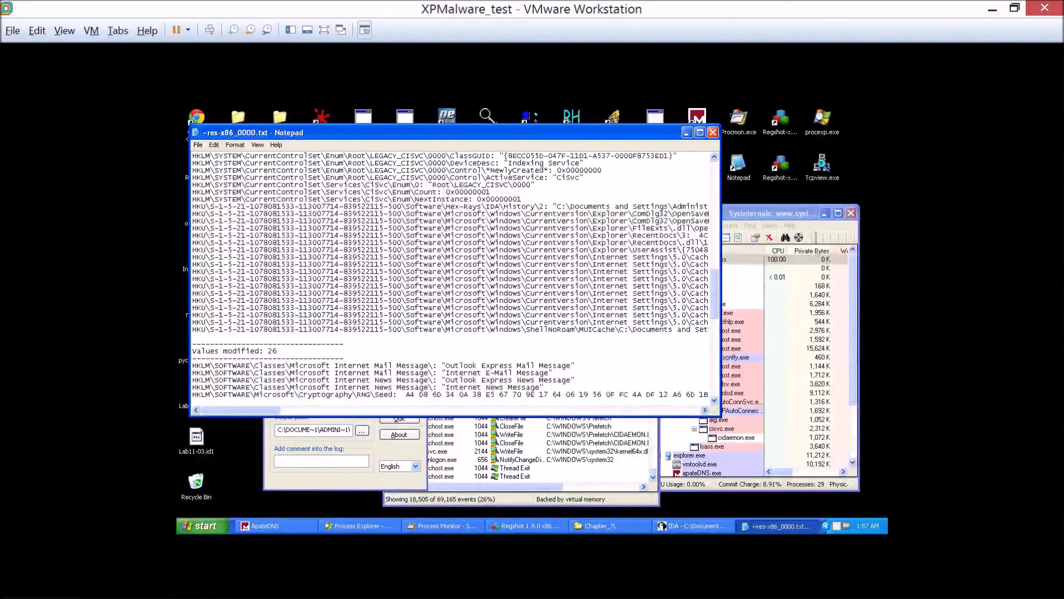
scroll(454, 275, "down", 2)
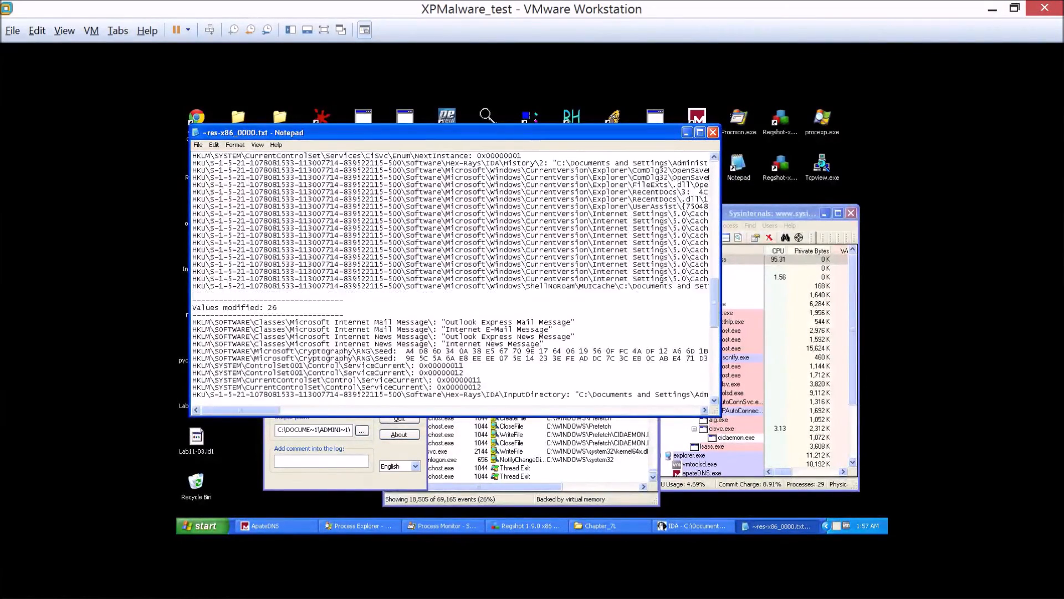
scroll(451, 276, "down", 3)
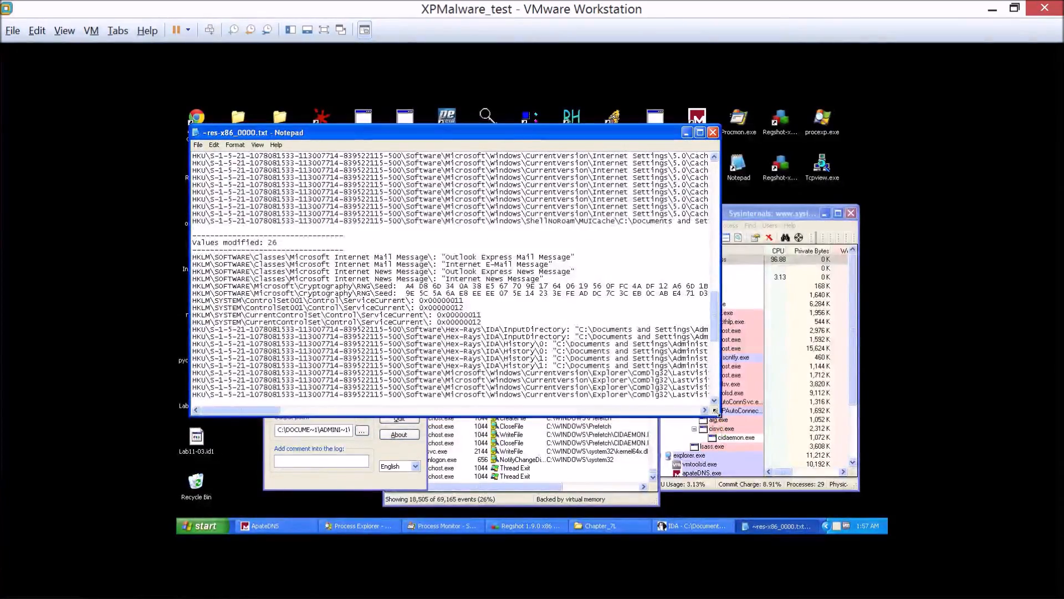
left_click_drag(714, 410, 880, 473)
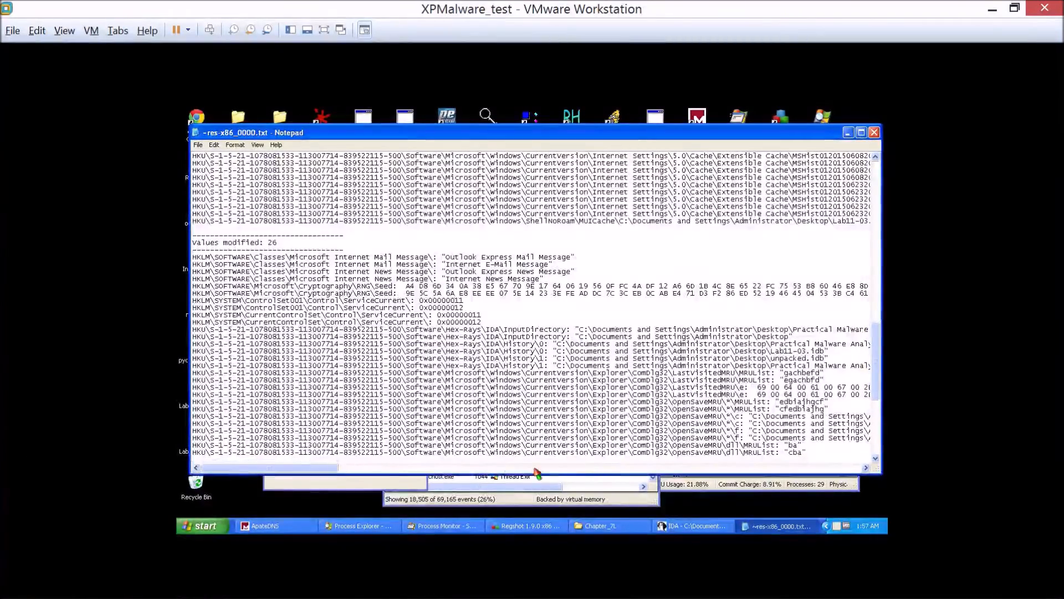
scroll(593, 471, "down", 10)
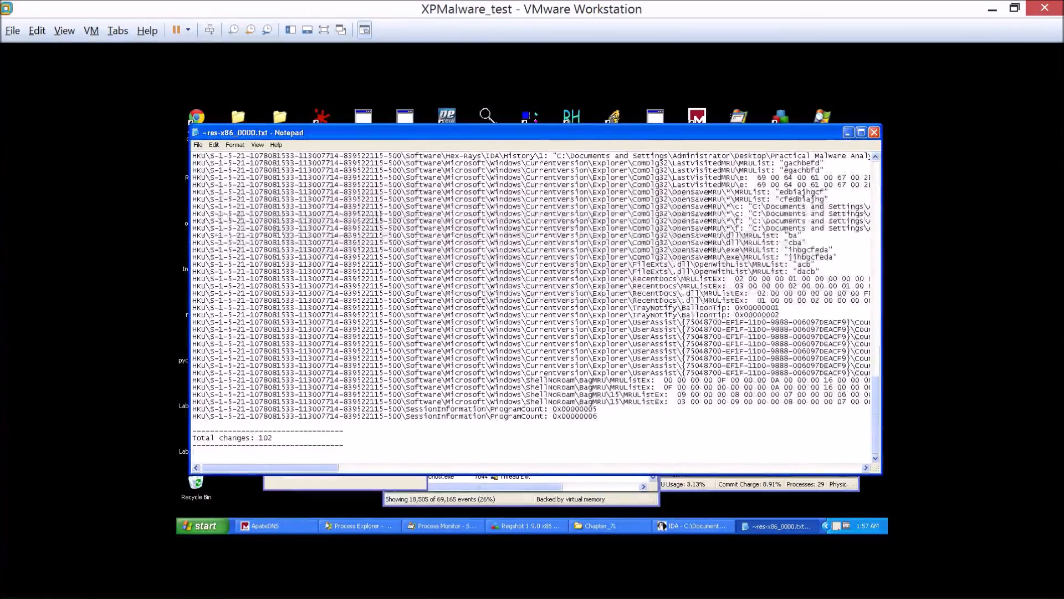
scroll(532, 305, "up", 5)
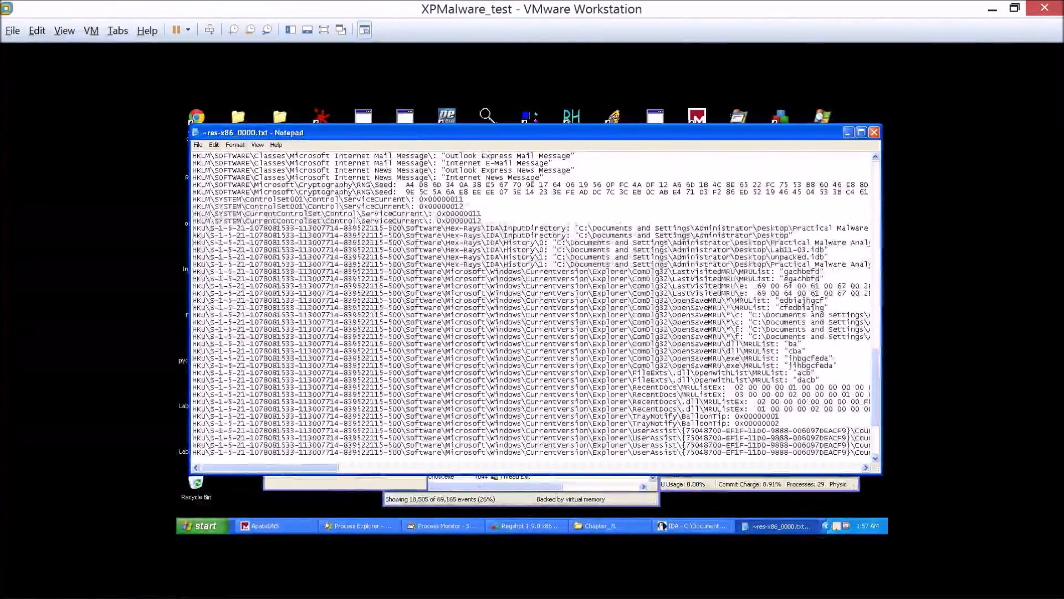
scroll(532, 305, "up", 2)
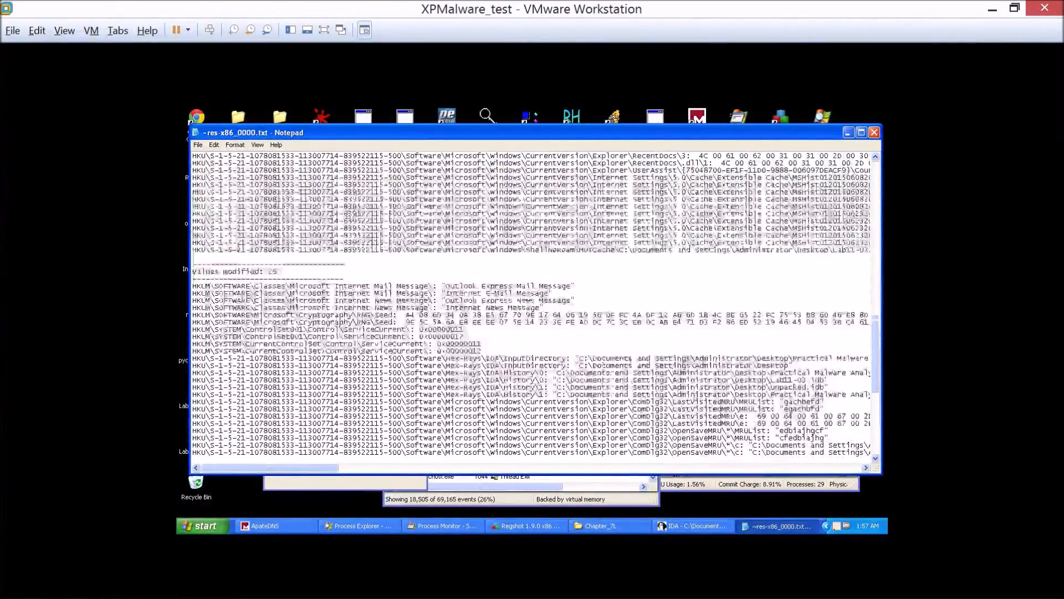
left_click(874, 132)
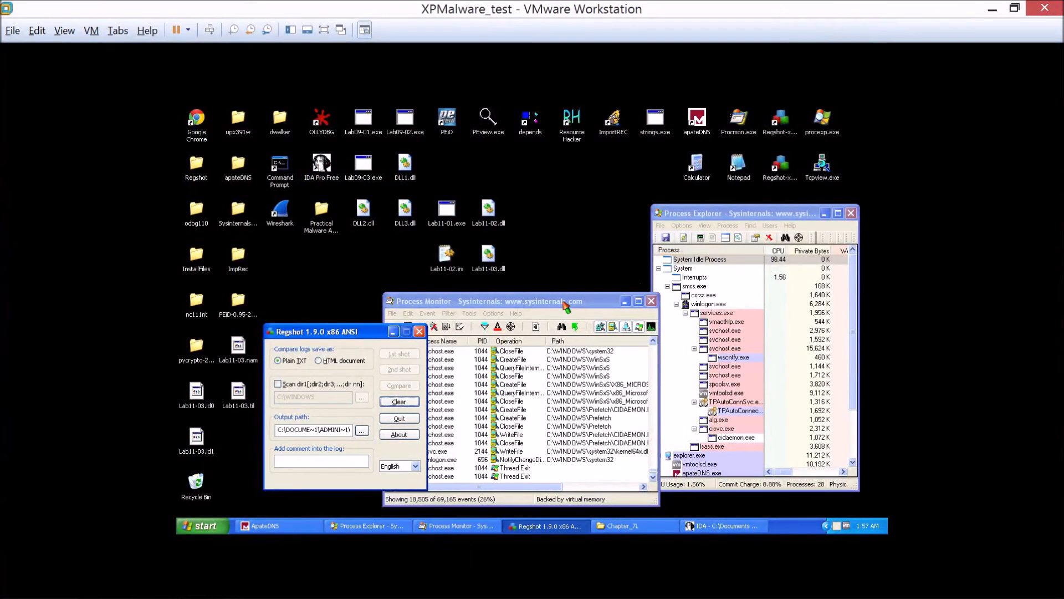
Bring Process Monitor to the front and open its event filter settings.
left_click(564, 303)
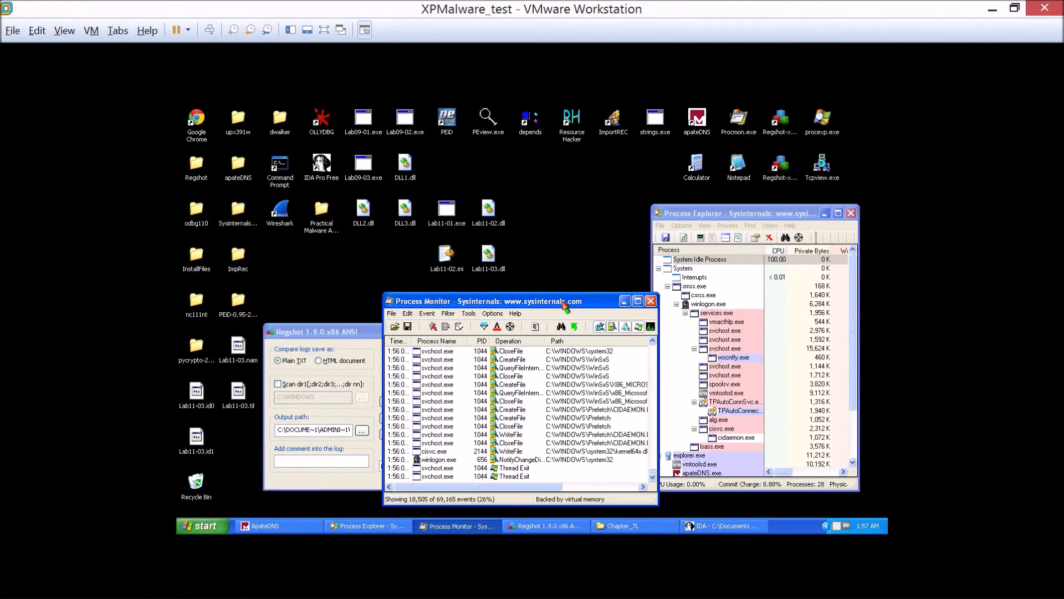
left_click_drag(564, 303, 560, 297)
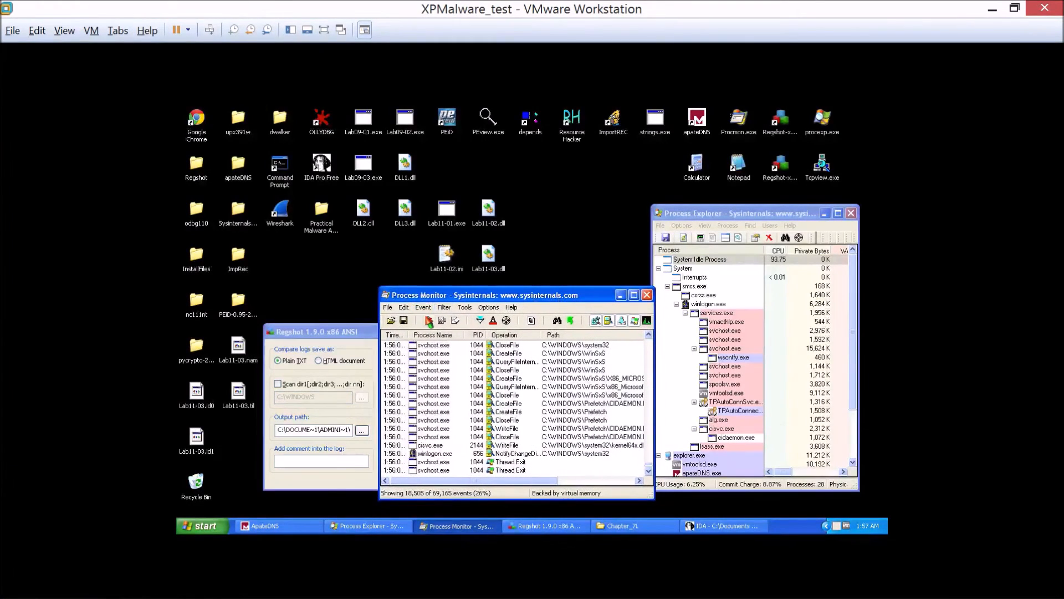
left_click(428, 309)
mouse_move(445, 308)
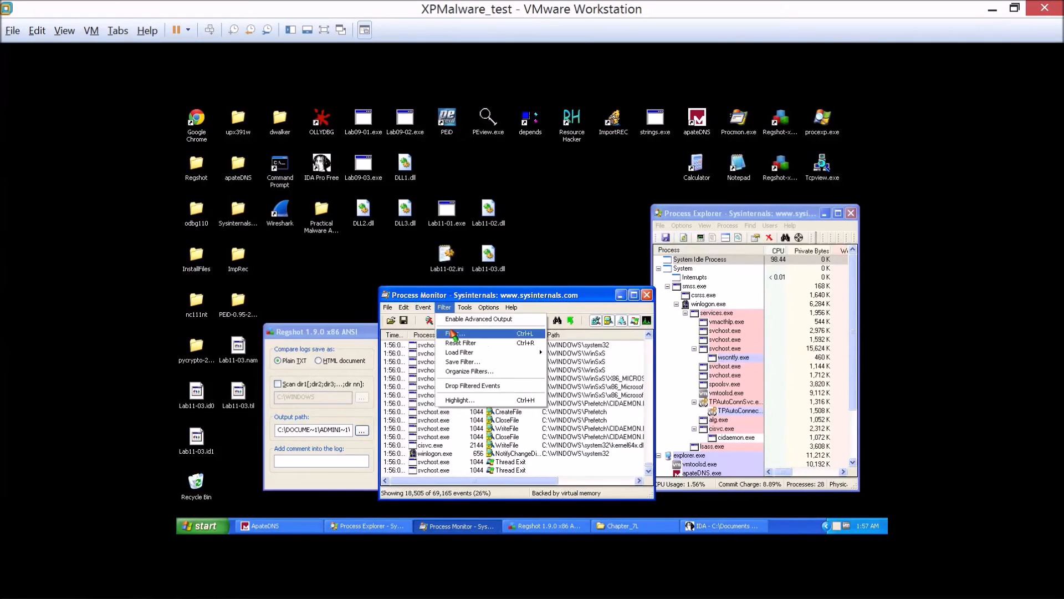
left_click(453, 333)
Try to filter the captured events with the condition Relative Time is lab11-03.exe, Include.
left_click(491, 385)
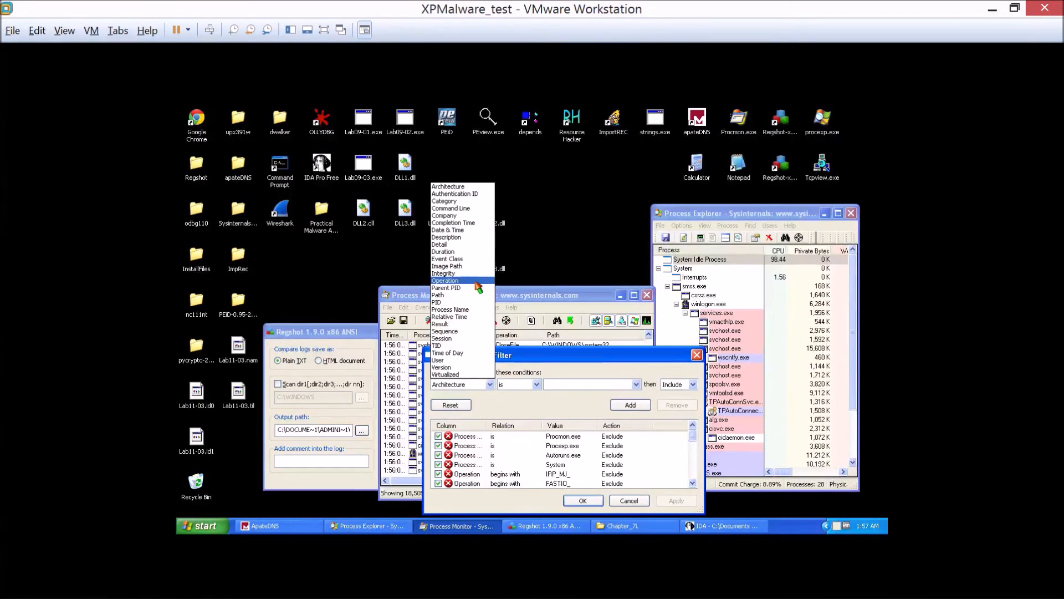
left_click(468, 317)
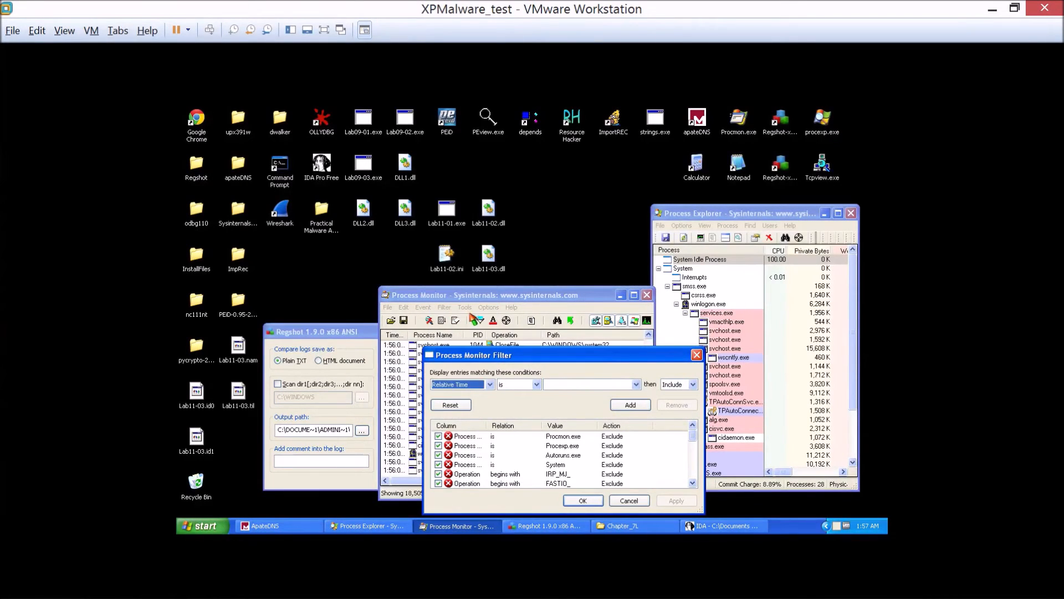
left_click(568, 384)
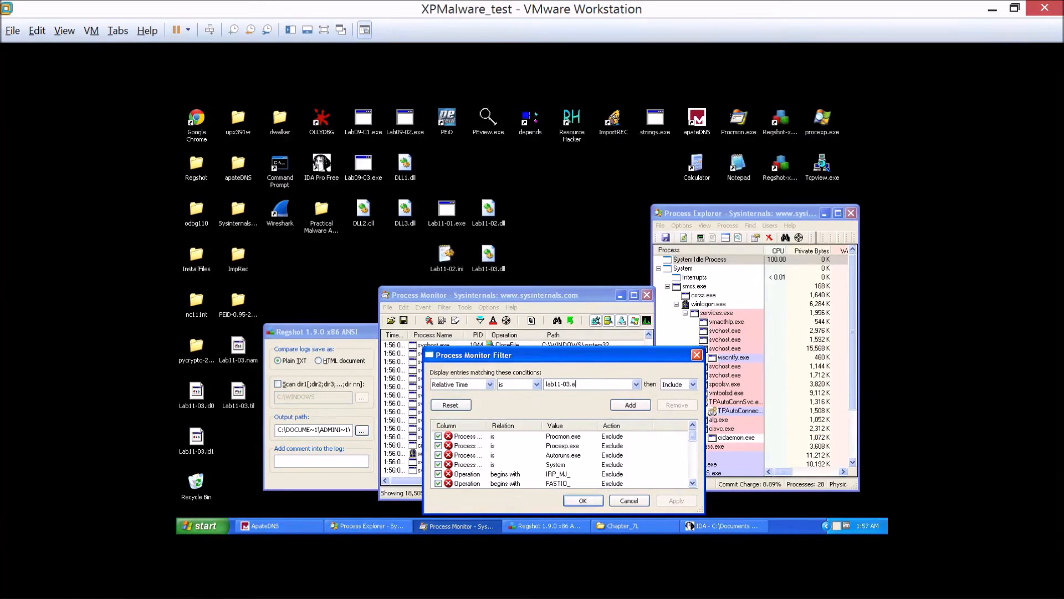
left_click(630, 405)
left_click(676, 500)
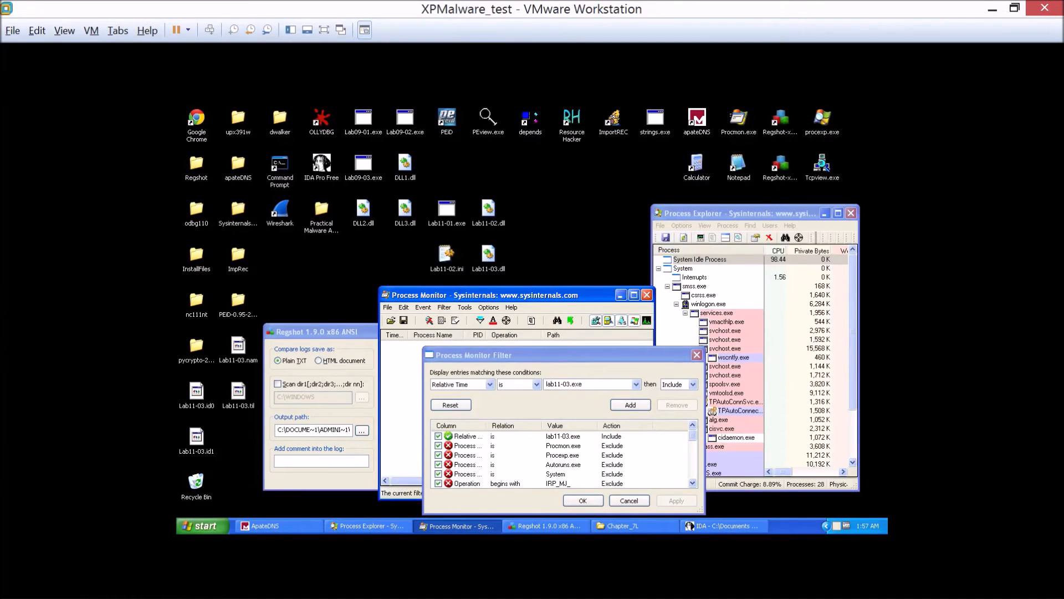
Include events whose Process Name is LAB11-03.EXE, remove the Relative Time condition, and apply the filter.
left_click(565, 384)
left_click(565, 384)
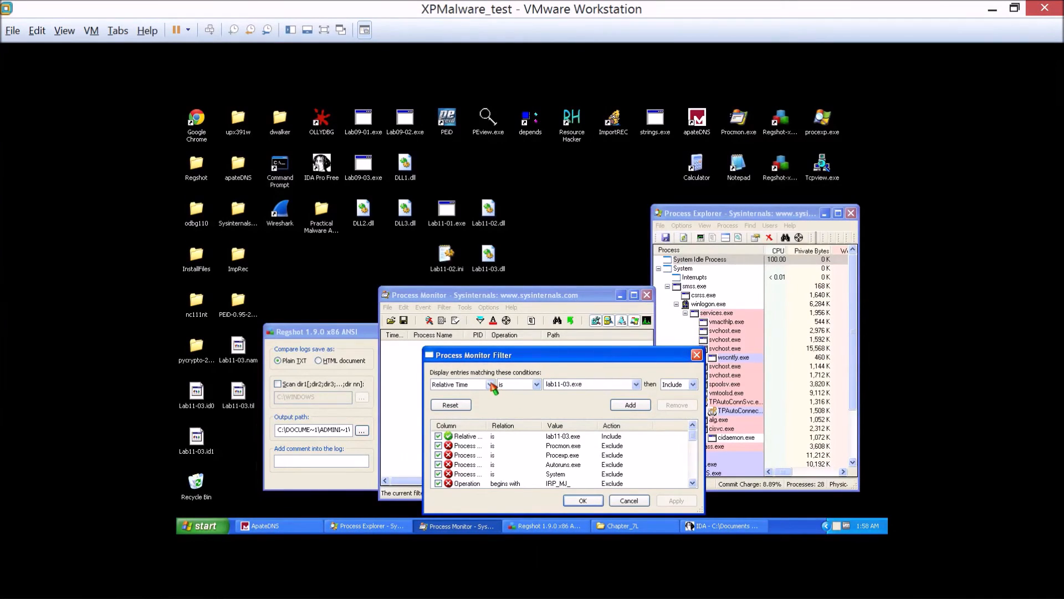
left_click(489, 384)
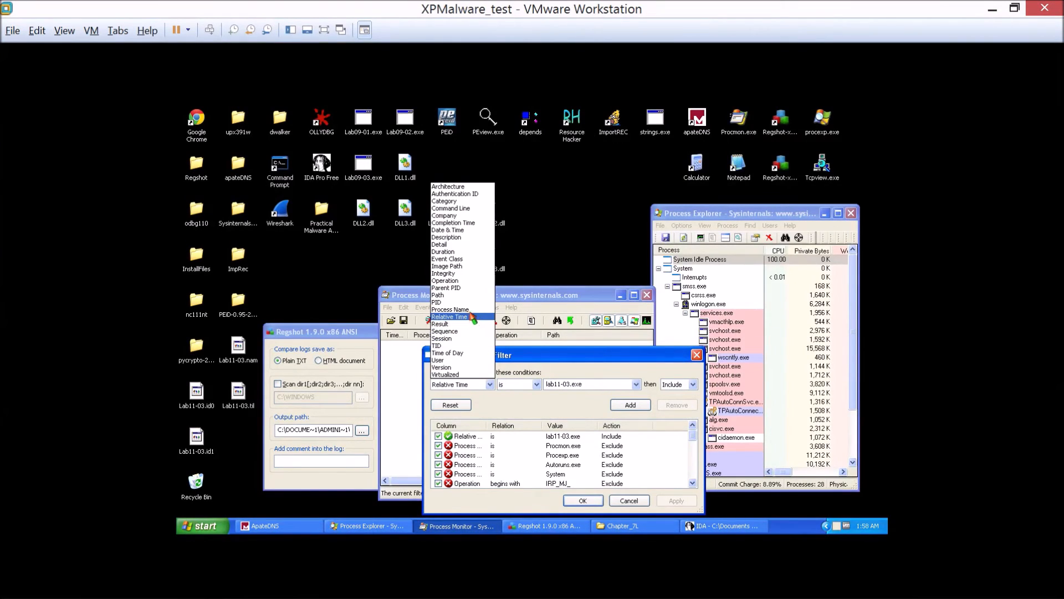
left_click(469, 309)
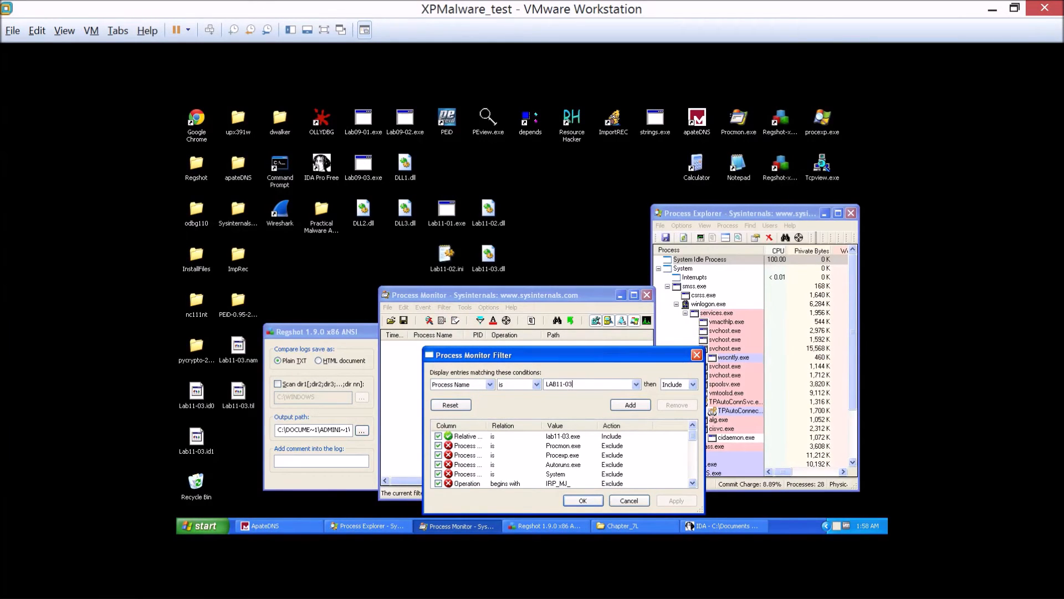
left_click(631, 405)
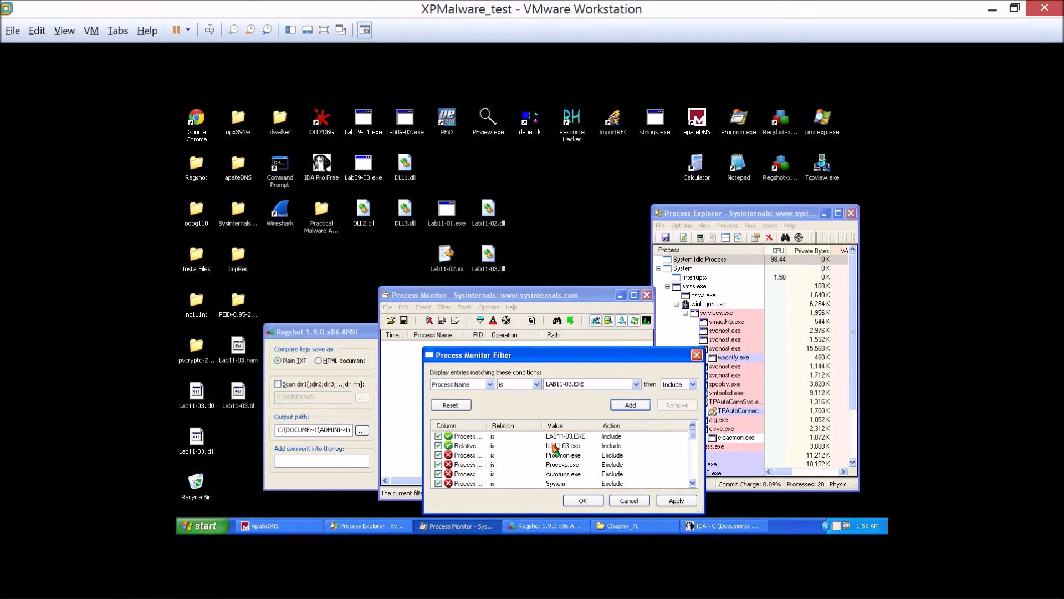
left_click(555, 448)
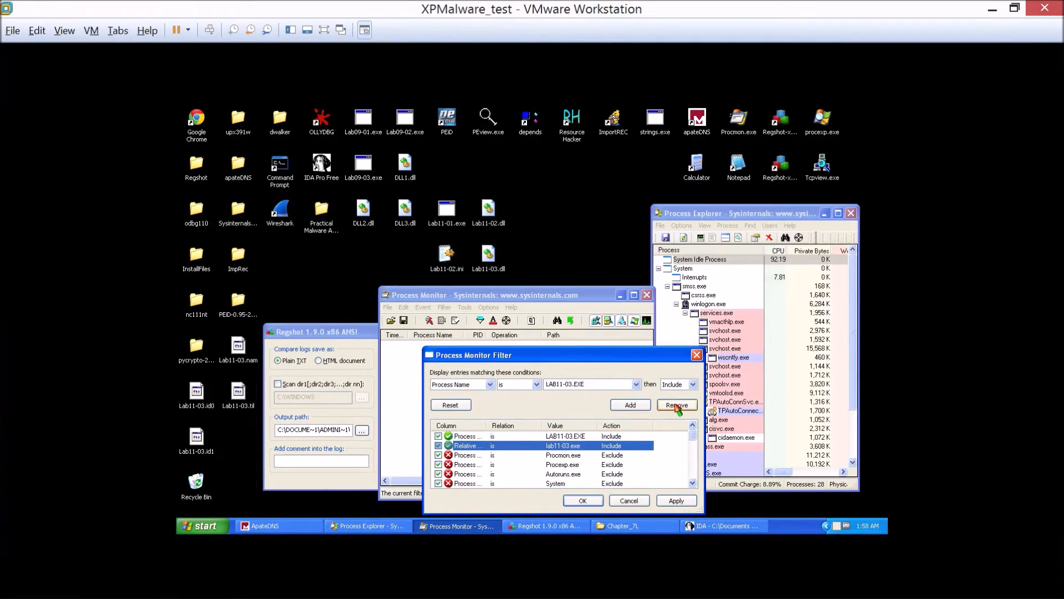
left_click(677, 405)
left_click(667, 501)
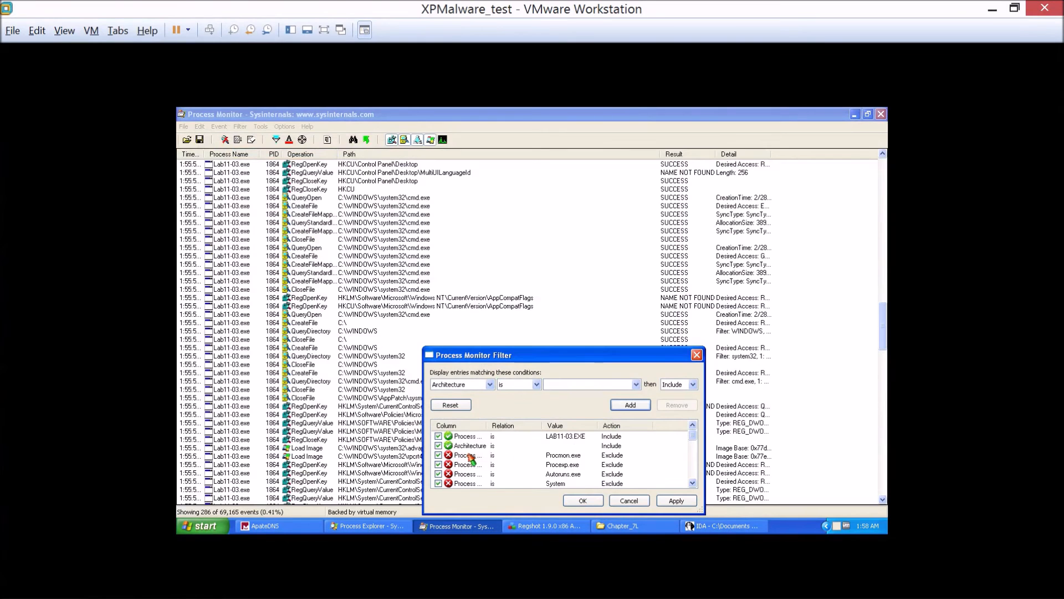
Remove the blank Architecture condition and apply a filter including events whose Operation is createfile.
left_click(471, 447)
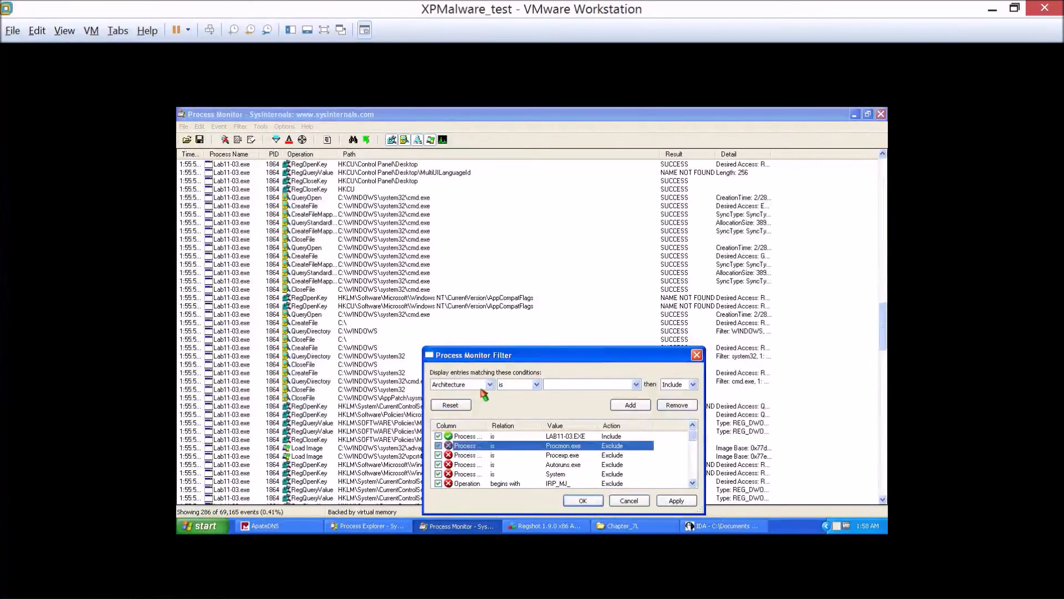
left_click(462, 384)
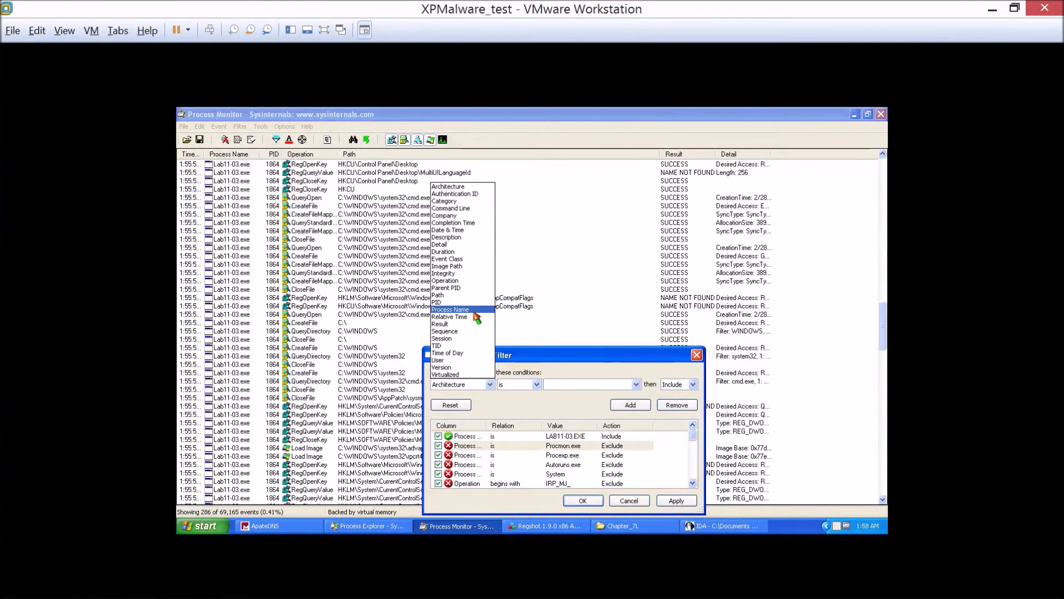
left_click(445, 280)
left_click(570, 384)
type("createfile")
left_click(626, 405)
left_click(676, 500)
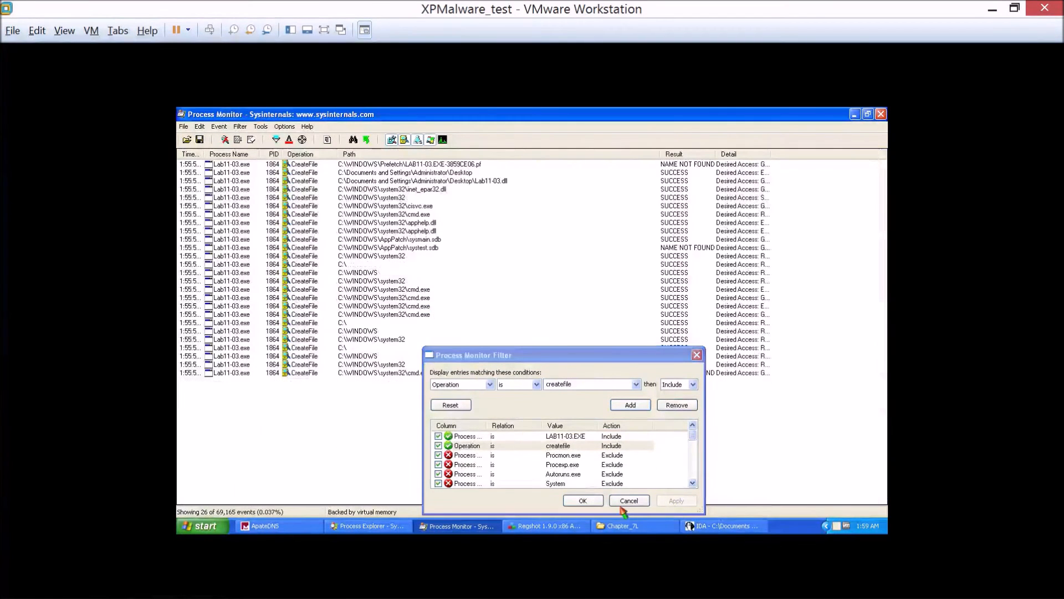
left_click(582, 500)
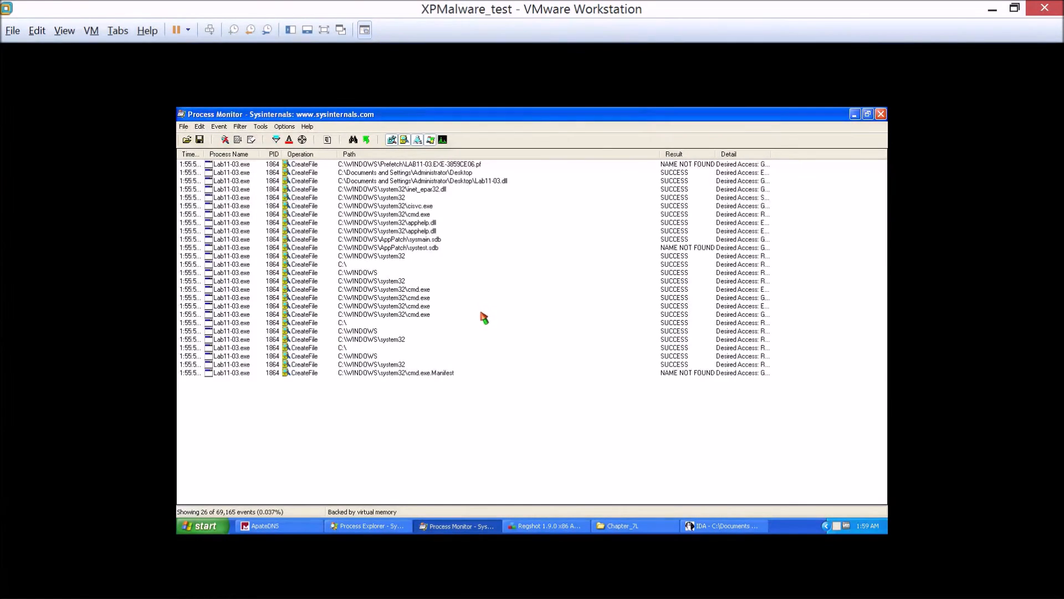
Inspect the CreateFile events for Lab11-03.dll and inet_epar32.dll, and browse to C:\WINDOWS\system32 in the Chapter_7L folder window.
left_click(497, 185)
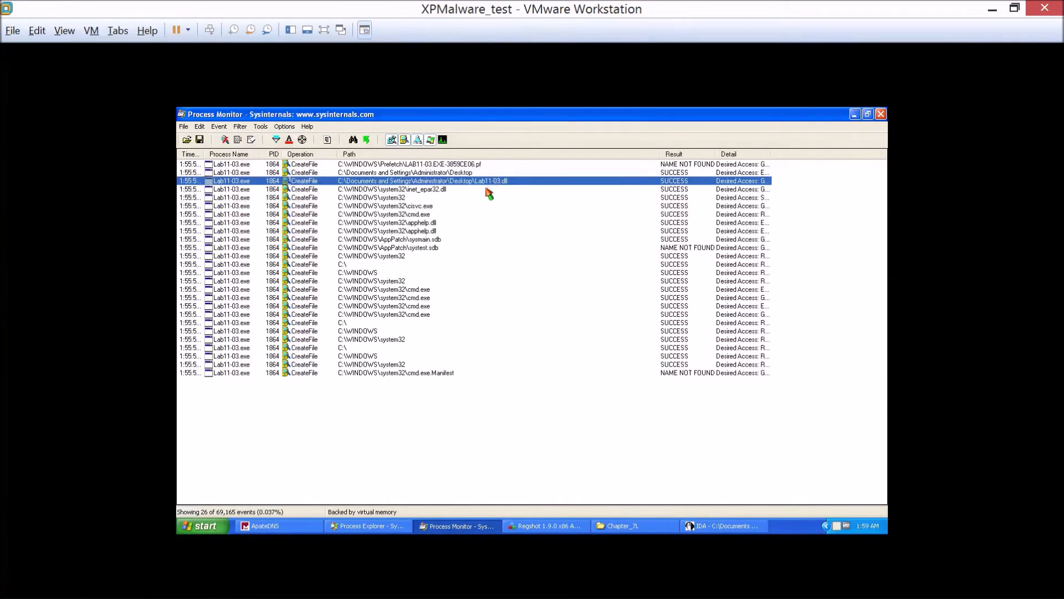
left_click(379, 190)
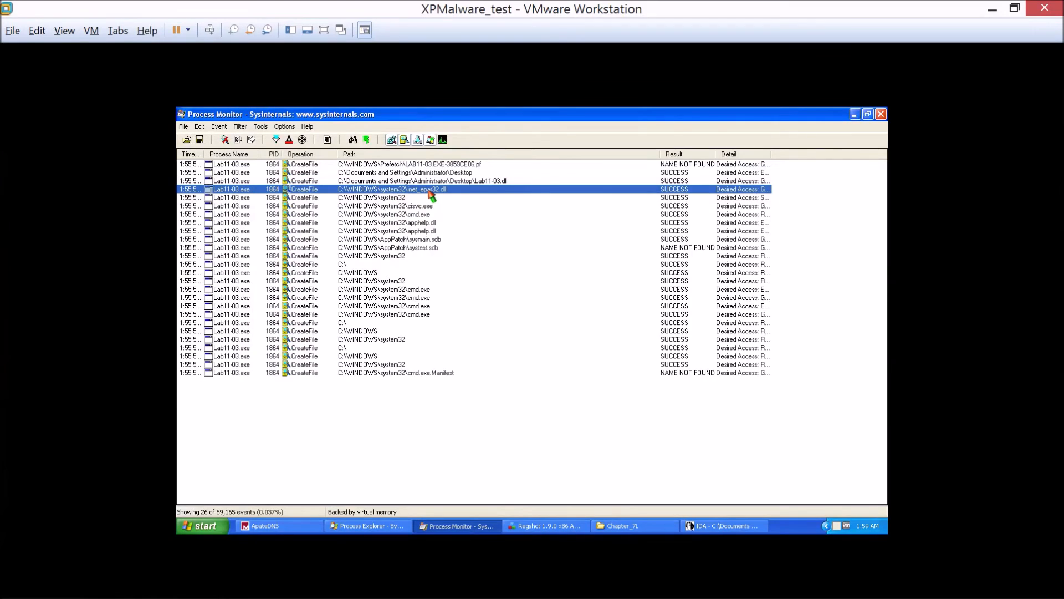
left_click(623, 526)
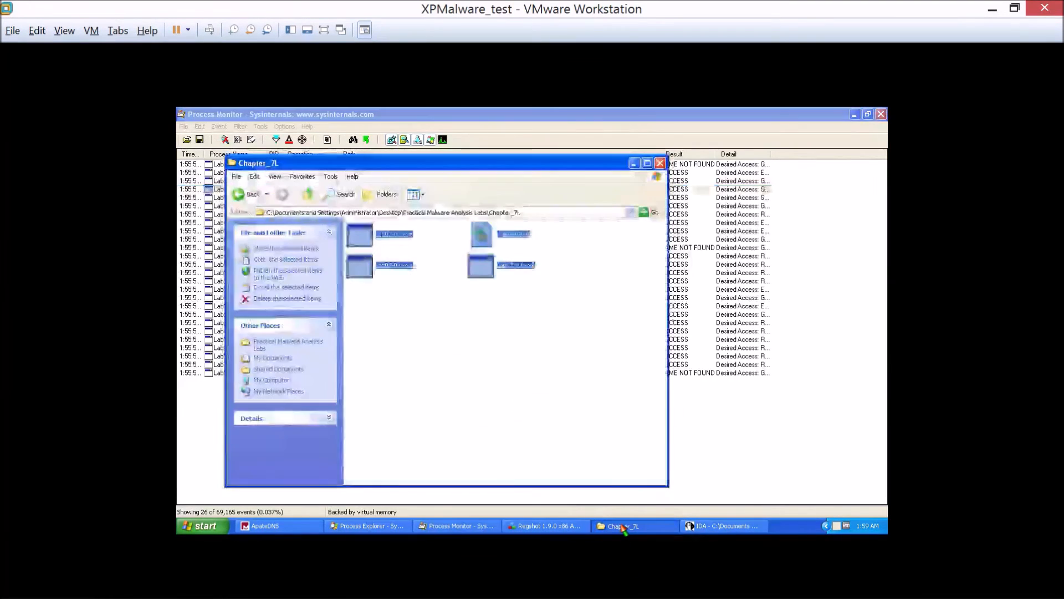
left_click(545, 214)
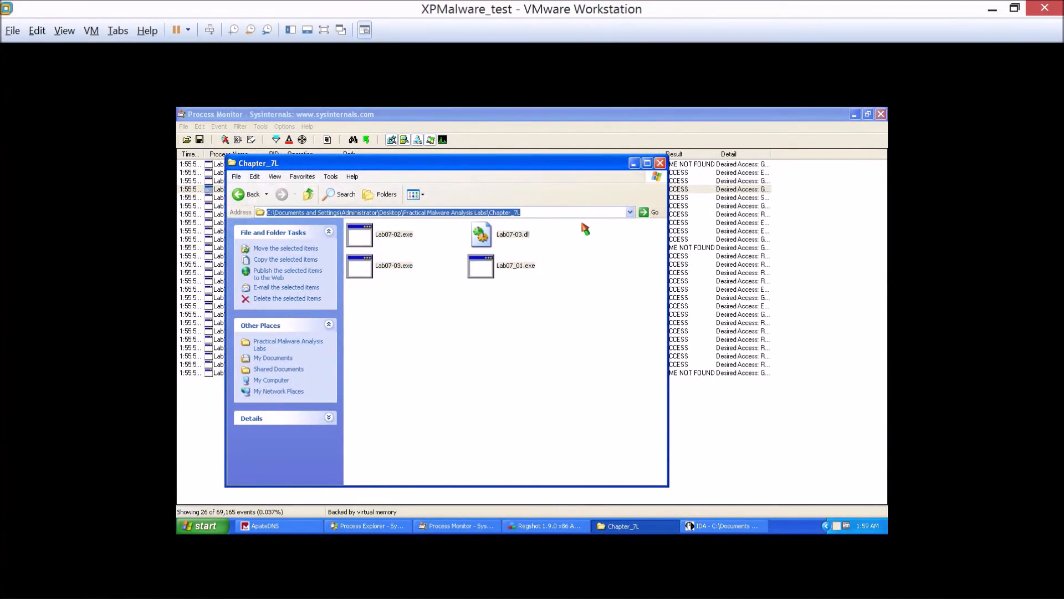
type("C:\\WINDOWS\\system32")
key("Return")
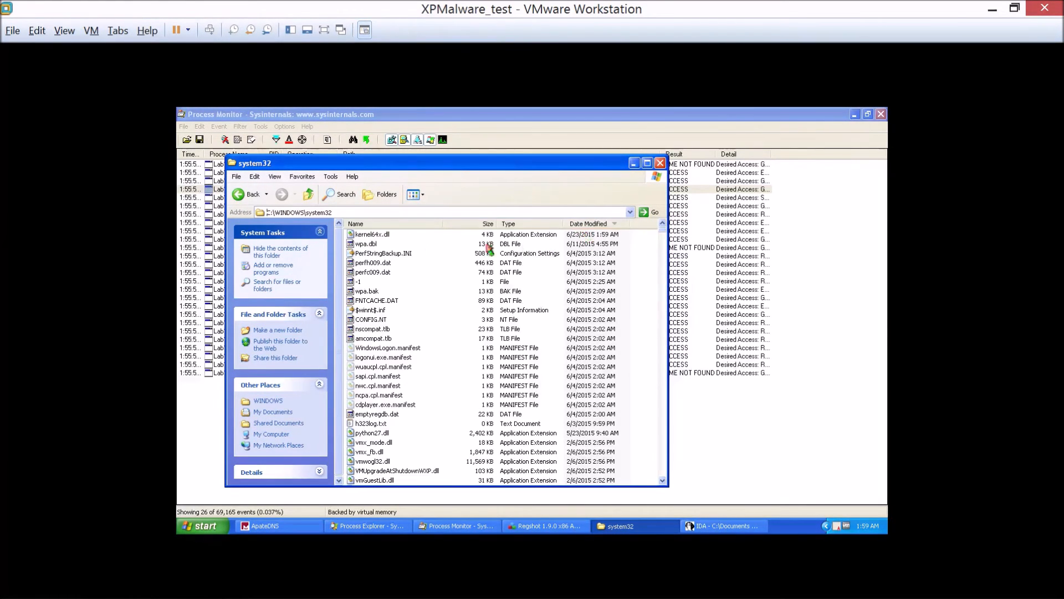
Select kernel64x.dll in the system32 folder and move the folder window clear of the Process Monitor event paths.
left_click(385, 235)
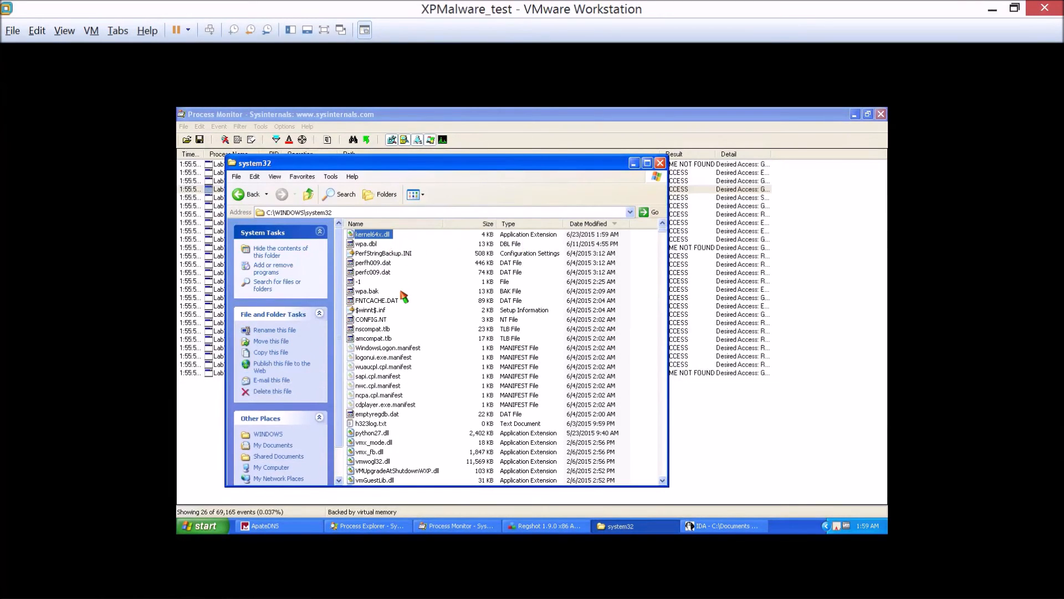
mouse_move(1060, 587)
left_click(582, 224)
left_click(582, 223)
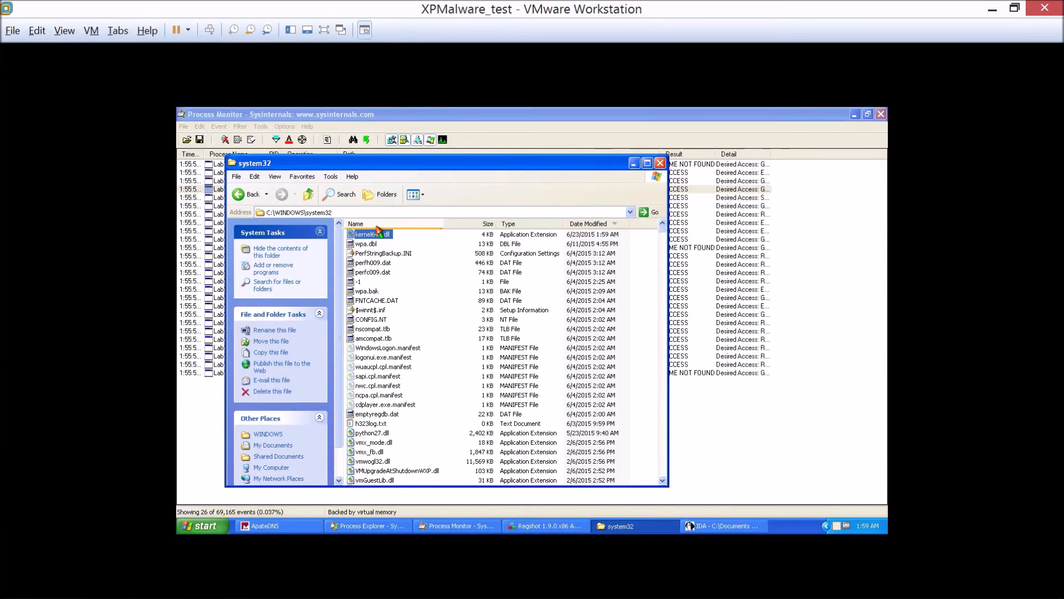
left_click_drag(377, 163, 551, 211)
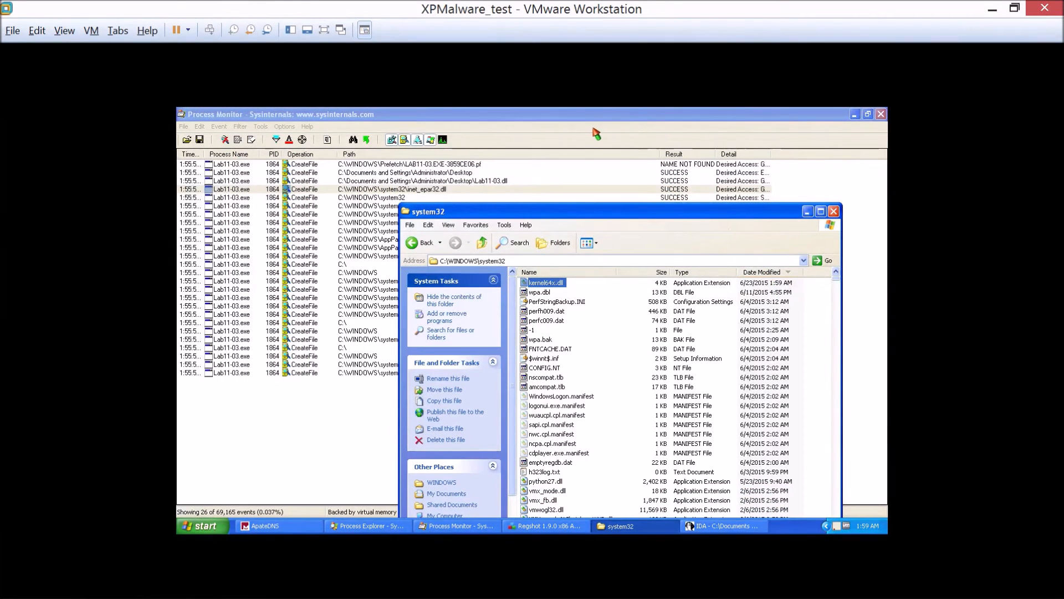
left_click_drag(556, 214, 457, 259)
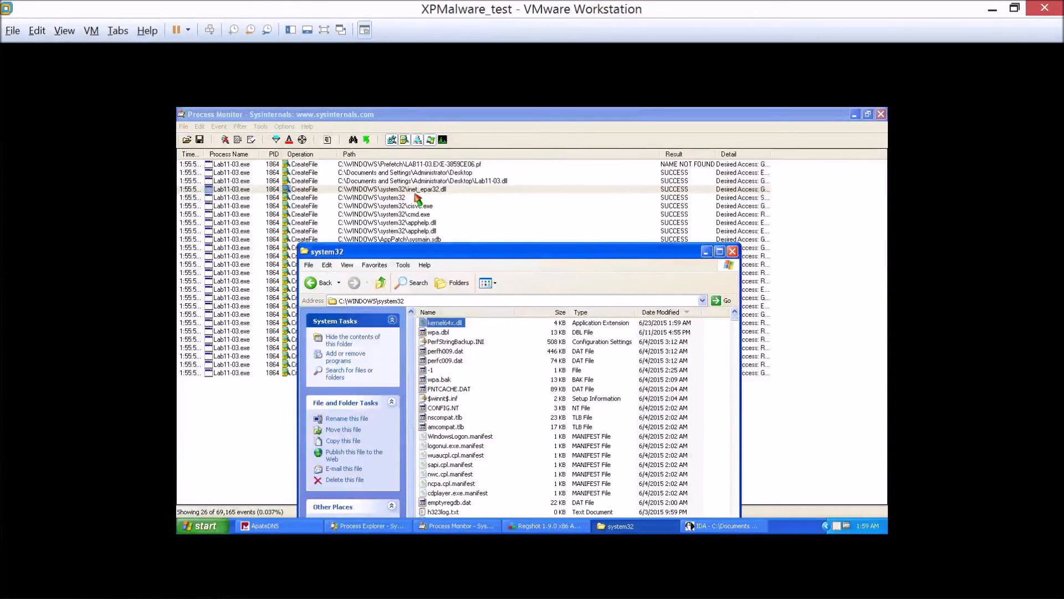
Sort the system32 folder by name, then locate and select inet_epar32.dll.
left_click(442, 314)
left_click(435, 428)
key("i")
scroll(466, 445, "down", 6)
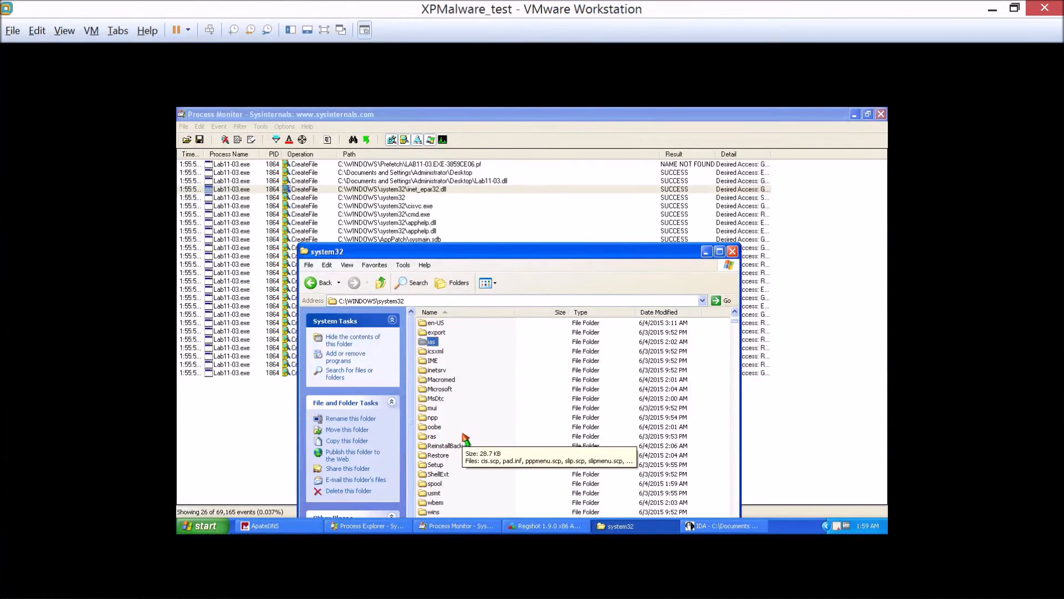
key("i")
left_click(445, 444)
key("i")
scroll(447, 447, "down", 10)
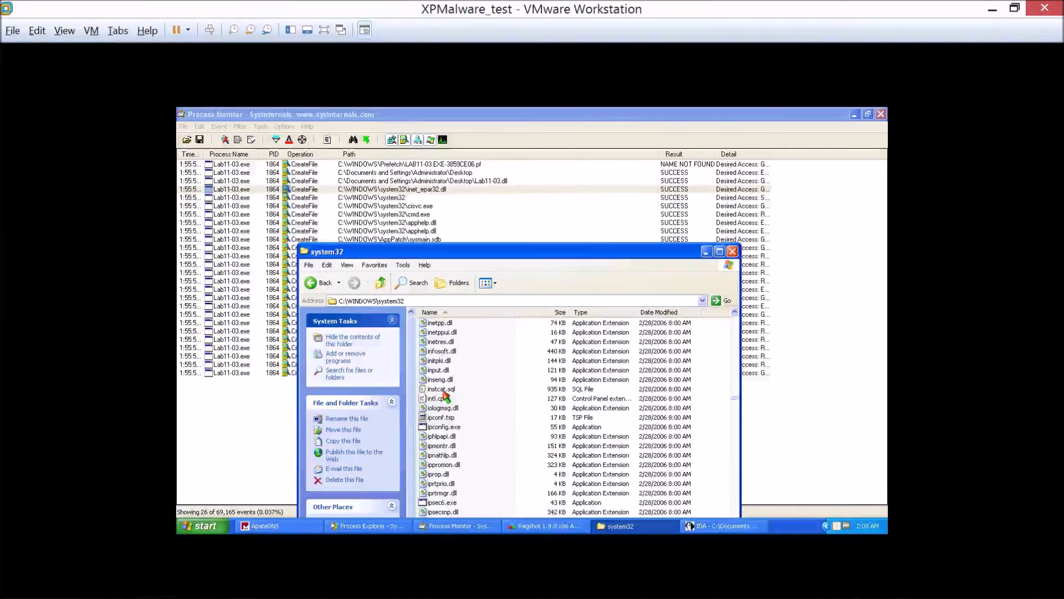
scroll(440, 363, "up", 1)
scroll(439, 361, "up", 2)
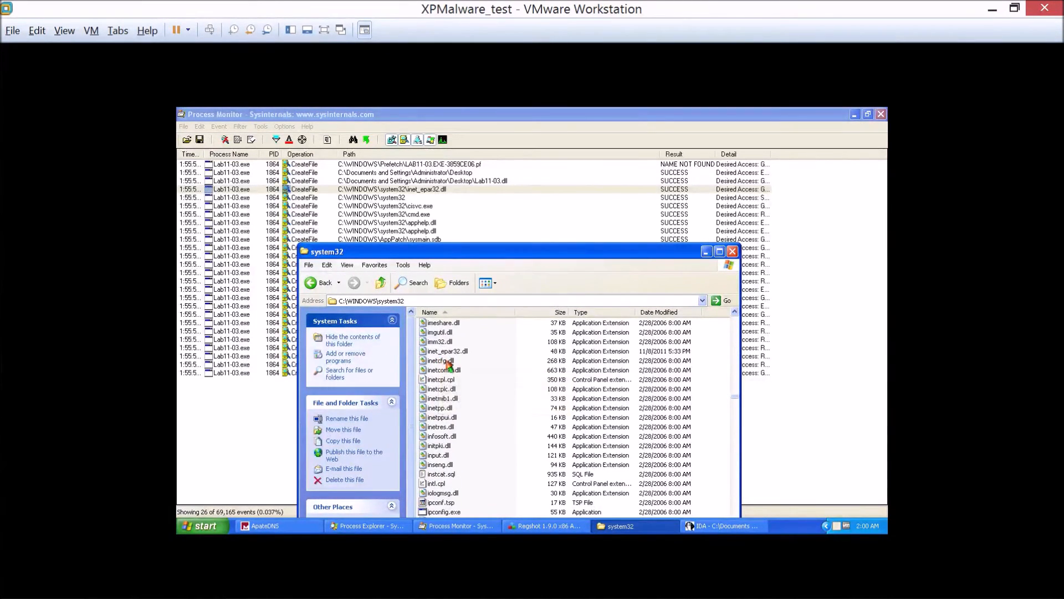
left_click(447, 352)
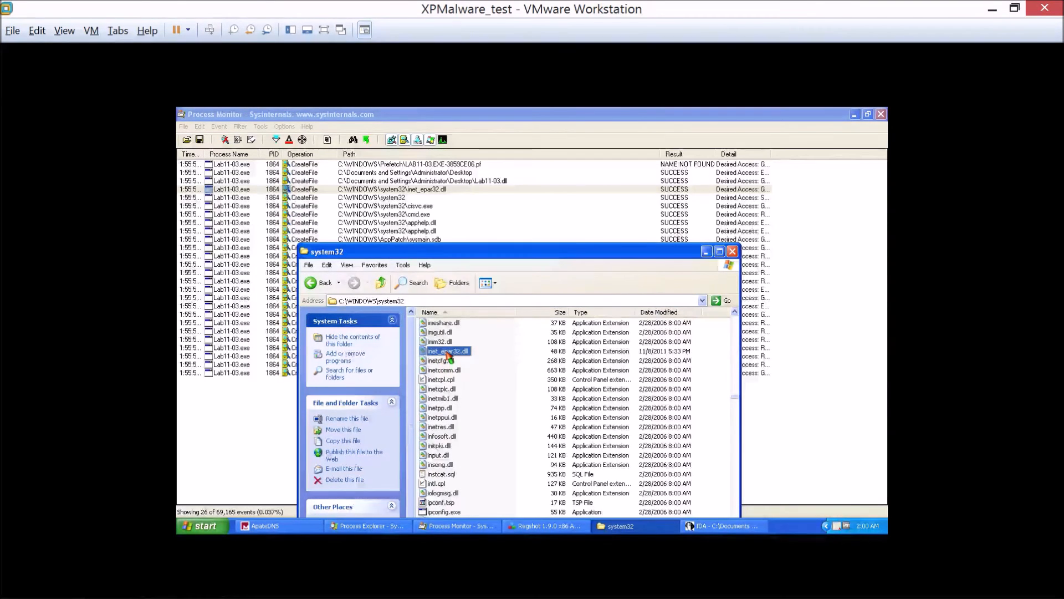
Minimize Process Monitor, uncover Lab11-03.dll on the desktop, and check the file size in its properties.
left_click(854, 114)
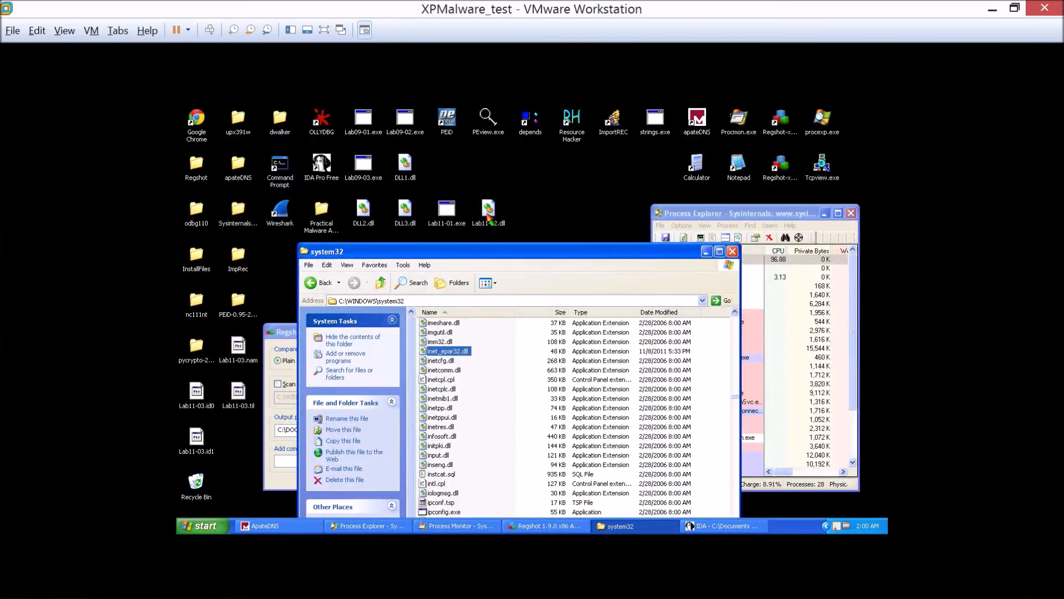
left_click(457, 215)
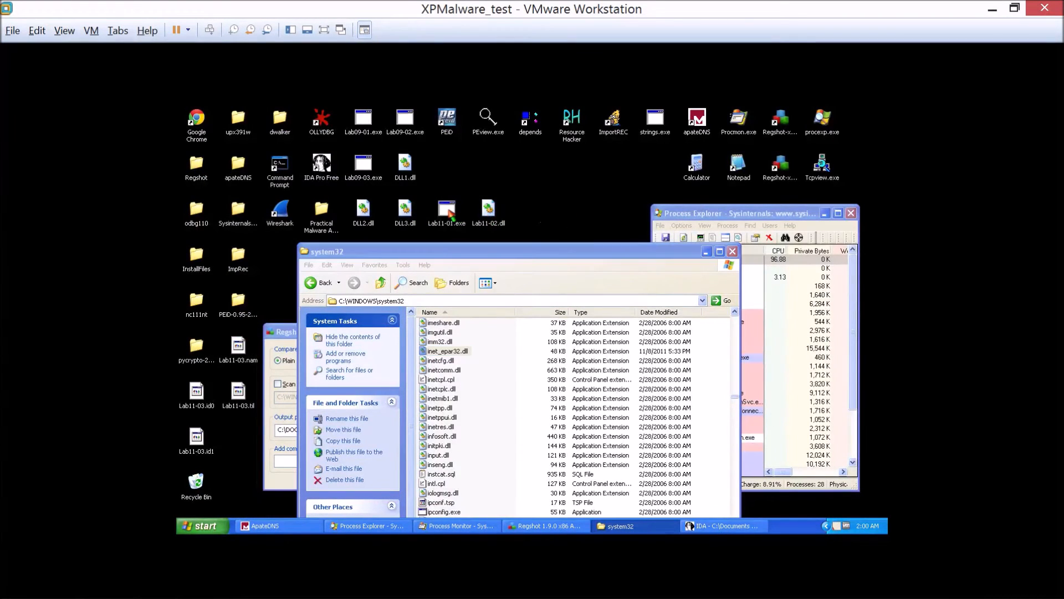
left_click(490, 216)
left_click_drag(472, 255, 442, 298)
right_click(486, 258)
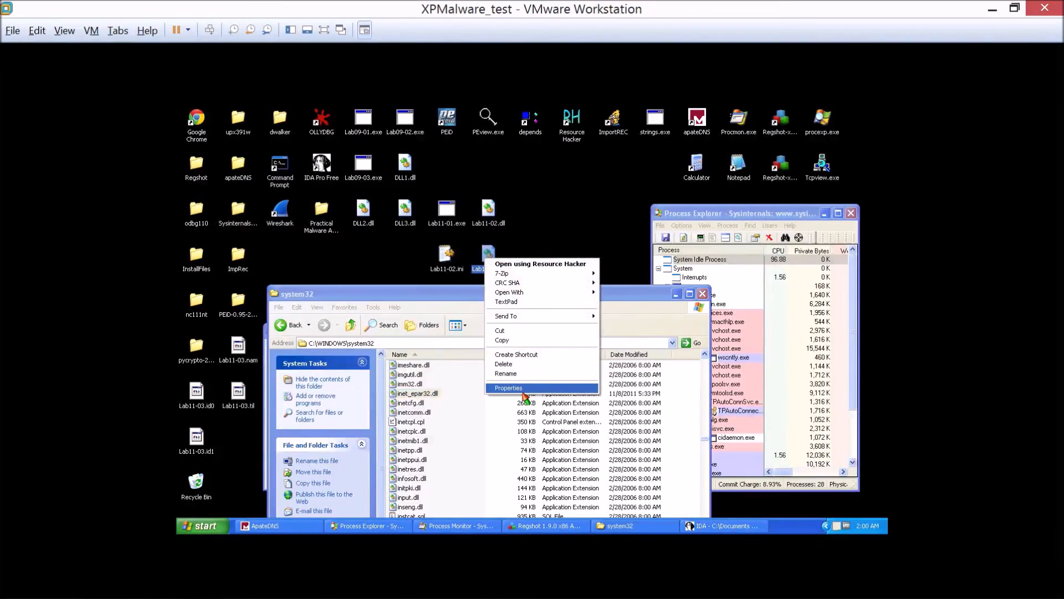
left_click(522, 388)
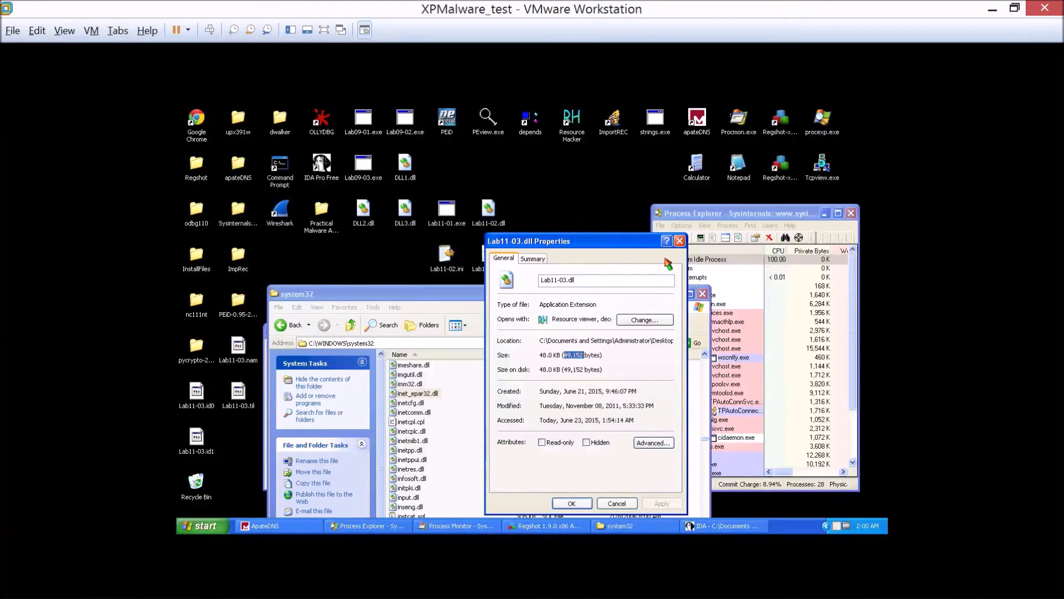
left_click(679, 241)
Check the properties of inet_epar32.dll in system32 to compare its size with Lab11-03.dll.
right_click(418, 397)
left_click(435, 523)
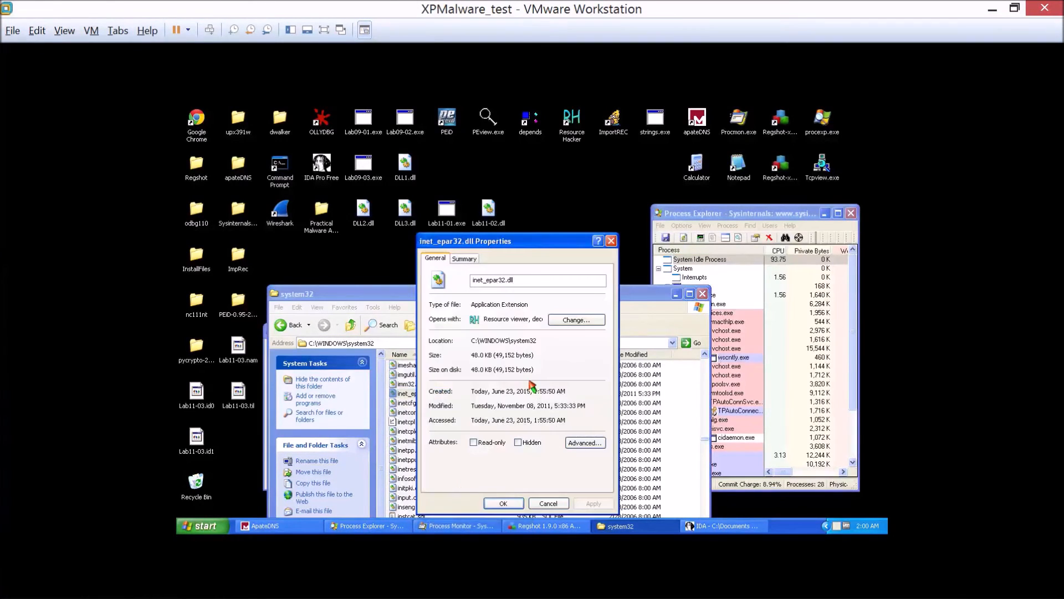
left_click(611, 241)
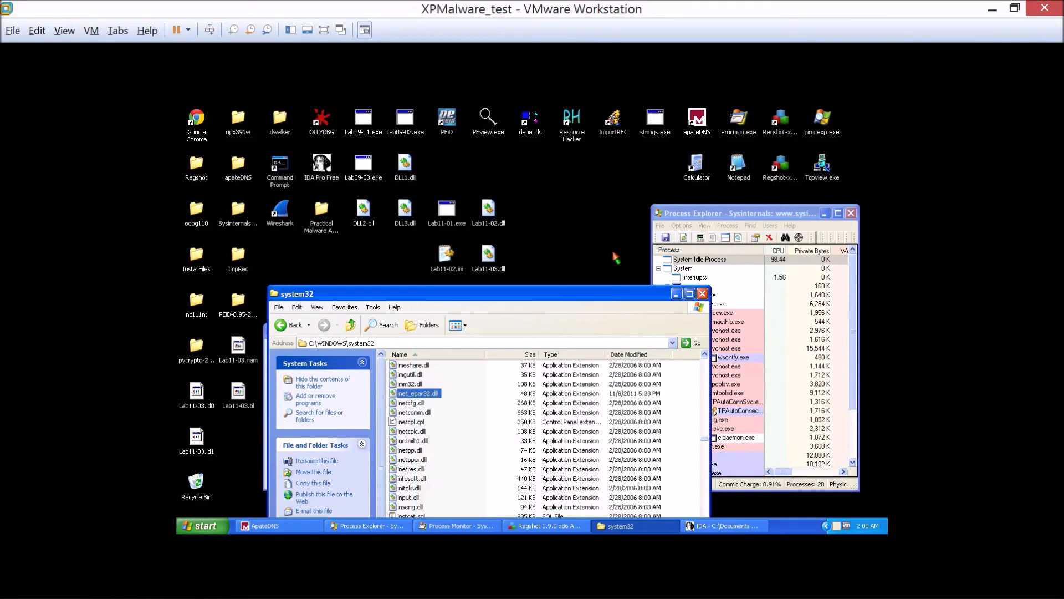
Sort the system32 folder by date modified, newest first, and look over the Process Explorer process list before returning to the folder.
left_click_drag(607, 294, 606, 157)
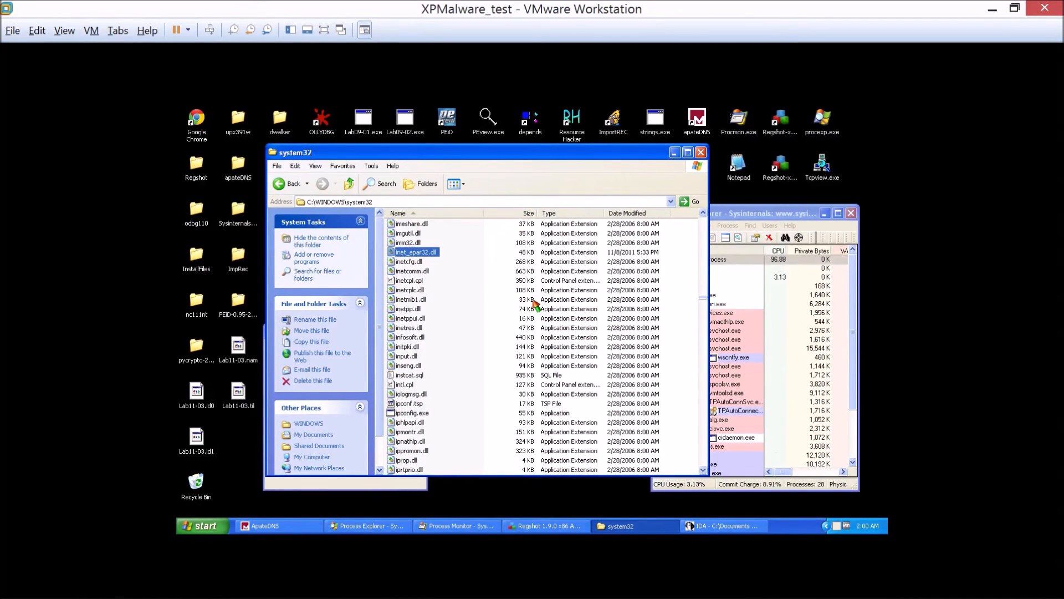
scroll(534, 299, "up", 7)
left_click_drag(704, 300, 703, 220)
left_click(639, 215)
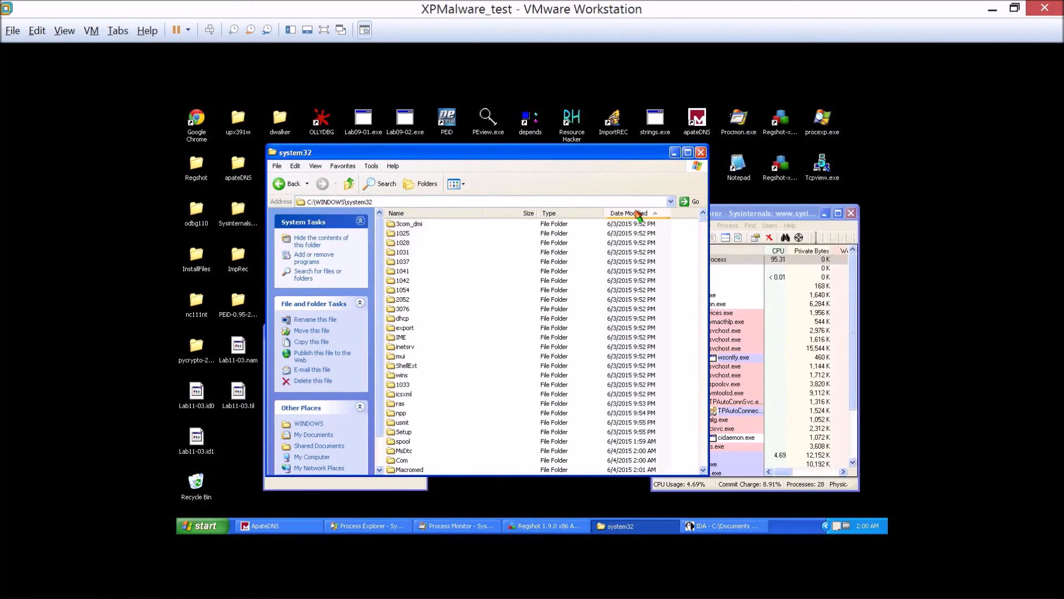
left_click(638, 214)
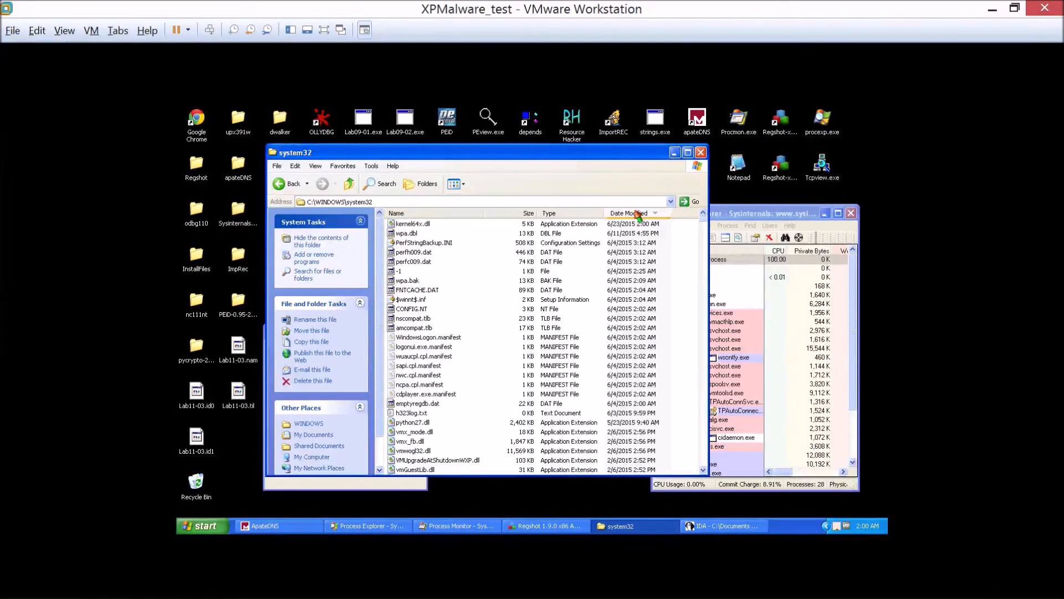
left_click(755, 216)
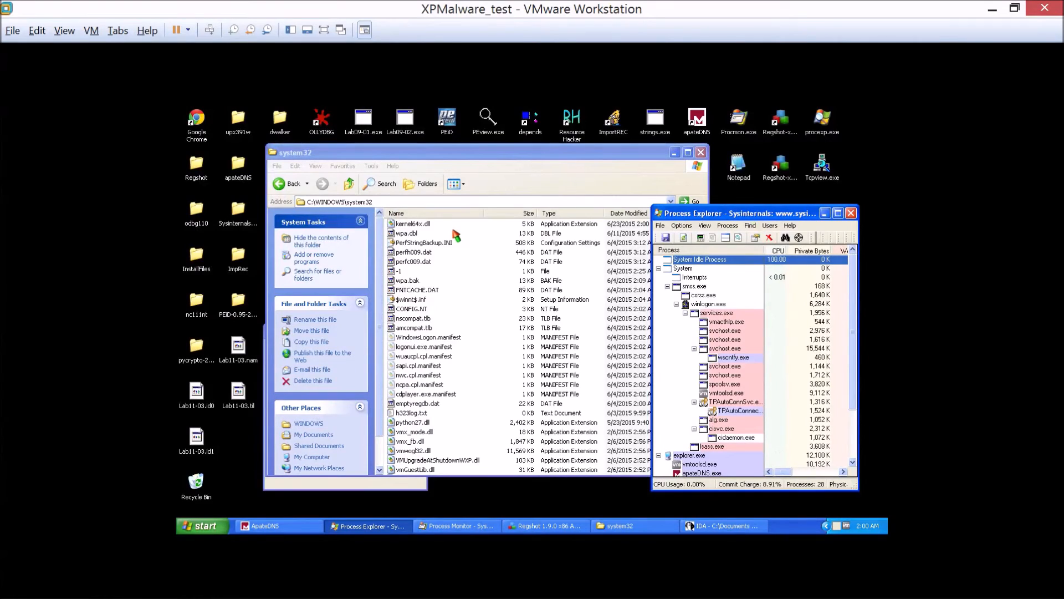
left_click(610, 158)
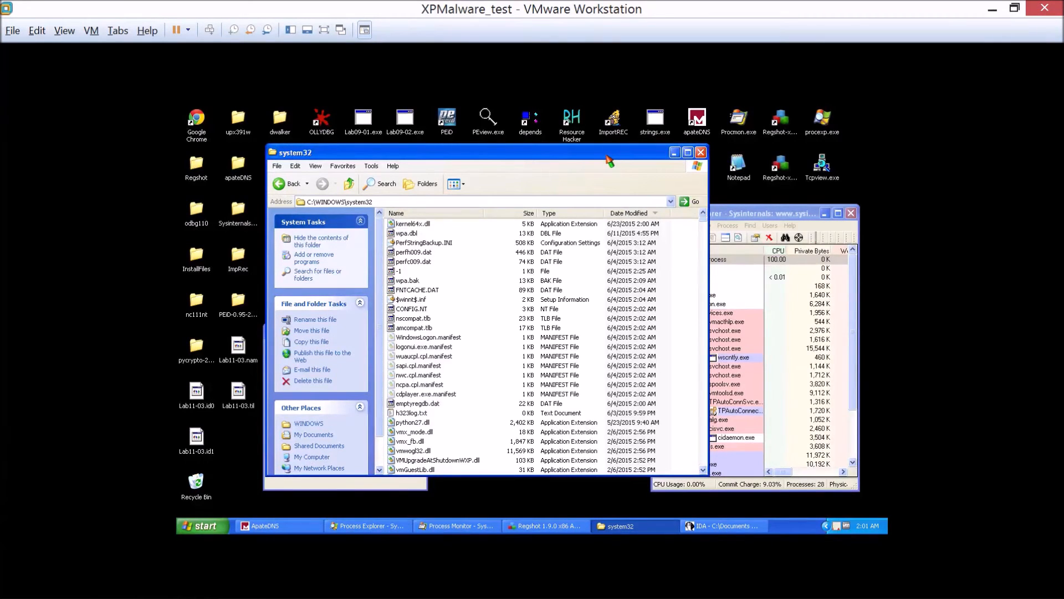
Copy the file name of kernel64x.dll in system32 and move the folder window aside to uncover the desktop icons.
left_click(407, 227)
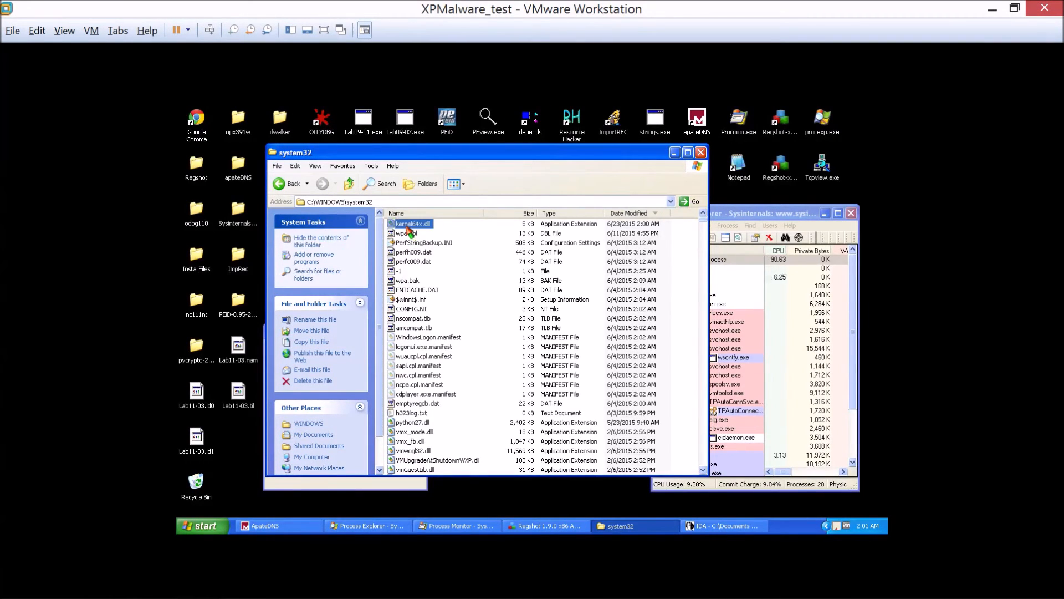
left_click(426, 228)
key("ctrl+c")
left_click(427, 224)
left_click(476, 270)
left_click_drag(417, 157, 559, 167)
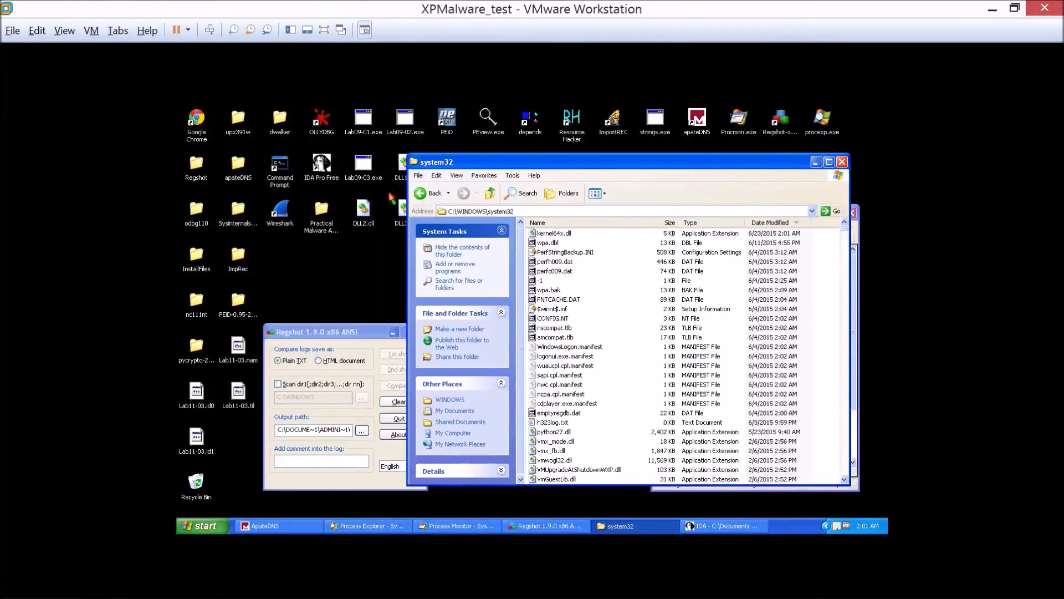
Switch to IDA, start opening another file, and save the Lab11-03.dll database.
left_click(710, 531)
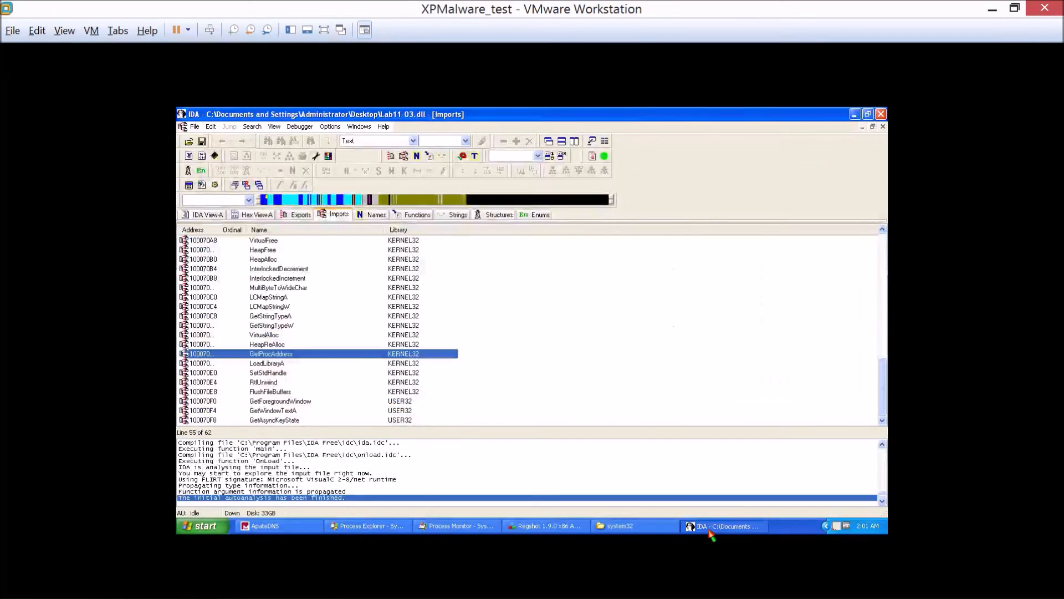
left_click(194, 126)
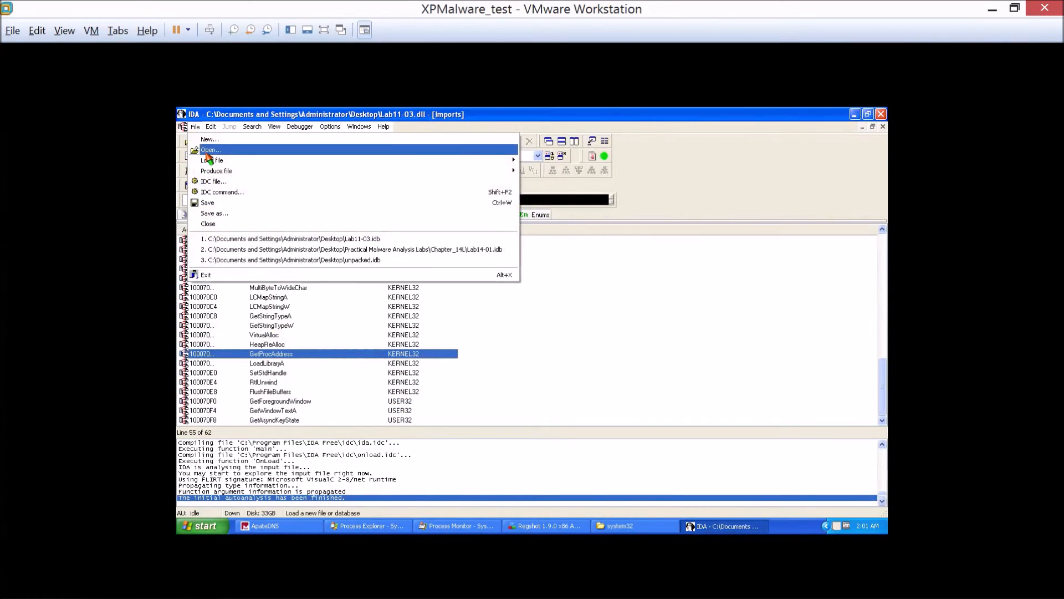
left_click(208, 277)
left_click(475, 375)
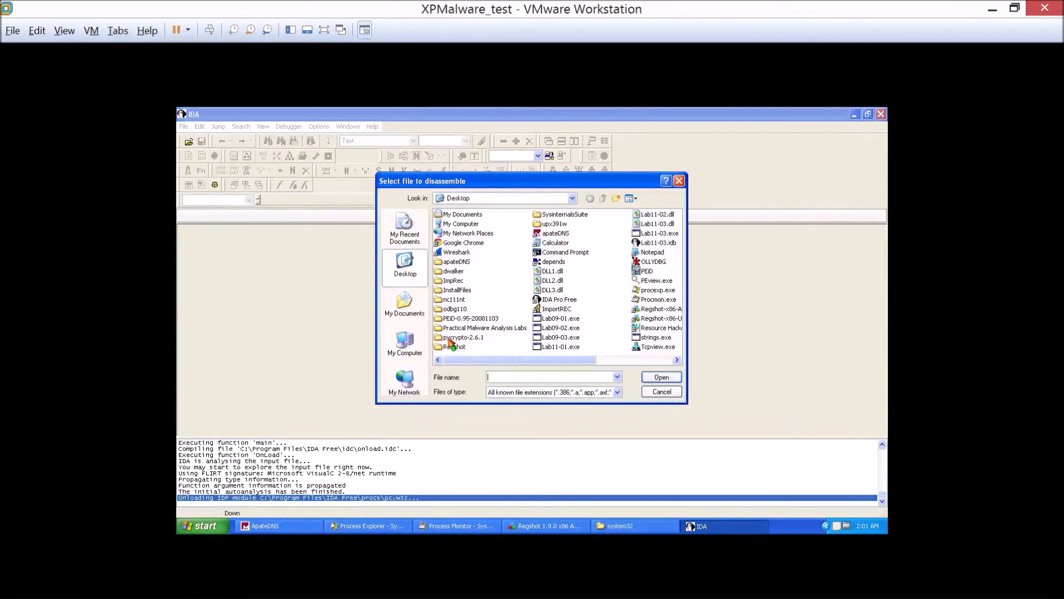
Try to load c:\windows\system32\kernel64x.dll for disassembly, cancelling at the load options.
key("ctrl+v")
key("BackSpace")
key("BackSpace")
type("c")
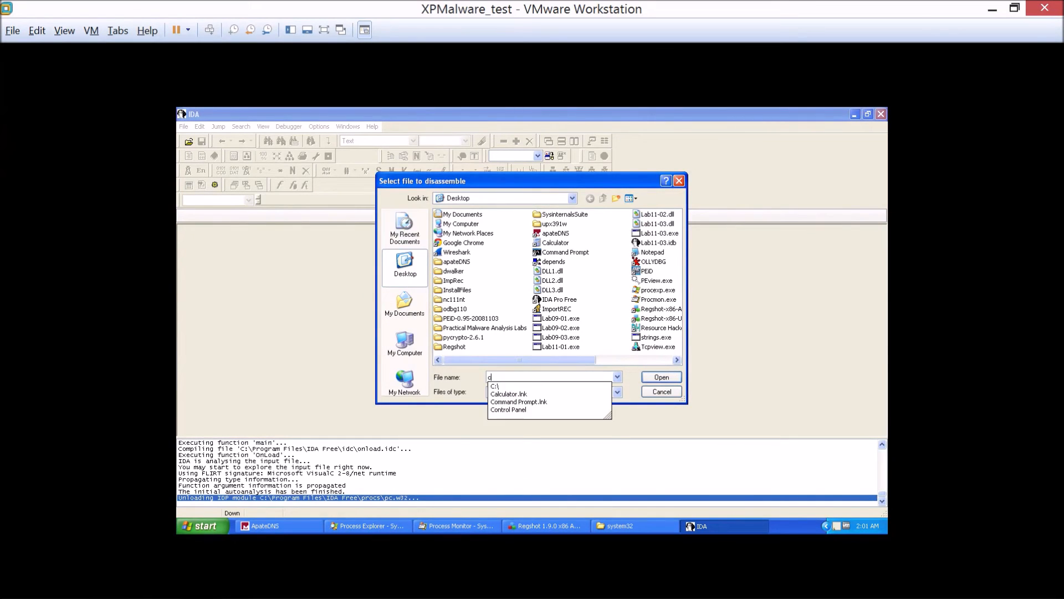
type(":\\windows\\system32\\")
key("ctrl+v")
key("Return")
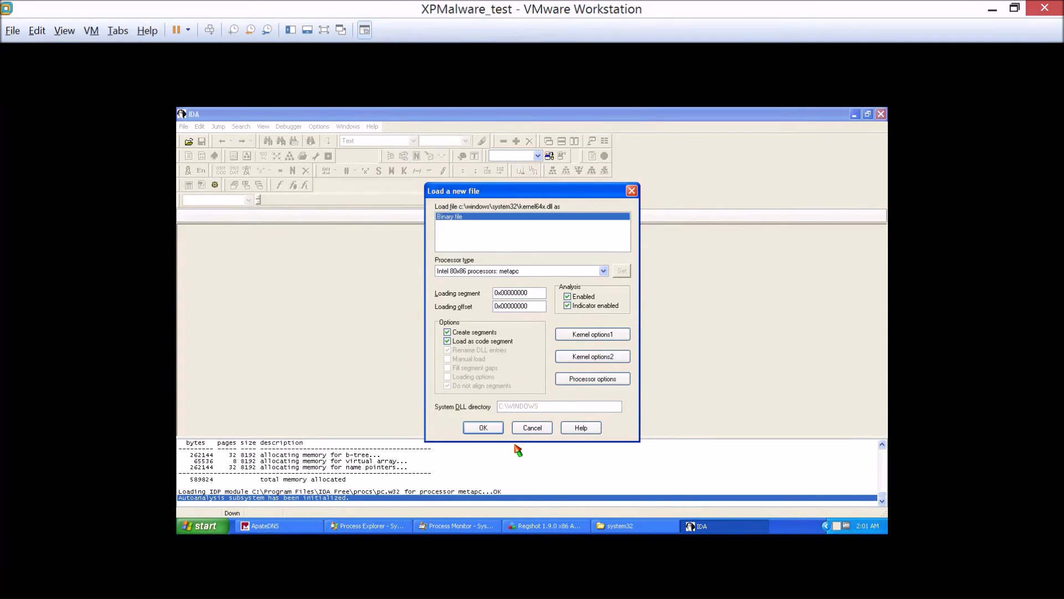
left_click(538, 431)
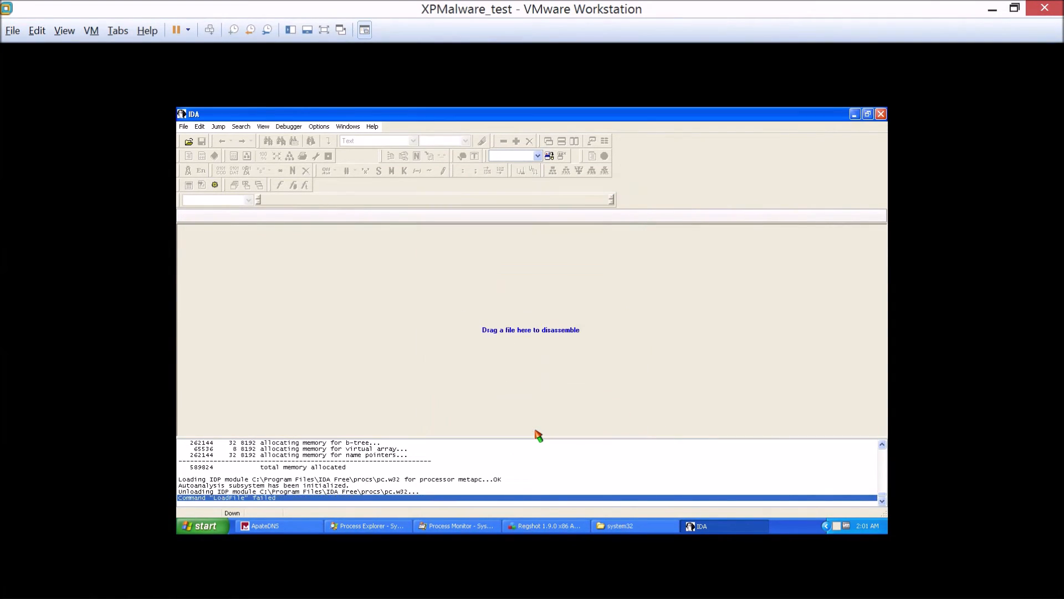
Minimize IDA and try to open kernel64x.dll from system32 in TextPad, closing TextPad again.
left_click(855, 115)
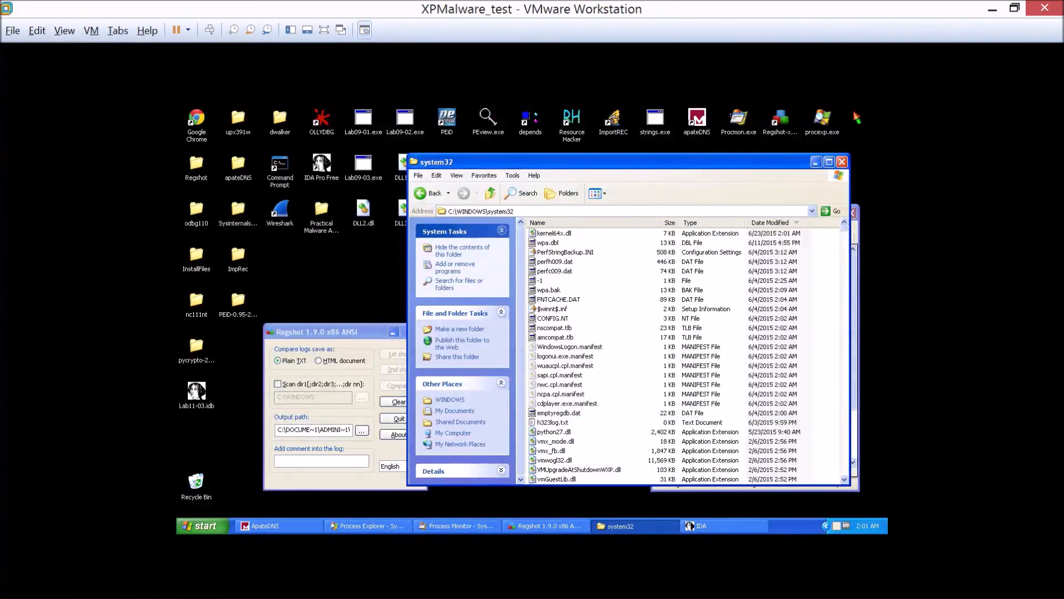
right_click(553, 239)
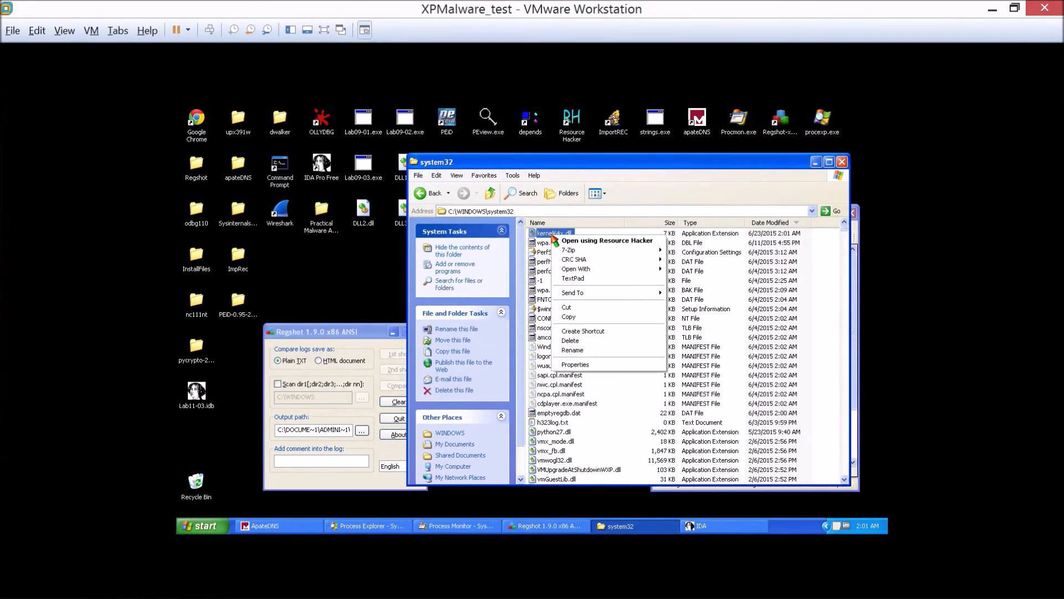
left_click(577, 278)
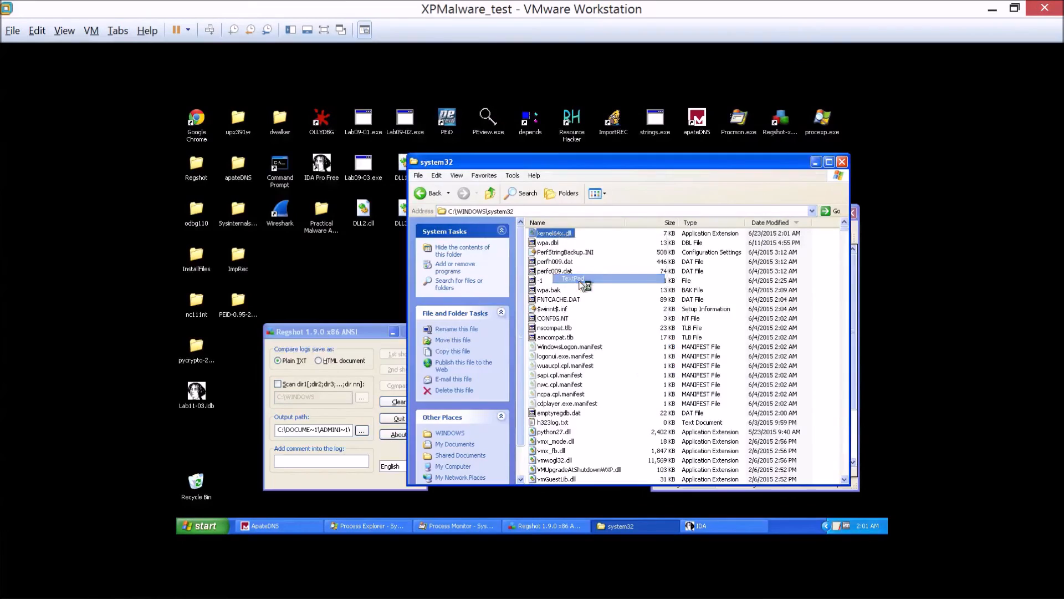
left_click(486, 356)
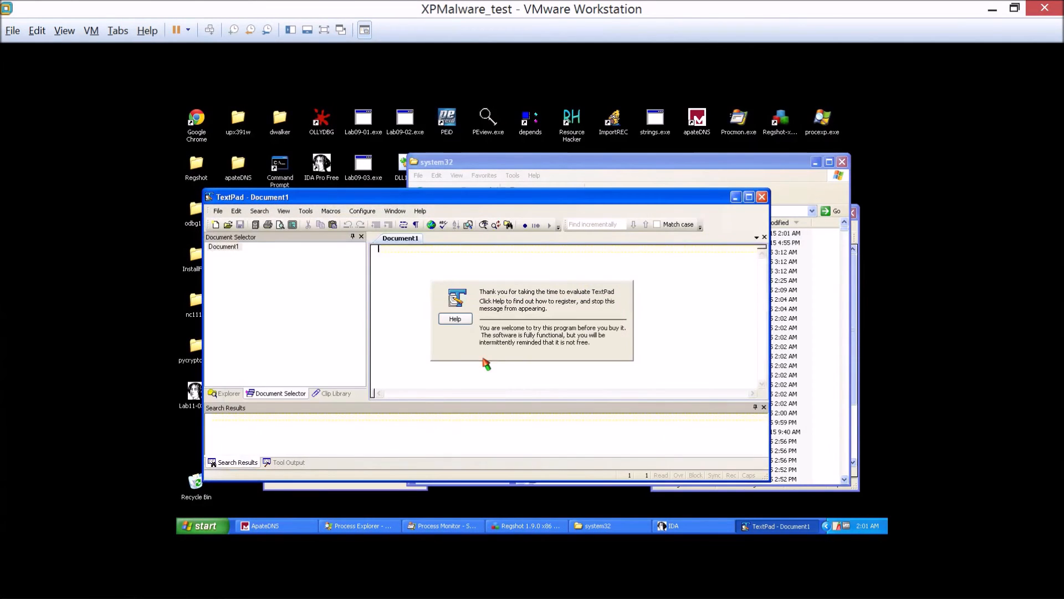
left_click(762, 196)
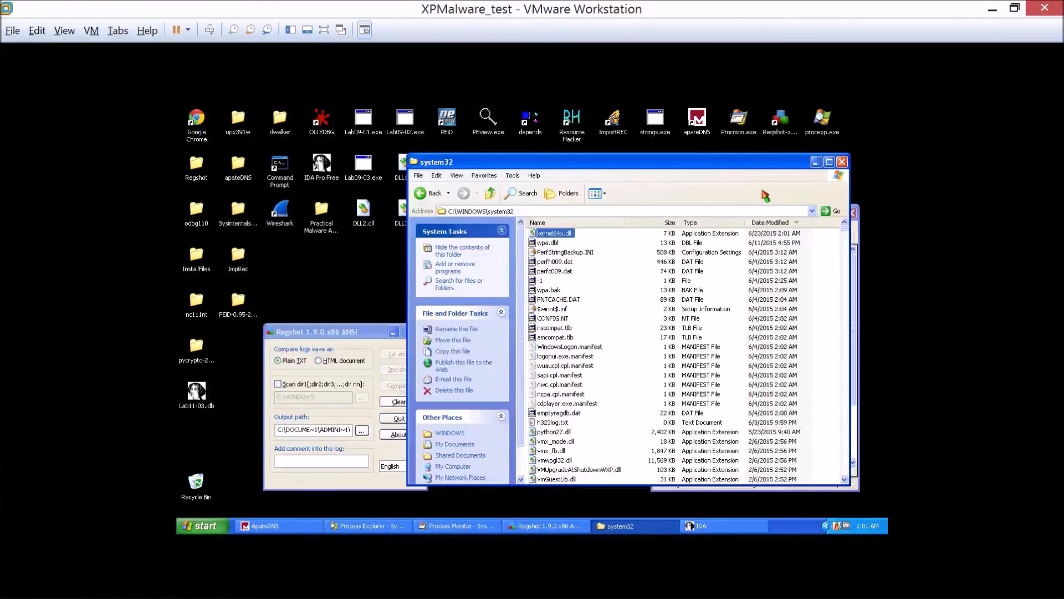
Copy kernel64x.dll from the system32 folder onto the desktop.
left_click_drag(739, 173, 692, 167)
right_click(516, 228)
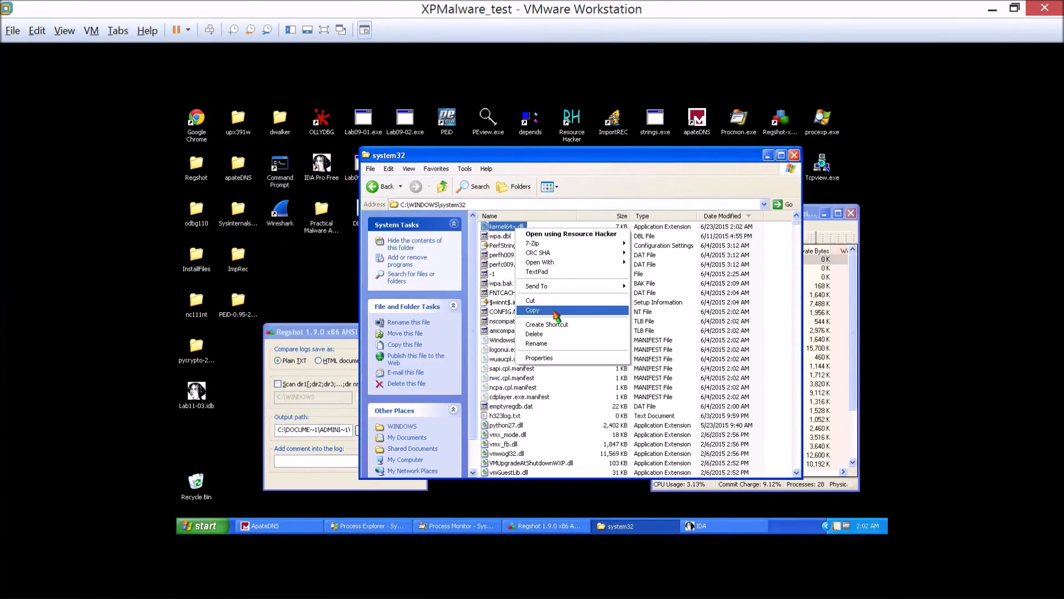
left_click(556, 314)
right_click(281, 259)
left_click(298, 286)
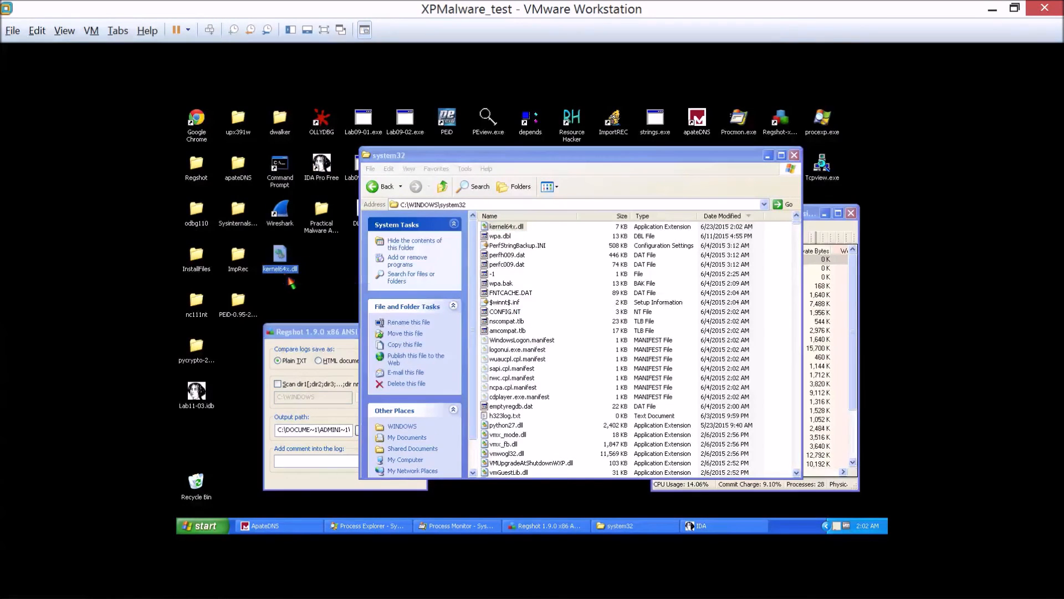
Open the desktop copy of kernel64x.dll in TextPad and enlarge the hex view to read its last entries.
right_click(280, 264)
left_click(308, 313)
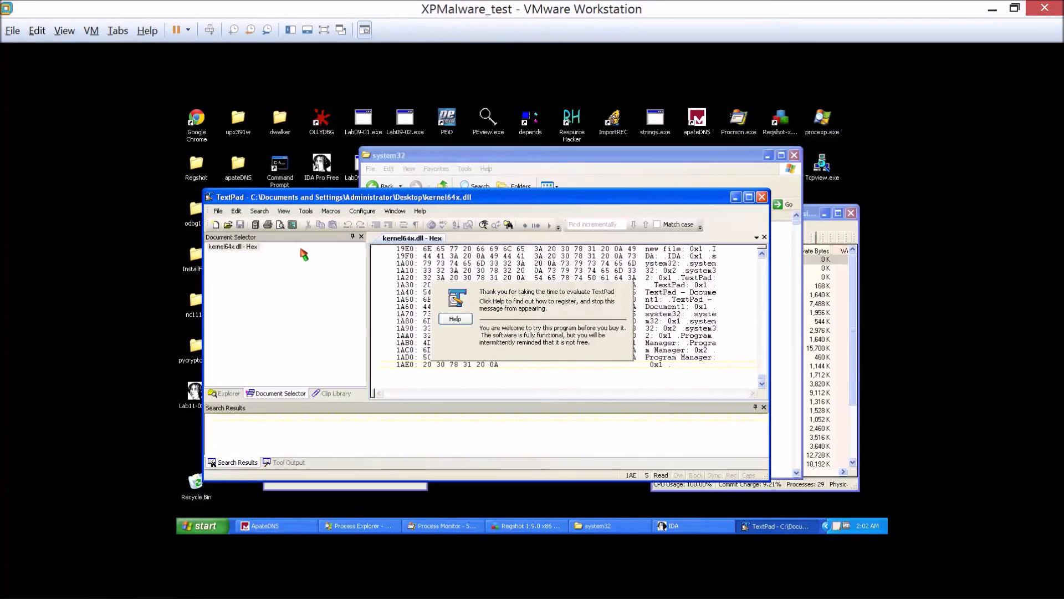
left_click_drag(368, 263, 217, 263)
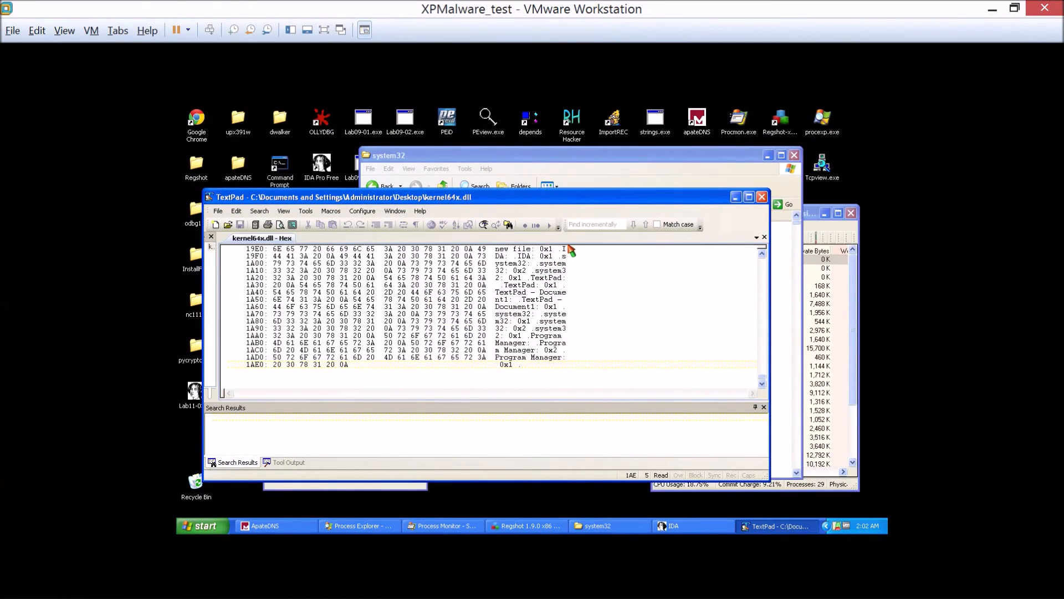
left_click(555, 357)
scroll(523, 333, "up", 9)
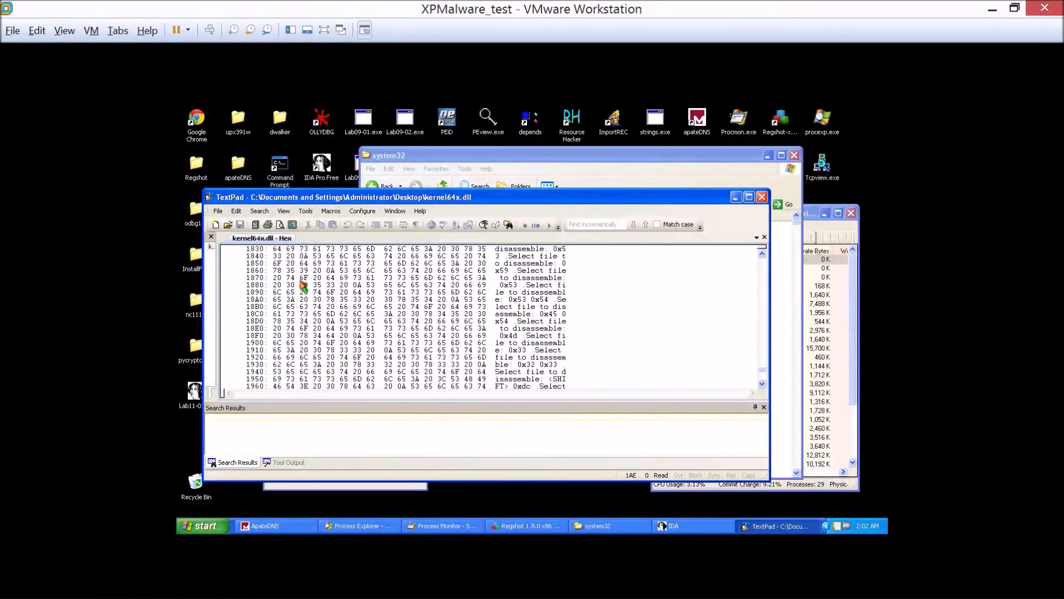
Close the Document Selector, Clip Library and remaining side pane in TextPad to give the hex view the full width.
right_click(301, 281)
left_click(283, 211)
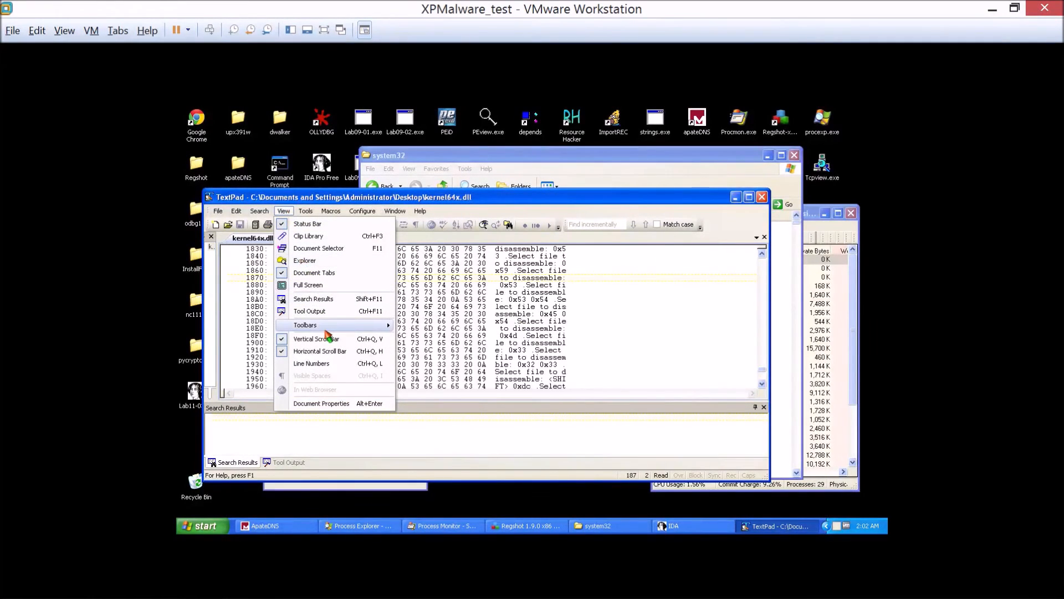
mouse_move(326, 329)
left_click_drag(218, 315, 597, 314)
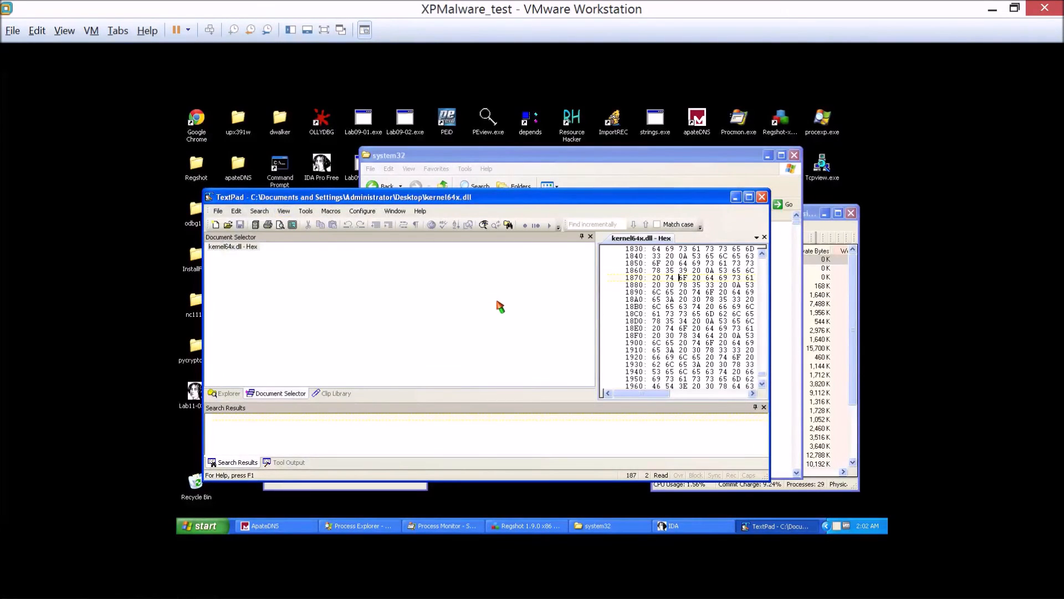
left_click(334, 286)
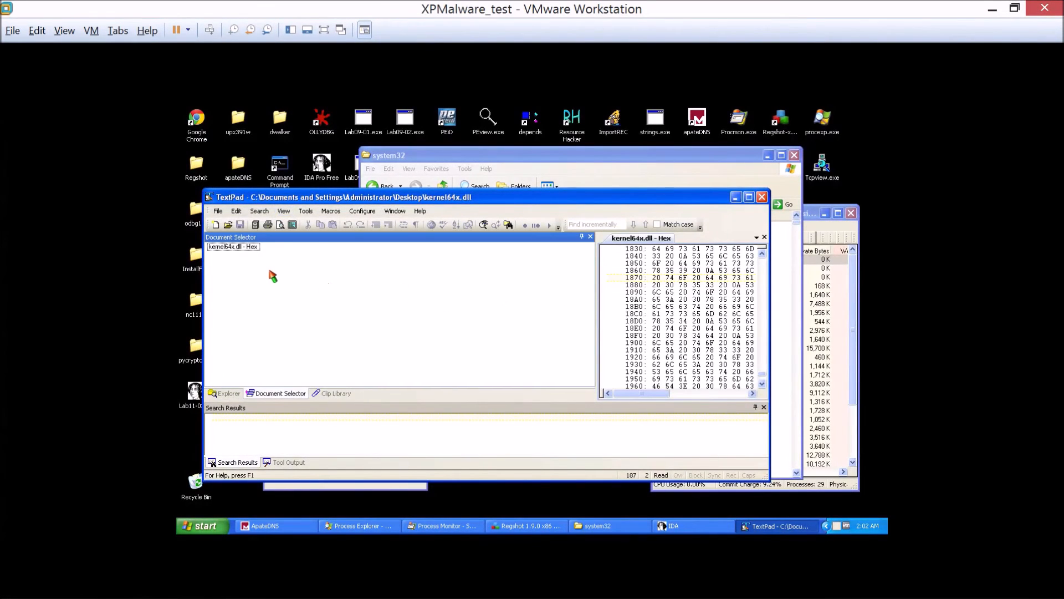
left_click(590, 237)
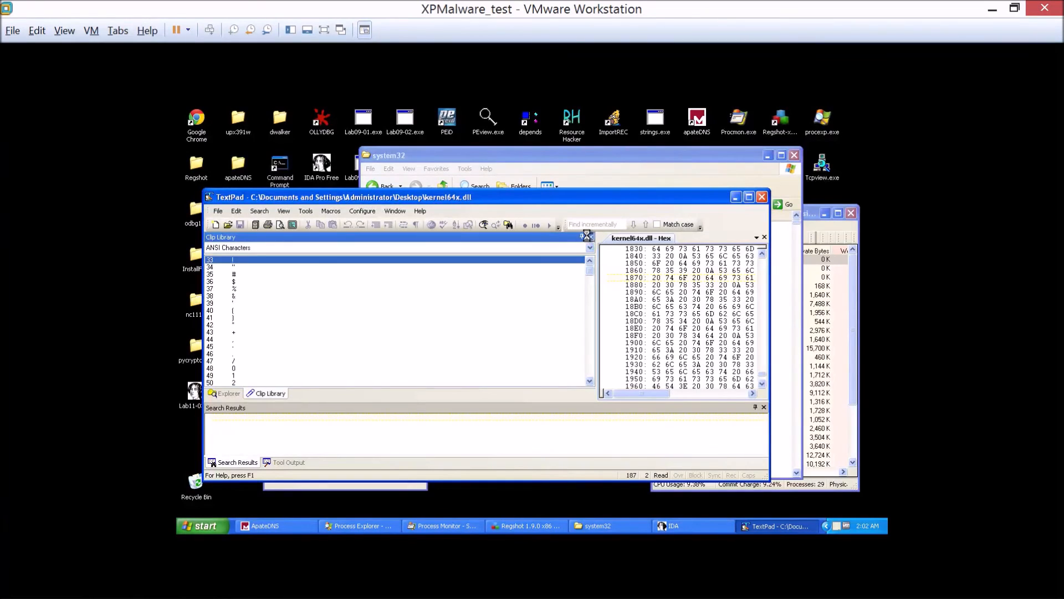
left_click(589, 236)
scroll(591, 284, "up", 5)
left_click(590, 237)
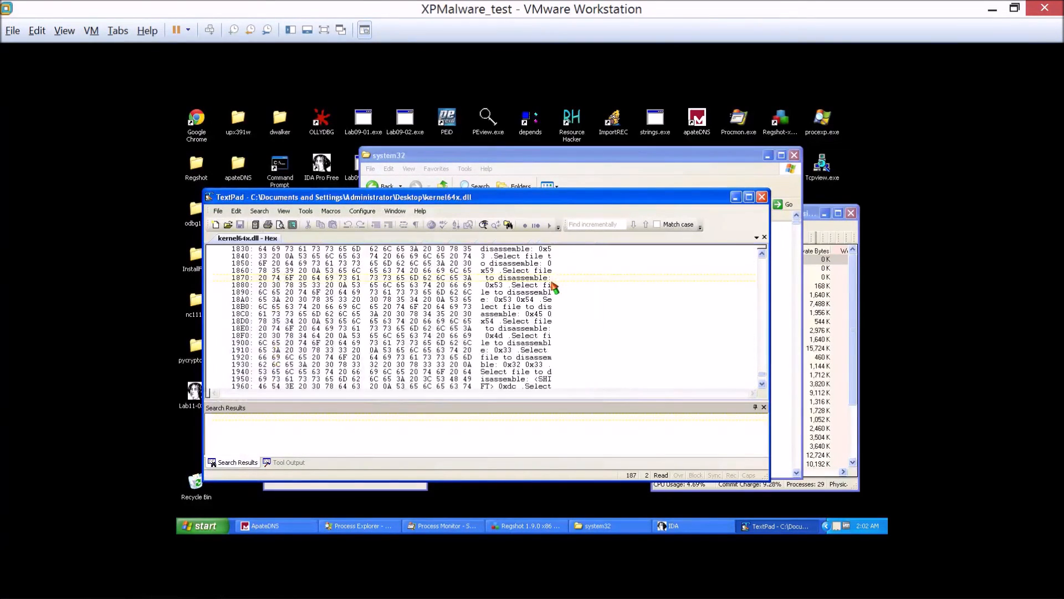
Read back through the text column of the kernel64x.dll hex dump, check for display options, and close TextPad.
scroll(475, 306, "down", 6)
scroll(475, 305, "up", 20)
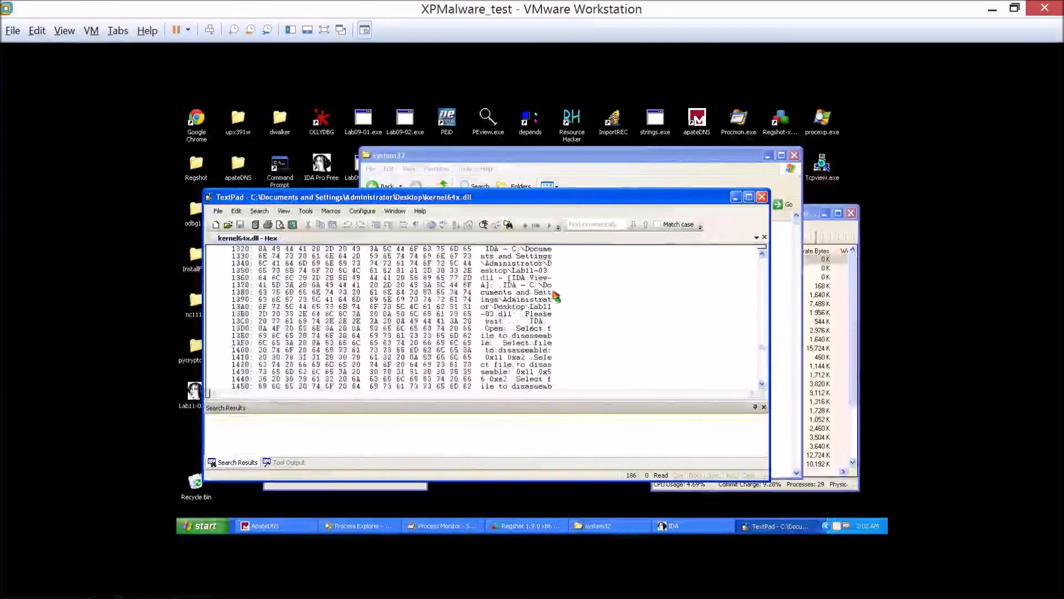
scroll(546, 300, "up", 1)
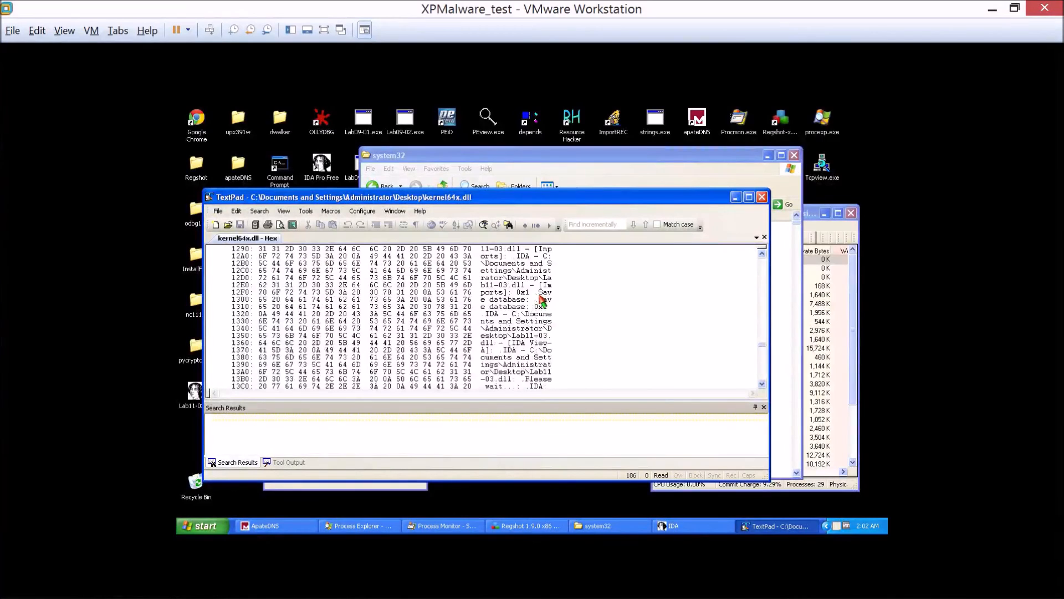
scroll(542, 300, "up", 4)
right_click(530, 286)
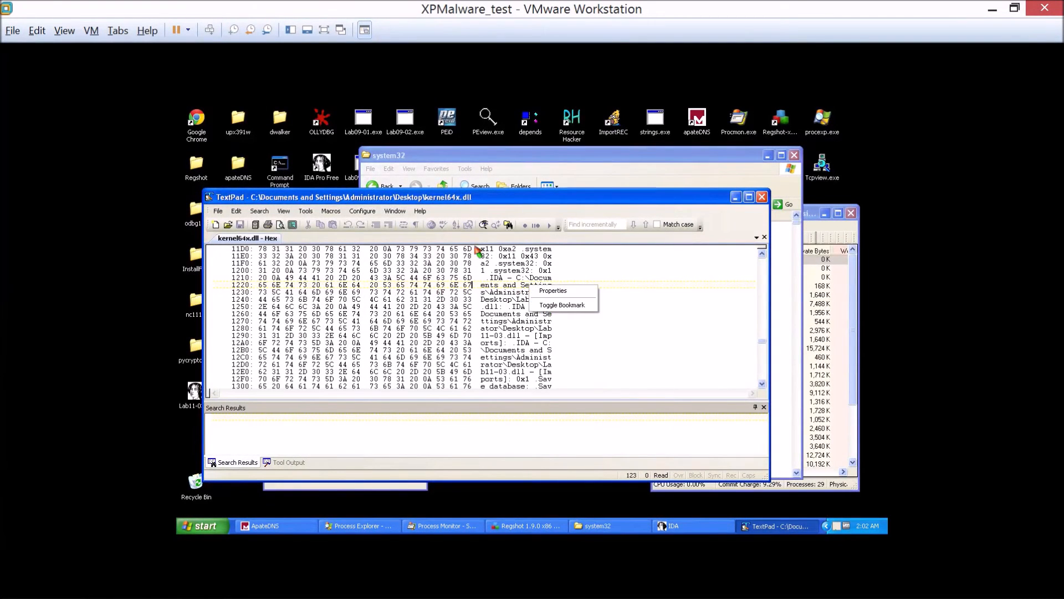
left_click(284, 211)
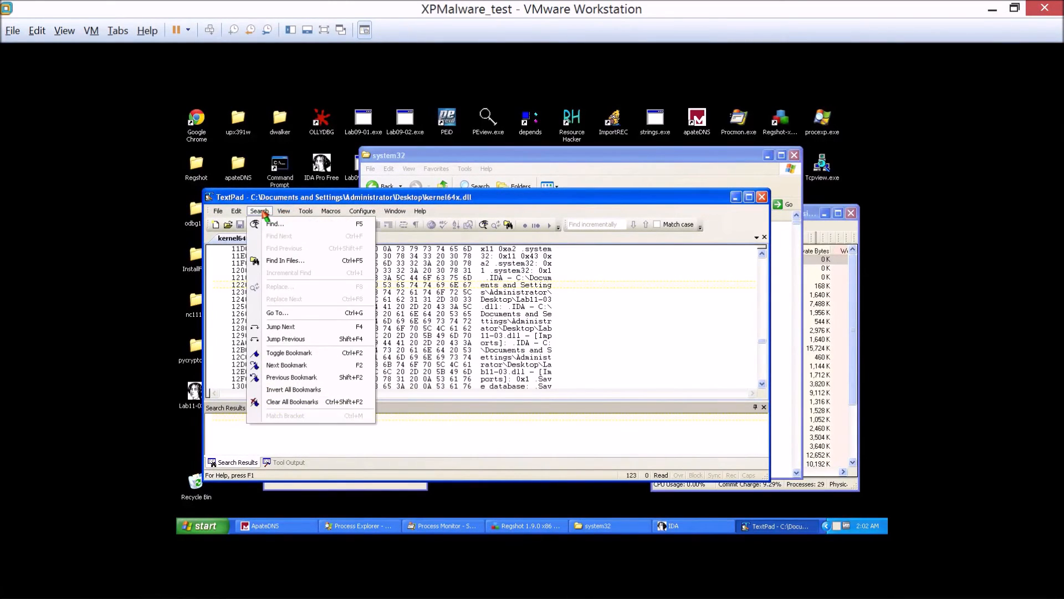
mouse_move(240, 213)
left_click(244, 201)
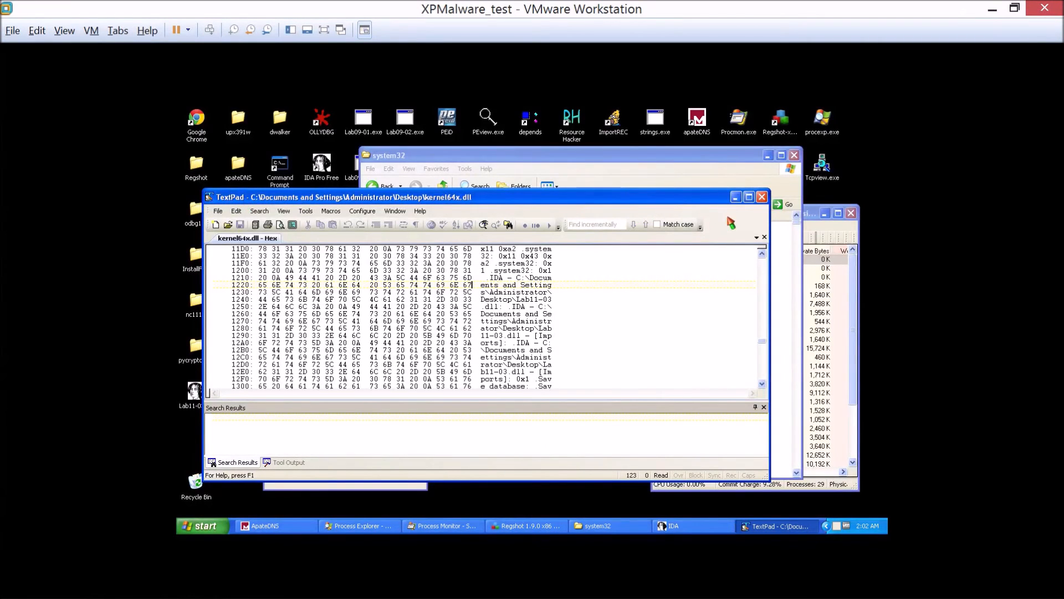
left_click(762, 196)
Open the desktop copy of kernel64x.dll in Notepad and turn on word wrap.
right_click(283, 264)
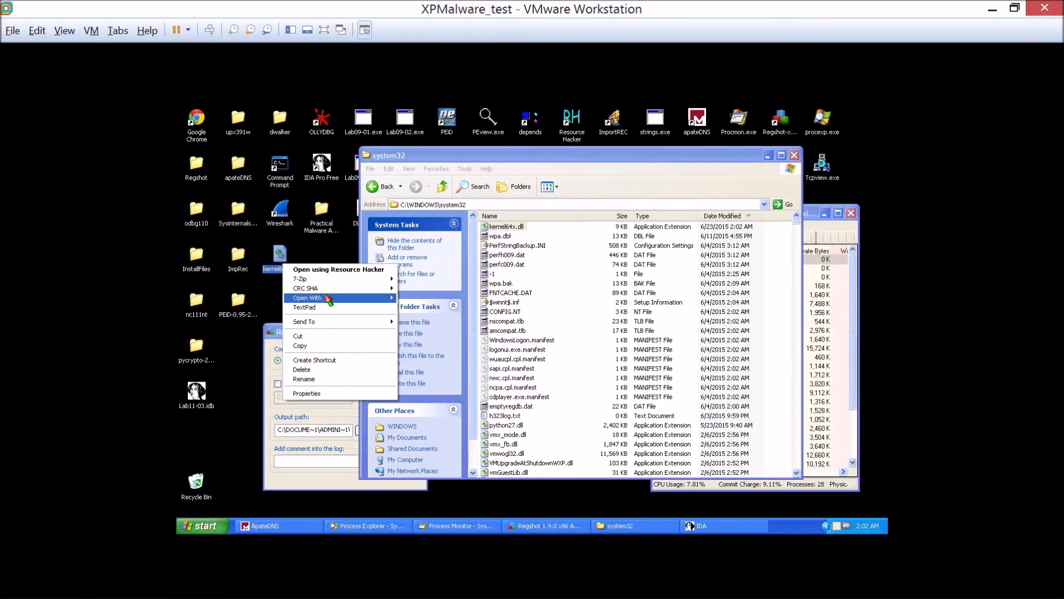
mouse_move(328, 300)
left_click(455, 324)
double_click(473, 307)
left_click(235, 145)
left_click(244, 155)
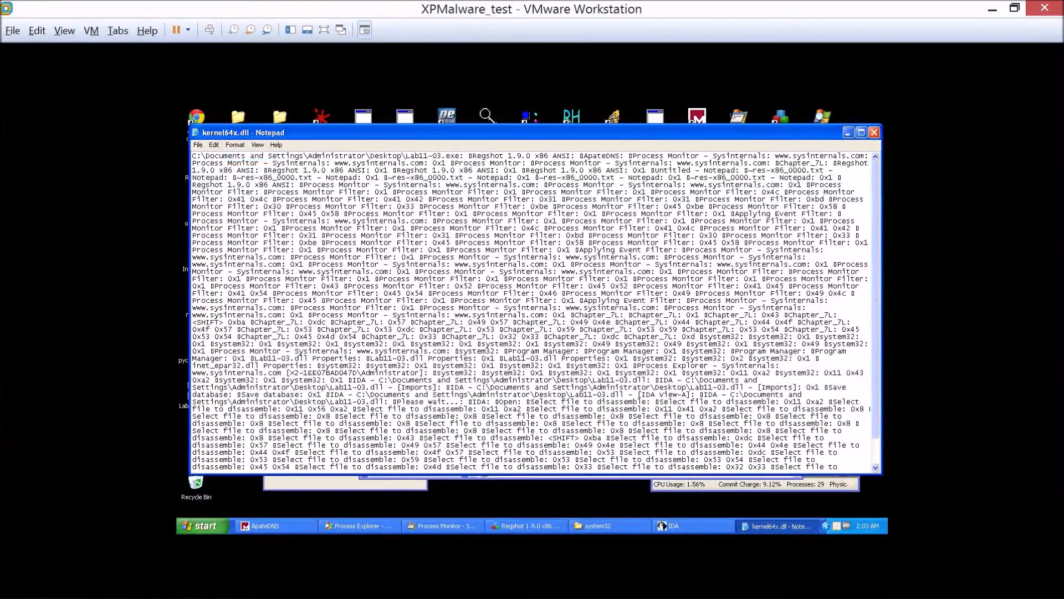
Read through the logged window titles and key codes in kernel64x.dll, and close Notepad.
scroll(532, 312, "down", 2)
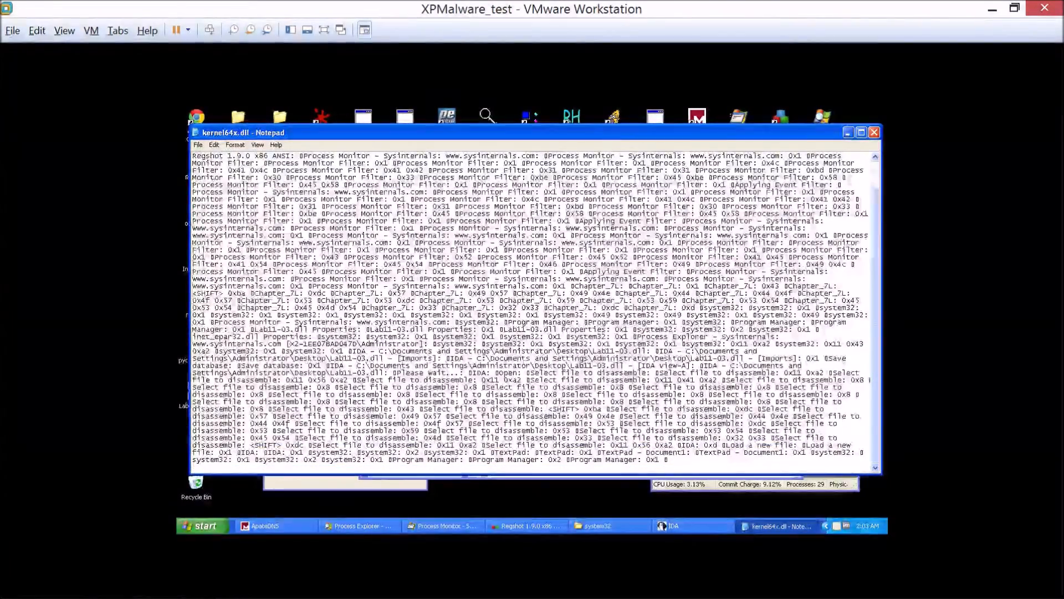
scroll(532, 310, "up", 2)
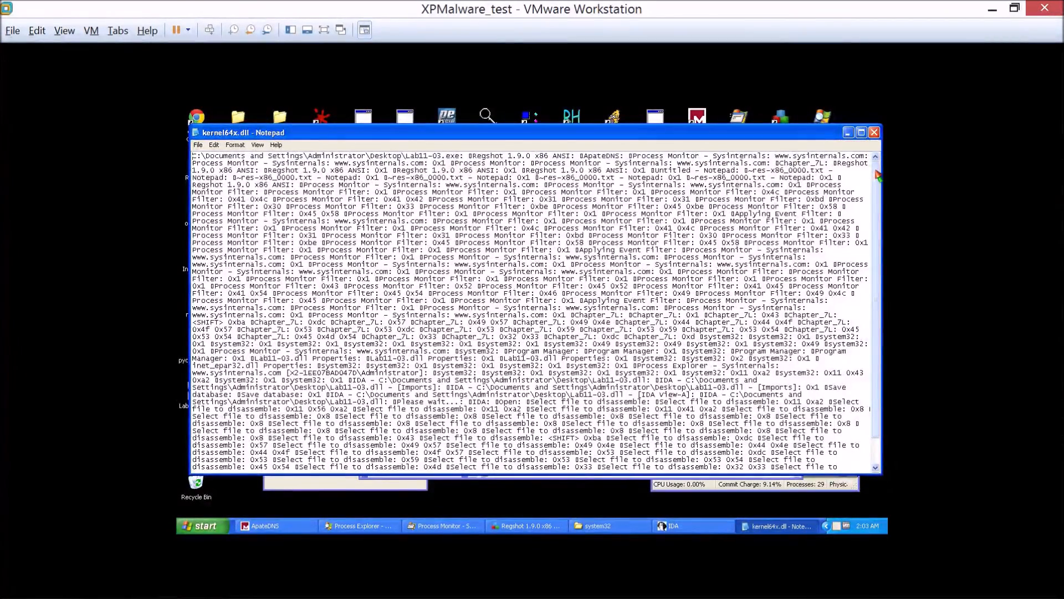
scroll(535, 310, "down", 2)
left_click(874, 133)
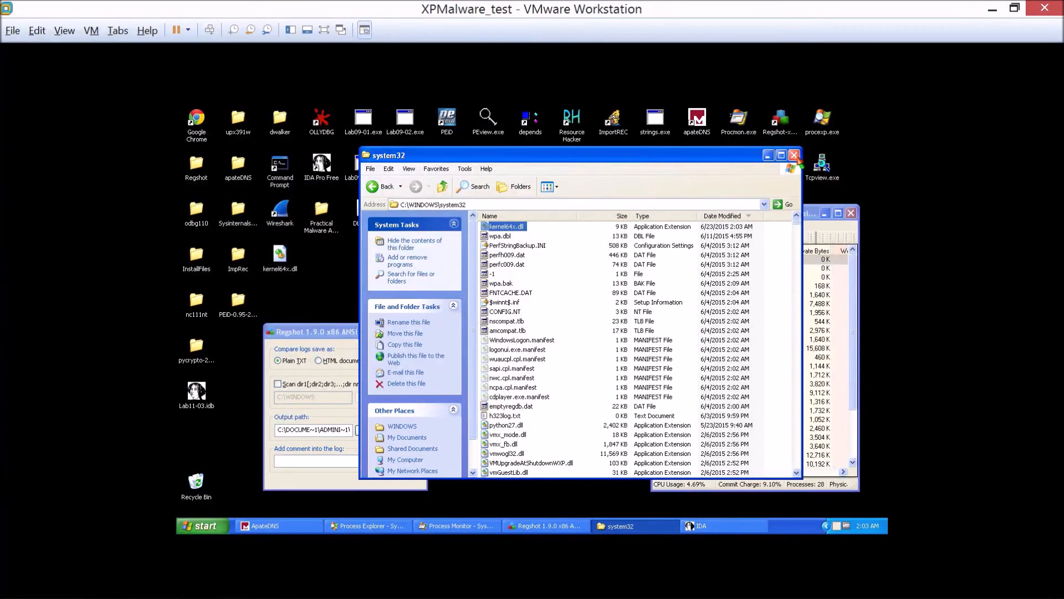
Copy kernel64x.dll from system32 to the desktop again, replacing the existing copy.
right_click(502, 227)
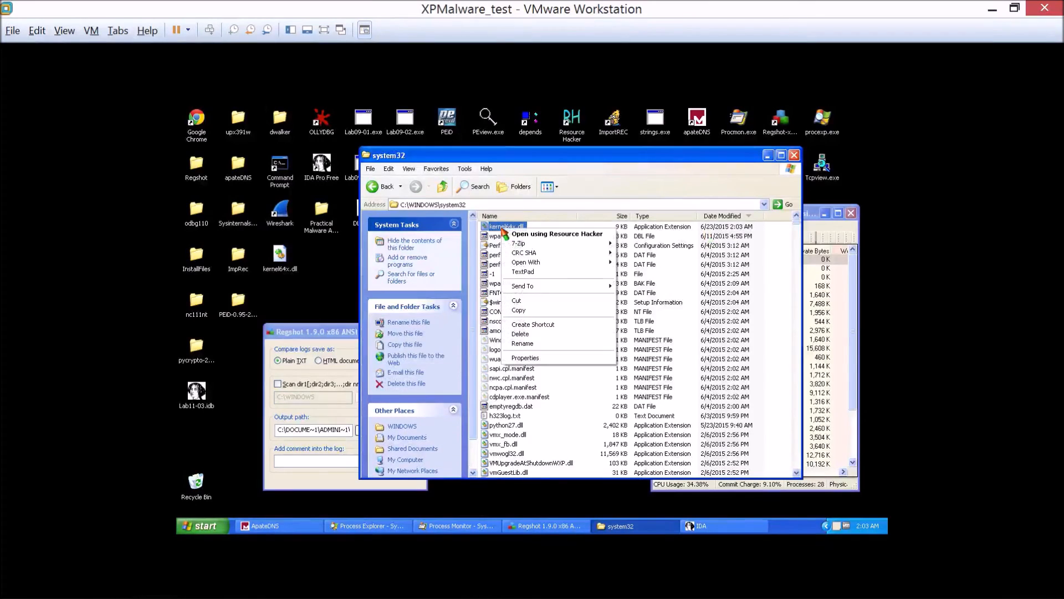
left_click(527, 310)
right_click(334, 272)
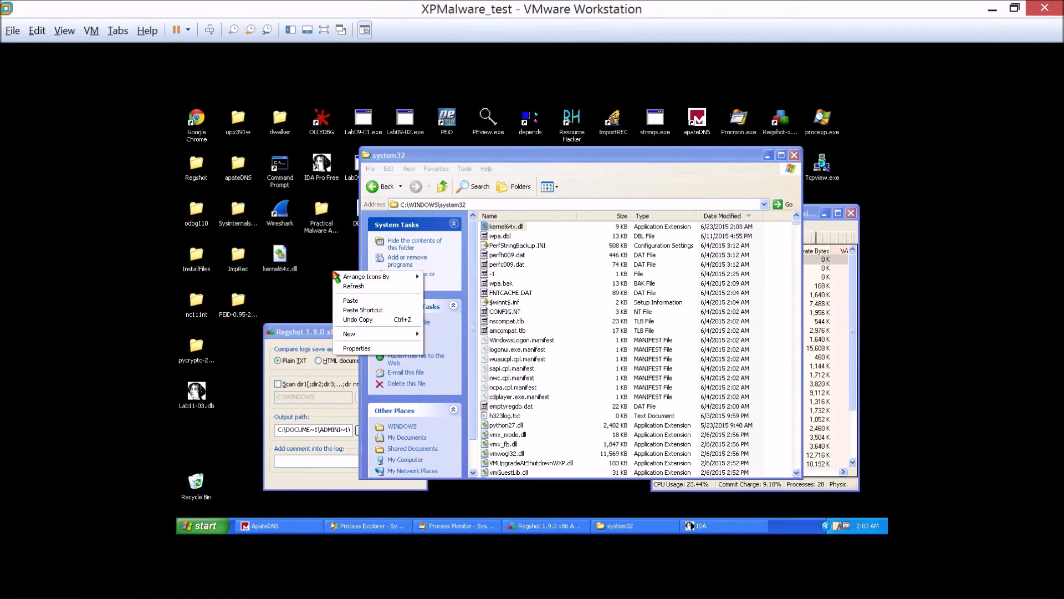
left_click(350, 300)
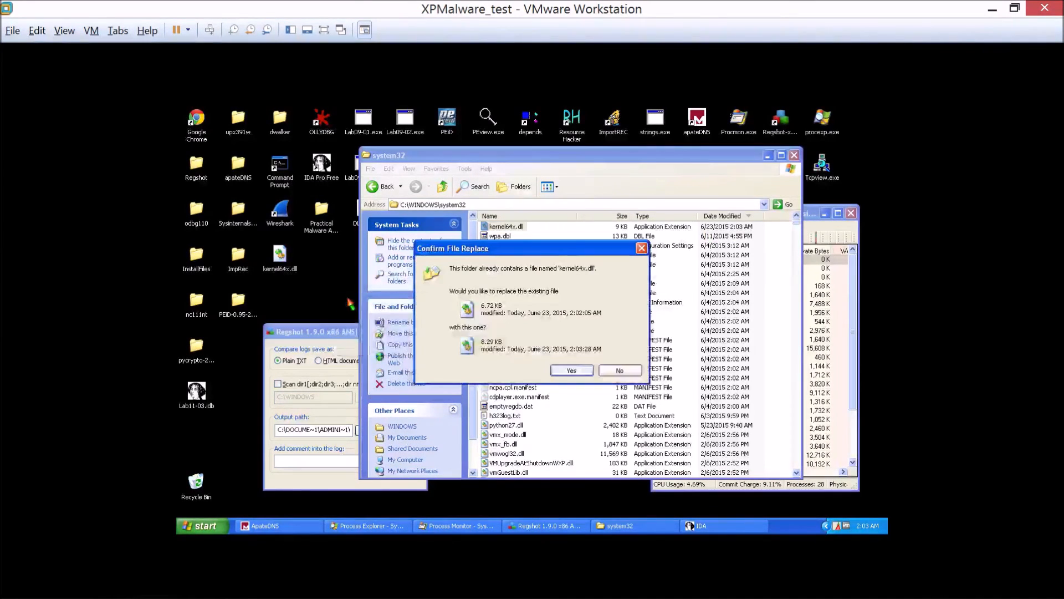
left_click(566, 370)
Open the refreshed desktop copy of kernel64x.dll in Notepad and examine the latest entries at the end of the log.
right_click(321, 259)
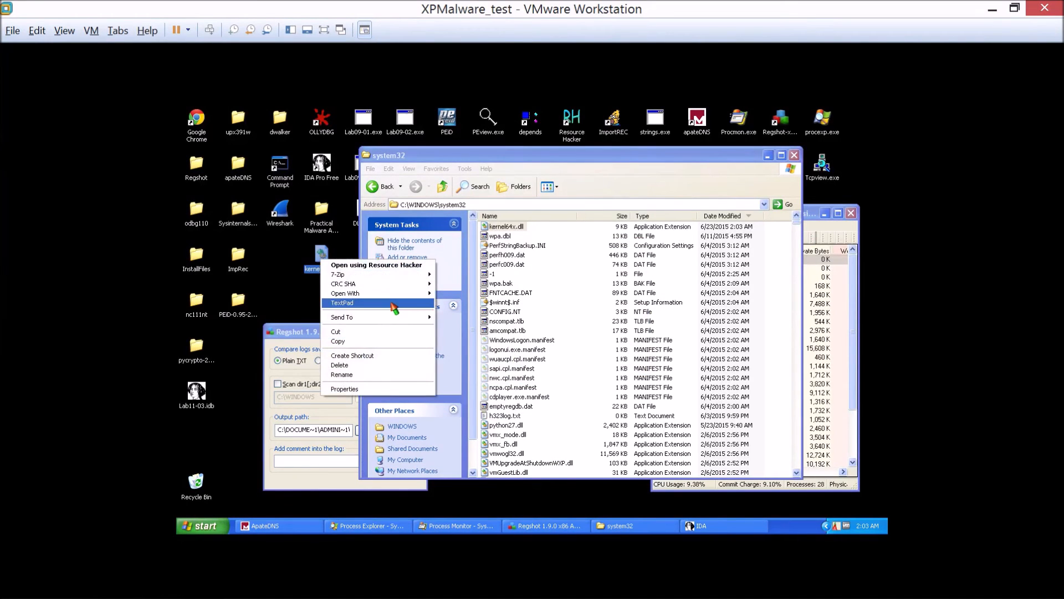
mouse_move(395, 317)
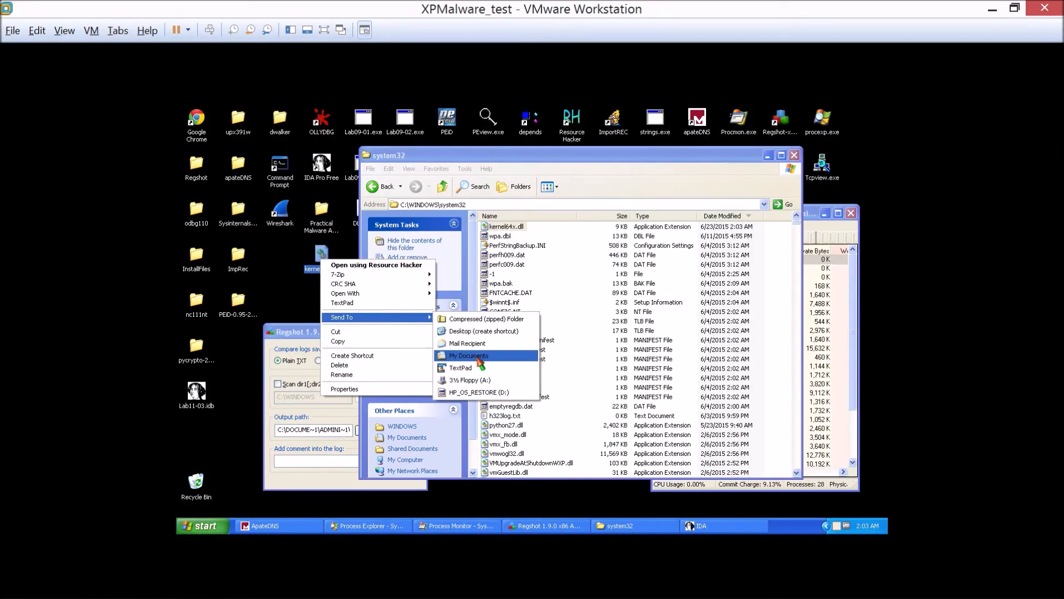
mouse_move(383, 293)
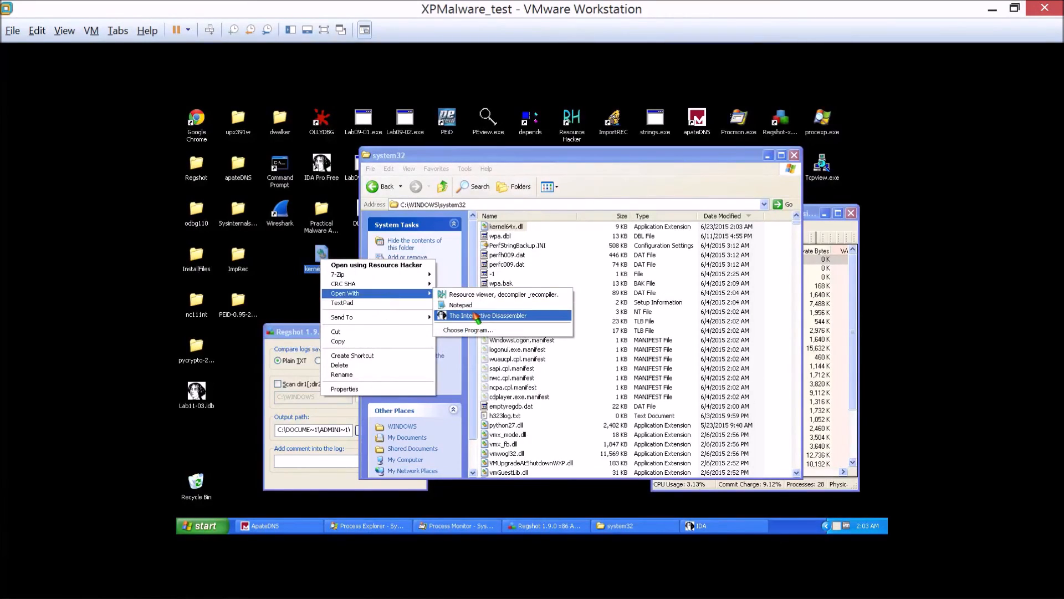
left_click(461, 304)
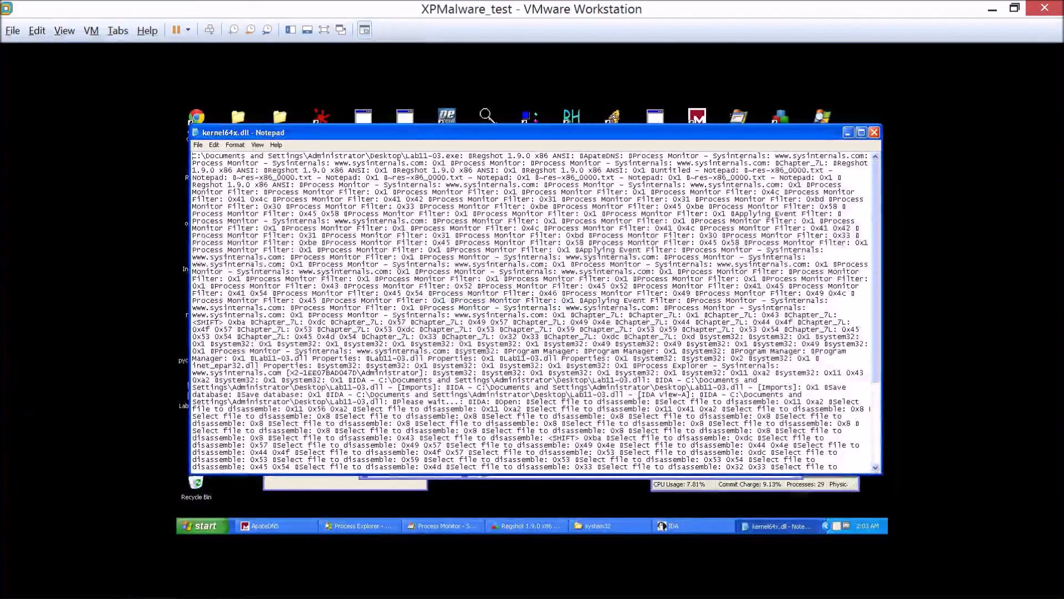
left_click_drag(883, 225, 877, 325)
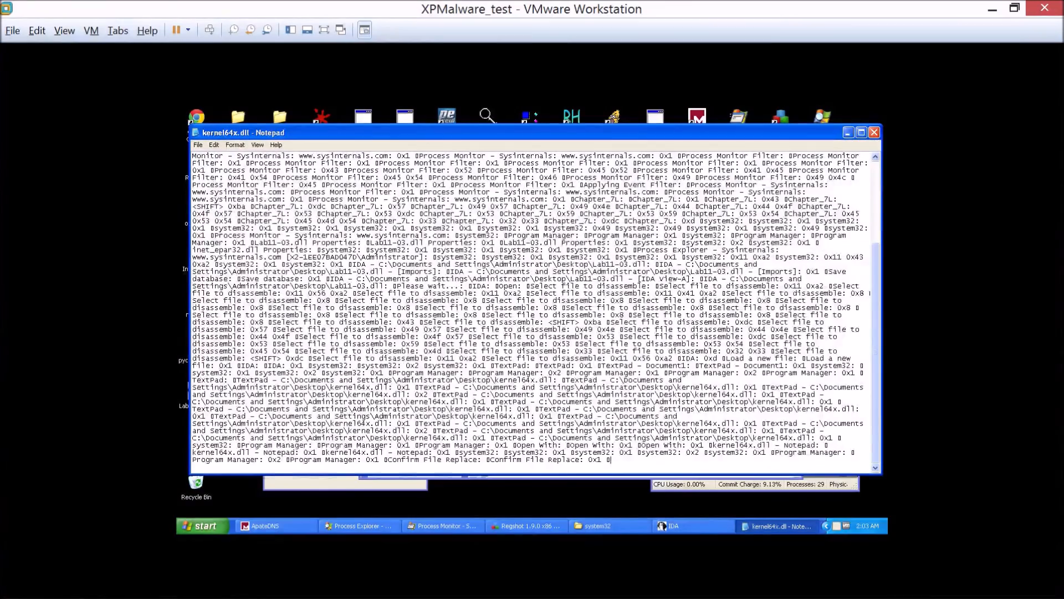
left_click_drag(611, 459, 375, 459)
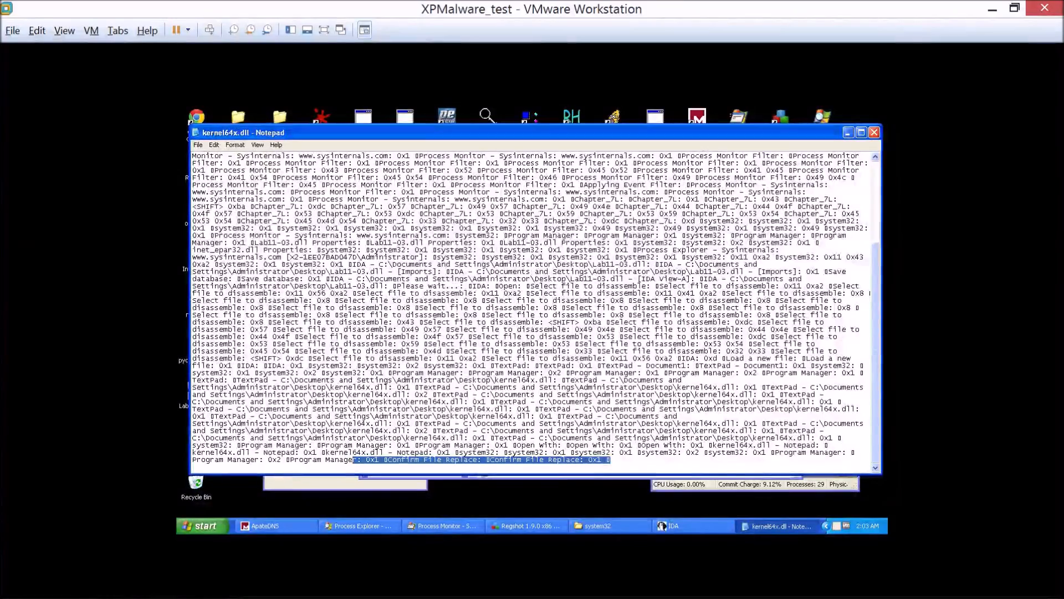
left_click(576, 459)
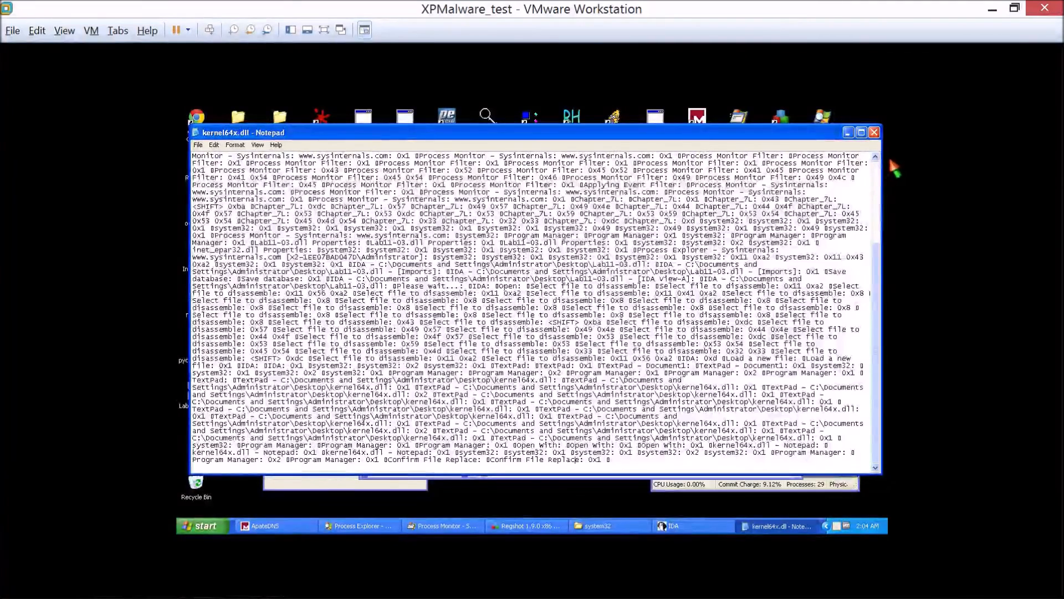
Close the Notepad log, the system32 folder window and Regshot.
left_click(874, 132)
left_click(787, 161)
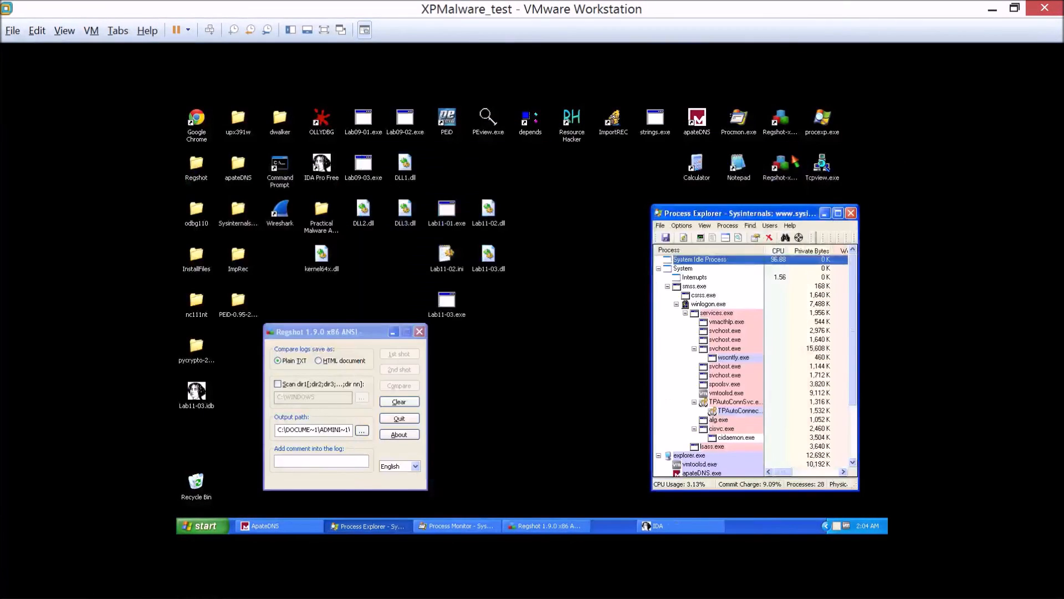
left_click(419, 332)
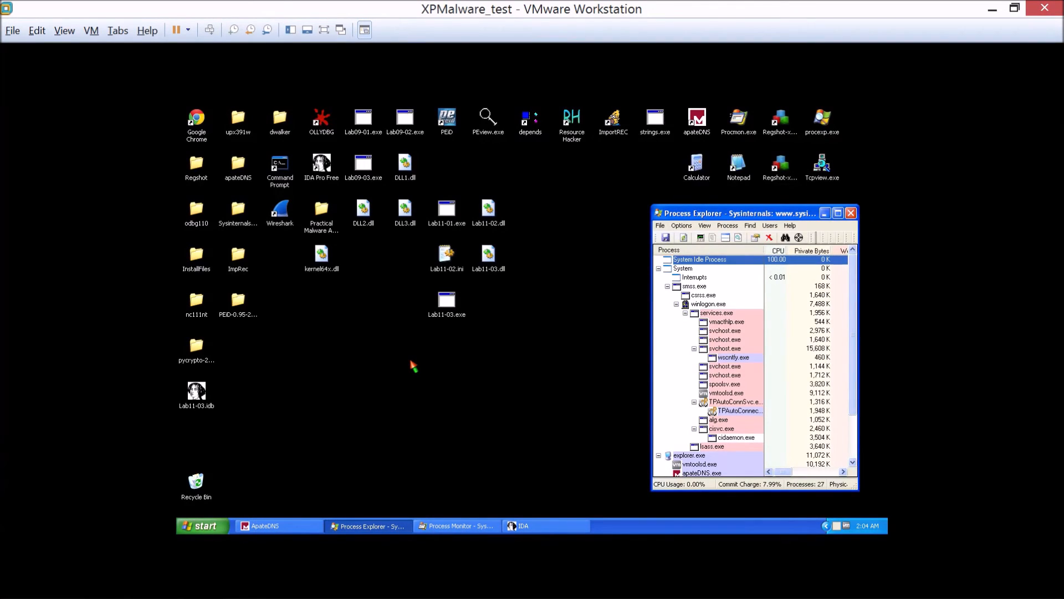
left_click(413, 366)
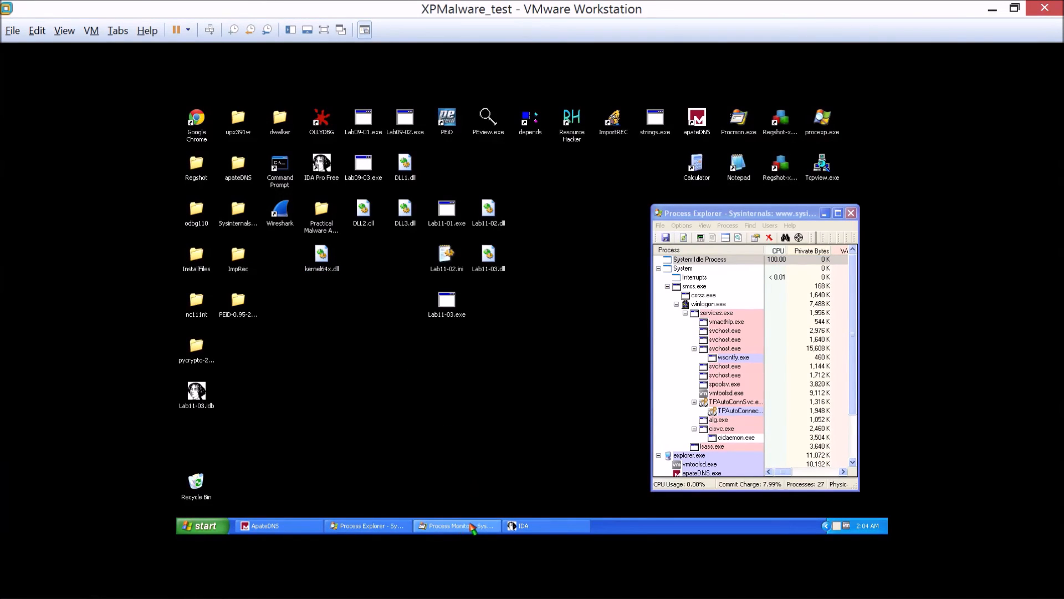
Switch to IDA and load Lab11-03.dll from the desktop as a portable executable with the default load options.
left_click(532, 524)
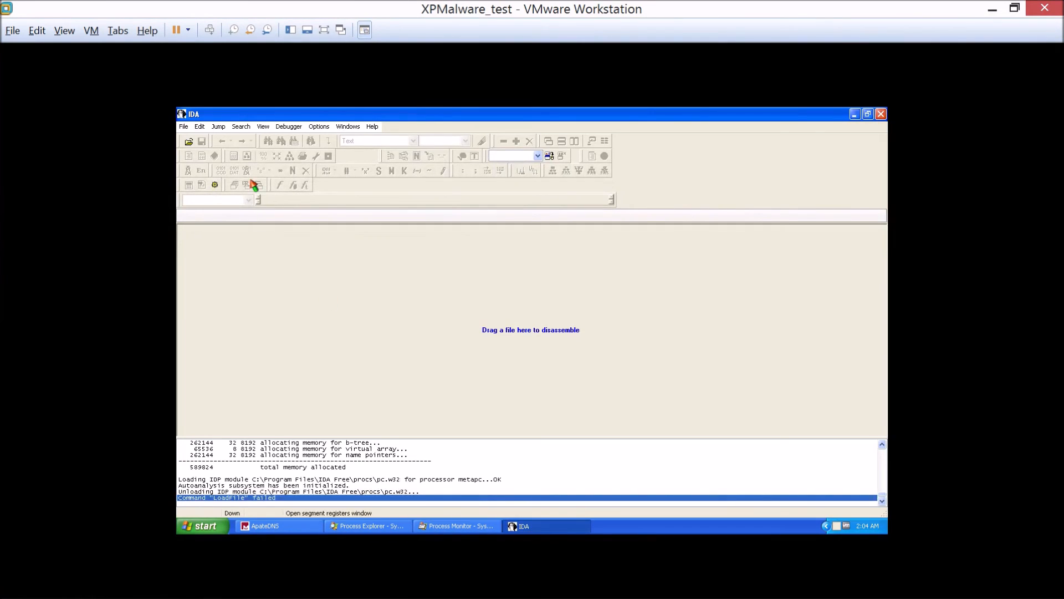
left_click(183, 126)
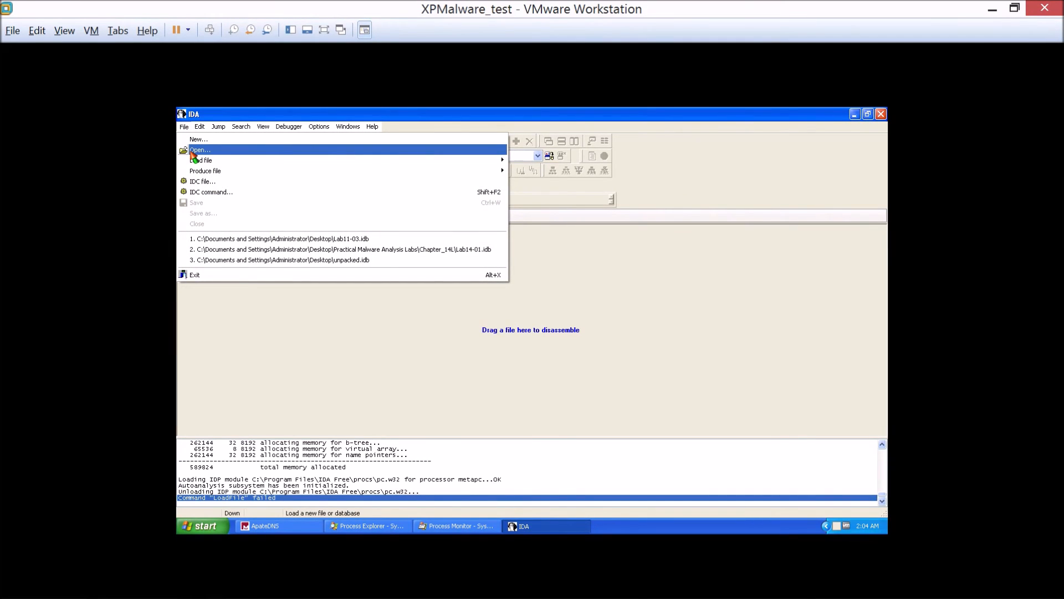
left_click(192, 152)
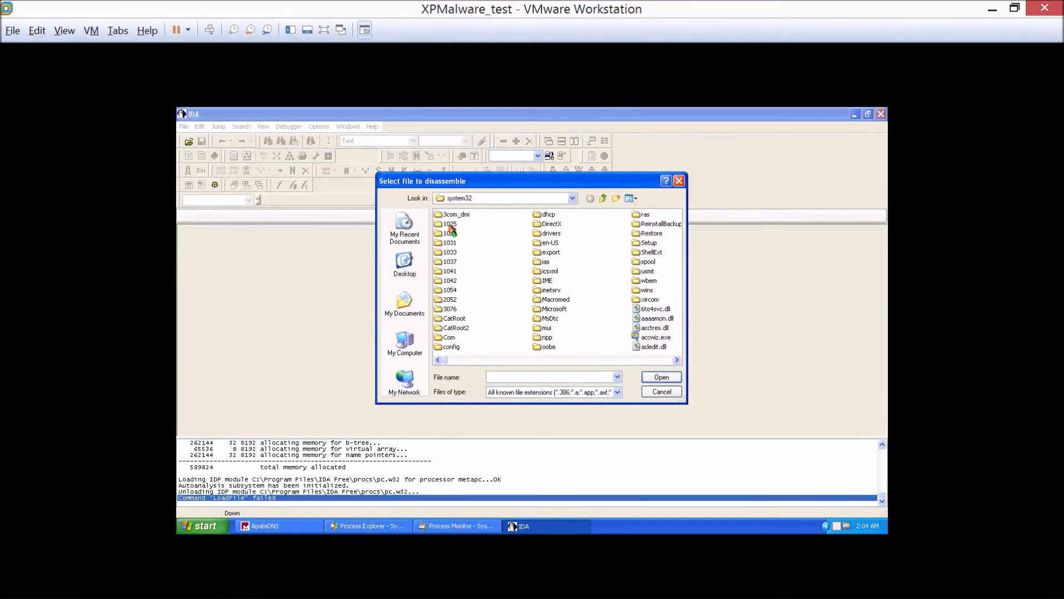
left_click(405, 263)
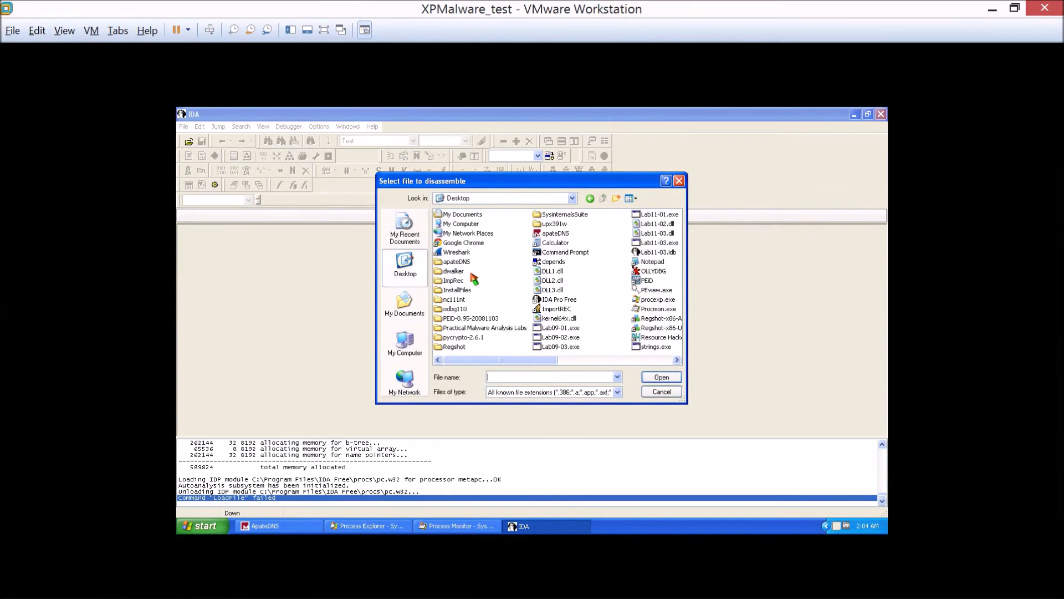
left_click_drag(471, 360, 584, 363)
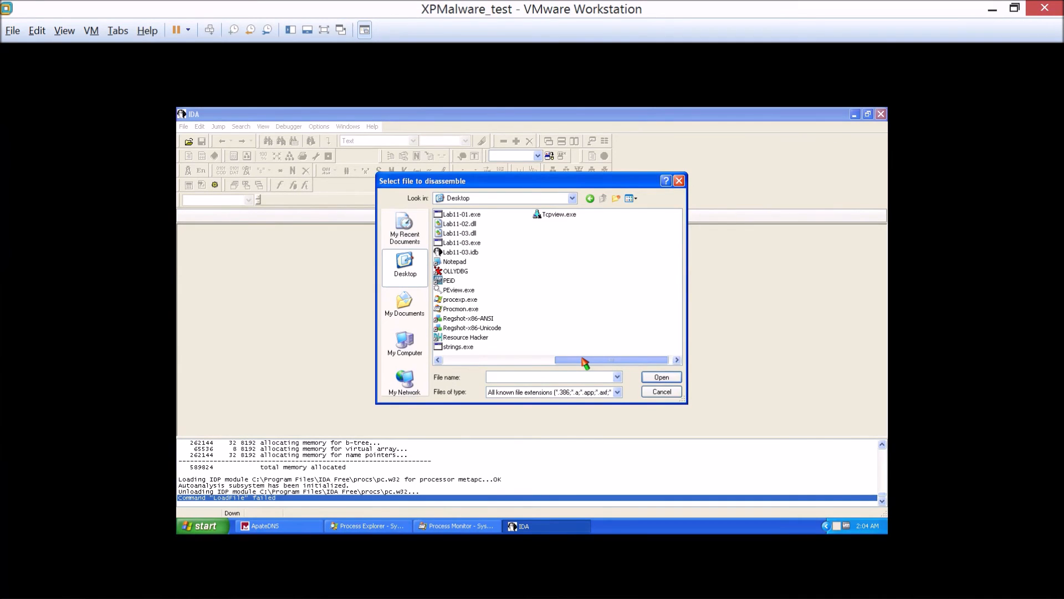
left_click_drag(584, 362, 460, 359)
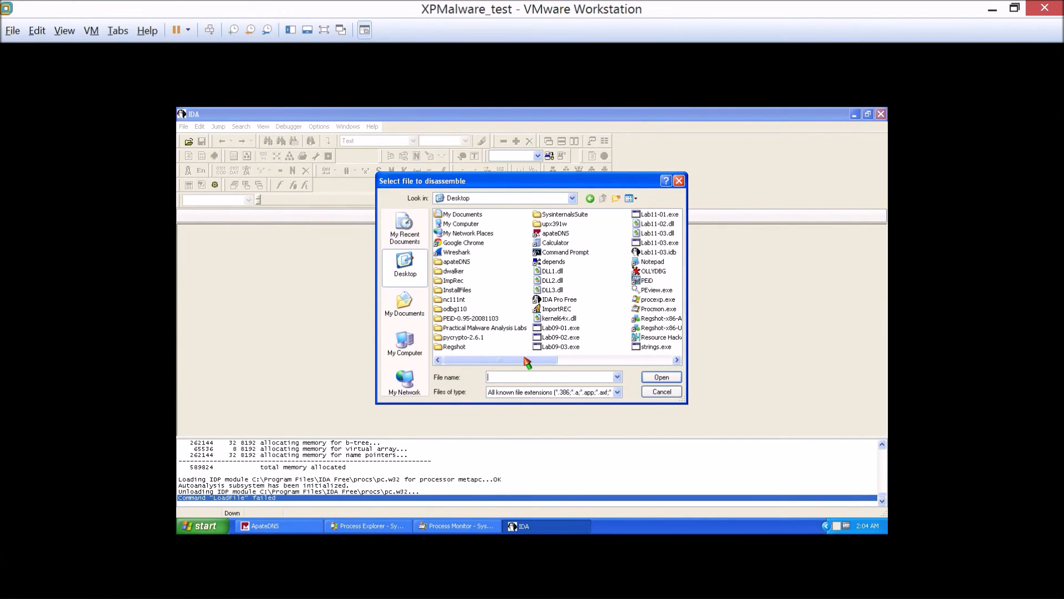
left_click_drag(522, 361, 574, 367)
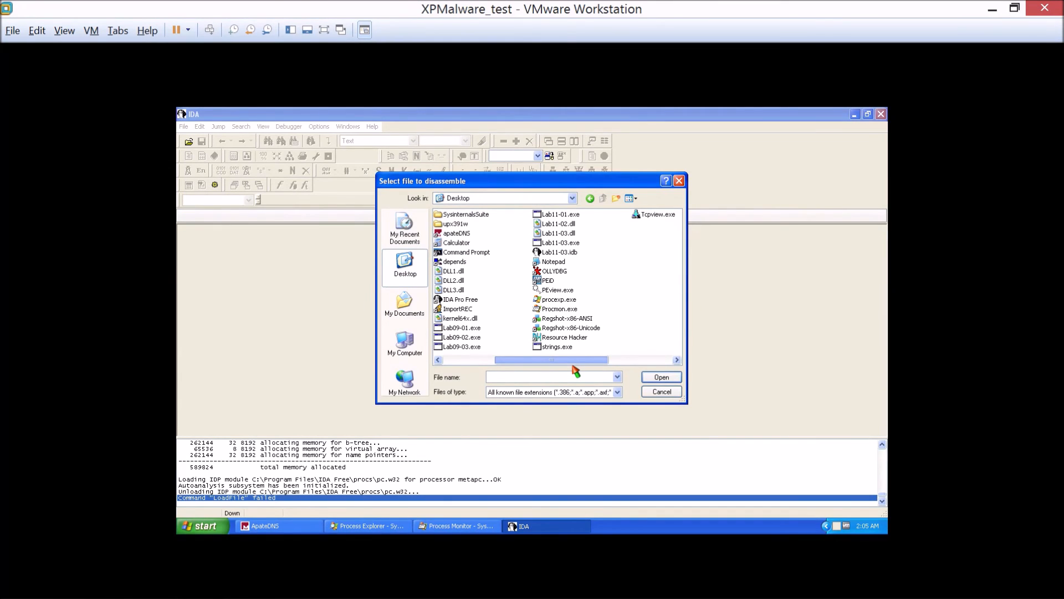
double_click(562, 235)
left_click(475, 331)
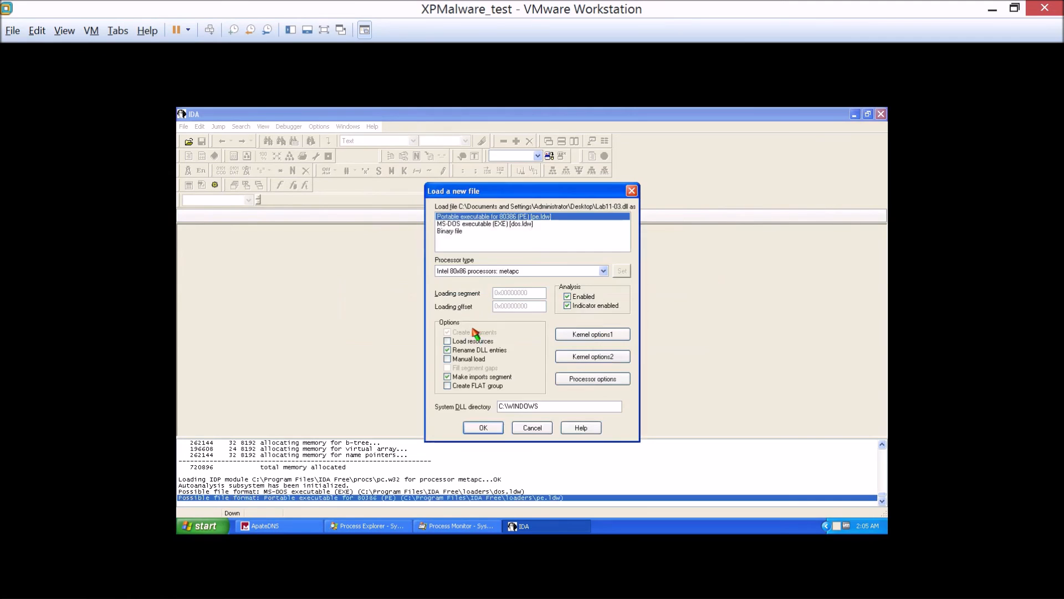
left_click(471, 427)
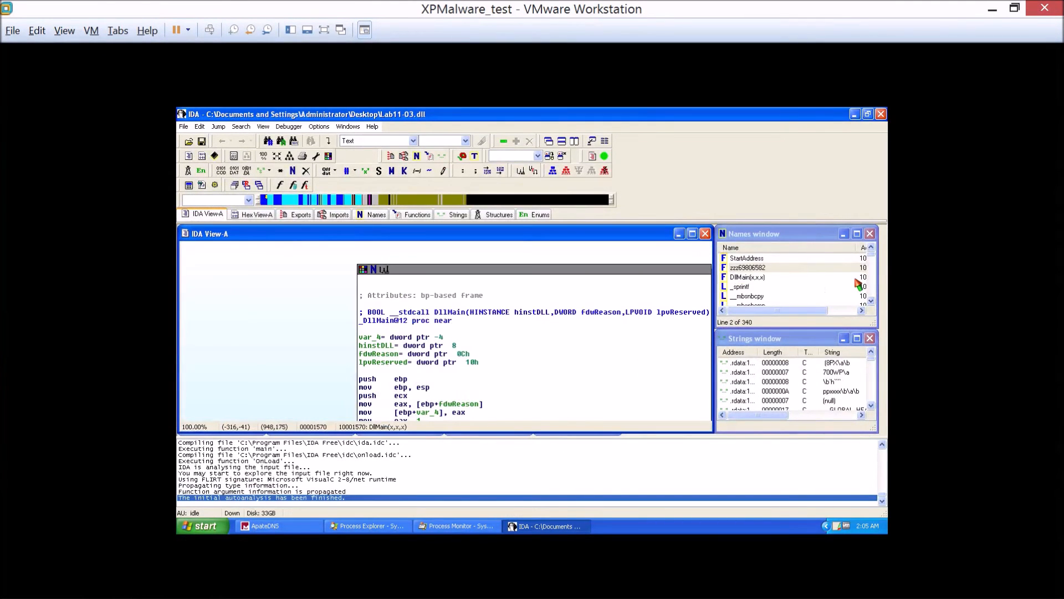
Maximise the list of strings and jump to the data location of the string C:\WINDOWS\System32\kernel64x.dll.
double_click(776, 338)
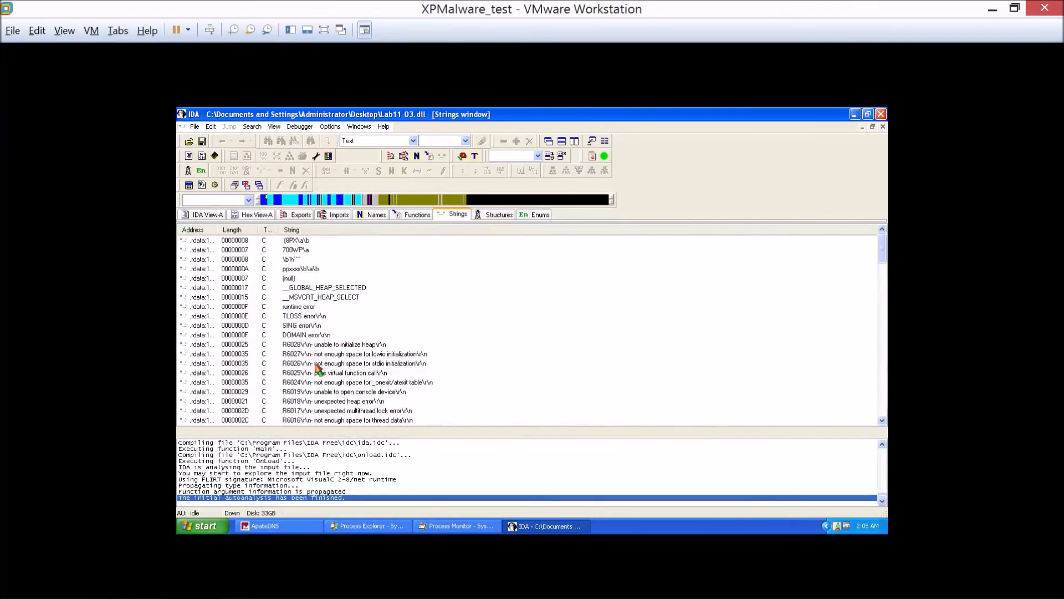
left_click(315, 364)
scroll(316, 364, "down", 15)
scroll(318, 367, "down", 12)
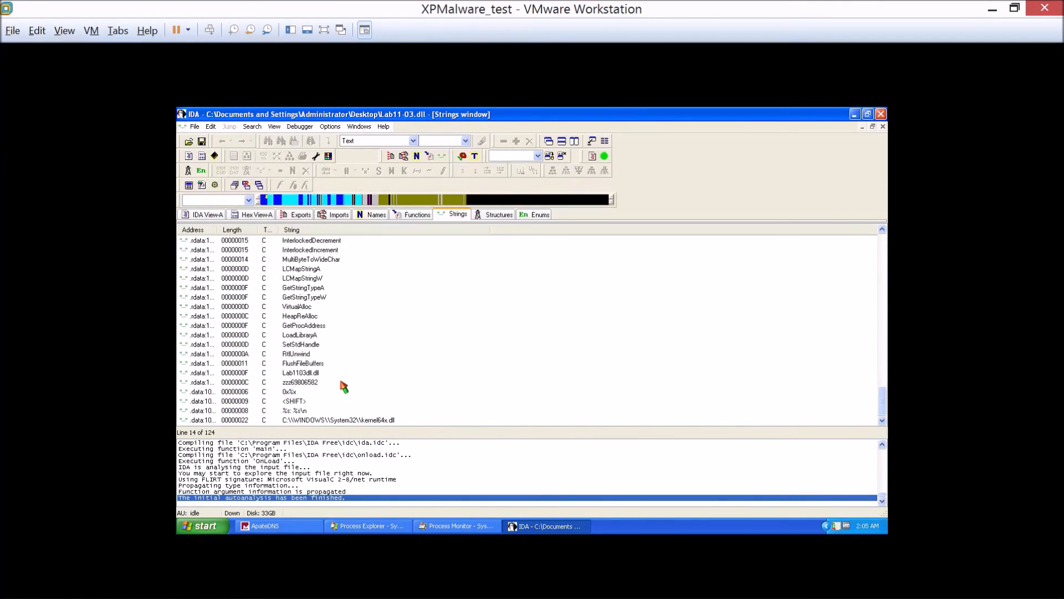
double_click(349, 419)
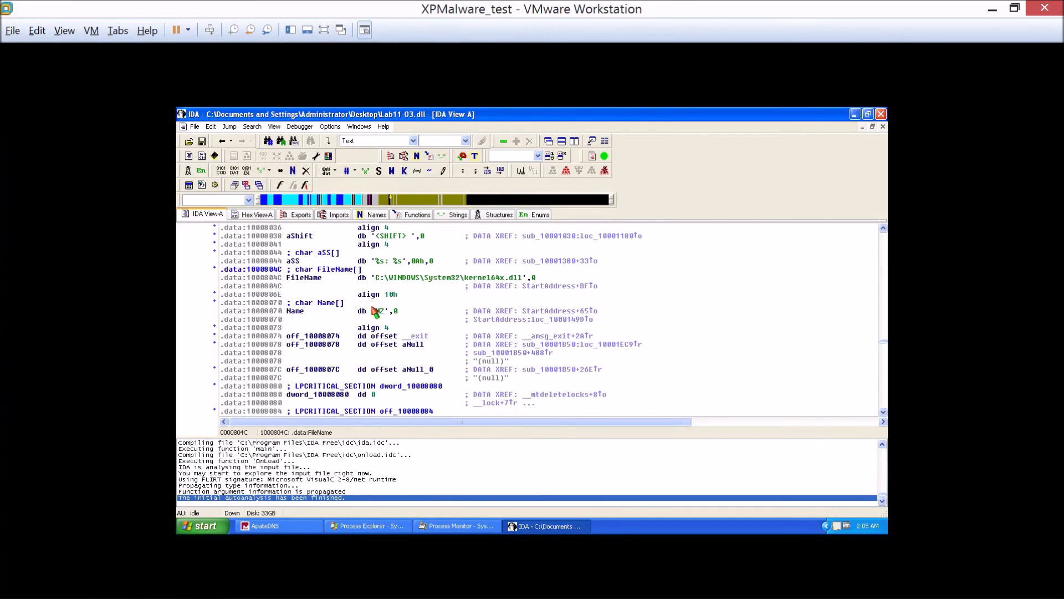
List the cross-references to FileName and go to the reference at StartAddress+BF.
left_click(341, 270)
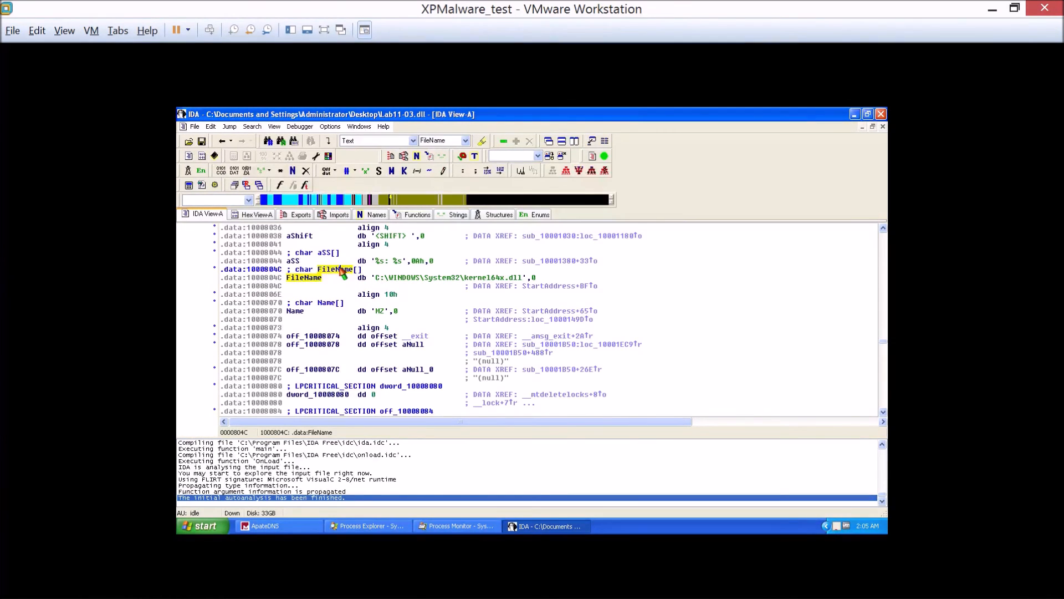
key("x")
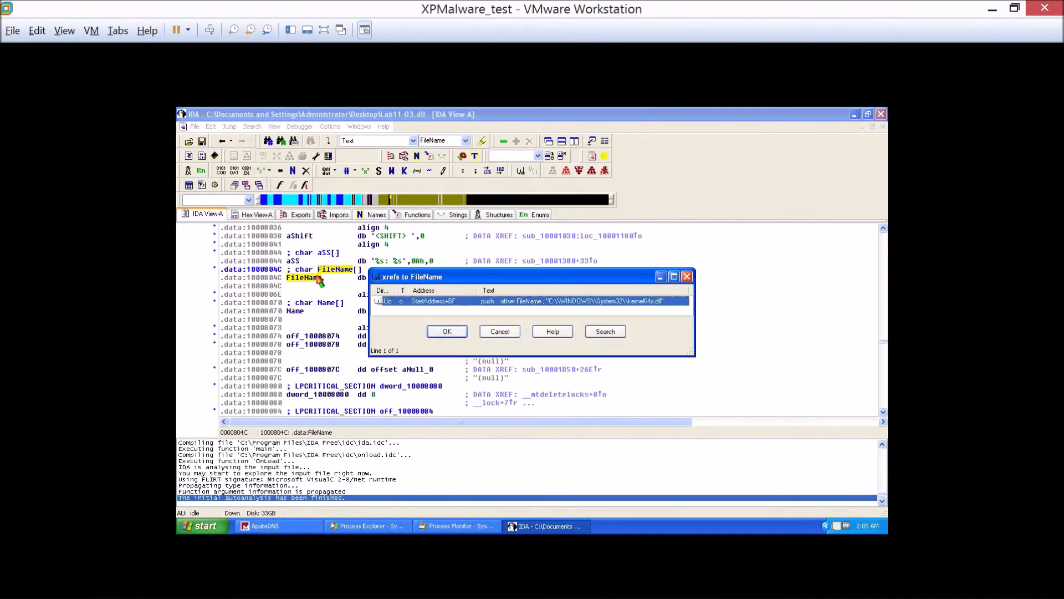
double_click(413, 301)
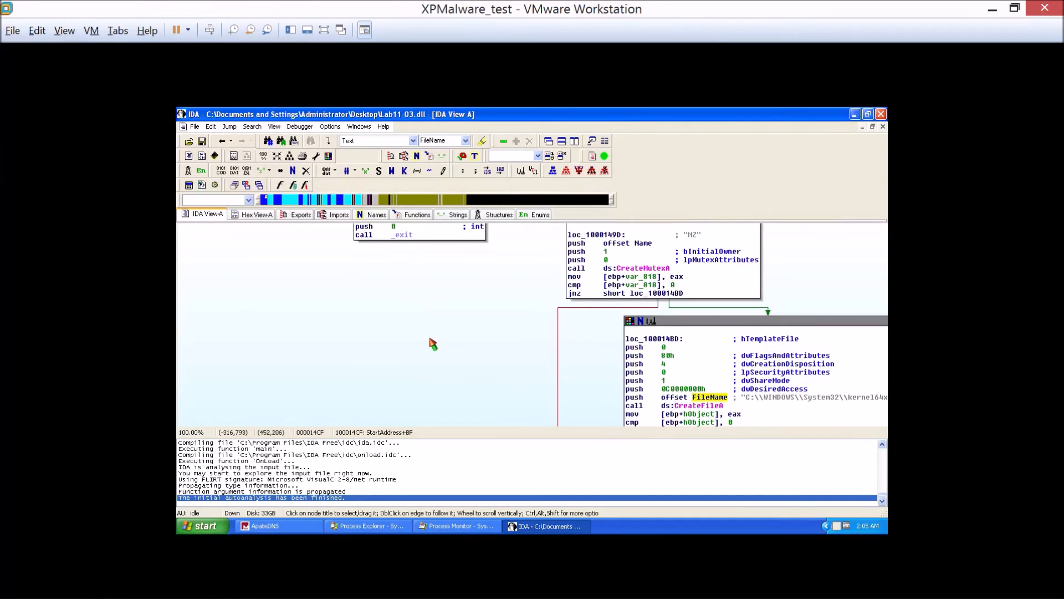
Follow the code past the CreateFileA and SetFilePointer calls and open the called function sub_10001380.
scroll(536, 385, "down", 2)
left_click_drag(476, 281, 277, 272)
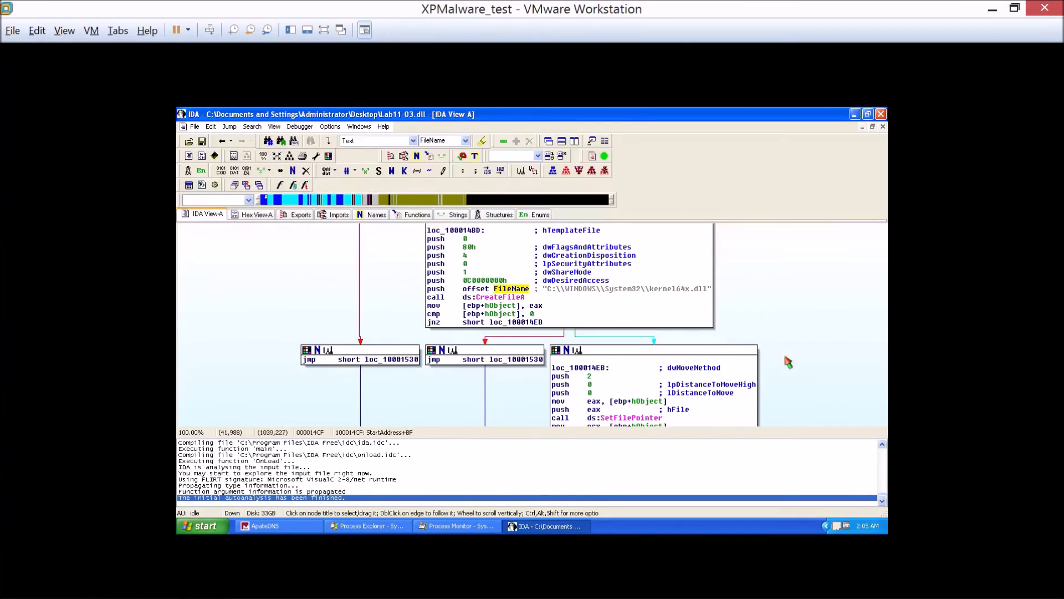
scroll(801, 235, "down", 3)
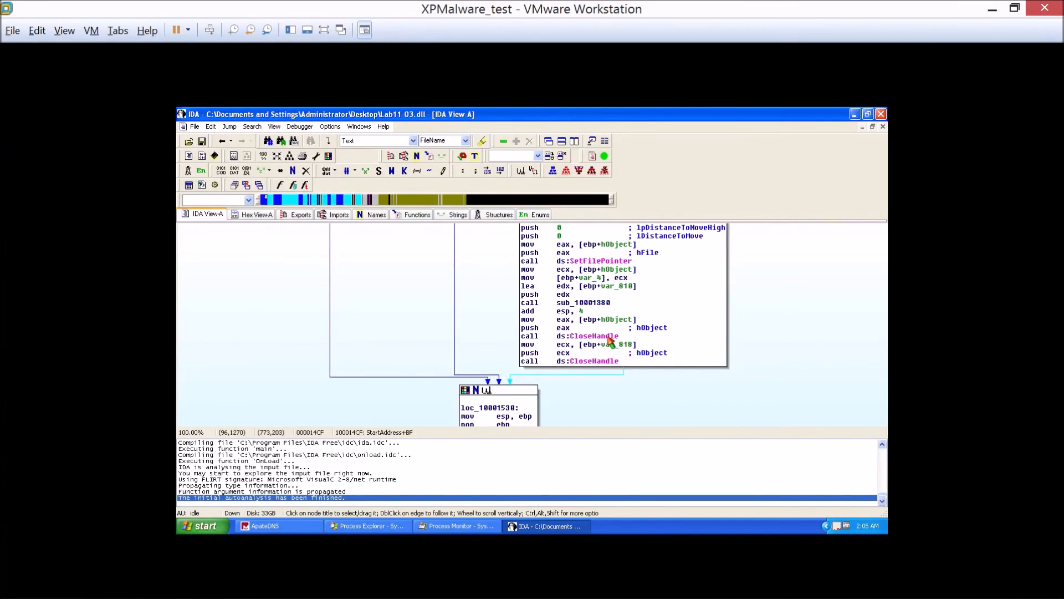
double_click(572, 303)
Examine the graph of sub_10001380, including its sprintf, WriteFile and Sleep calls and the loop back to loc_1000138A.
scroll(333, 346, "down", 2)
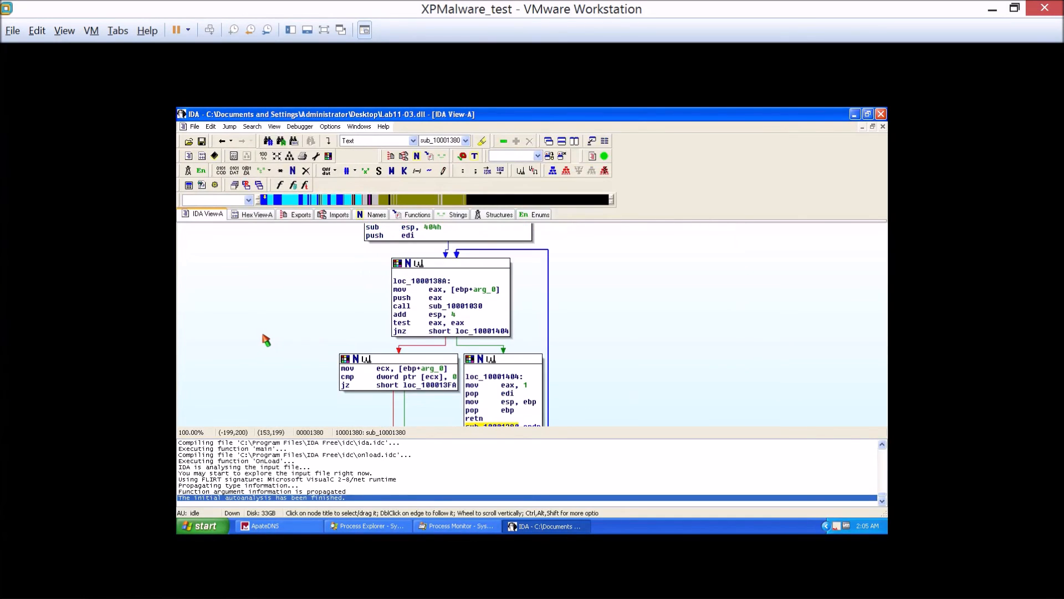
left_click_drag(266, 338, 285, 325)
scroll(285, 325, "down", 14)
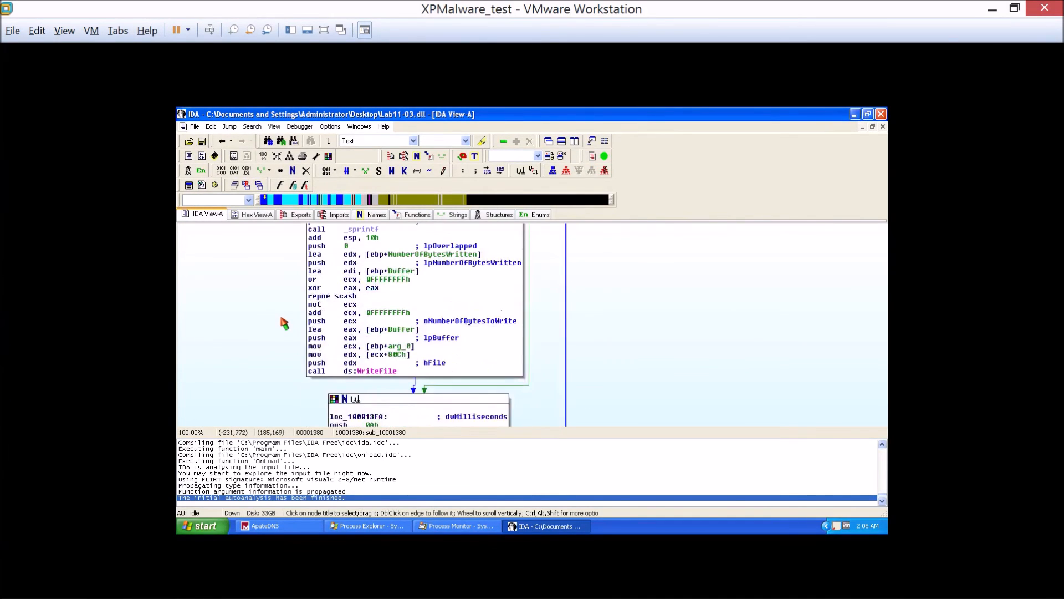
scroll(282, 326, "up", 2)
scroll(277, 330, "down", 4)
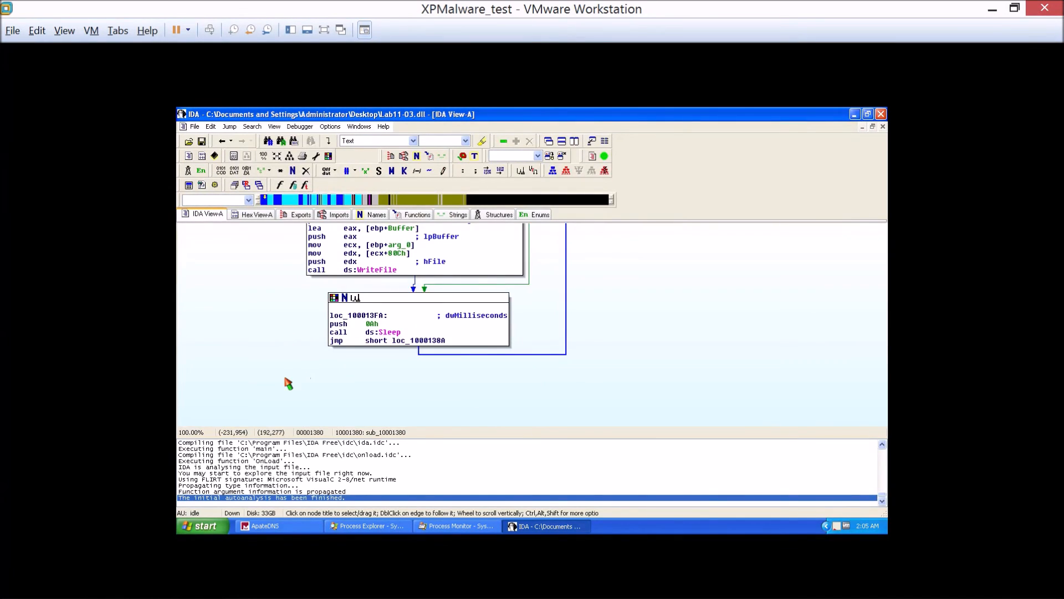
scroll(611, 353, "up", 2)
scroll(612, 352, "up", 6)
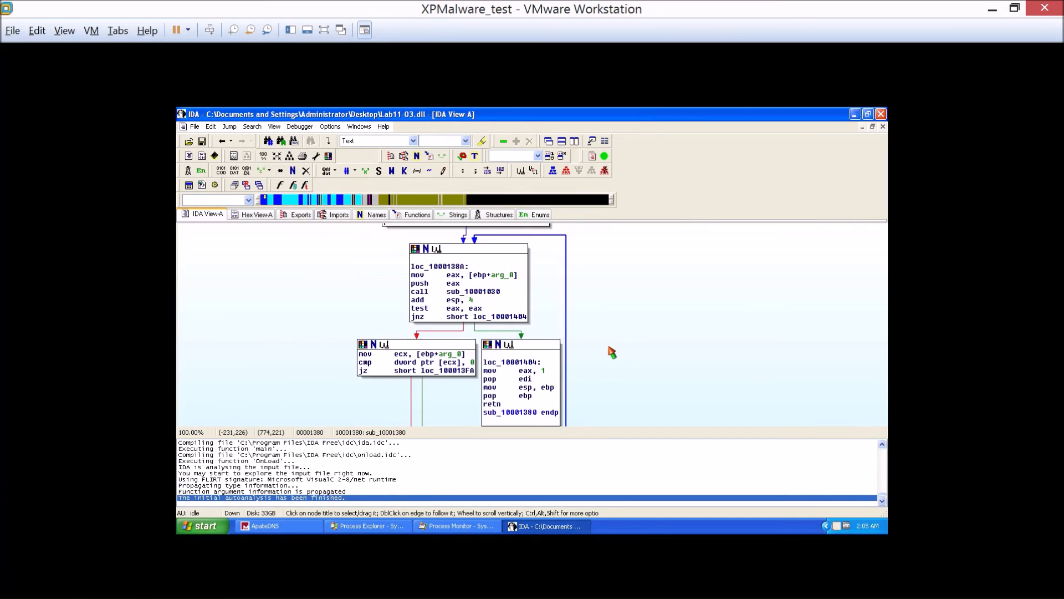
scroll(611, 353, "down", 6)
scroll(527, 332, "up", 2)
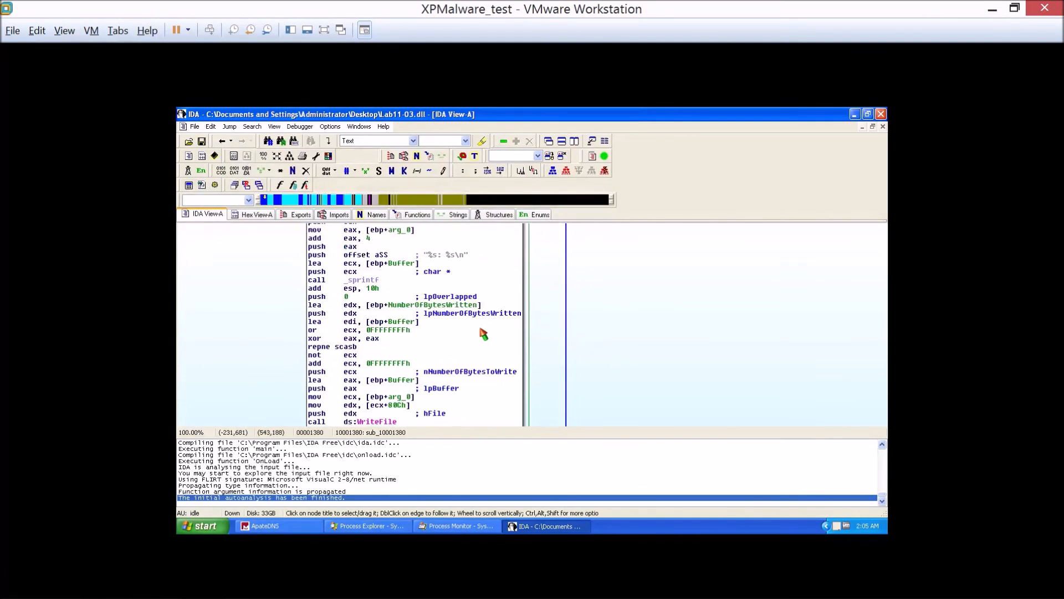
Inspect the "%s: %s\n" format string passed to sprintf and the WriteFile call in sub_10001380.
left_click(452, 305)
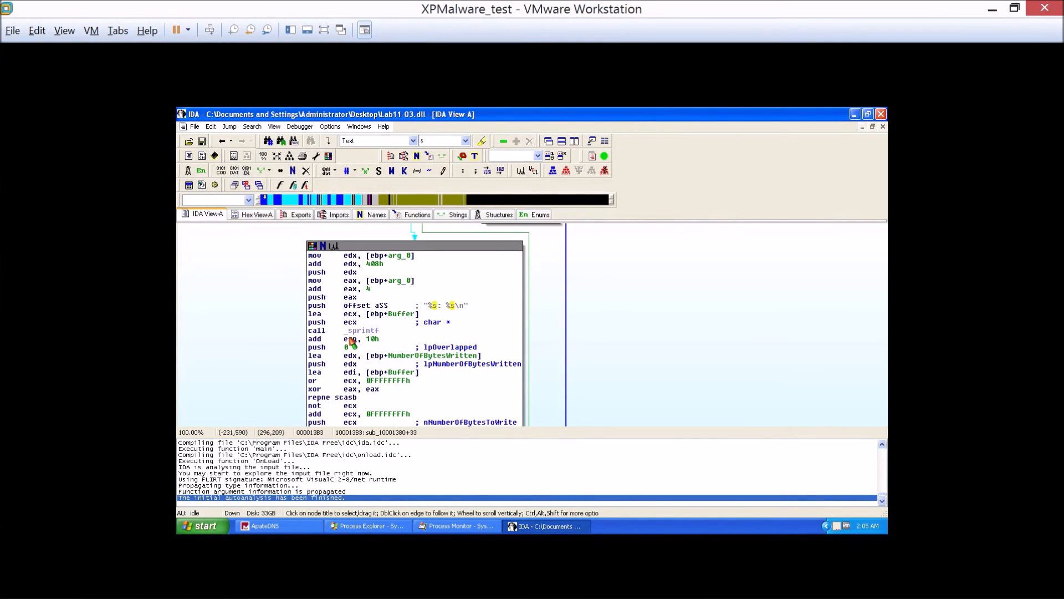
left_click(463, 363)
scroll(409, 373, "down", 1)
left_click(389, 371)
scroll(309, 324, "up", 7)
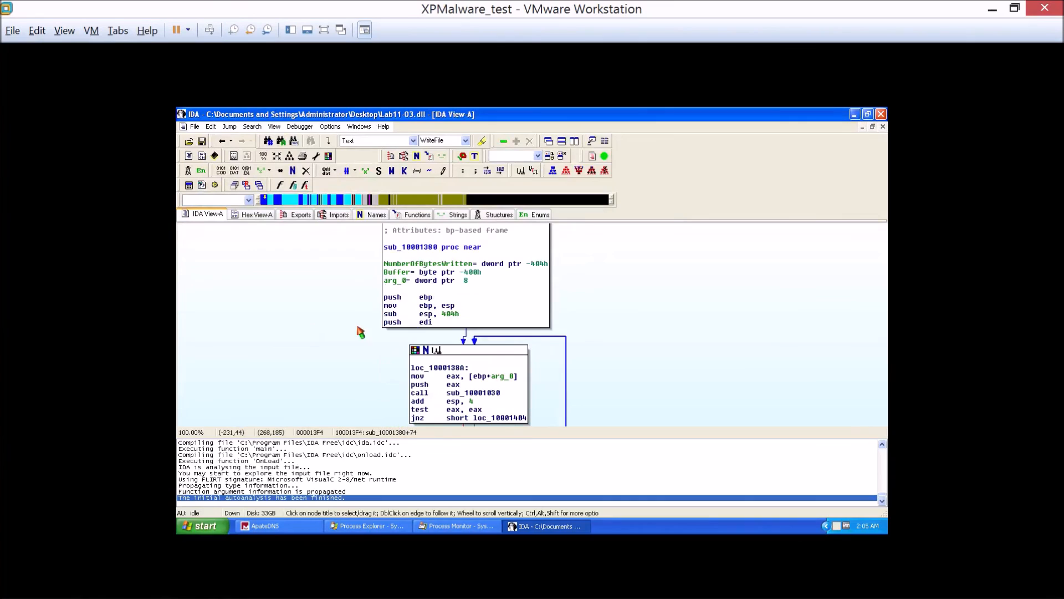
Open the function sub_10001030 called from the loc_1000138A block at the start of the loop.
double_click(470, 324)
left_click(480, 346)
double_click(480, 346)
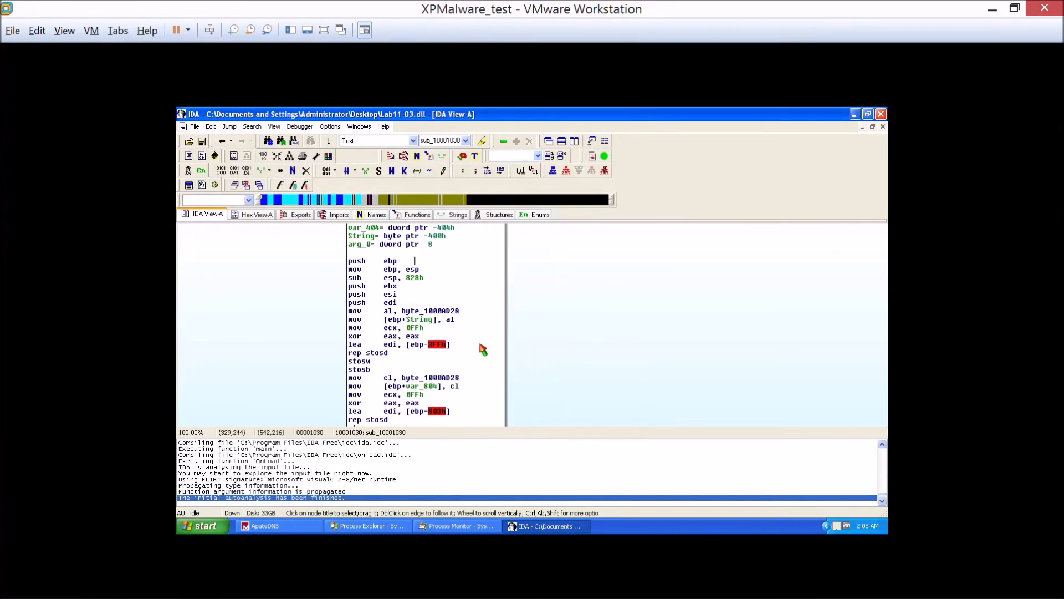
Examine the graph of sub_10001030 from its call to sub_10001000 through its repeated GetAsyncKeyState key checks.
scroll(555, 350, "down", 4)
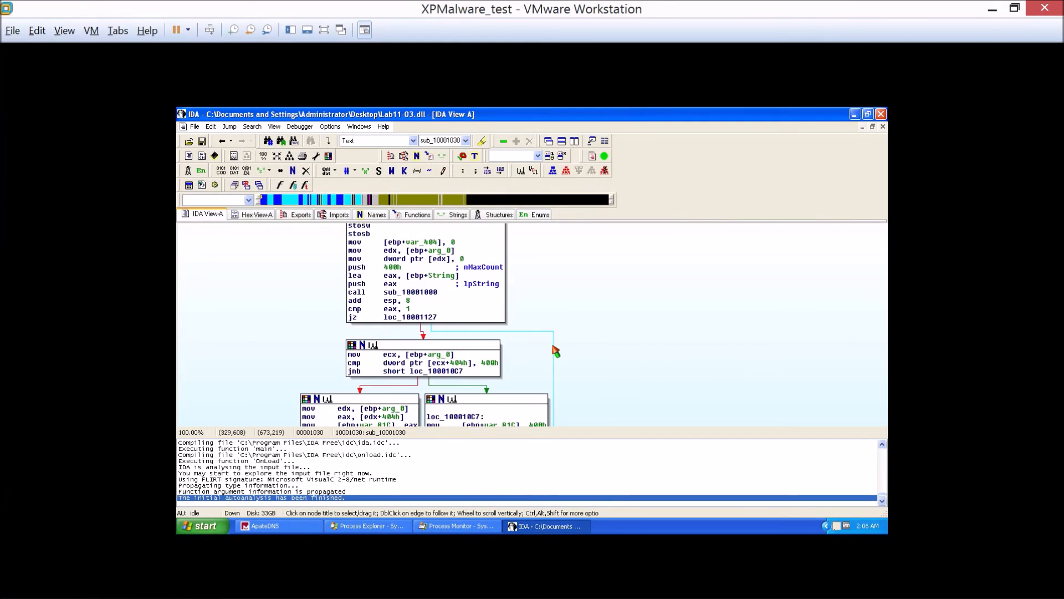
scroll(556, 351, "down", 5)
scroll(555, 351, "down", 7)
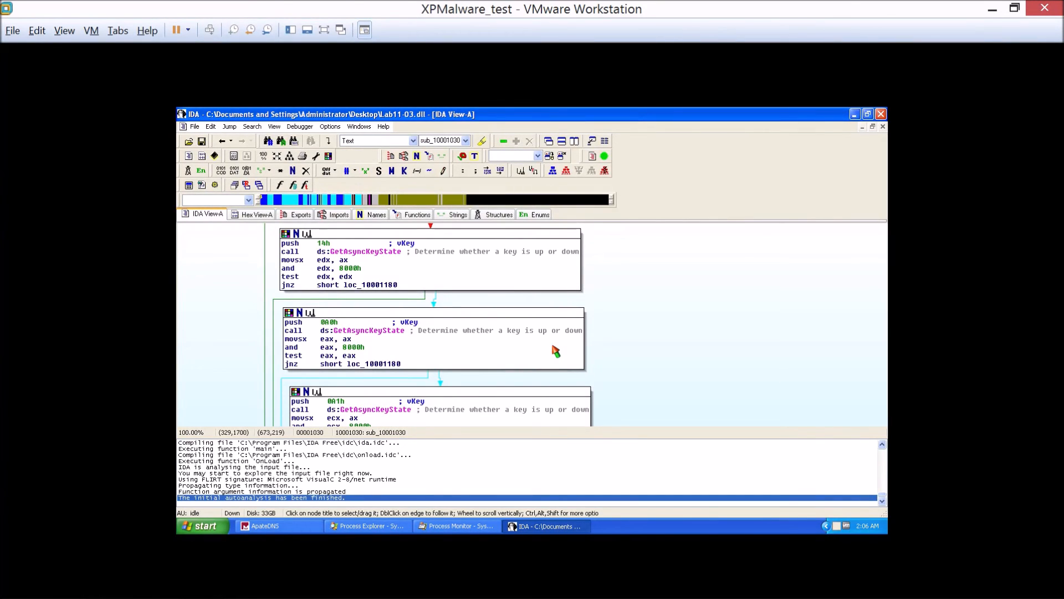
scroll(488, 350, "down", 5)
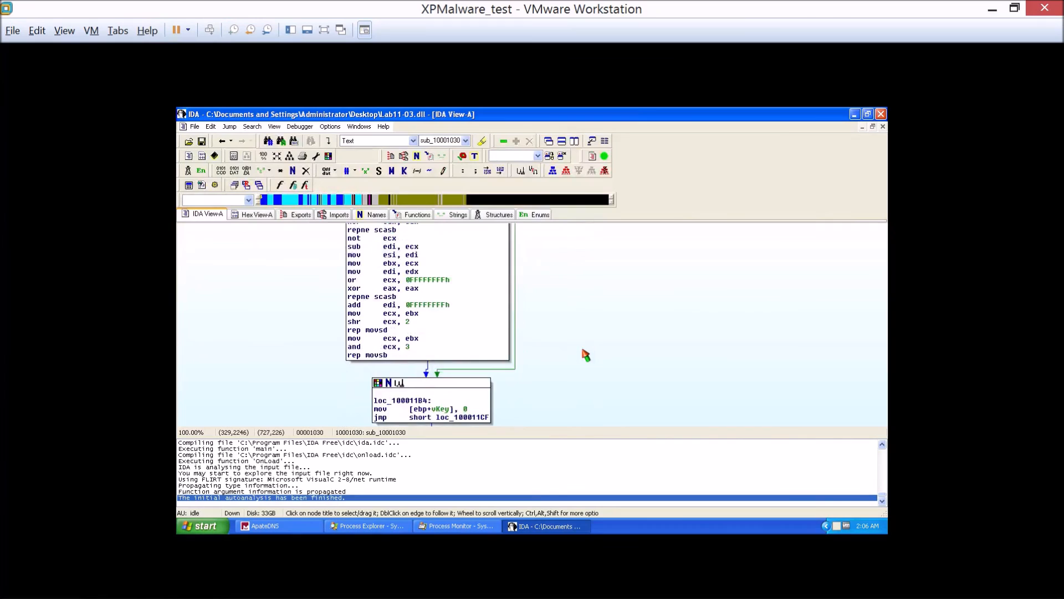
scroll(586, 355, "down", 5)
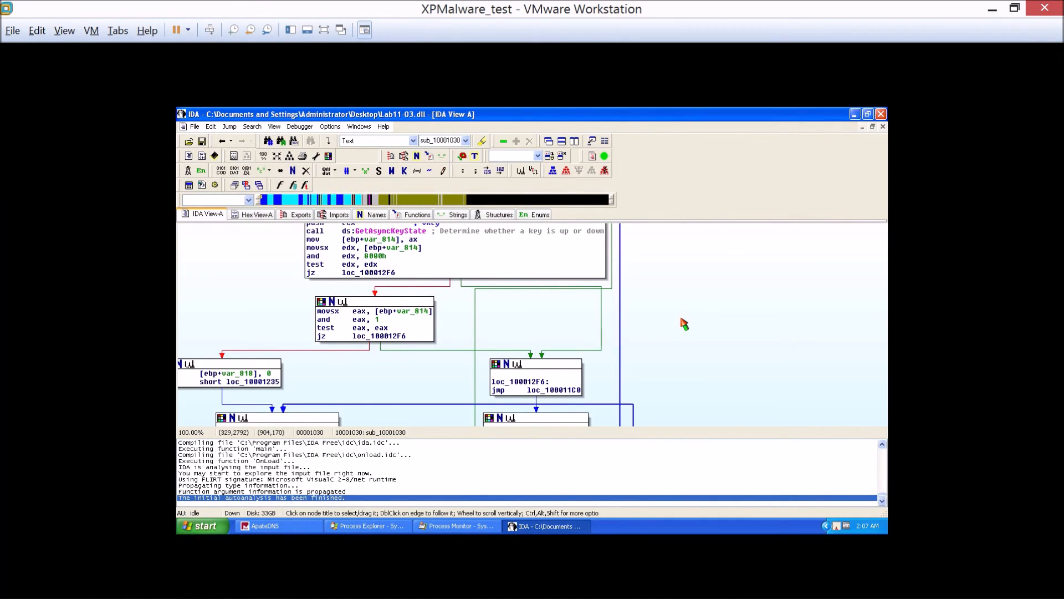
Close the IDA session for Lab11-03.dll.
left_click(881, 114)
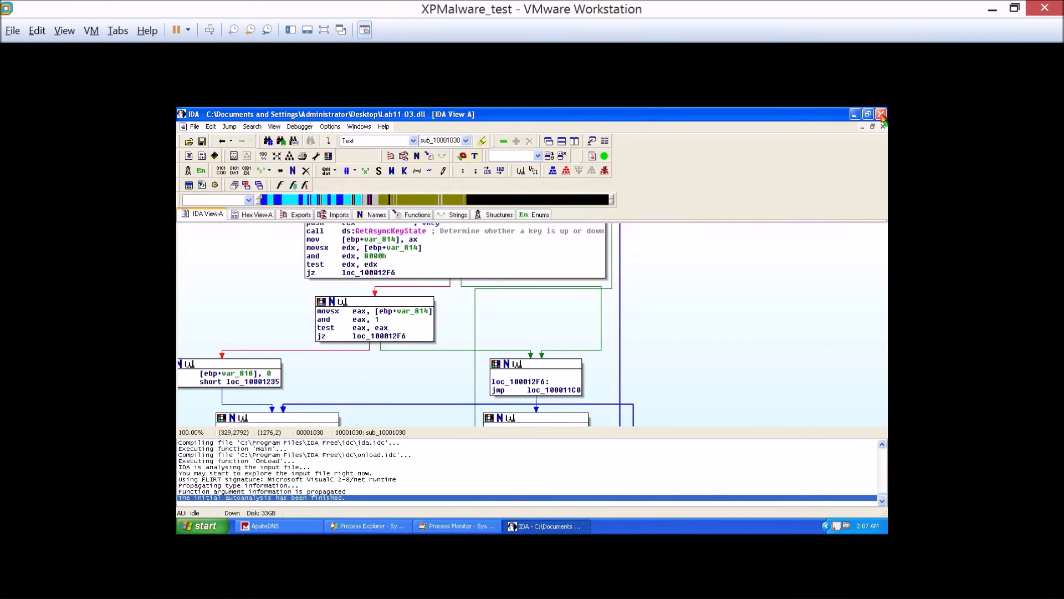